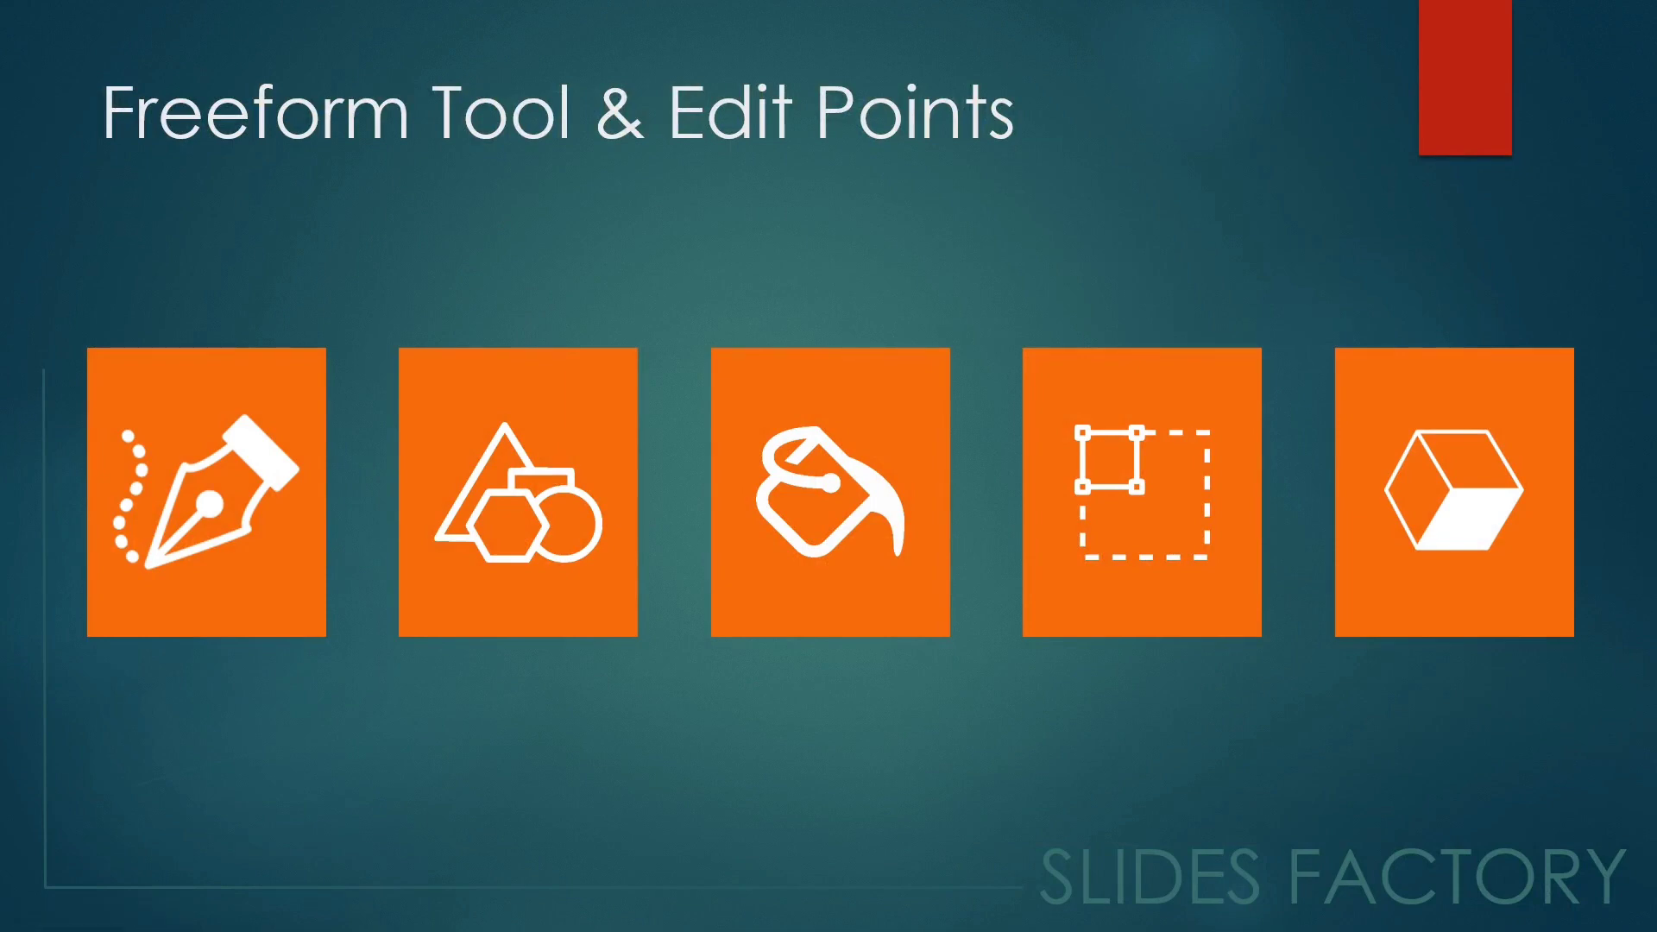
# - Reveal the Freeform, Autoshapes, Shape Fill & Border and Shape Margin topic boxes in turn
pyautogui.click(619, 340)
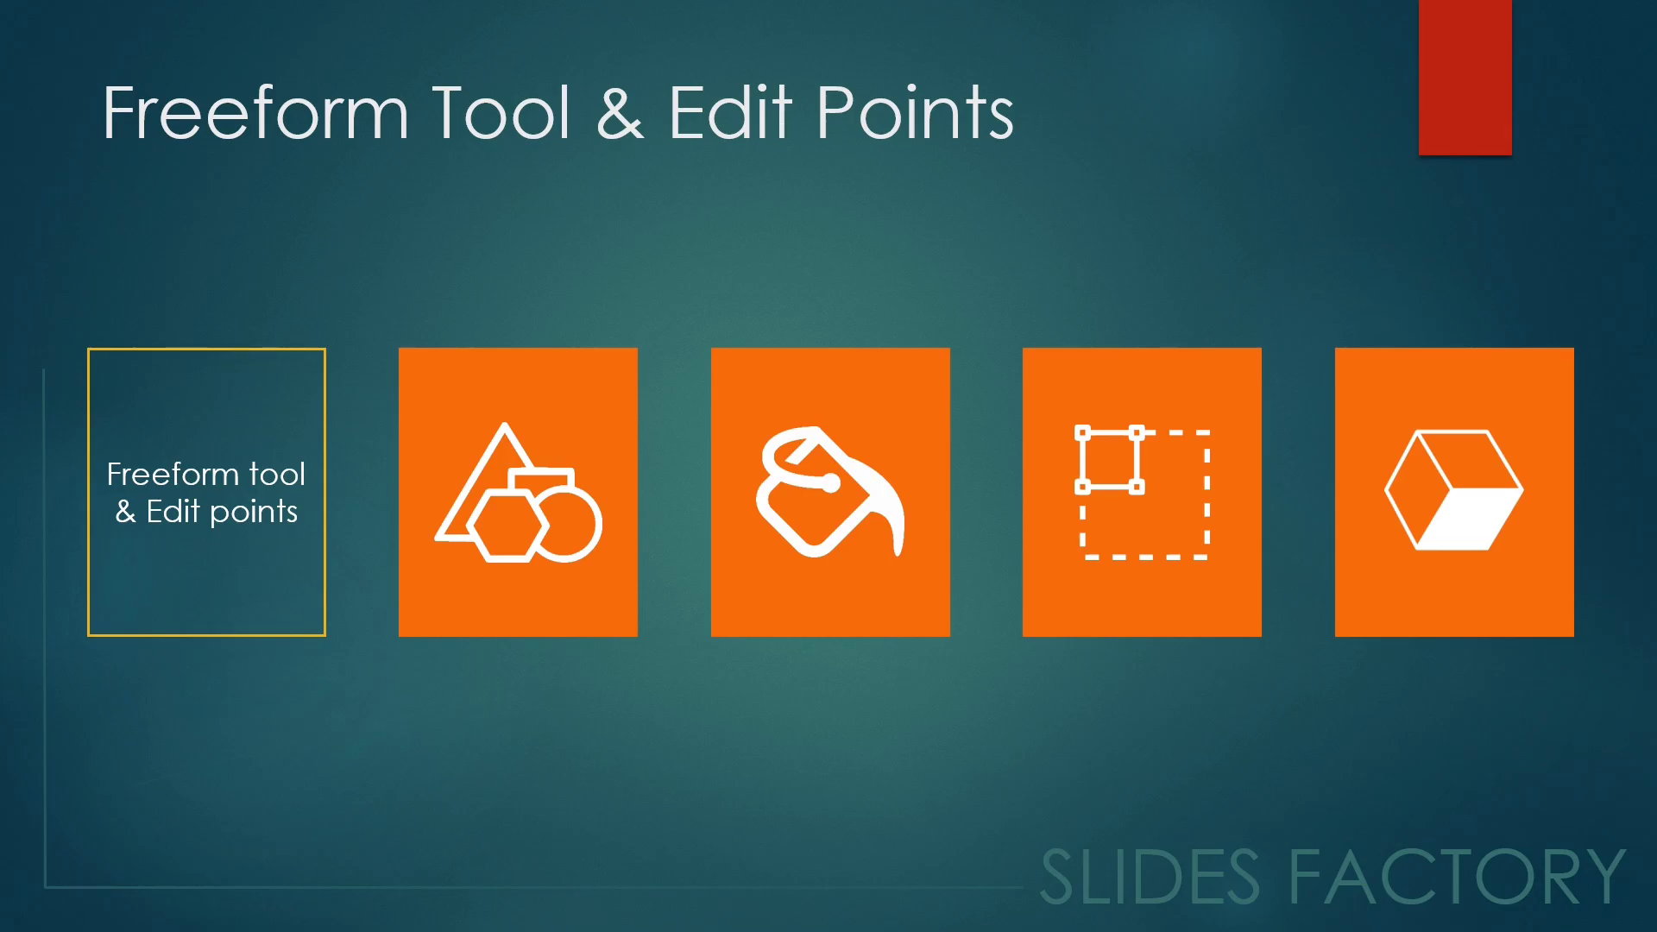
pyautogui.click(1108, 281)
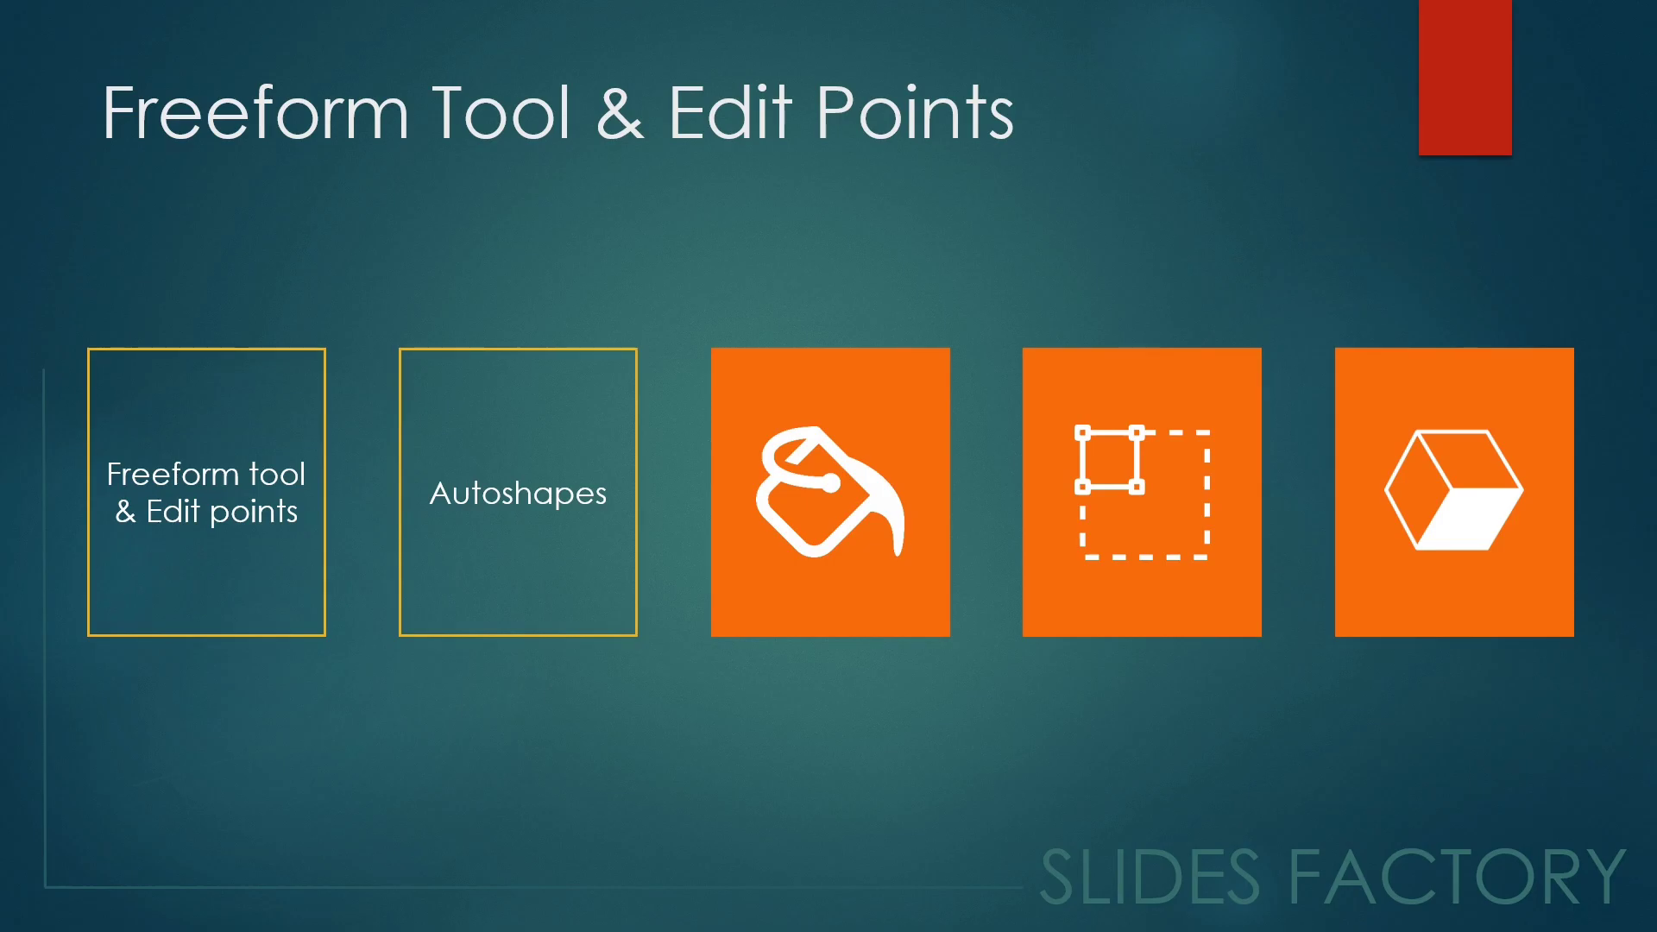
pyautogui.click(1181, 270)
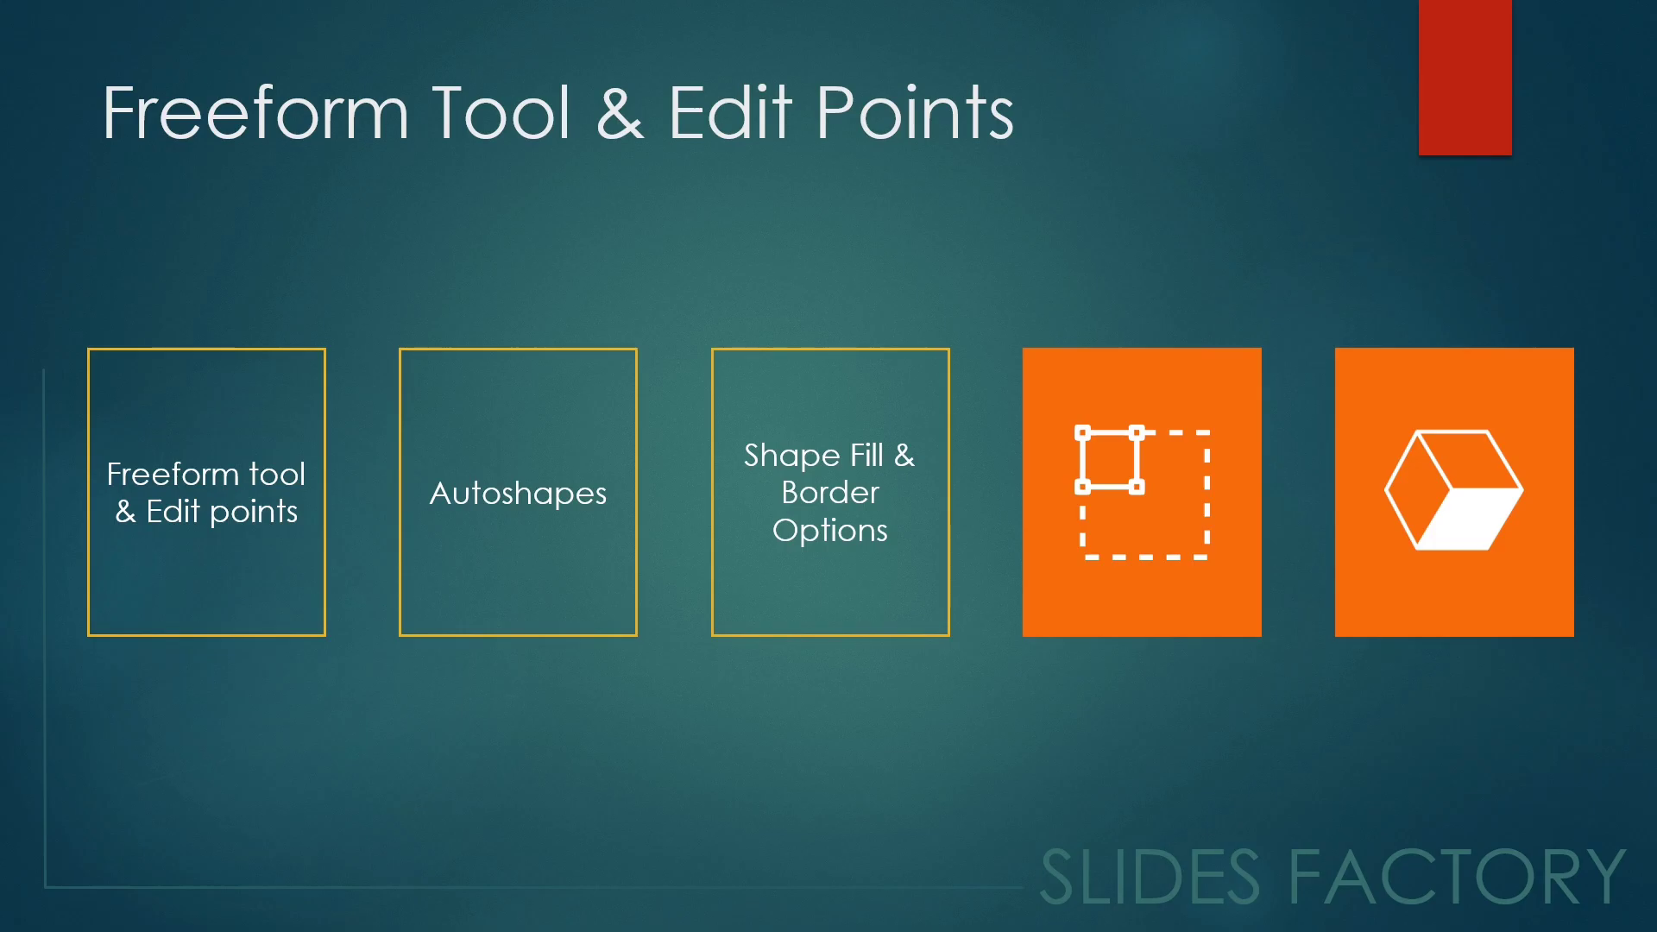
pyautogui.moveTo(96, 915)
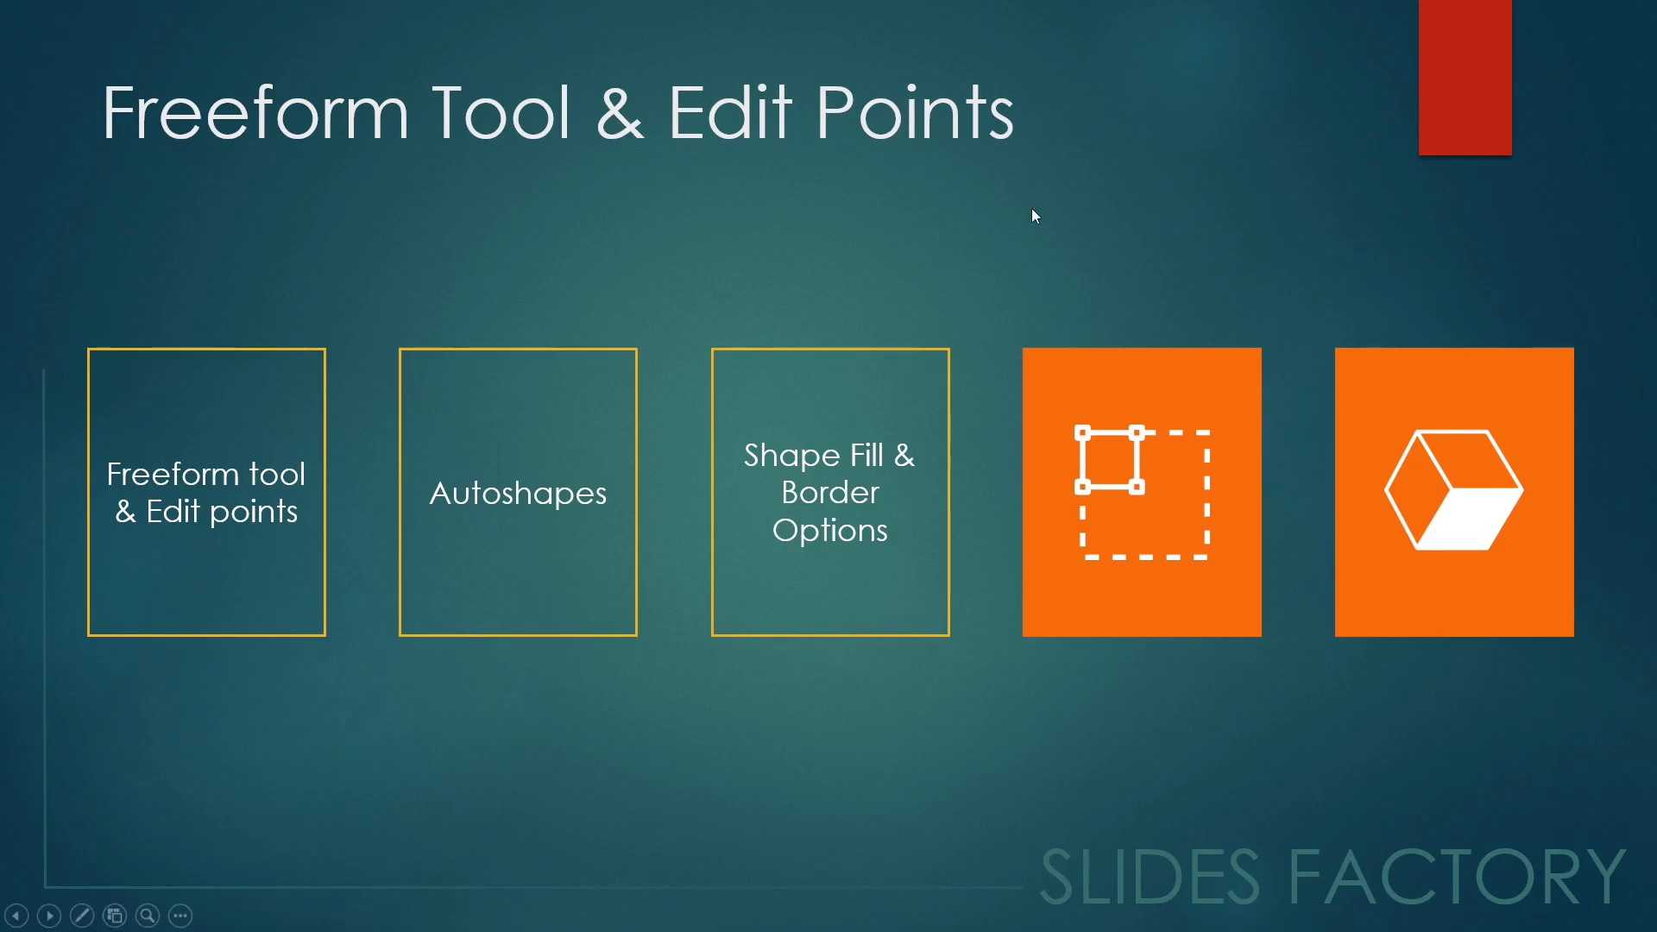
pyautogui.click(1409, 376)
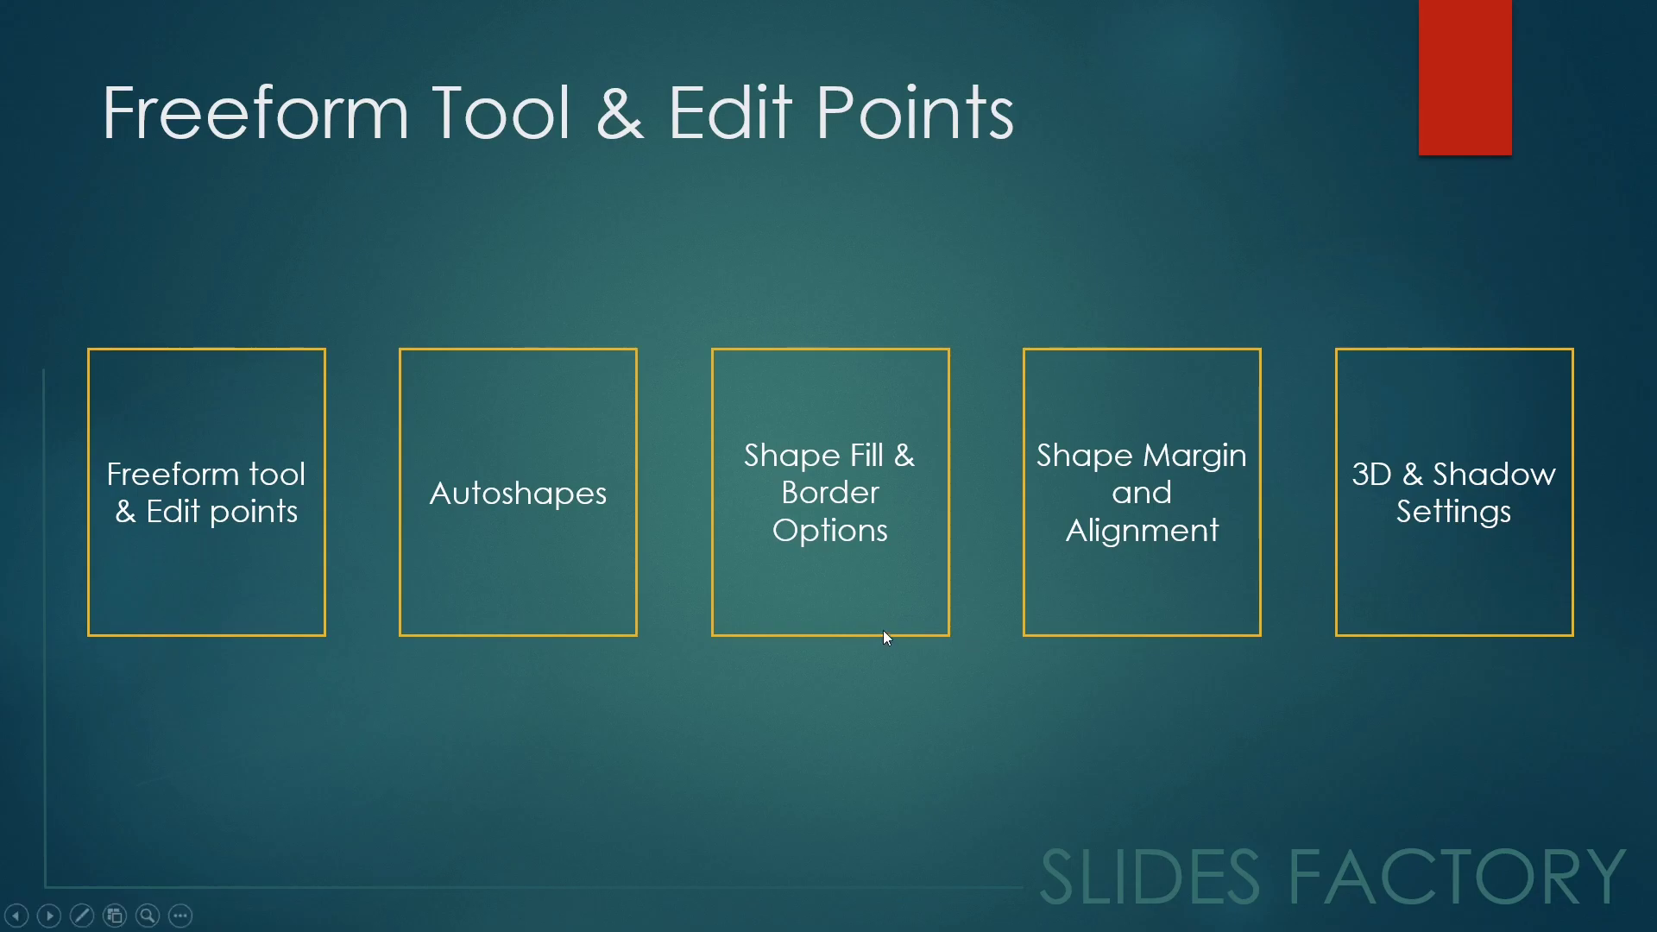
# - Exit the slide show, draw a trial down arrow on slide 18, then delete it
pyautogui.press('Escape')
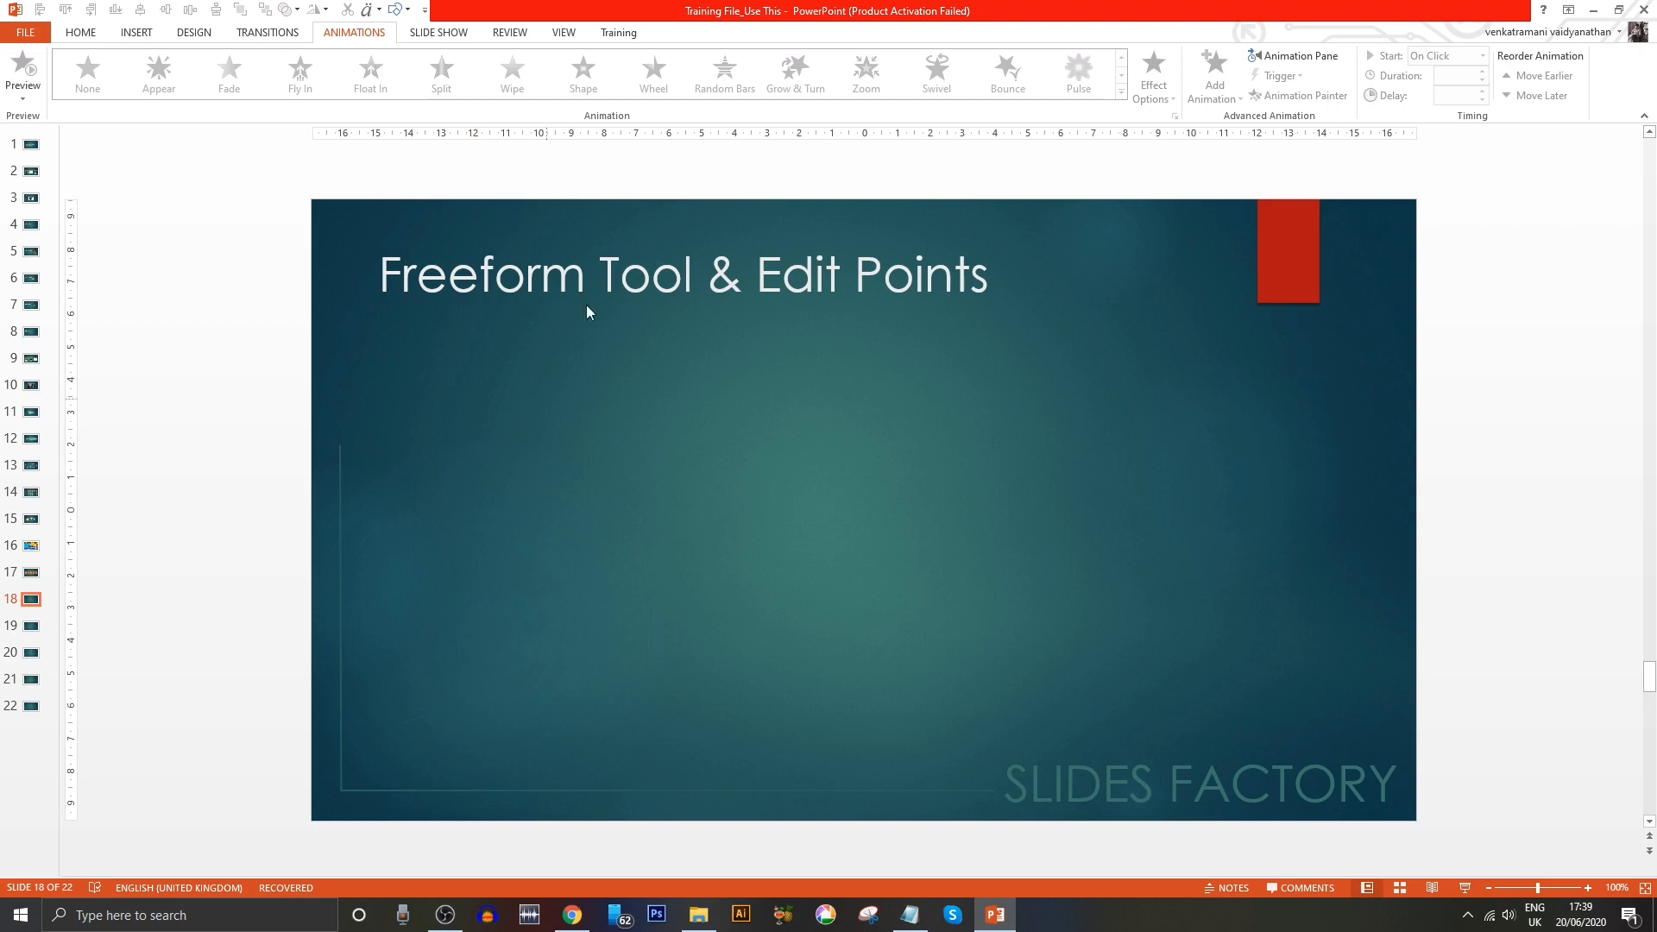
pyautogui.click(78, 34)
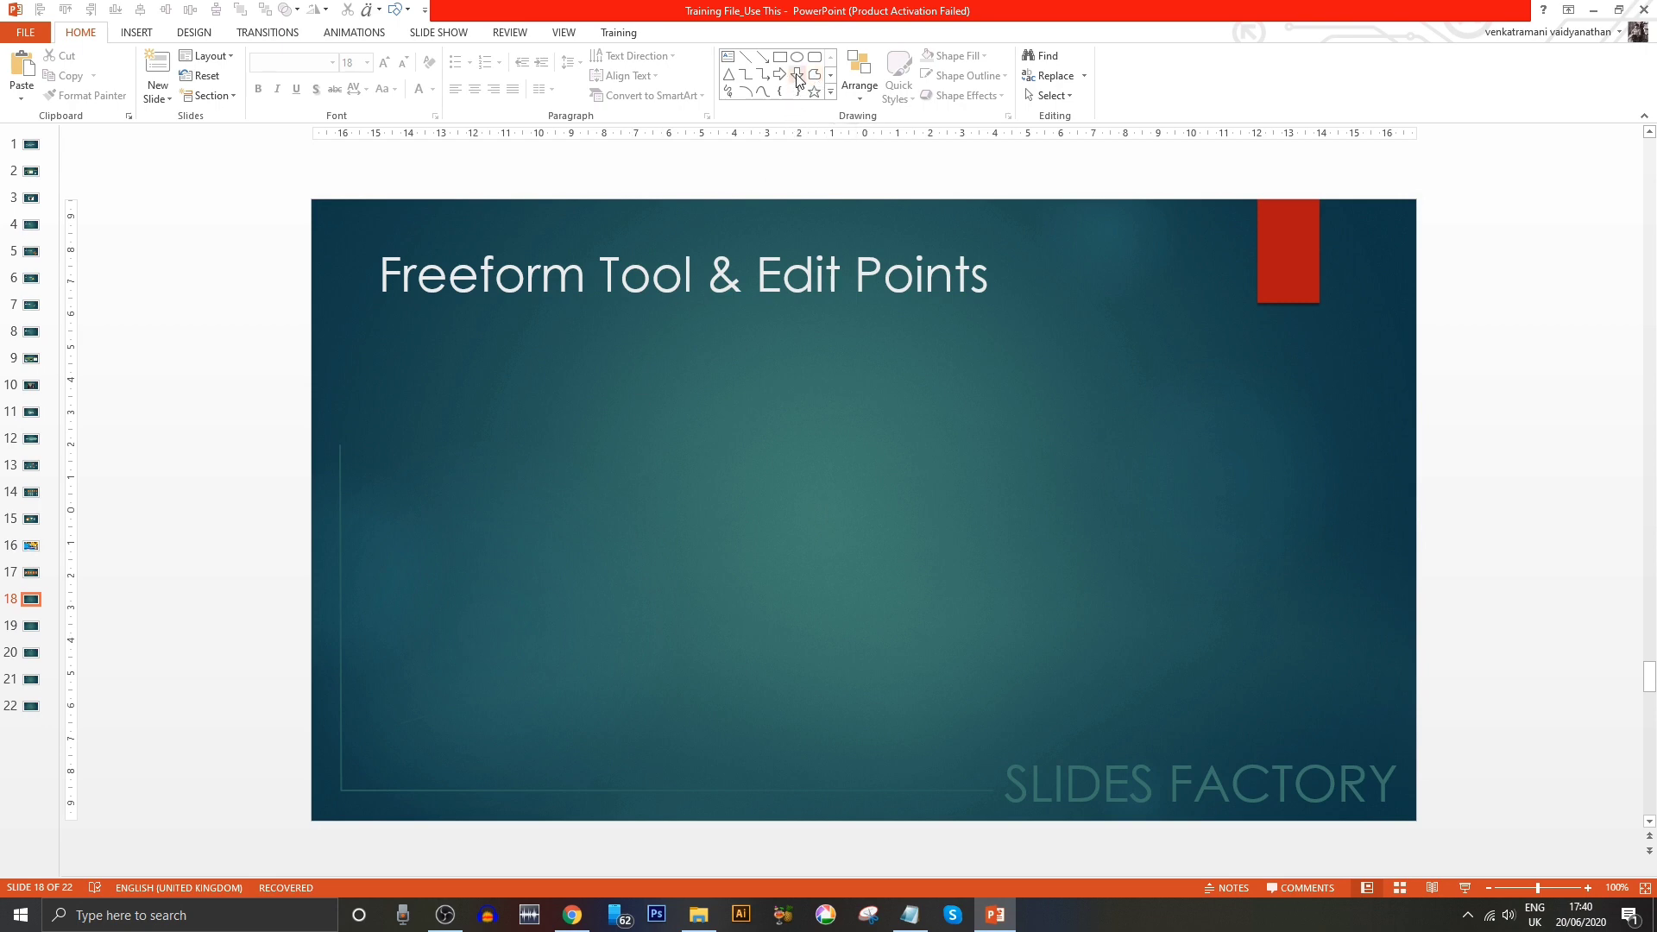
pyautogui.click(796, 75)
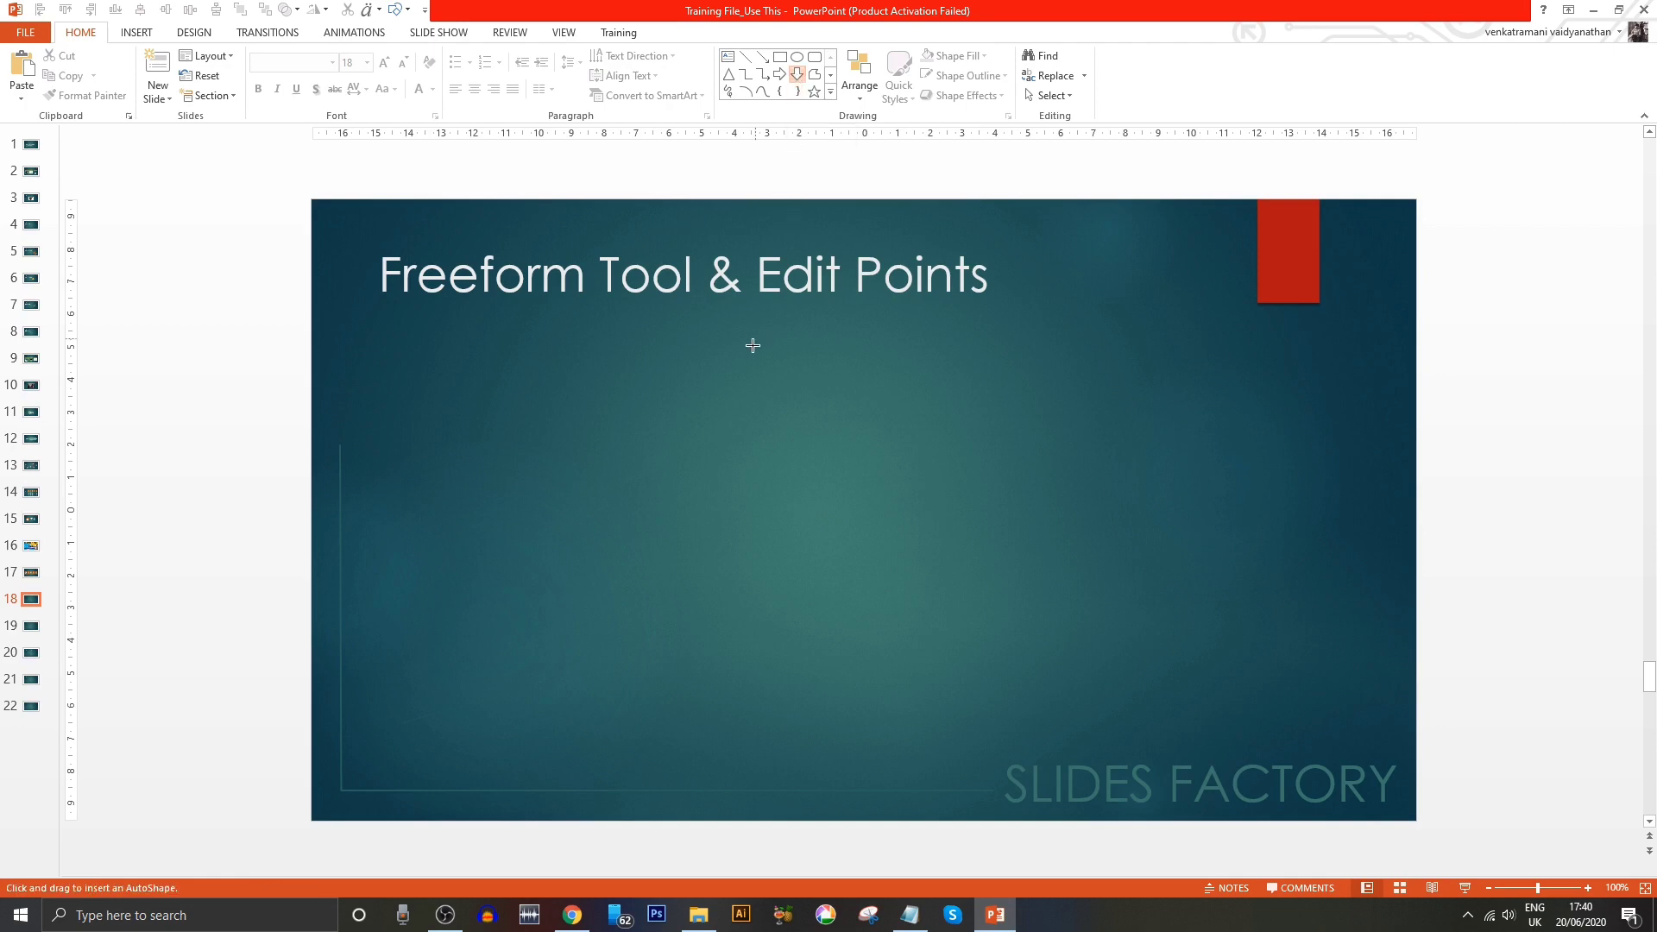
pyautogui.moveTo(627, 386); pyautogui.dragTo(796, 728)
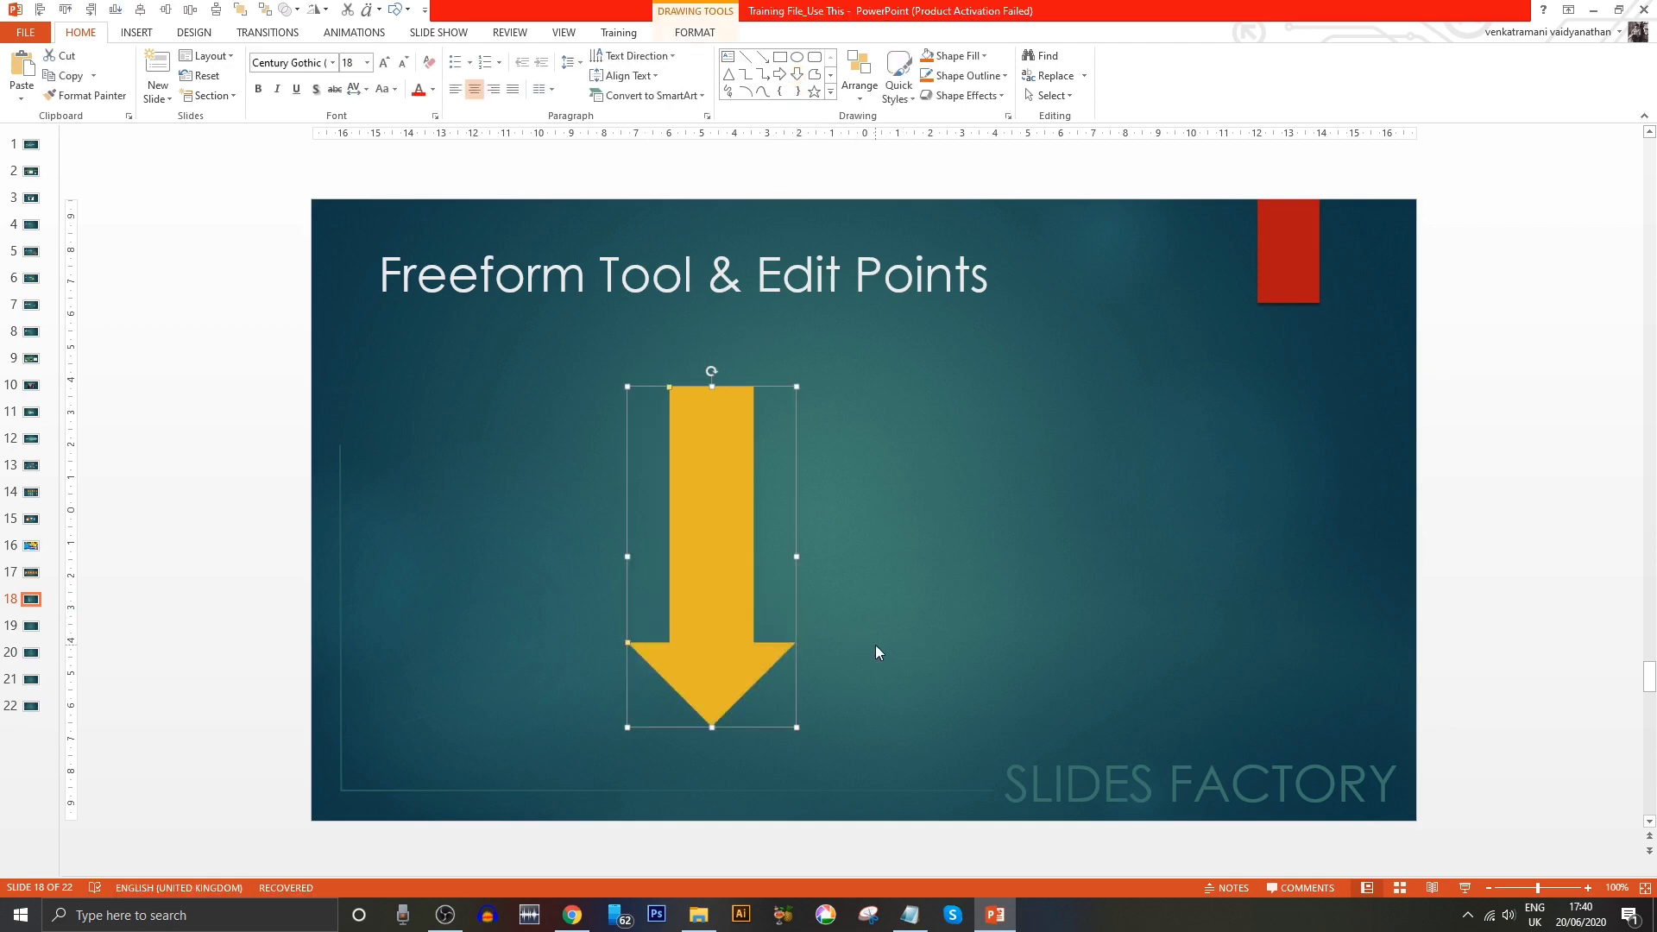
pyautogui.press('Delete')
pyautogui.click(814, 78)
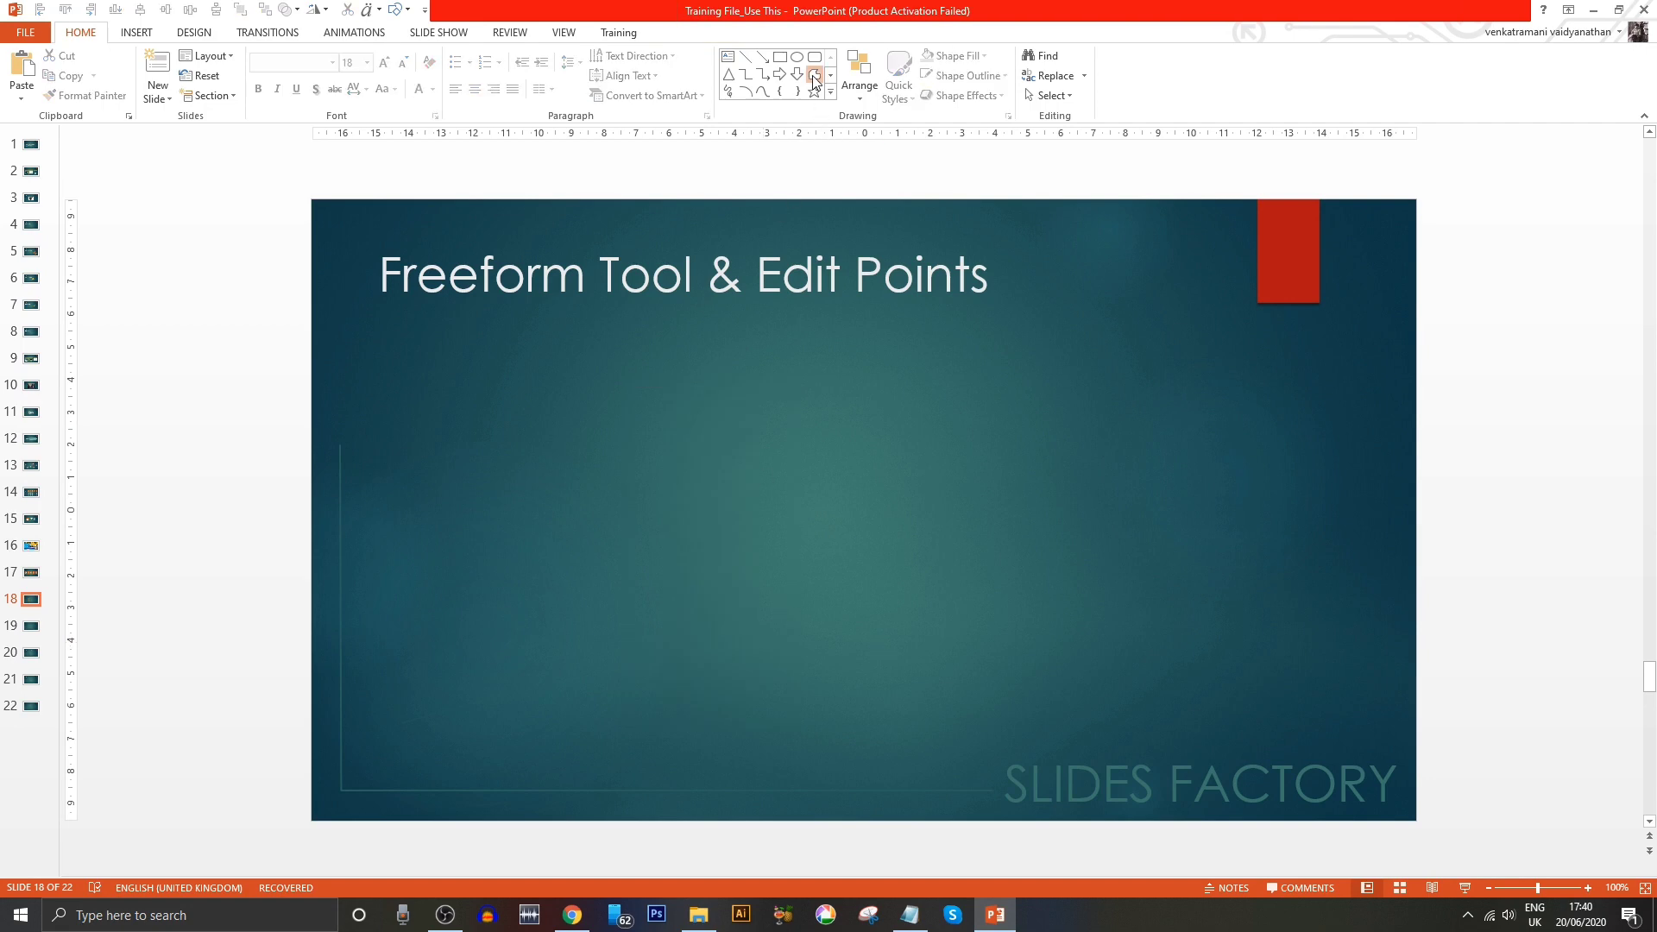
pyautogui.click(714, 512)
pyautogui.click(794, 395)
pyautogui.click(1054, 503)
pyautogui.click(881, 670)
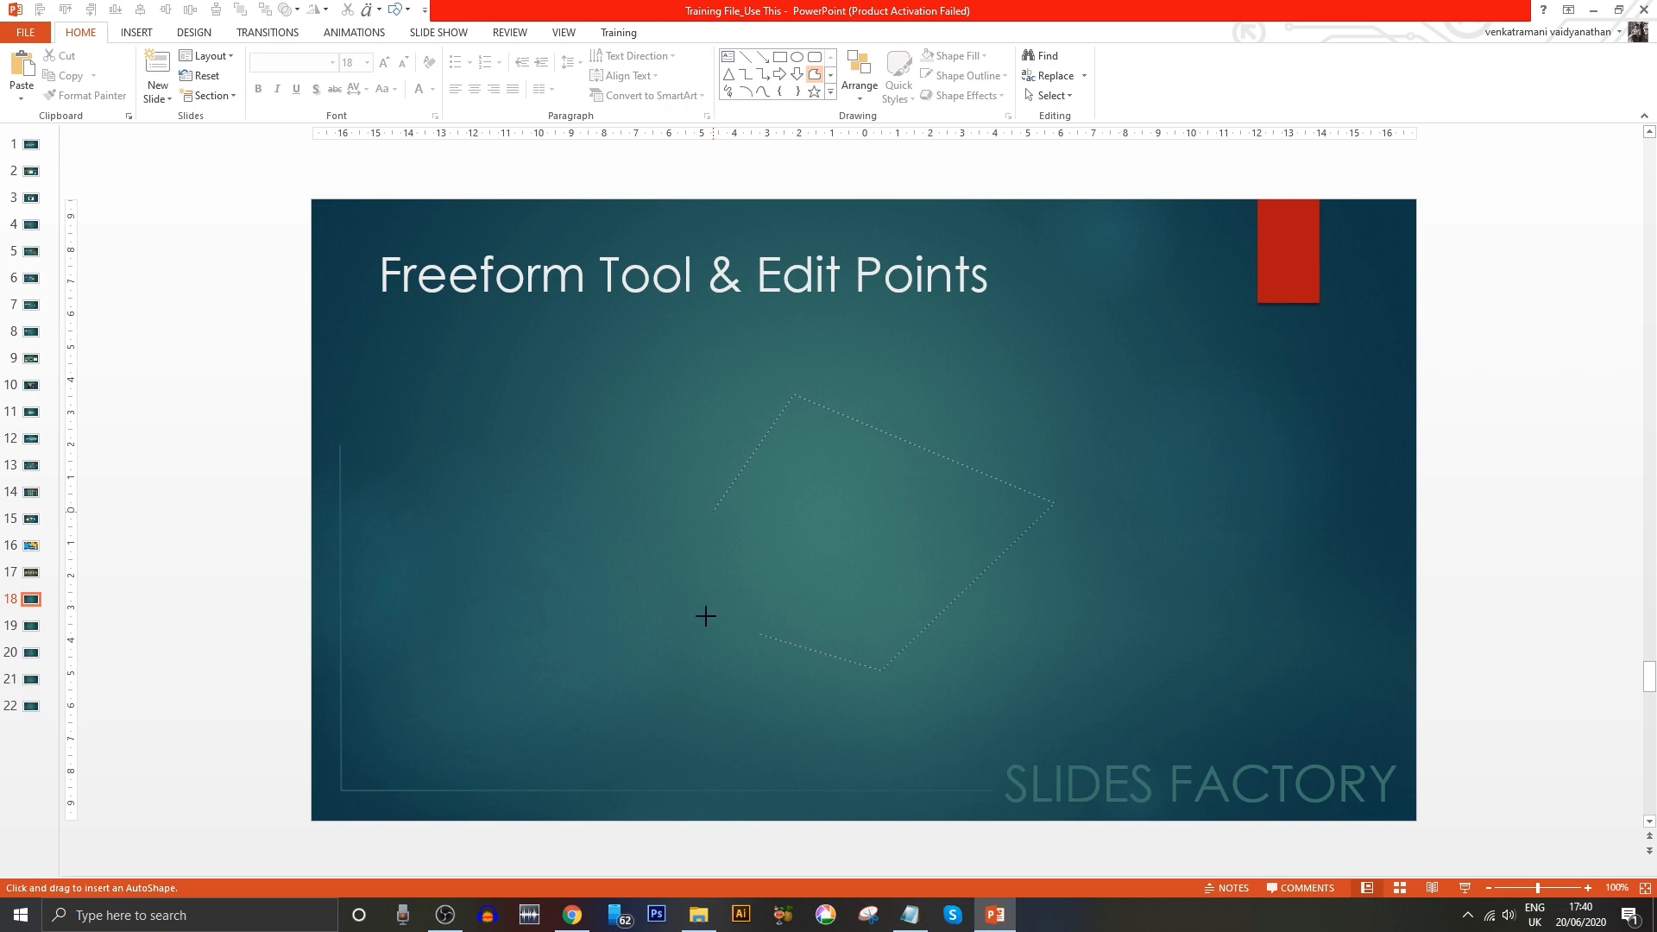
pyautogui.click(643, 593)
pyautogui.click(716, 511)
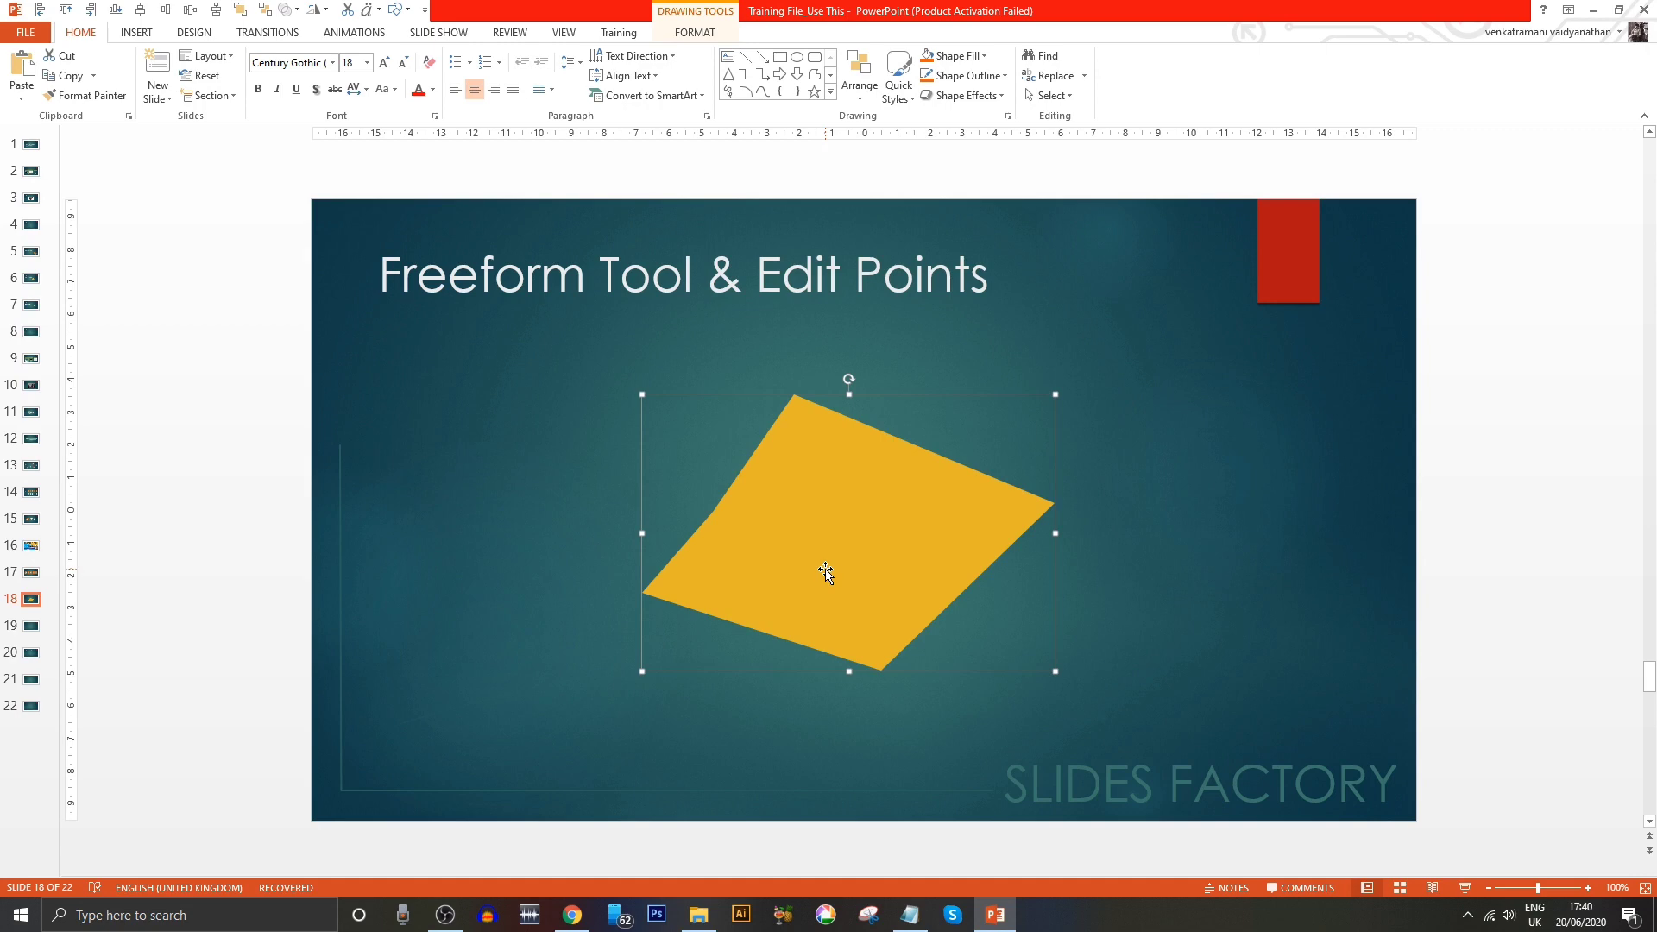
pyautogui.press('Delete')
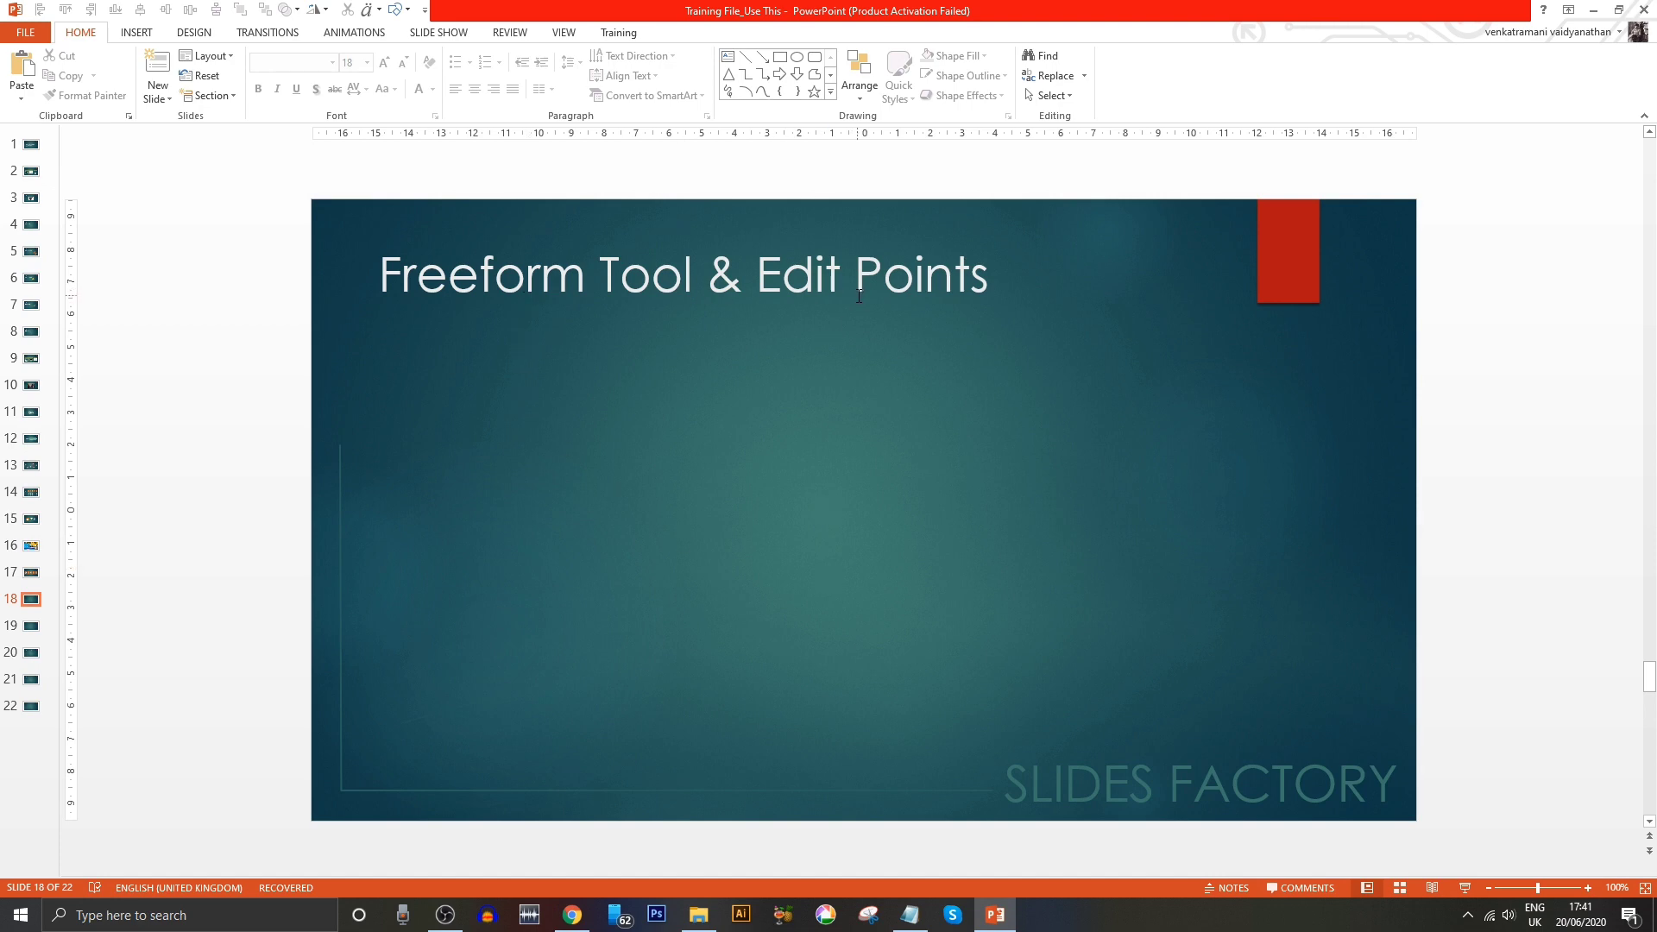
pyautogui.rightClick(814, 77)
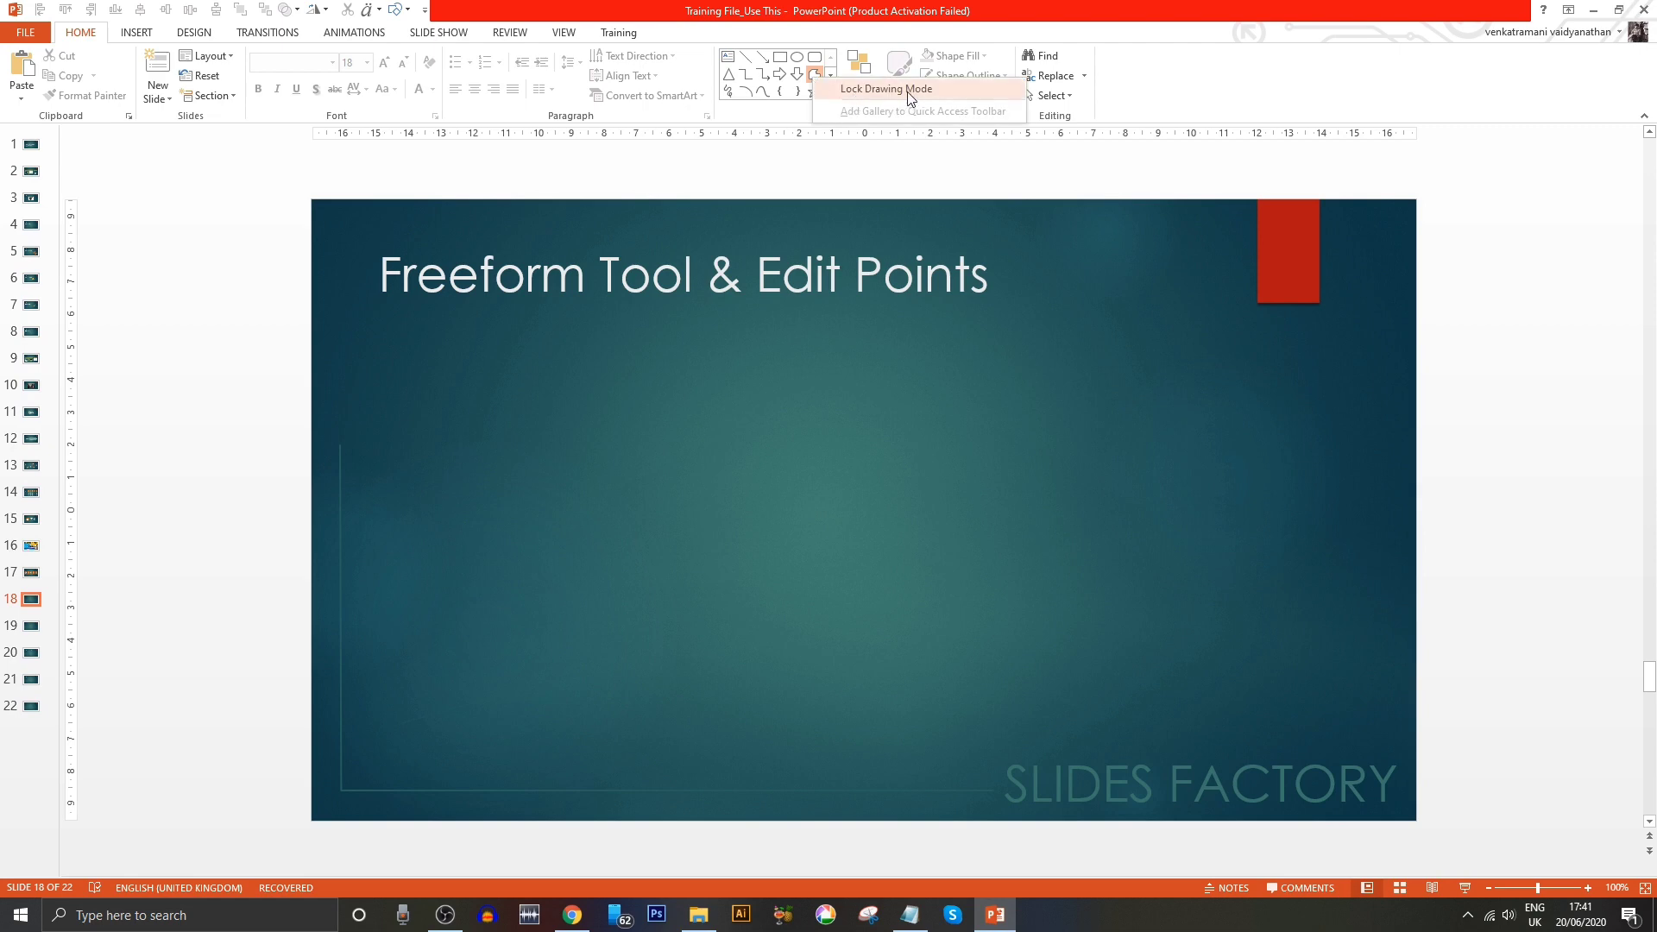
pyautogui.click(758, 77)
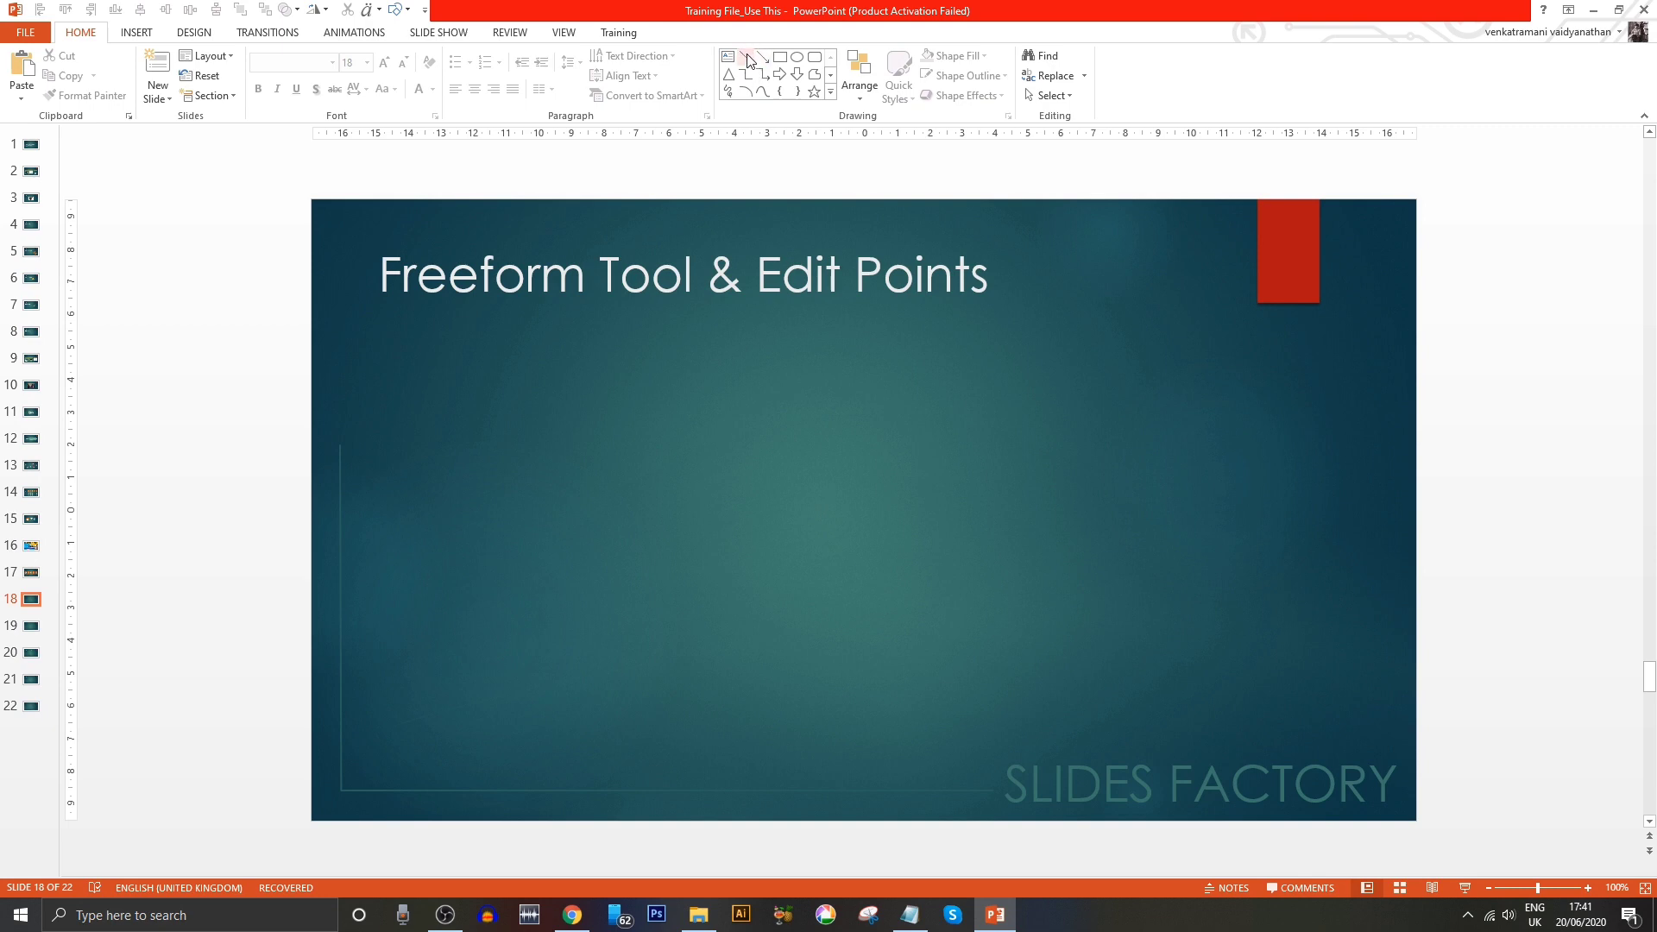
pyautogui.click(747, 56)
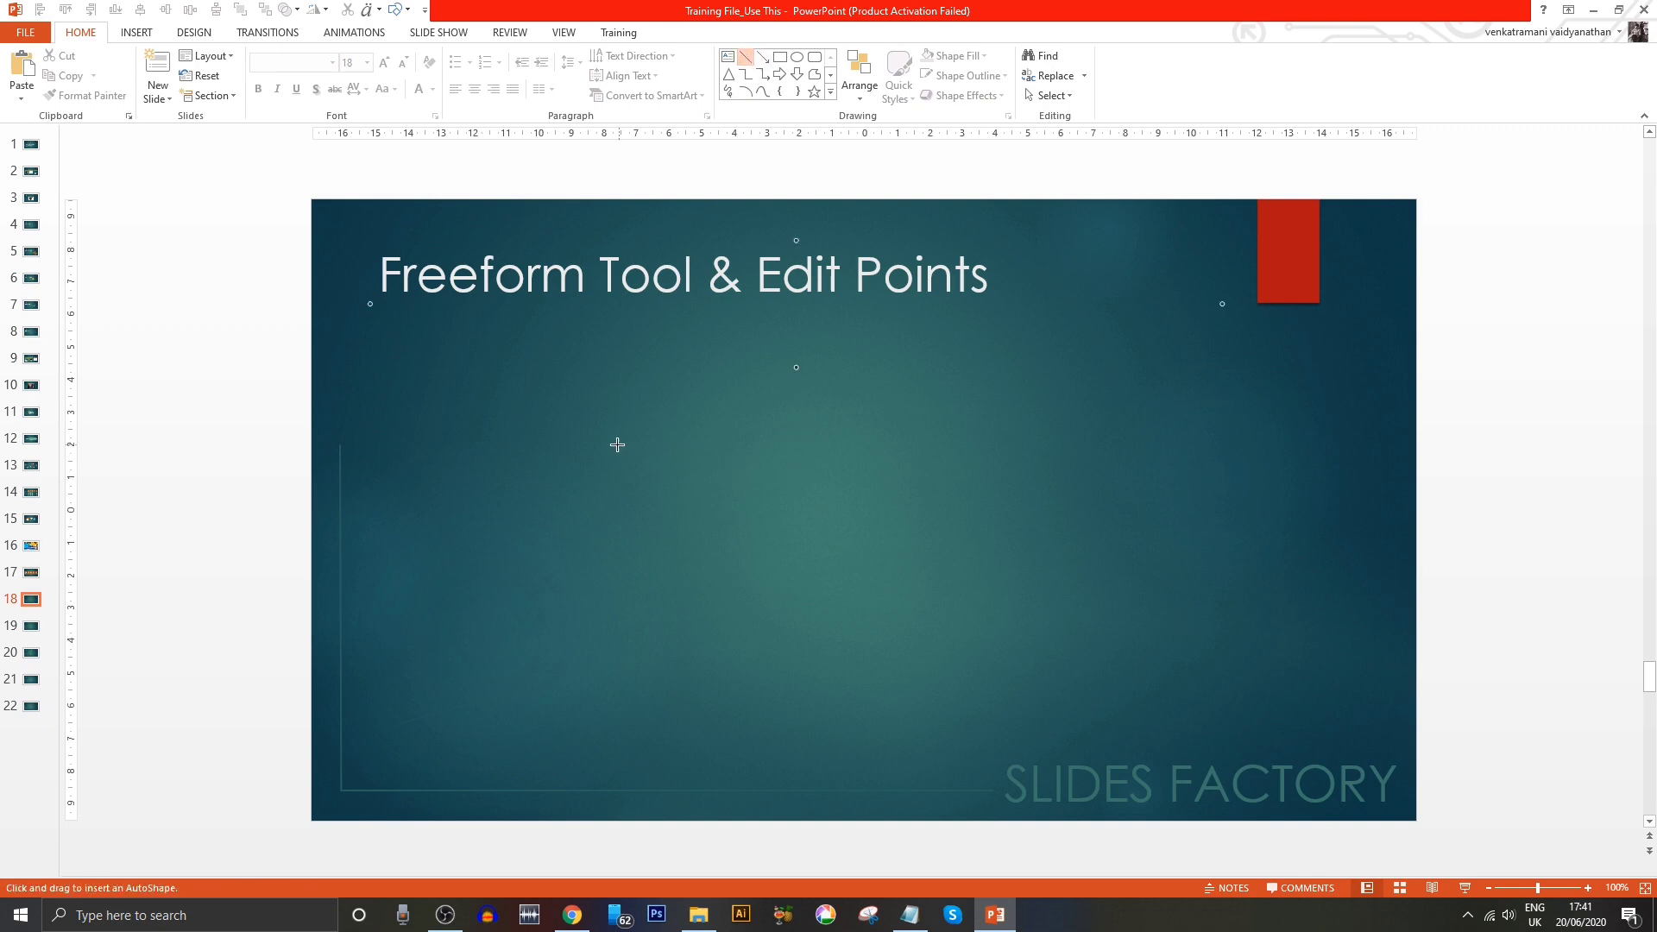
pyautogui.moveTo(617, 445); pyautogui.dragTo(1048, 445)
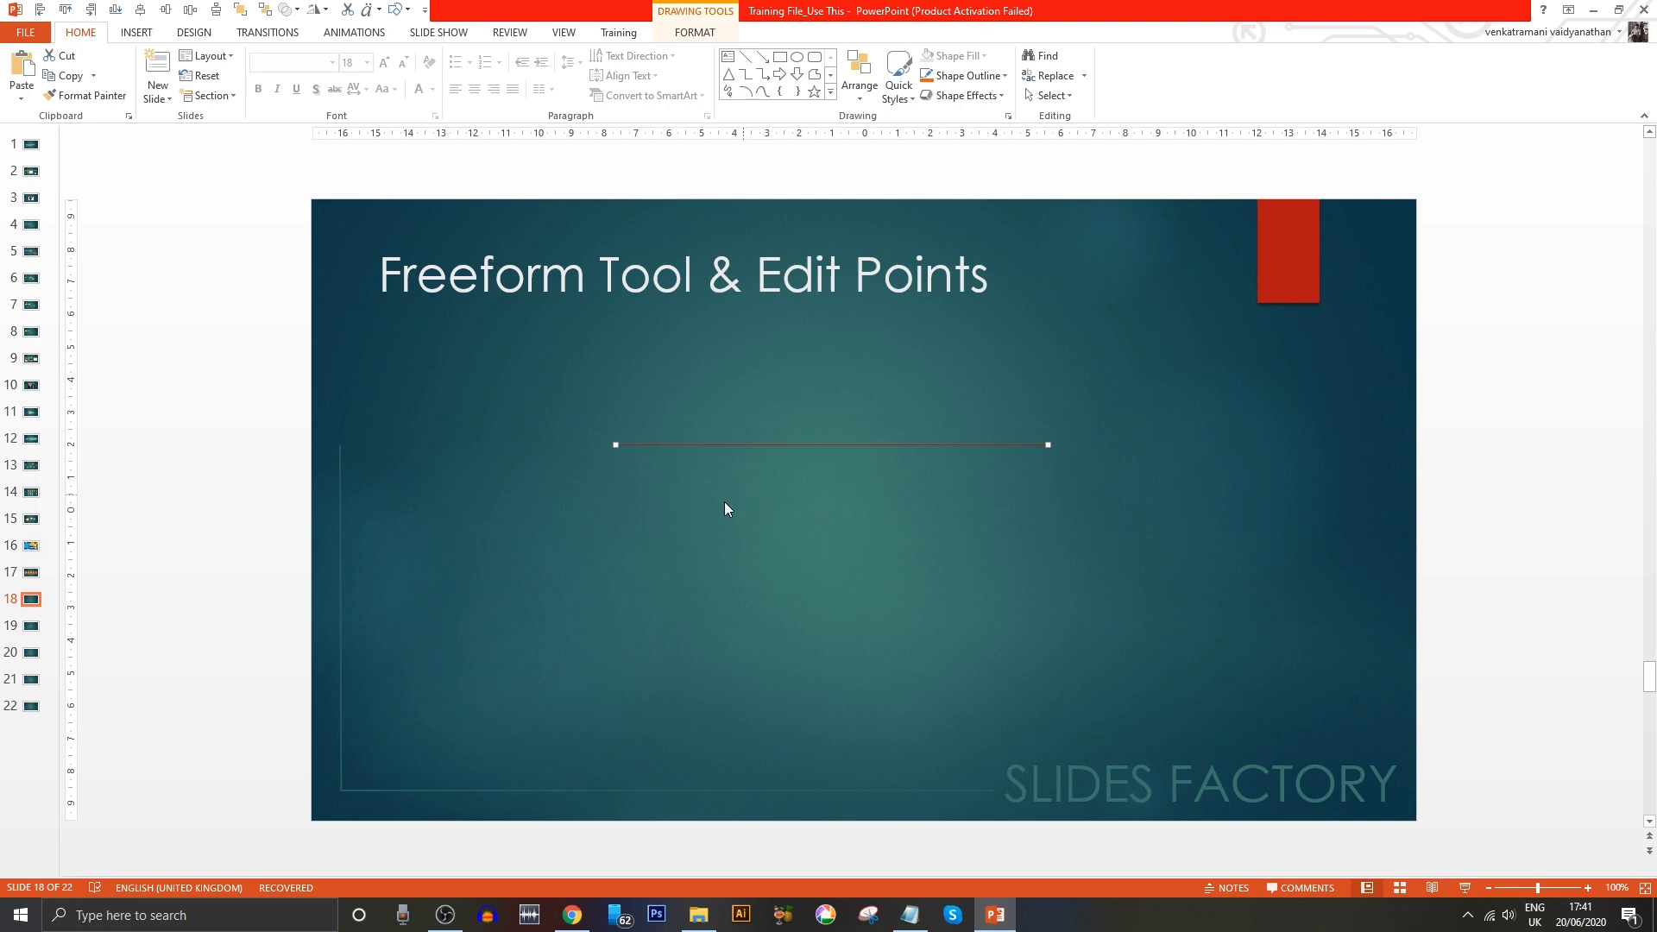
pyautogui.rightClick(747, 59)
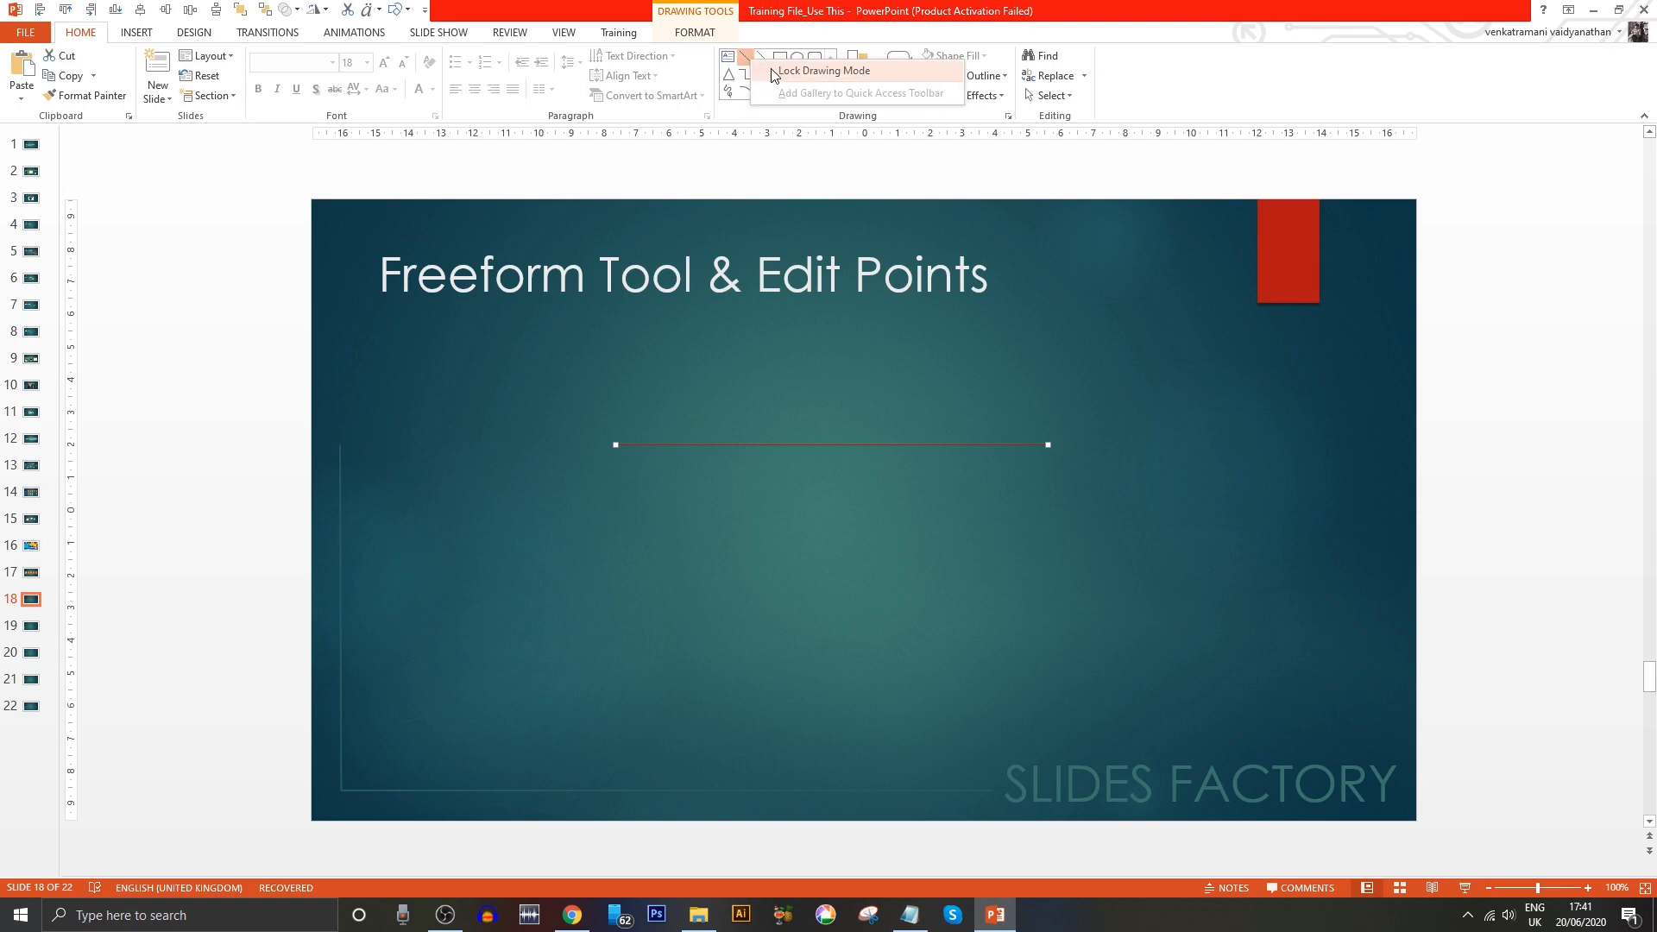
pyautogui.click(773, 78)
pyautogui.moveTo(616, 516); pyautogui.dragTo(1027, 531)
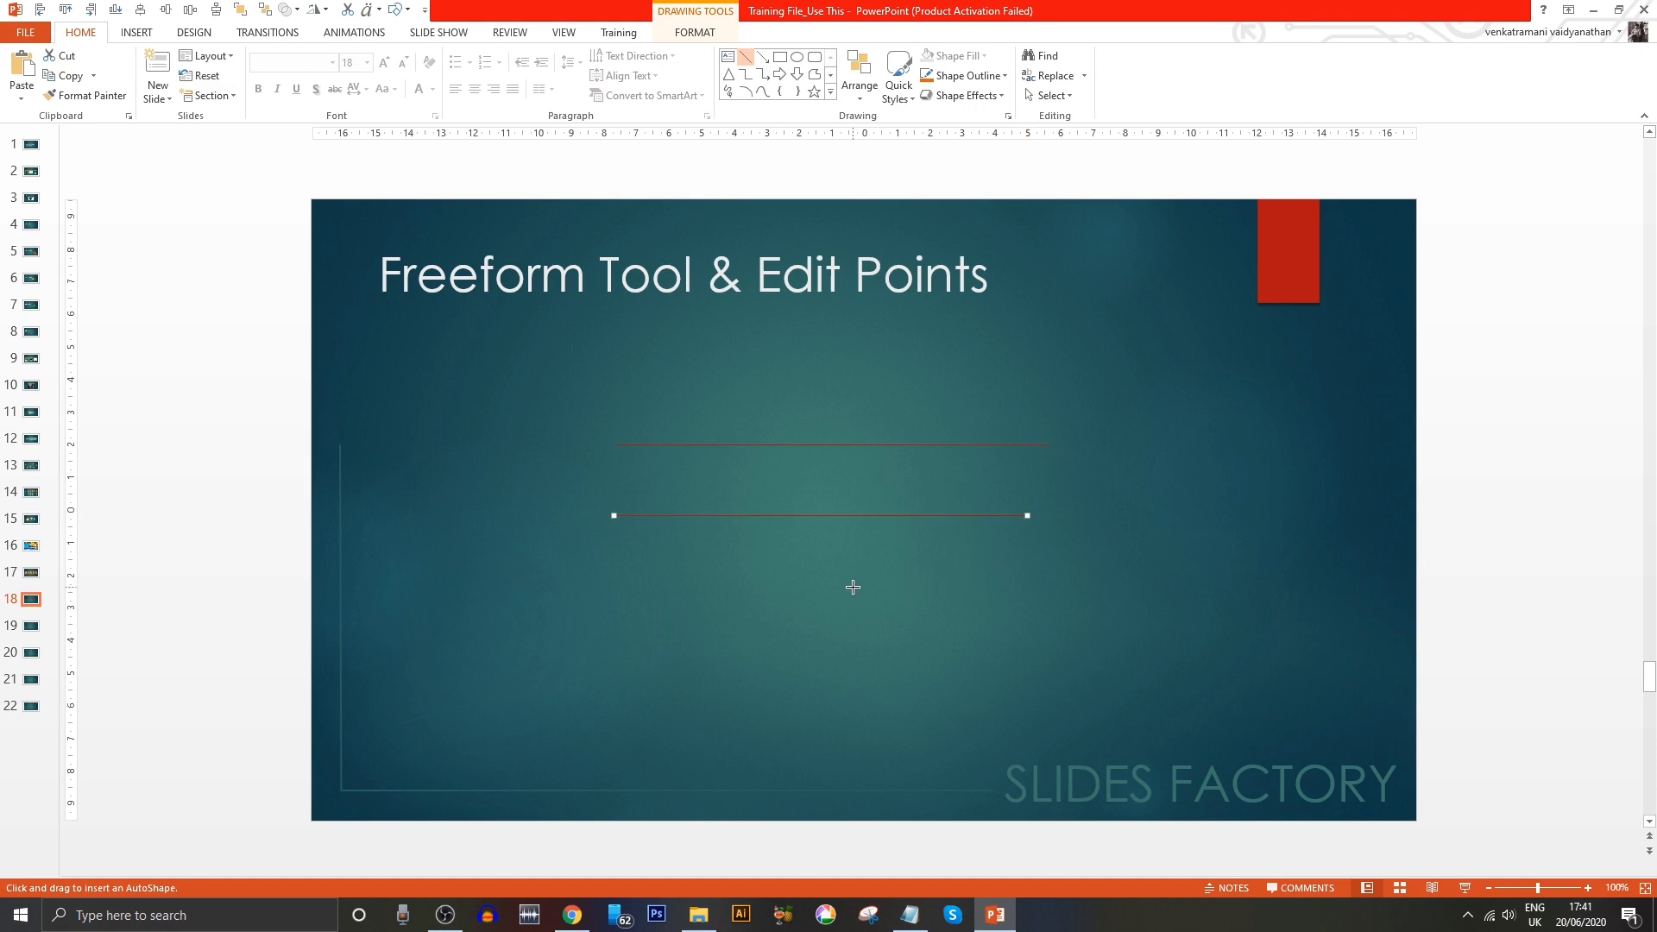
pyautogui.moveTo(618, 549); pyautogui.dragTo(1008, 550)
pyautogui.moveTo(616, 584); pyautogui.dragTo(1121, 585)
pyautogui.moveTo(627, 612); pyautogui.dragTo(1166, 612)
pyautogui.moveTo(630, 647); pyautogui.dragTo(1184, 702)
pyautogui.press('Escape')
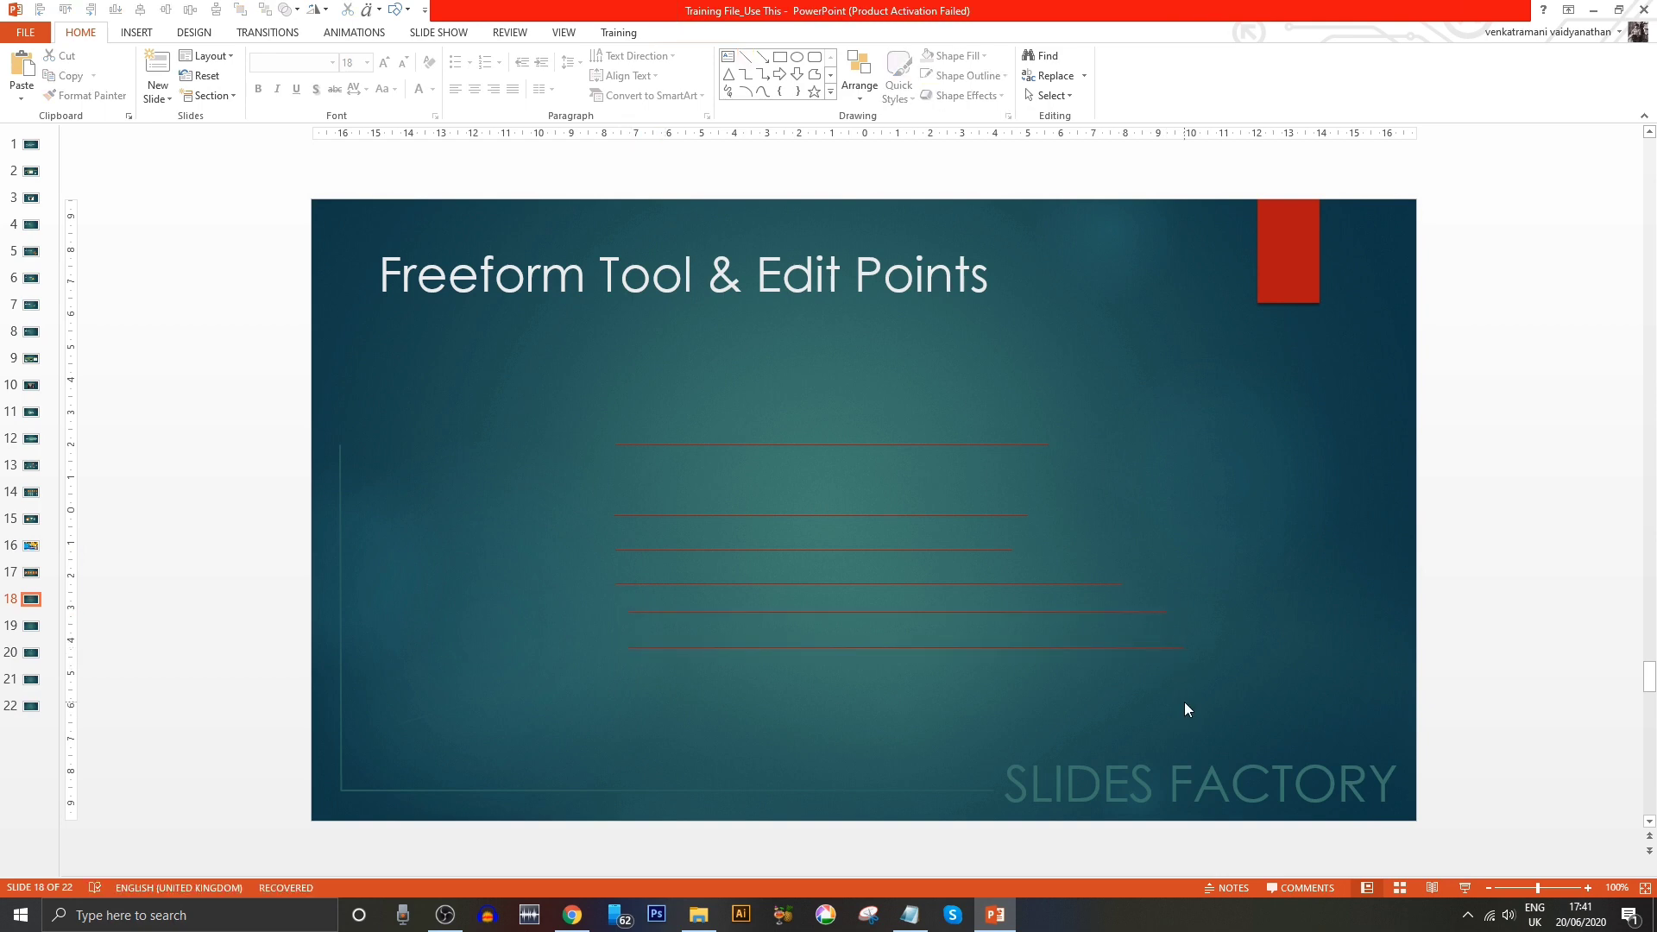
pyautogui.moveTo(466, 401); pyautogui.dragTo(1372, 712)
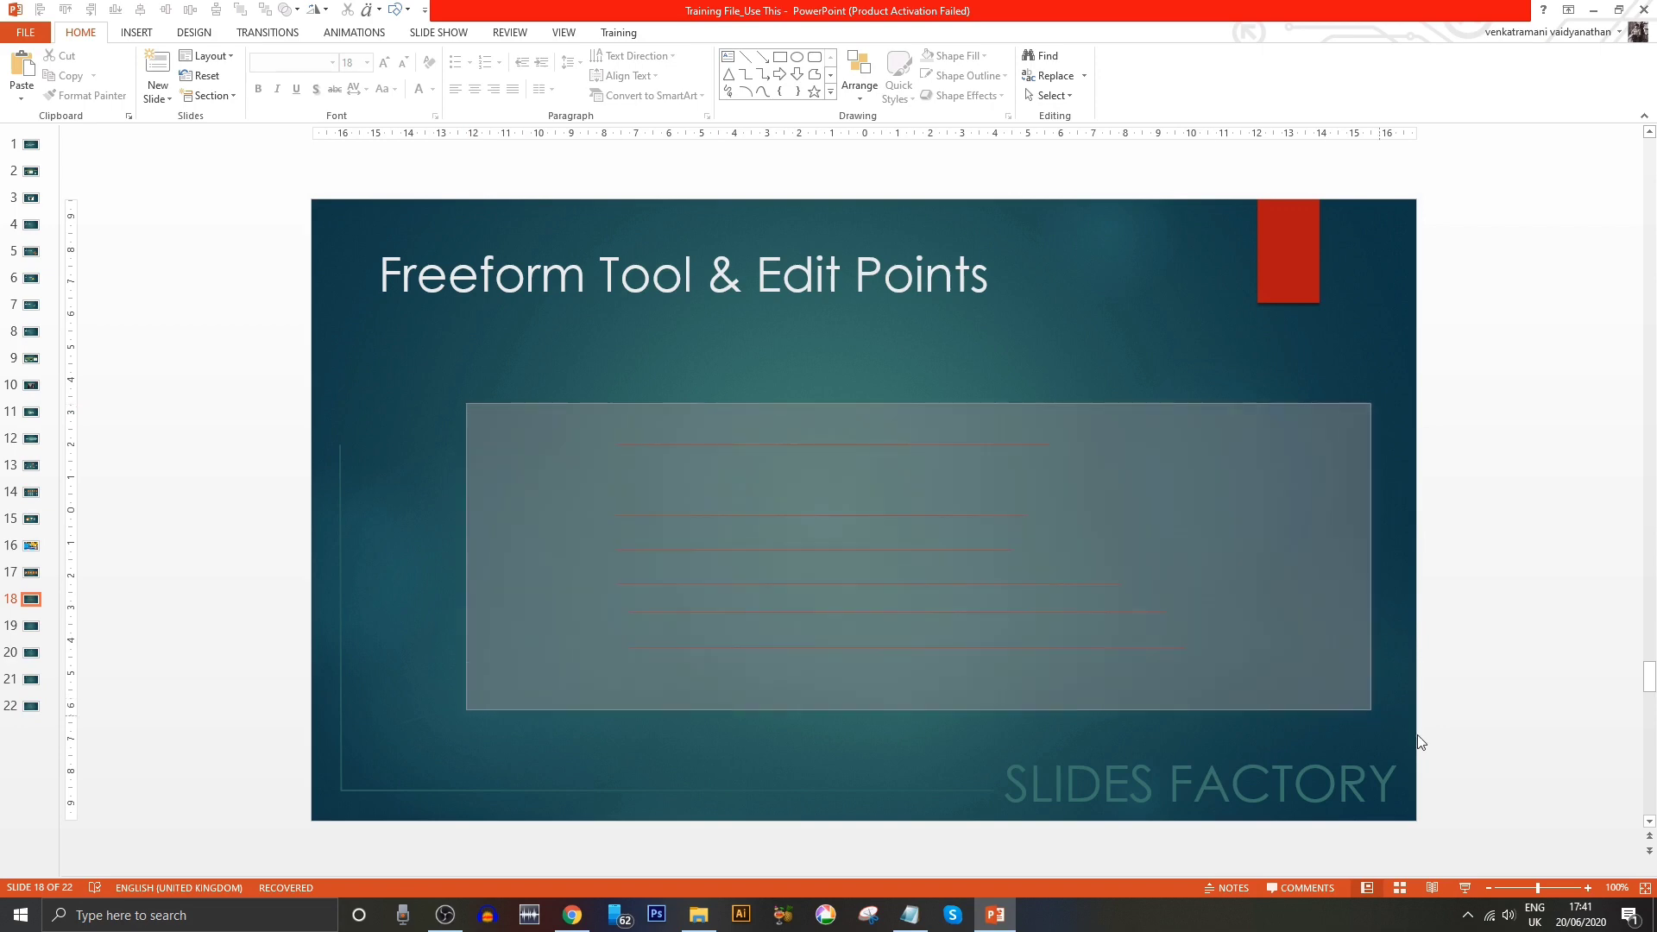
pyautogui.press('Delete')
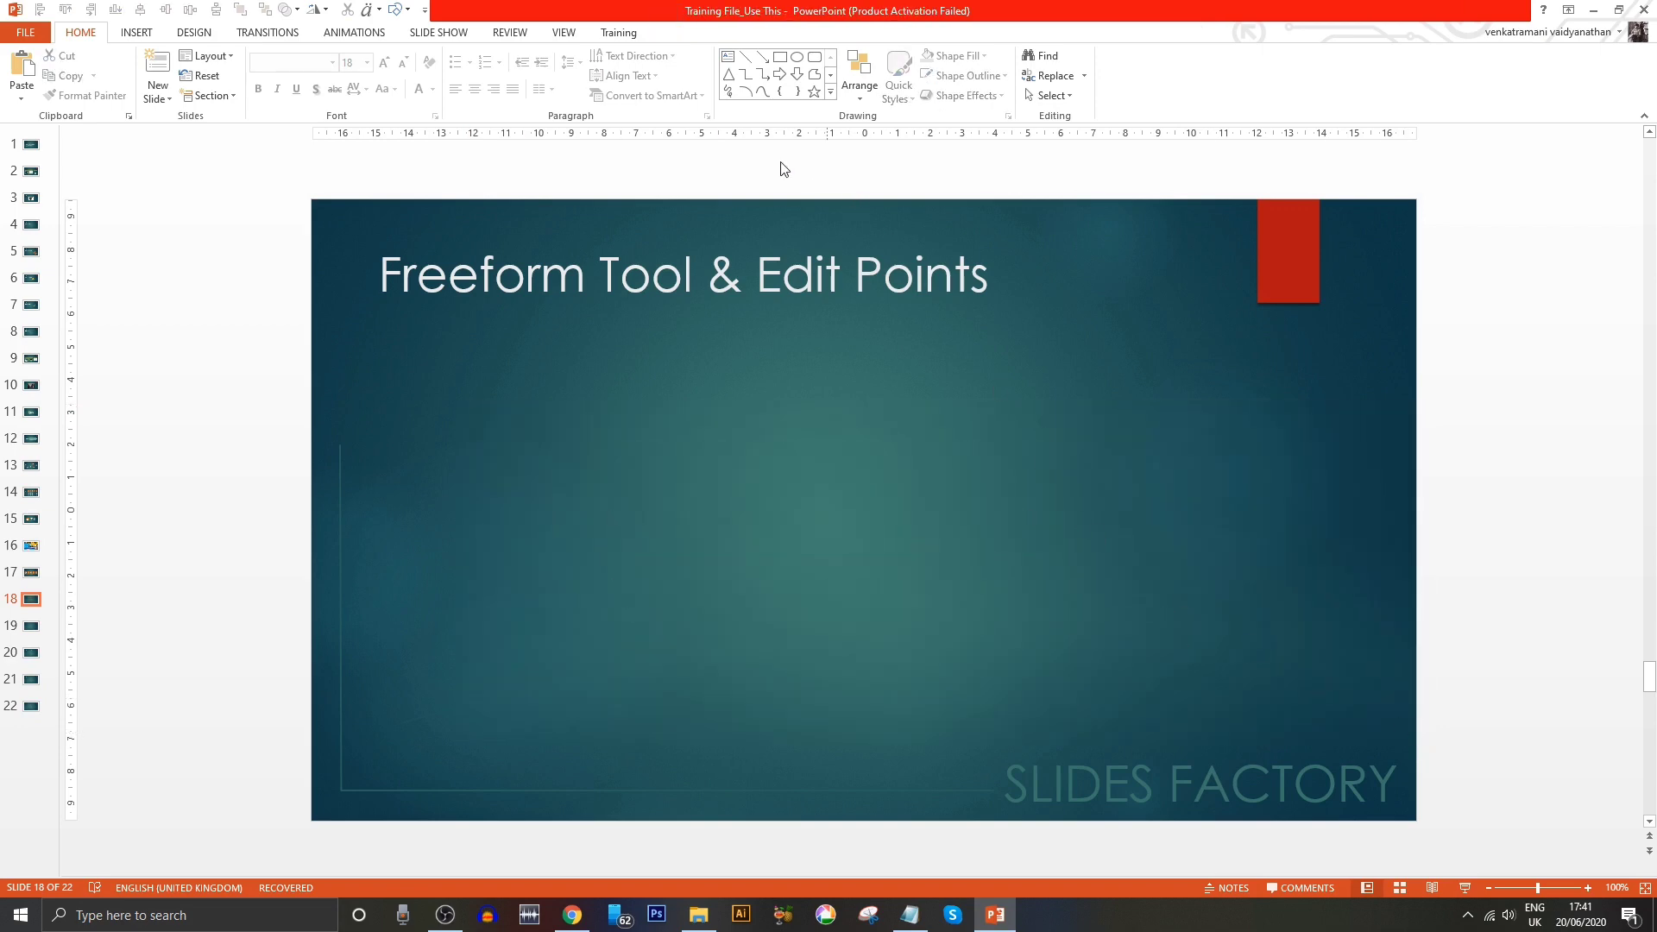
pyautogui.rightClick(728, 80)
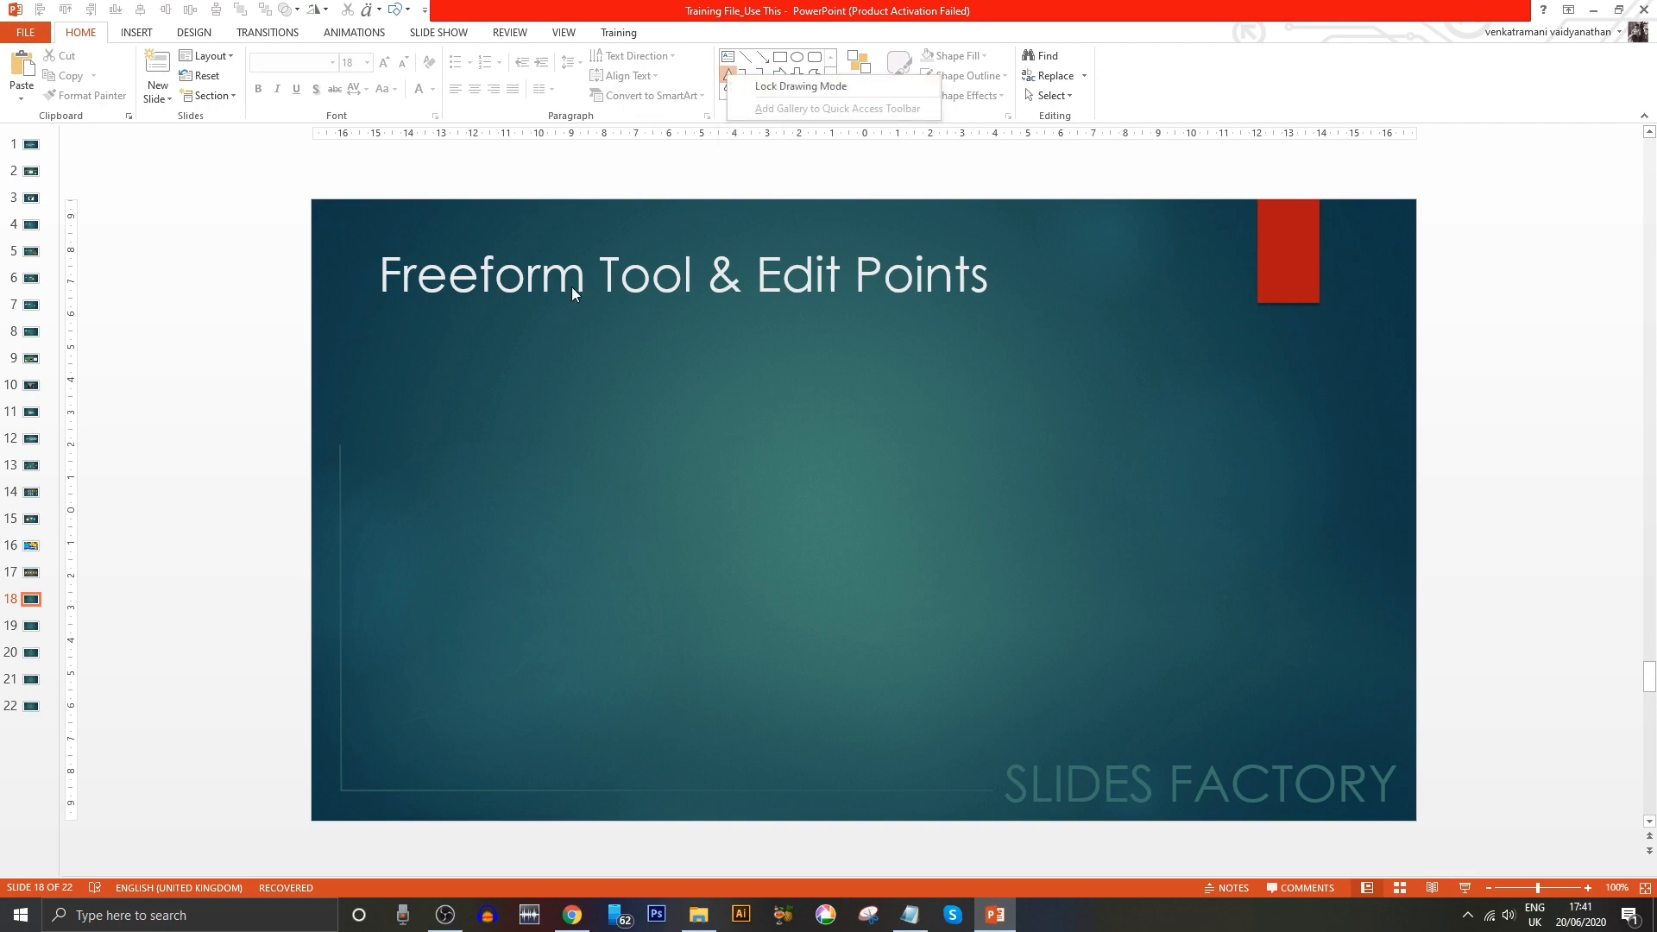
pyautogui.click(528, 443)
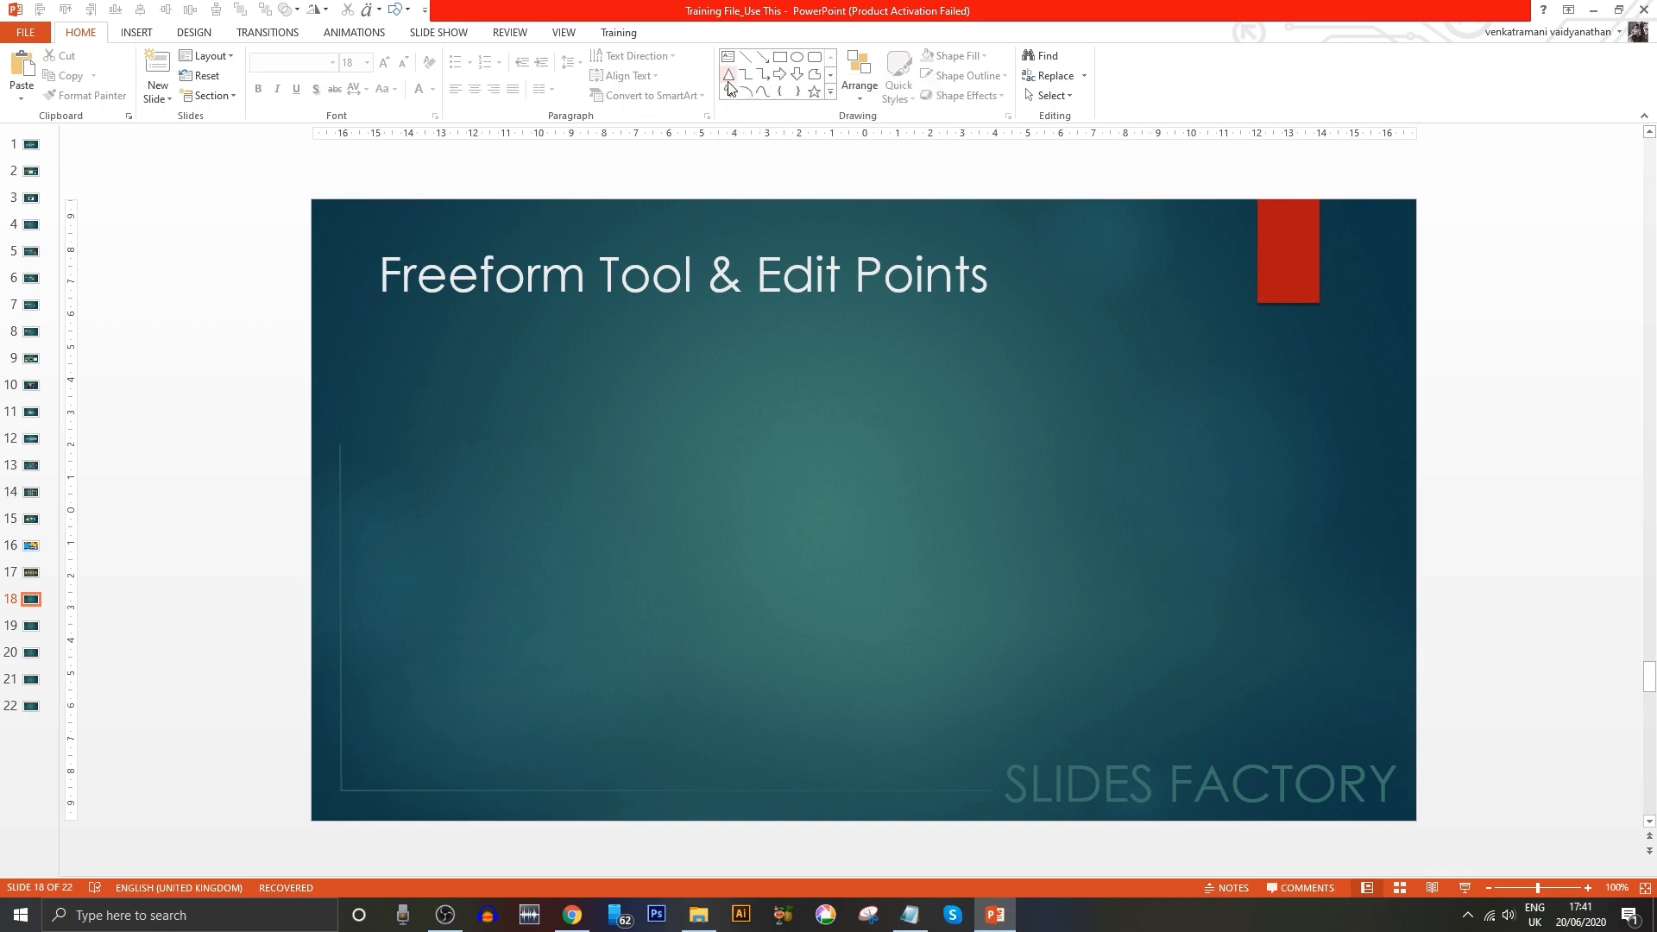
pyautogui.click(814, 76)
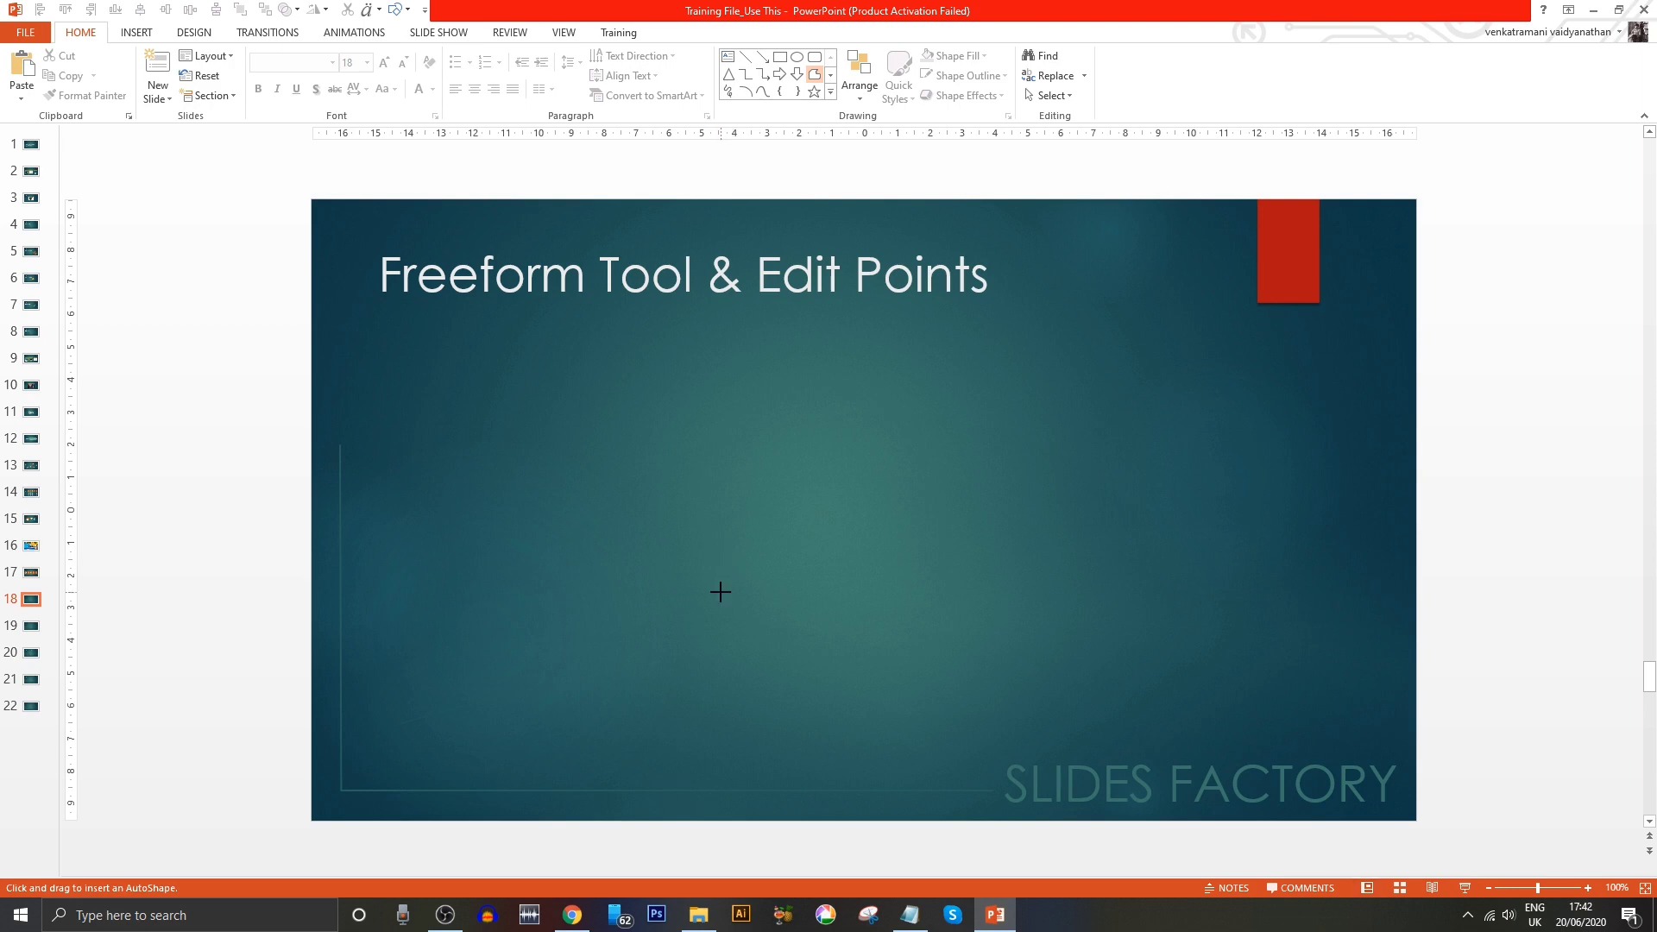
pyautogui.click(721, 591)
pyautogui.moveTo(721, 399); pyautogui.dragTo(1270, 450)
pyautogui.doubleClick(1270, 452)
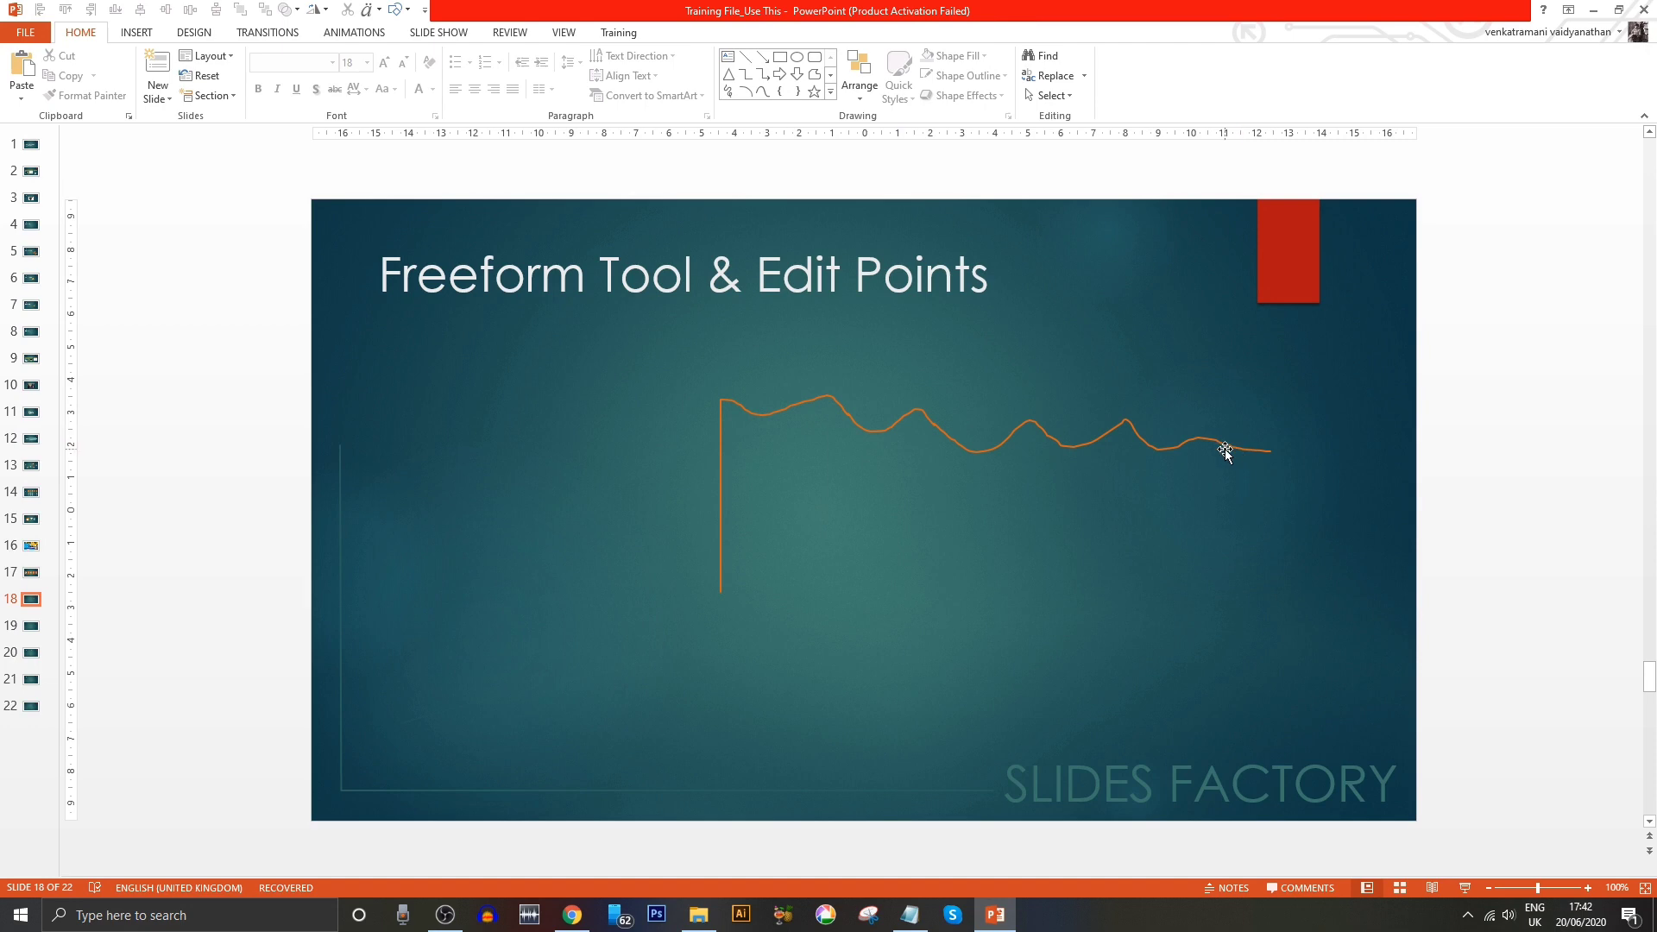
pyautogui.click(1225, 449)
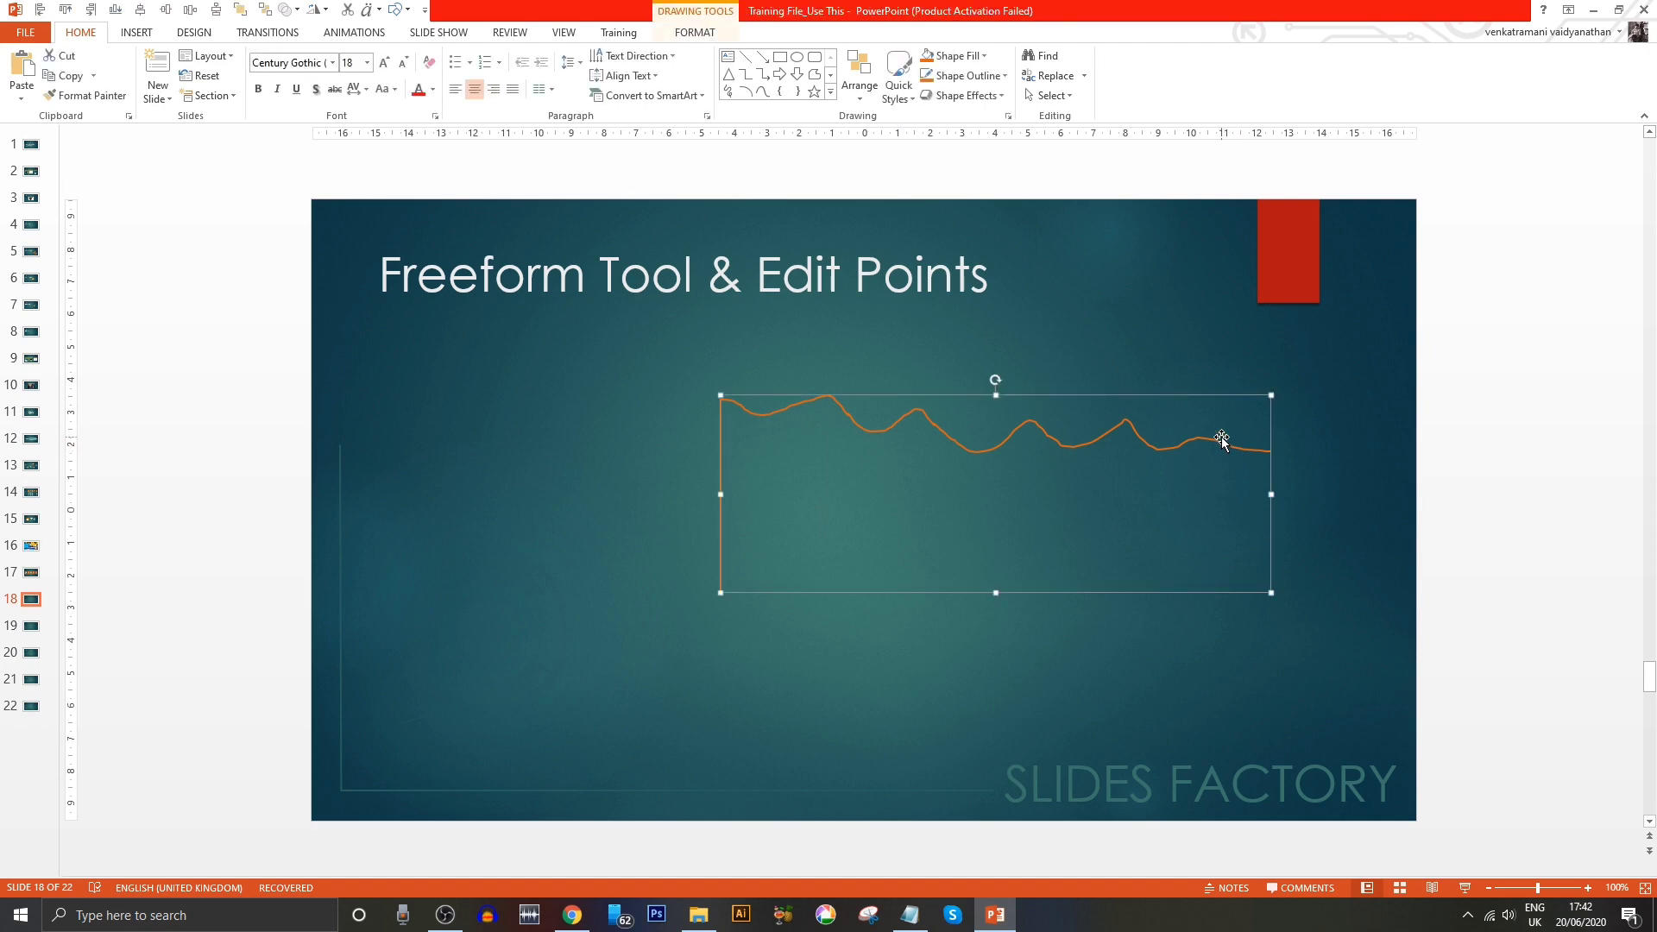
pyautogui.press('Delete')
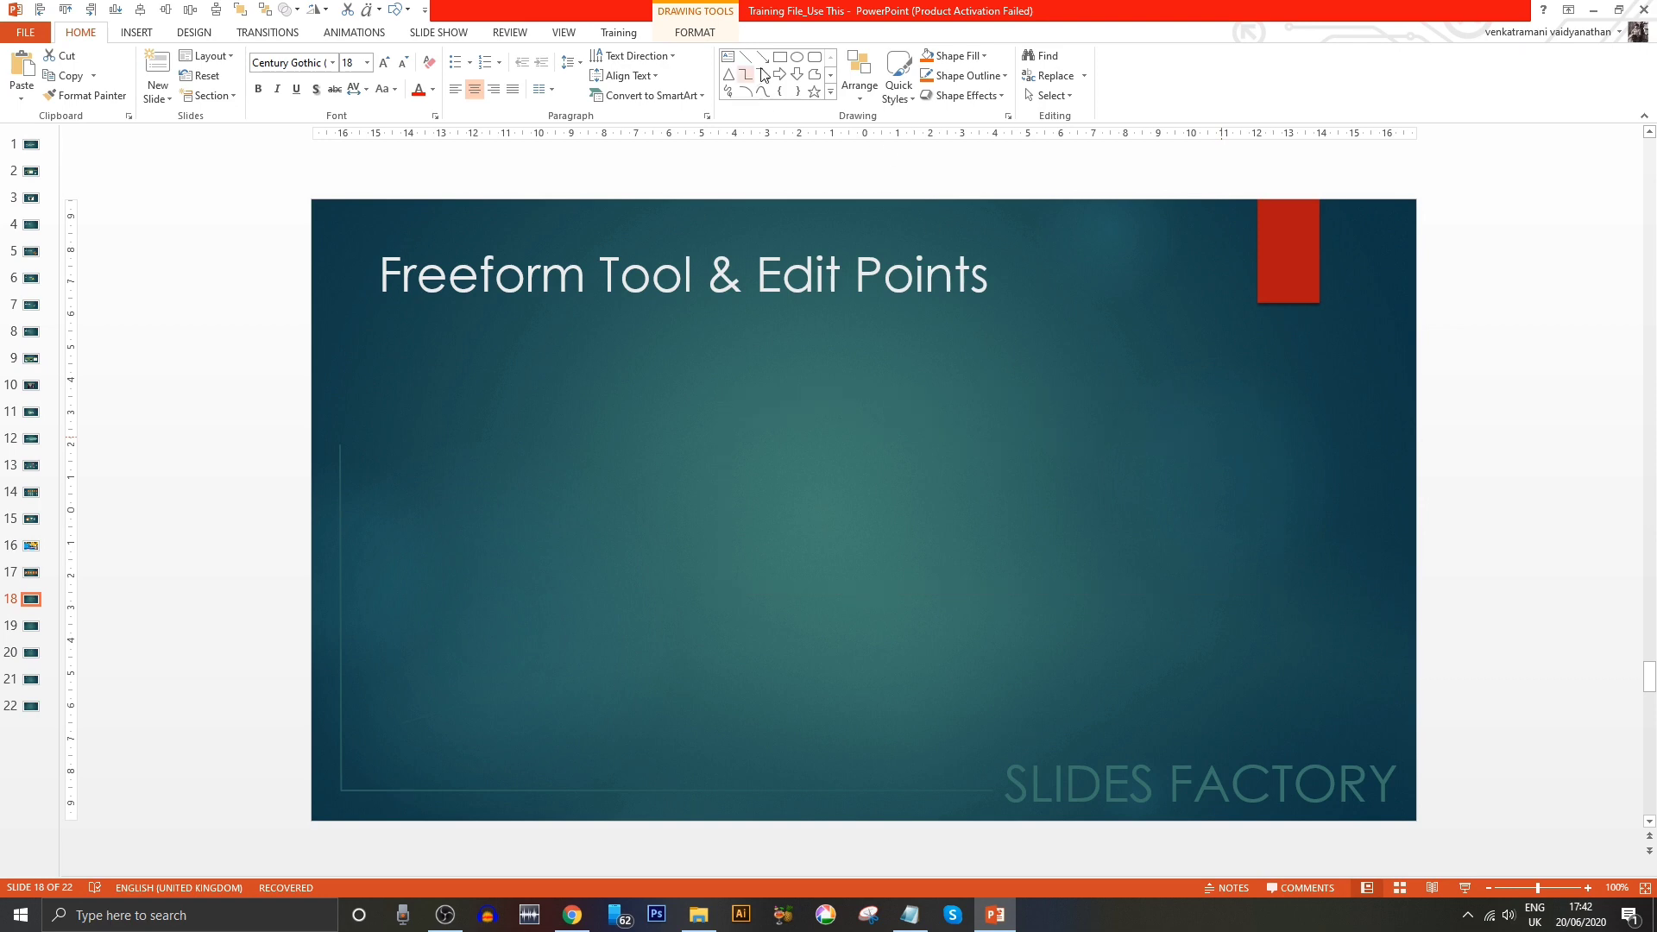
pyautogui.click(814, 74)
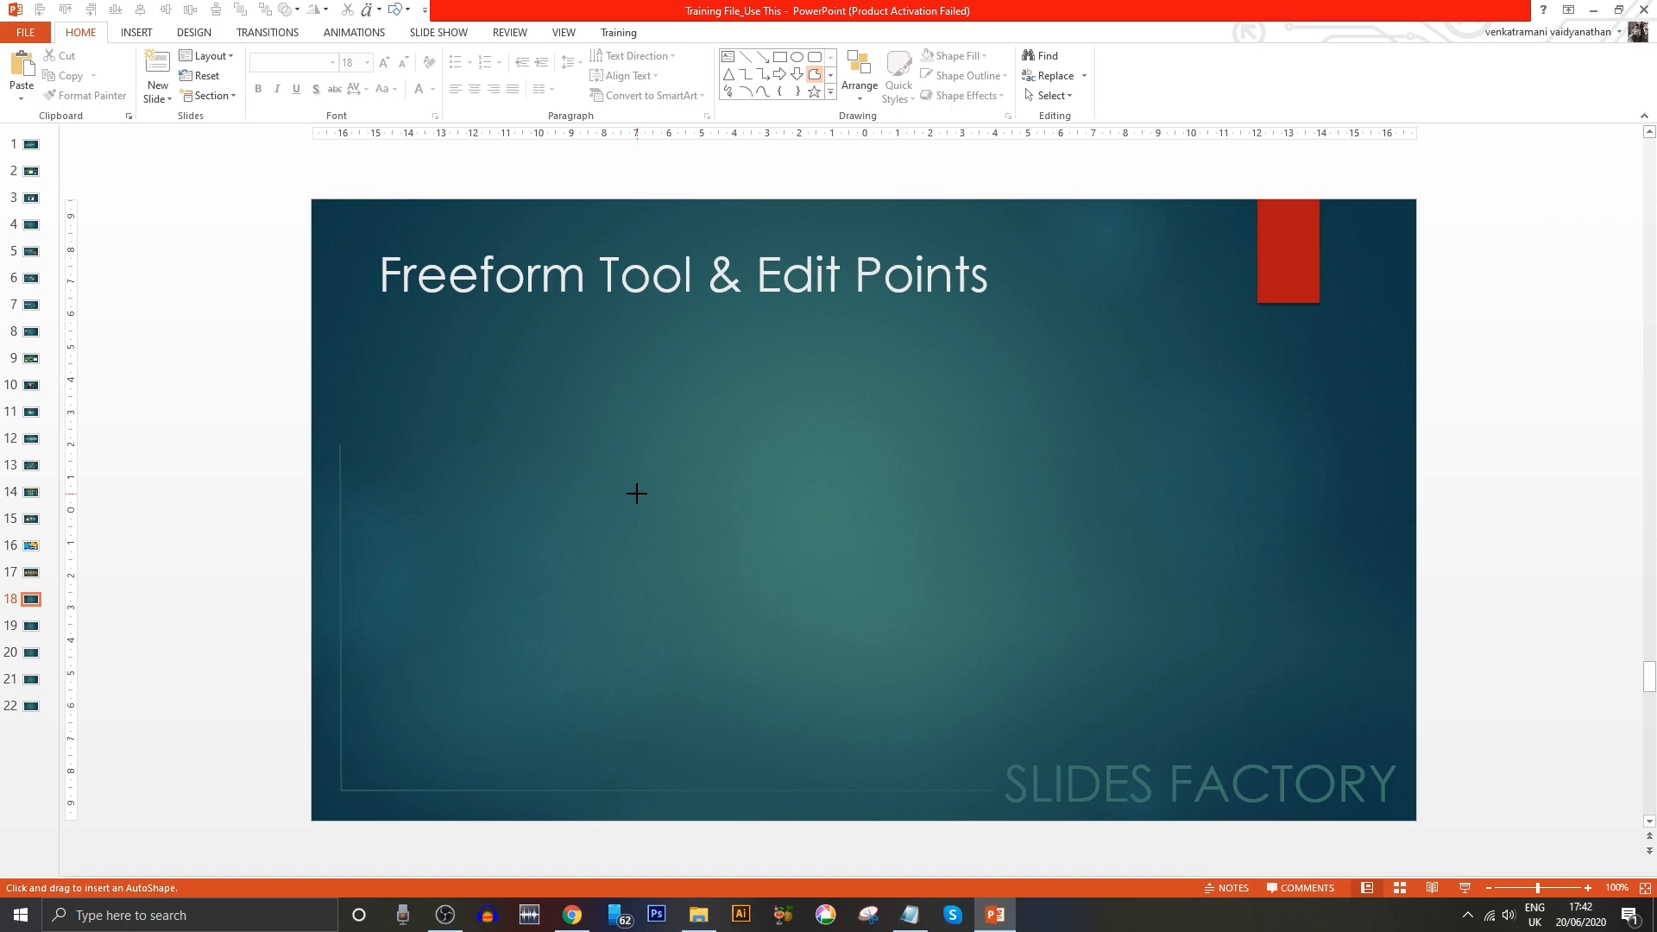
# - Draw a freeform right triangle by clicking its three corners and closing it
pyautogui.click(637, 493)
pyautogui.click(863, 494)
pyautogui.click(578, 381)
pyautogui.click(640, 493)
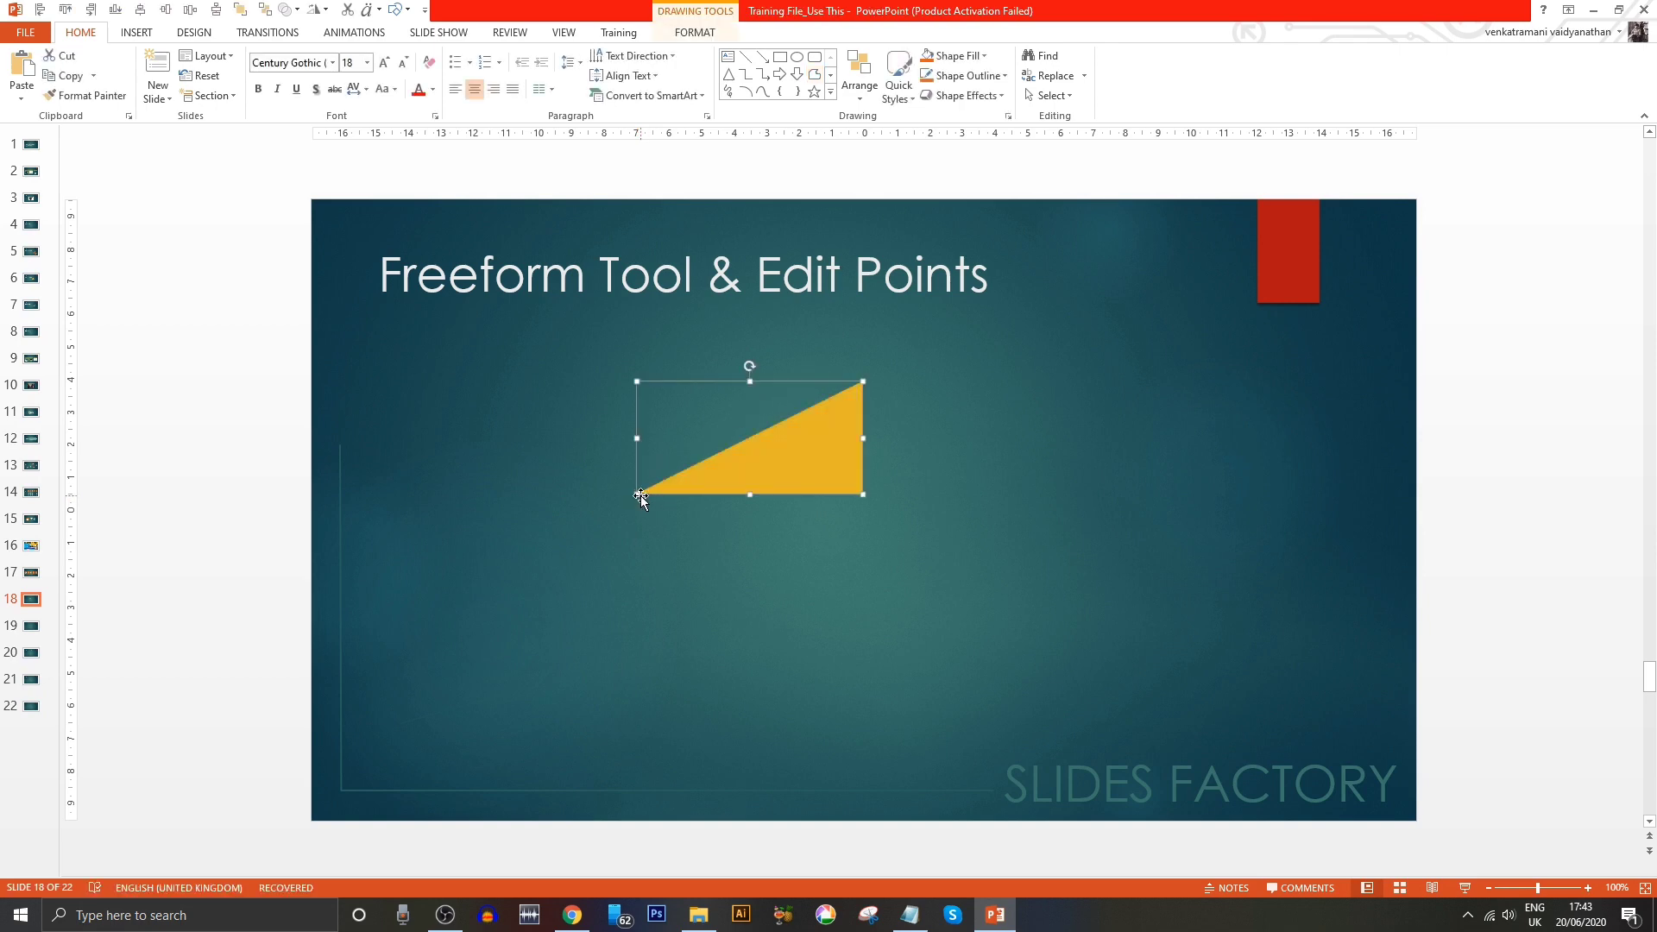
# - Move the triangle slightly down and right and zoom in to 150%
pyautogui.click(858, 561)
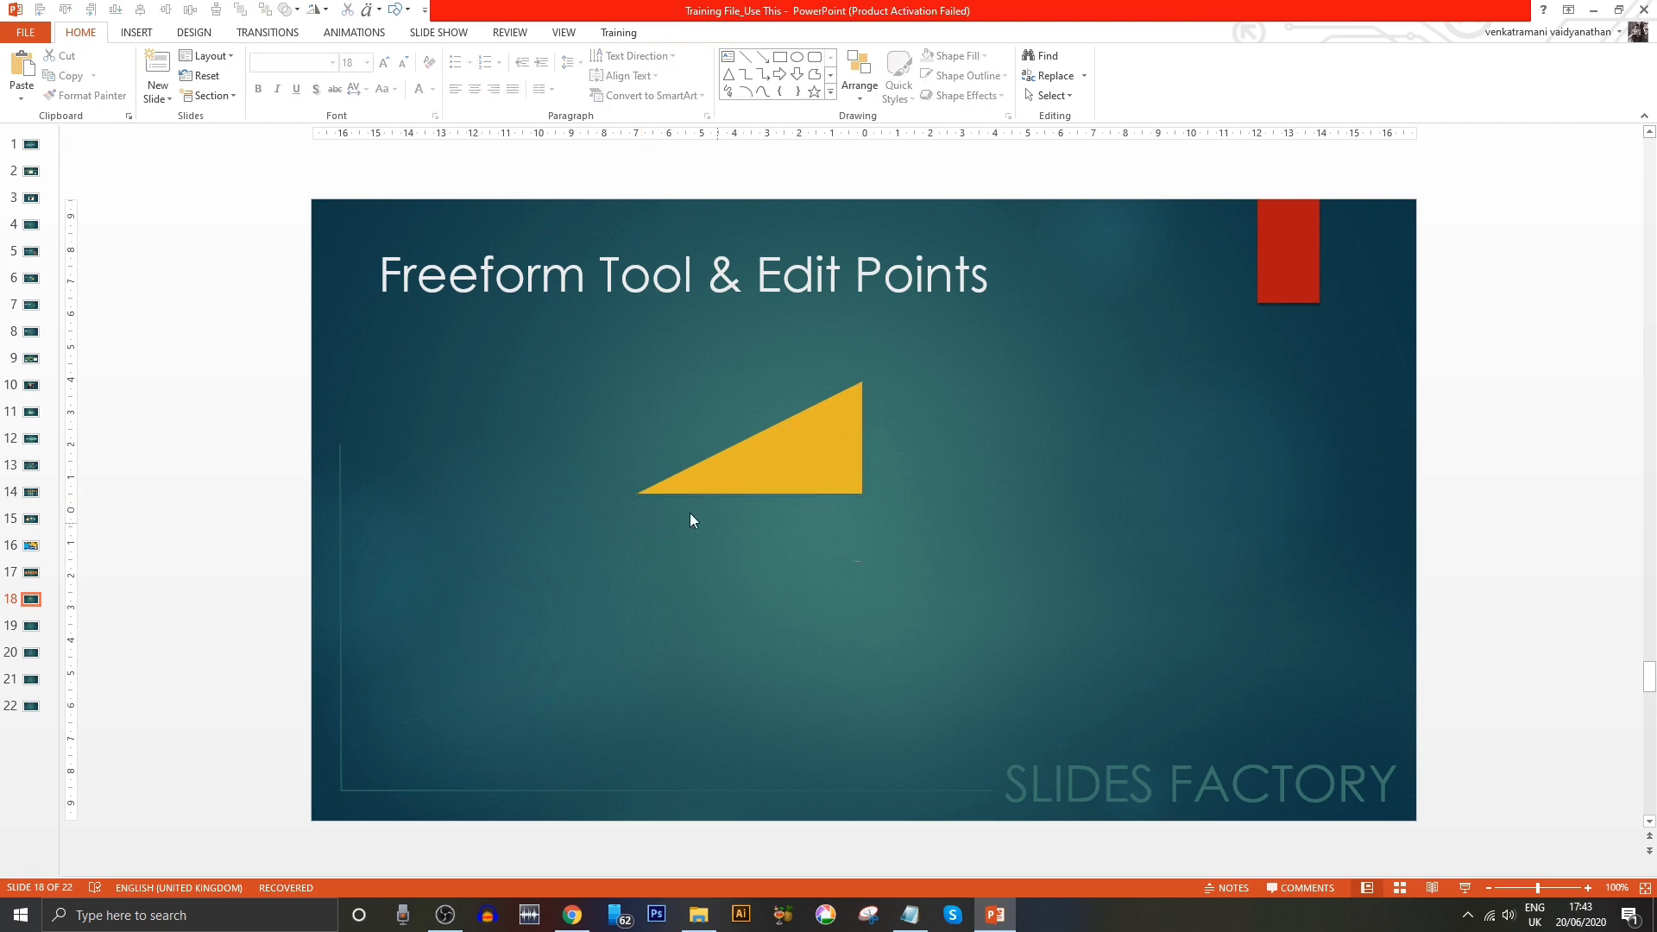
pyautogui.click(843, 473)
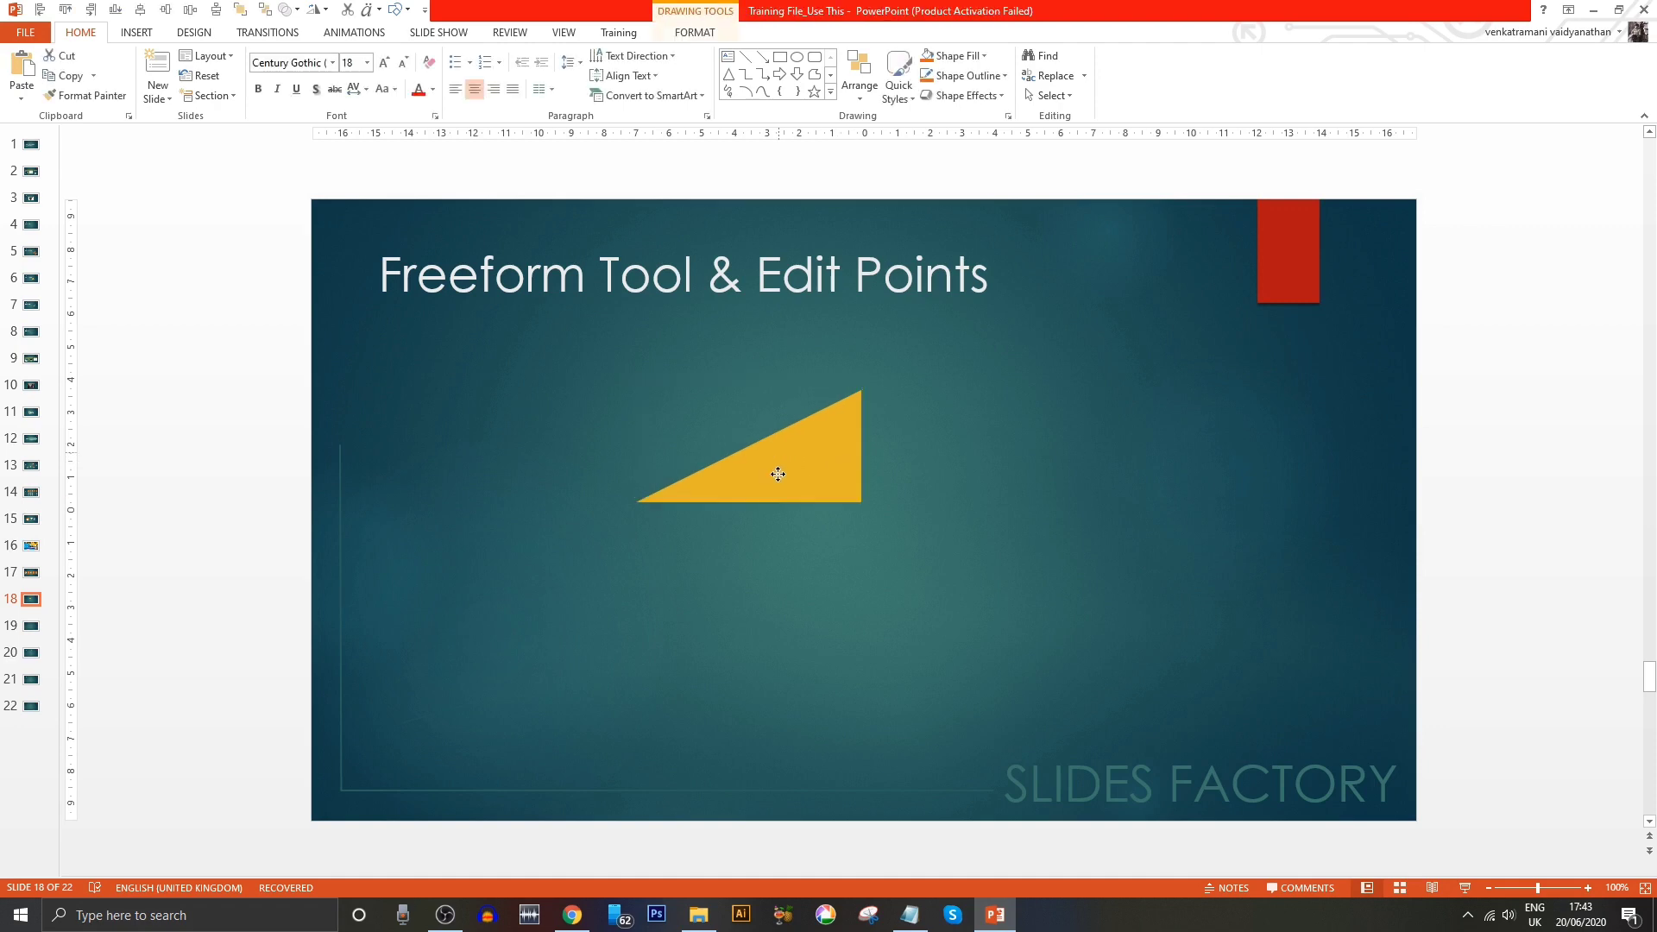
pyautogui.moveTo(777, 446); pyautogui.dragTo(797, 535)
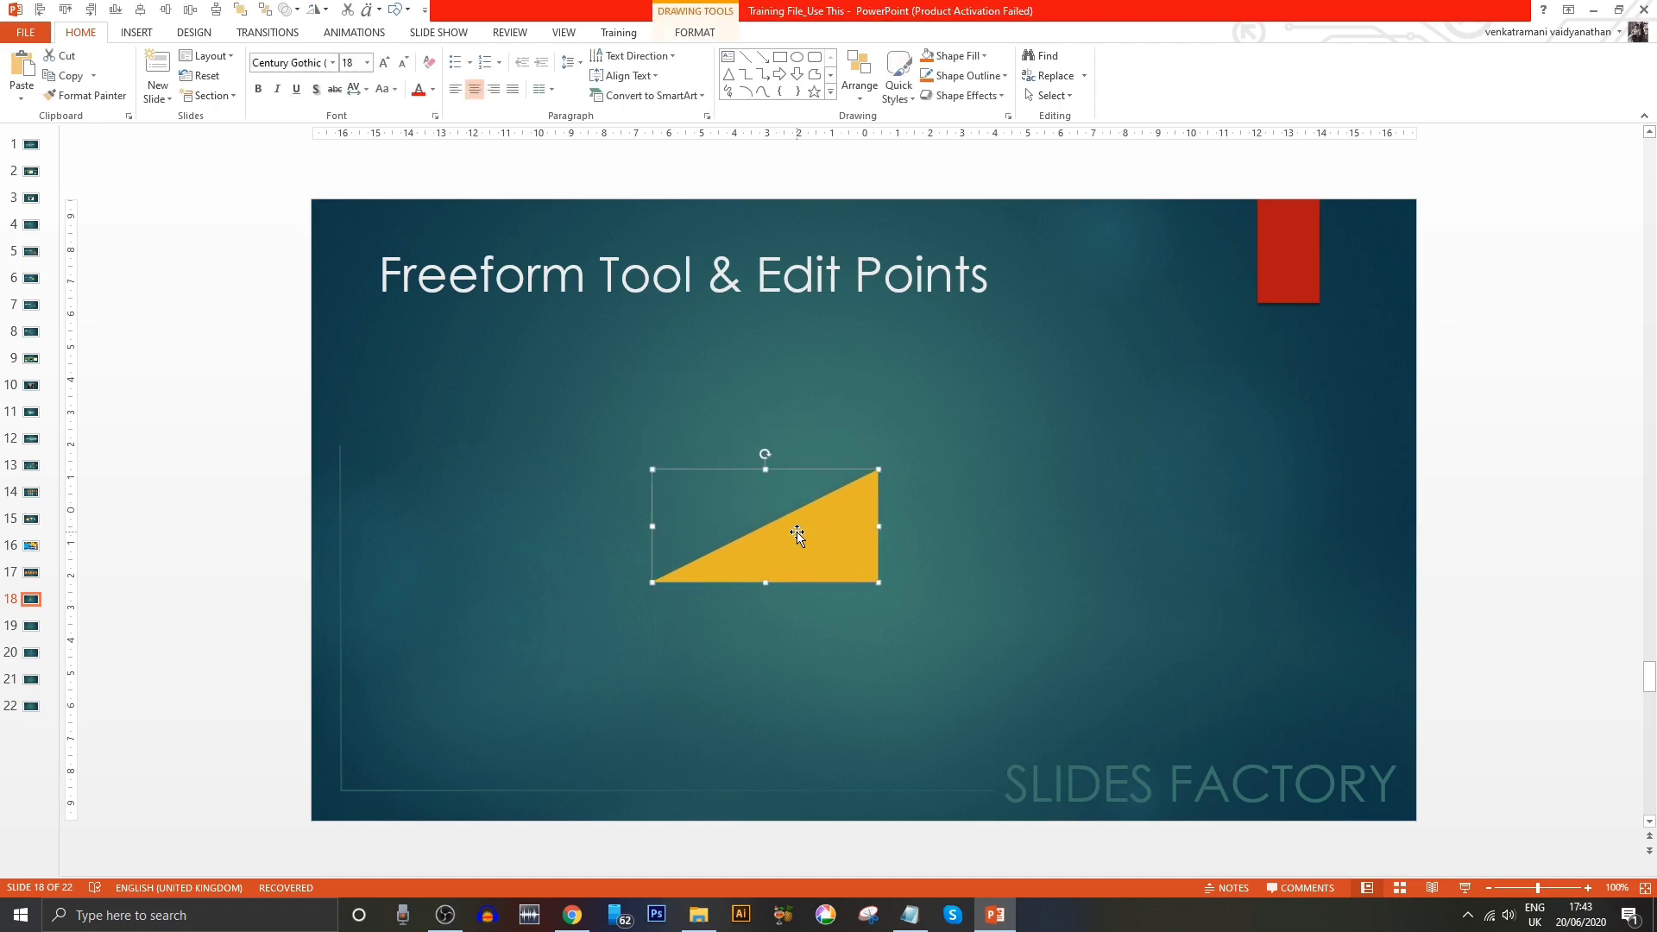
pyautogui.keyDown('ctrl'); pyautogui.scroll(2, 800, 604); pyautogui.keyUp('ctrl')
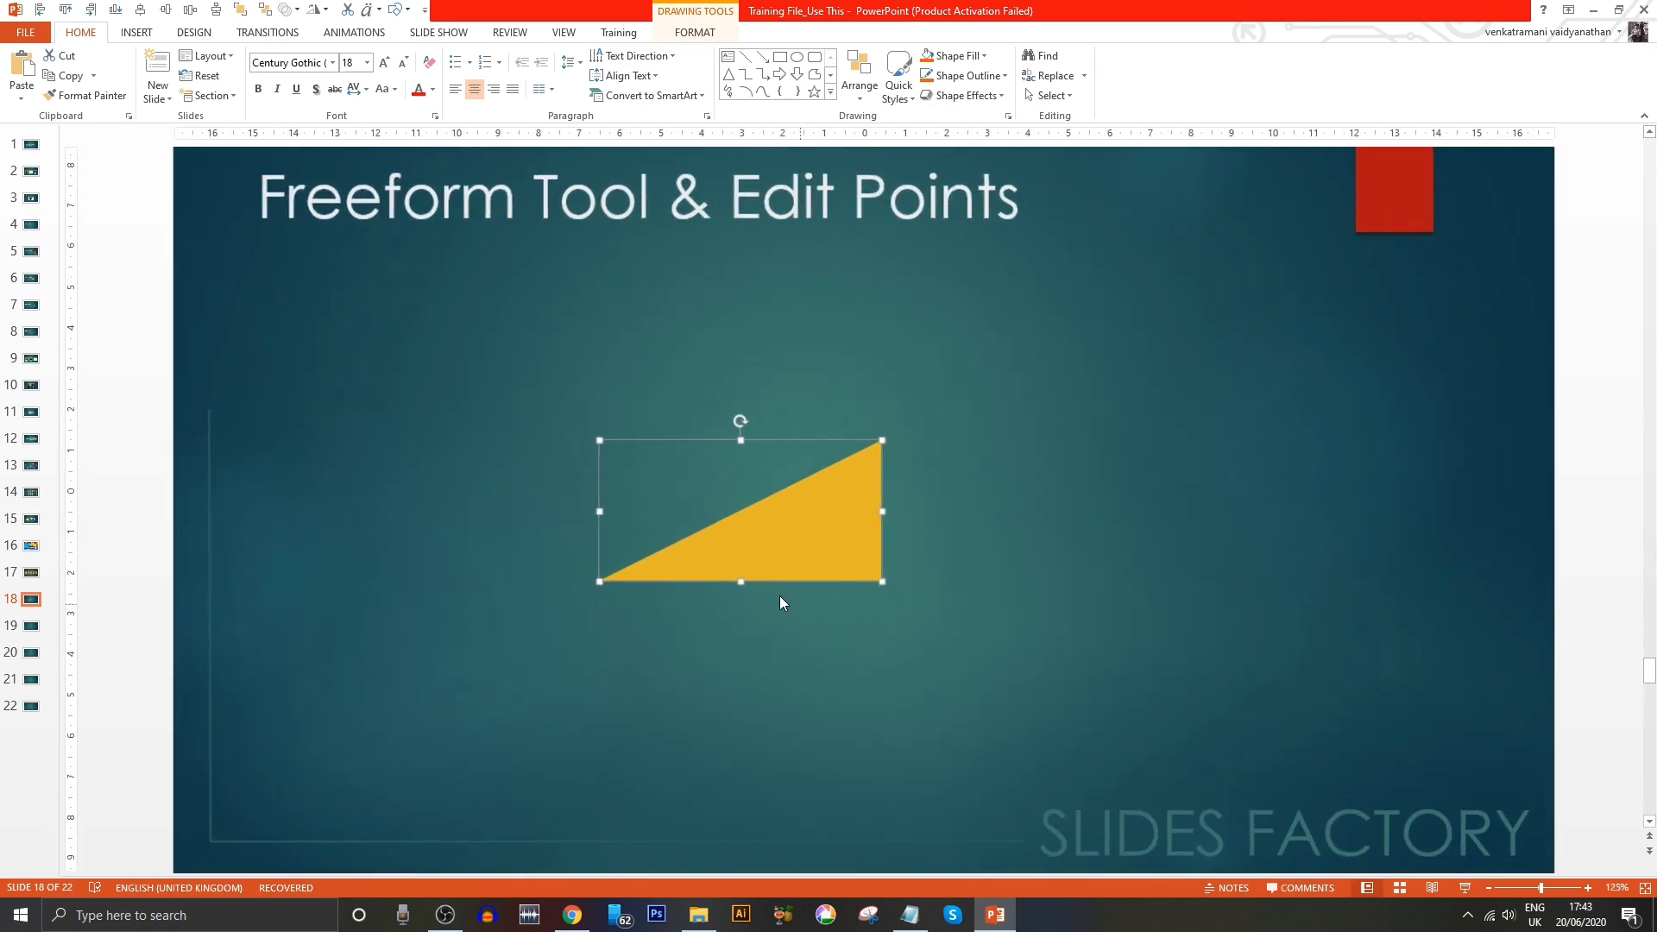
pyautogui.keyDown('ctrl'); pyautogui.scroll(2, 751, 561); pyautogui.keyUp('ctrl')
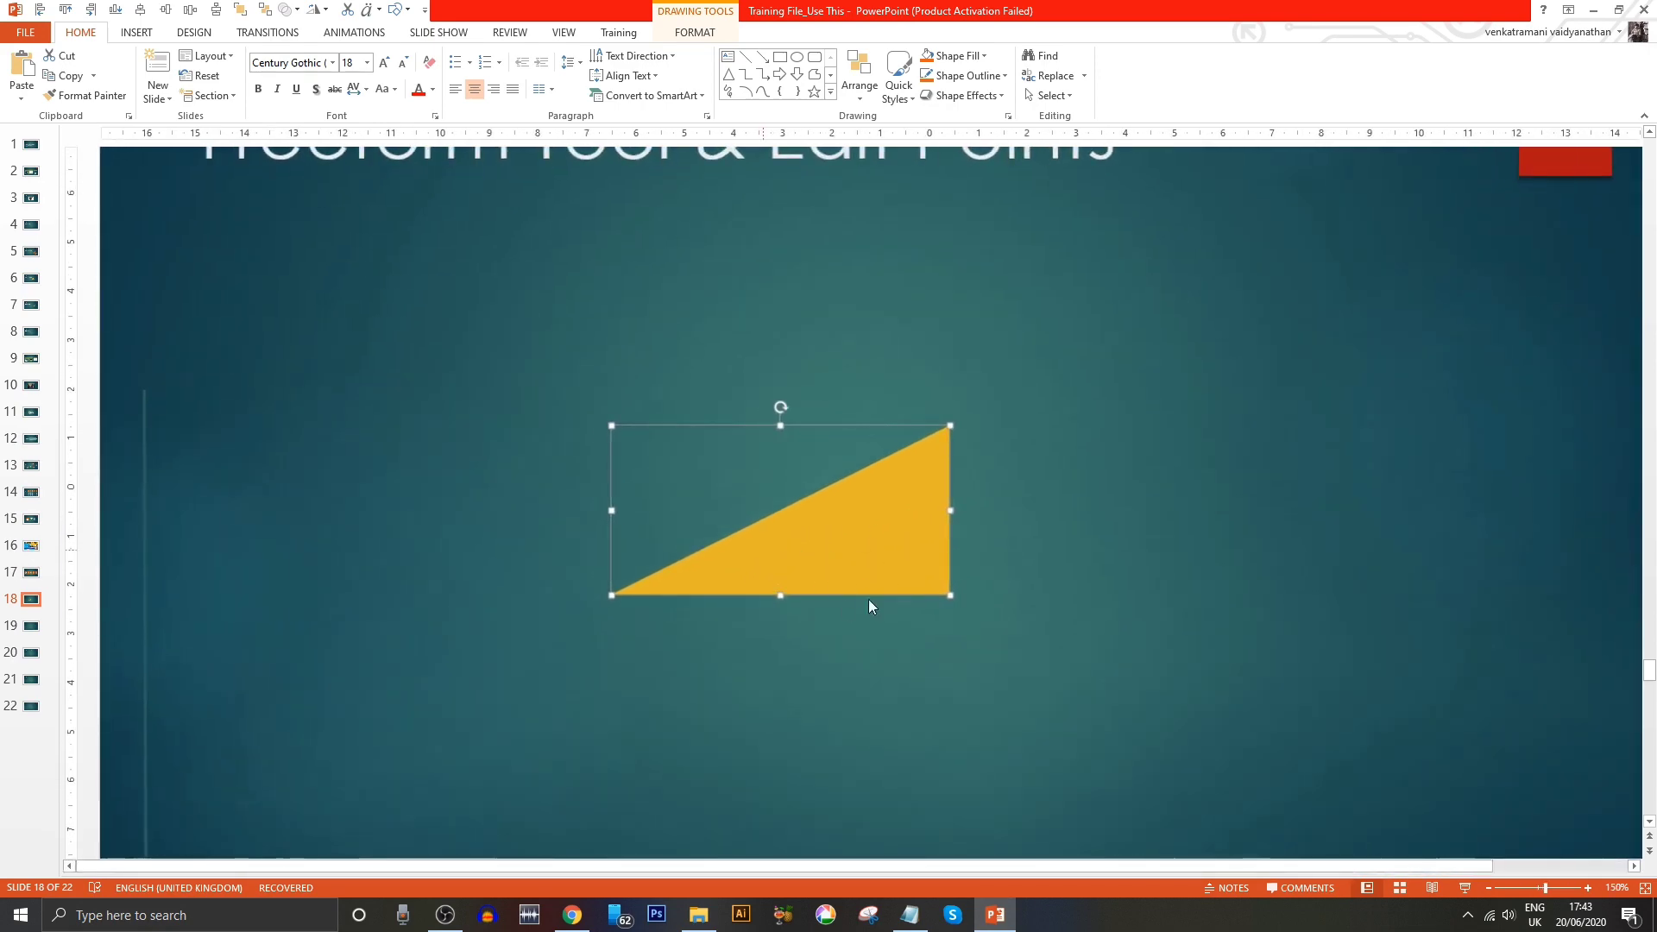
pyautogui.click(695, 32)
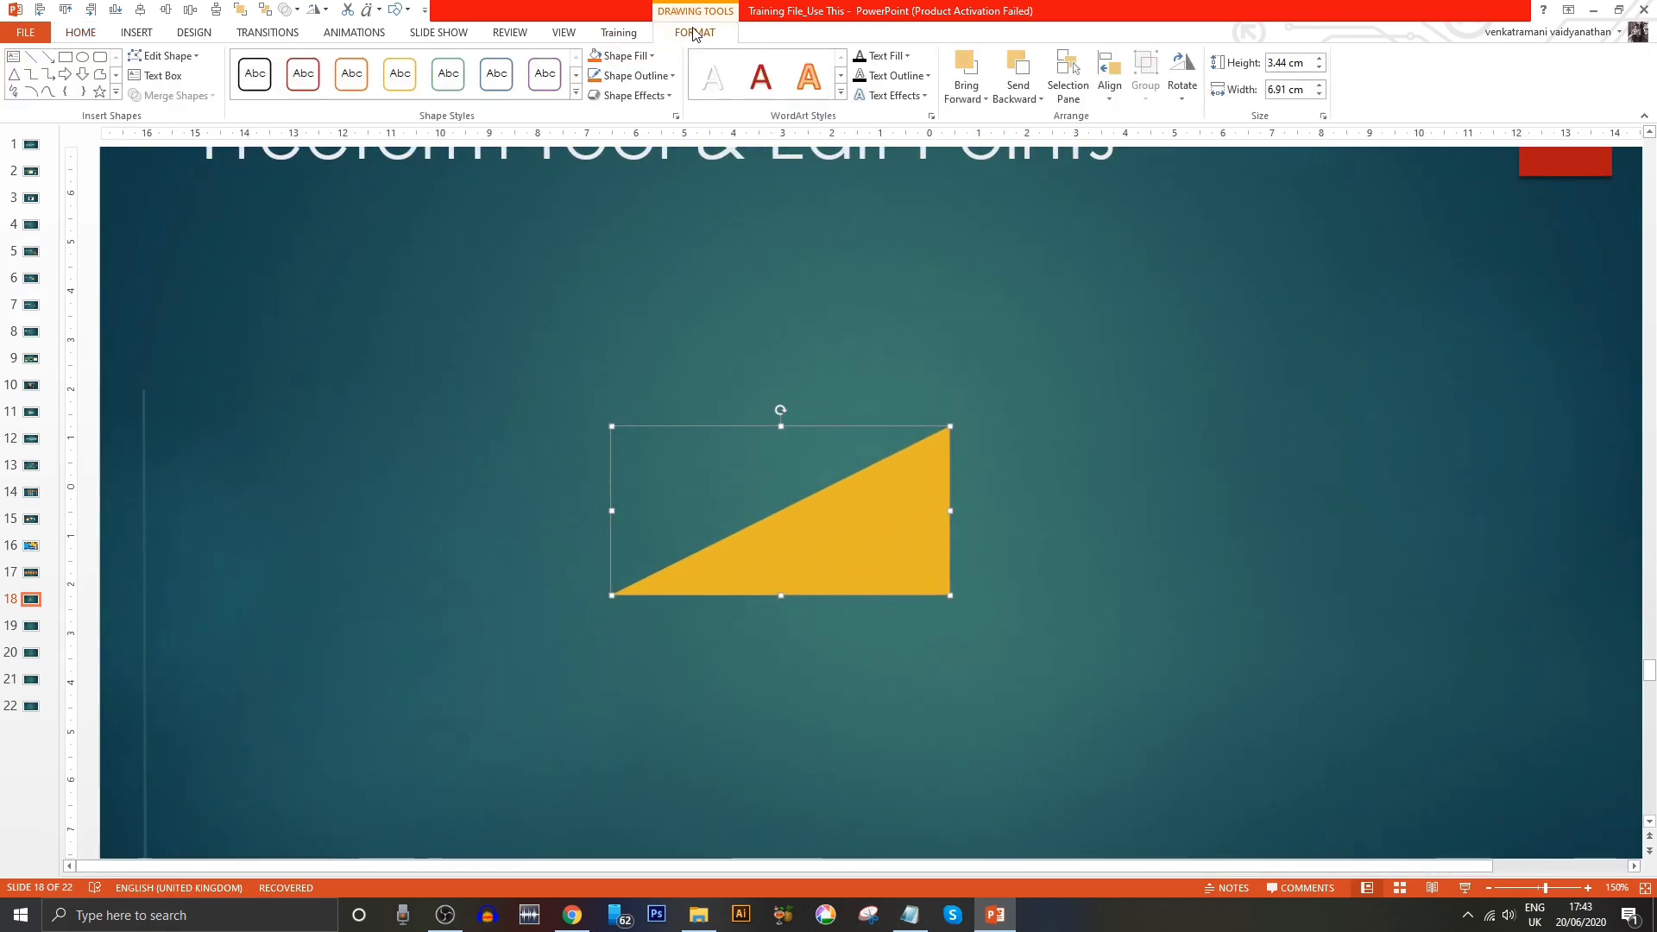
# - Enter Edit Points and bend the triangle's sloping edge upward from the top vertex
pyautogui.click(167, 61)
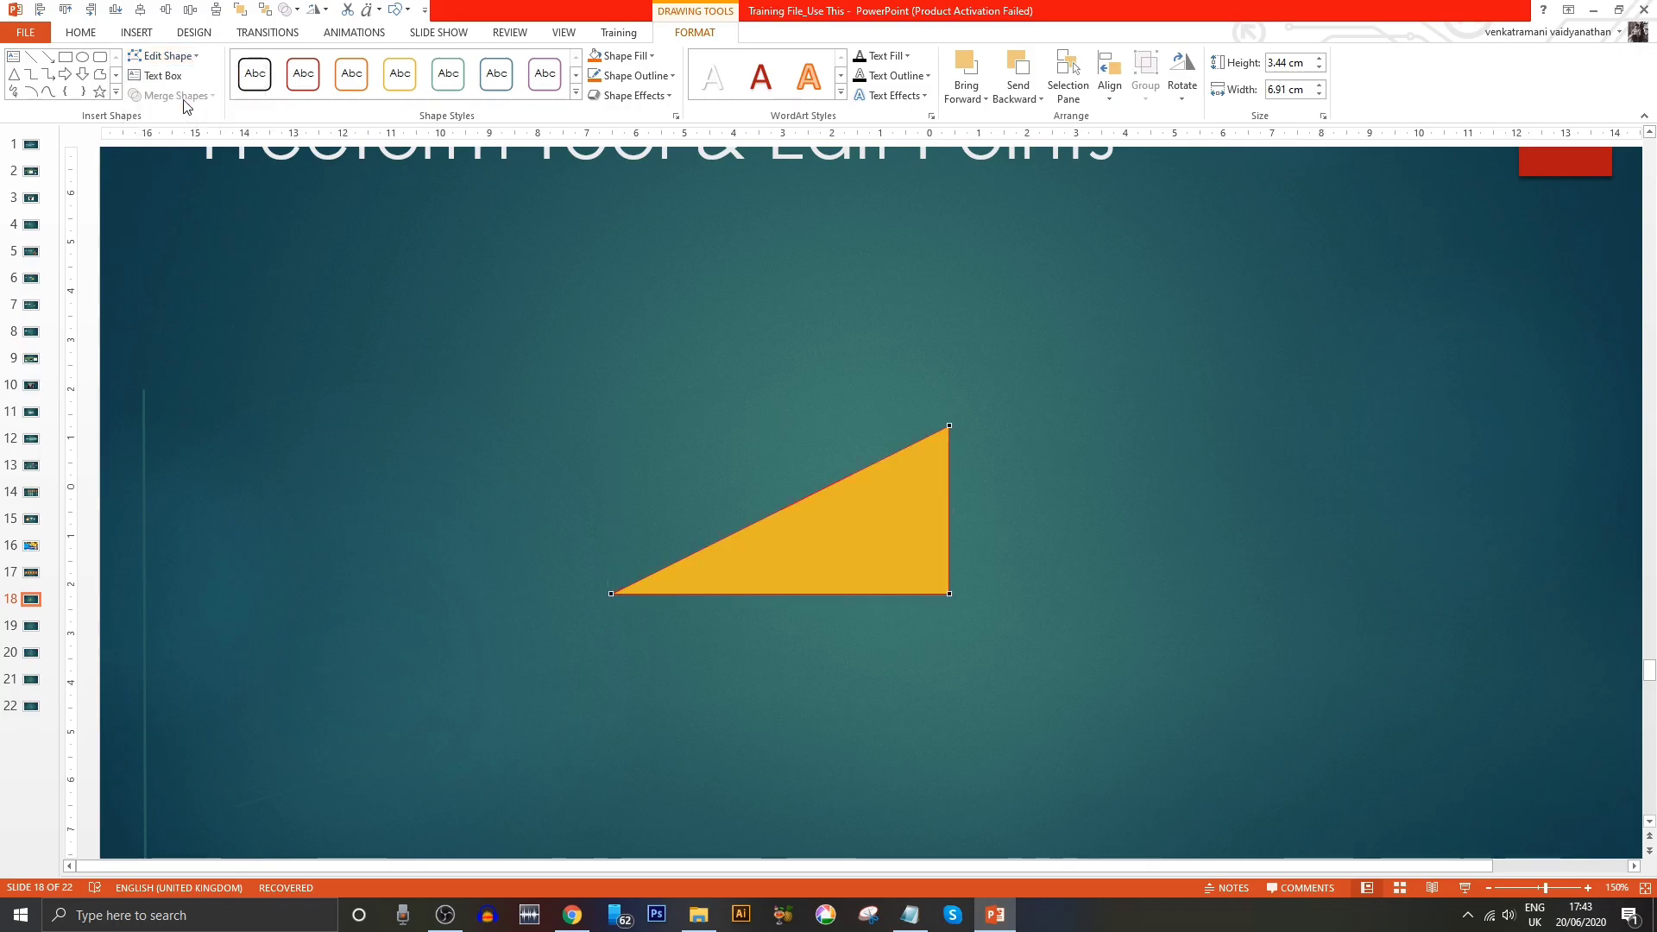
pyautogui.click(164, 102)
pyautogui.click(951, 425)
pyautogui.click(948, 428)
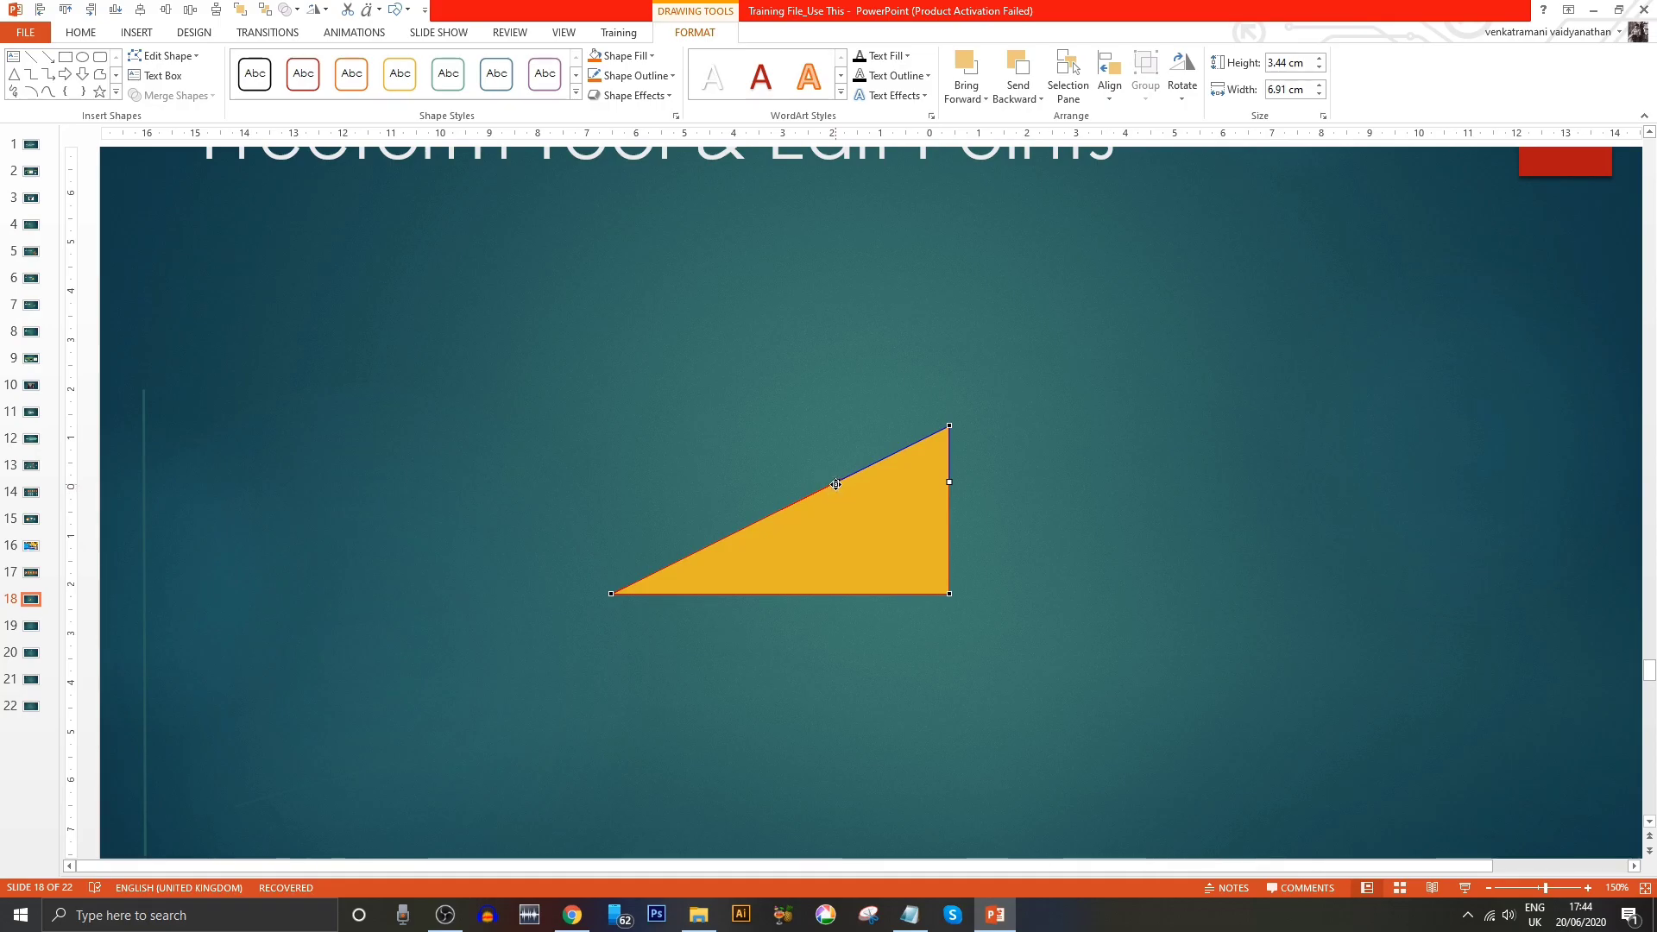
pyautogui.moveTo(837, 485); pyautogui.dragTo(734, 351)
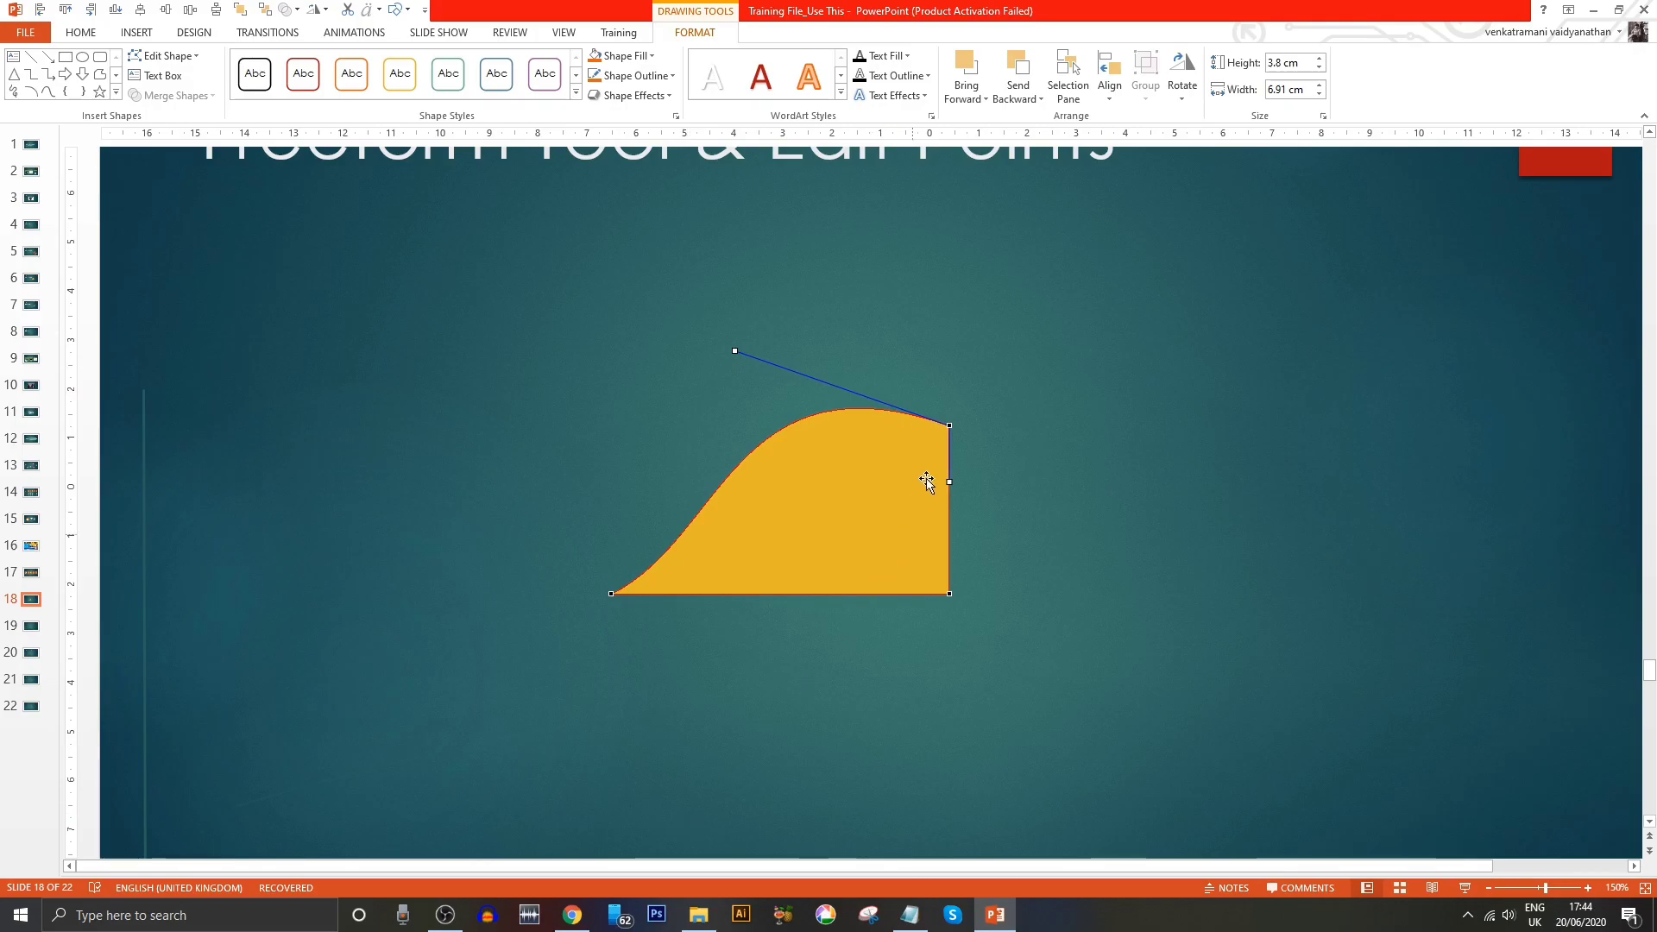
# - Make the top vertex a Smooth Point and rotate its handles to round the shape
pyautogui.rightClick(949, 426)
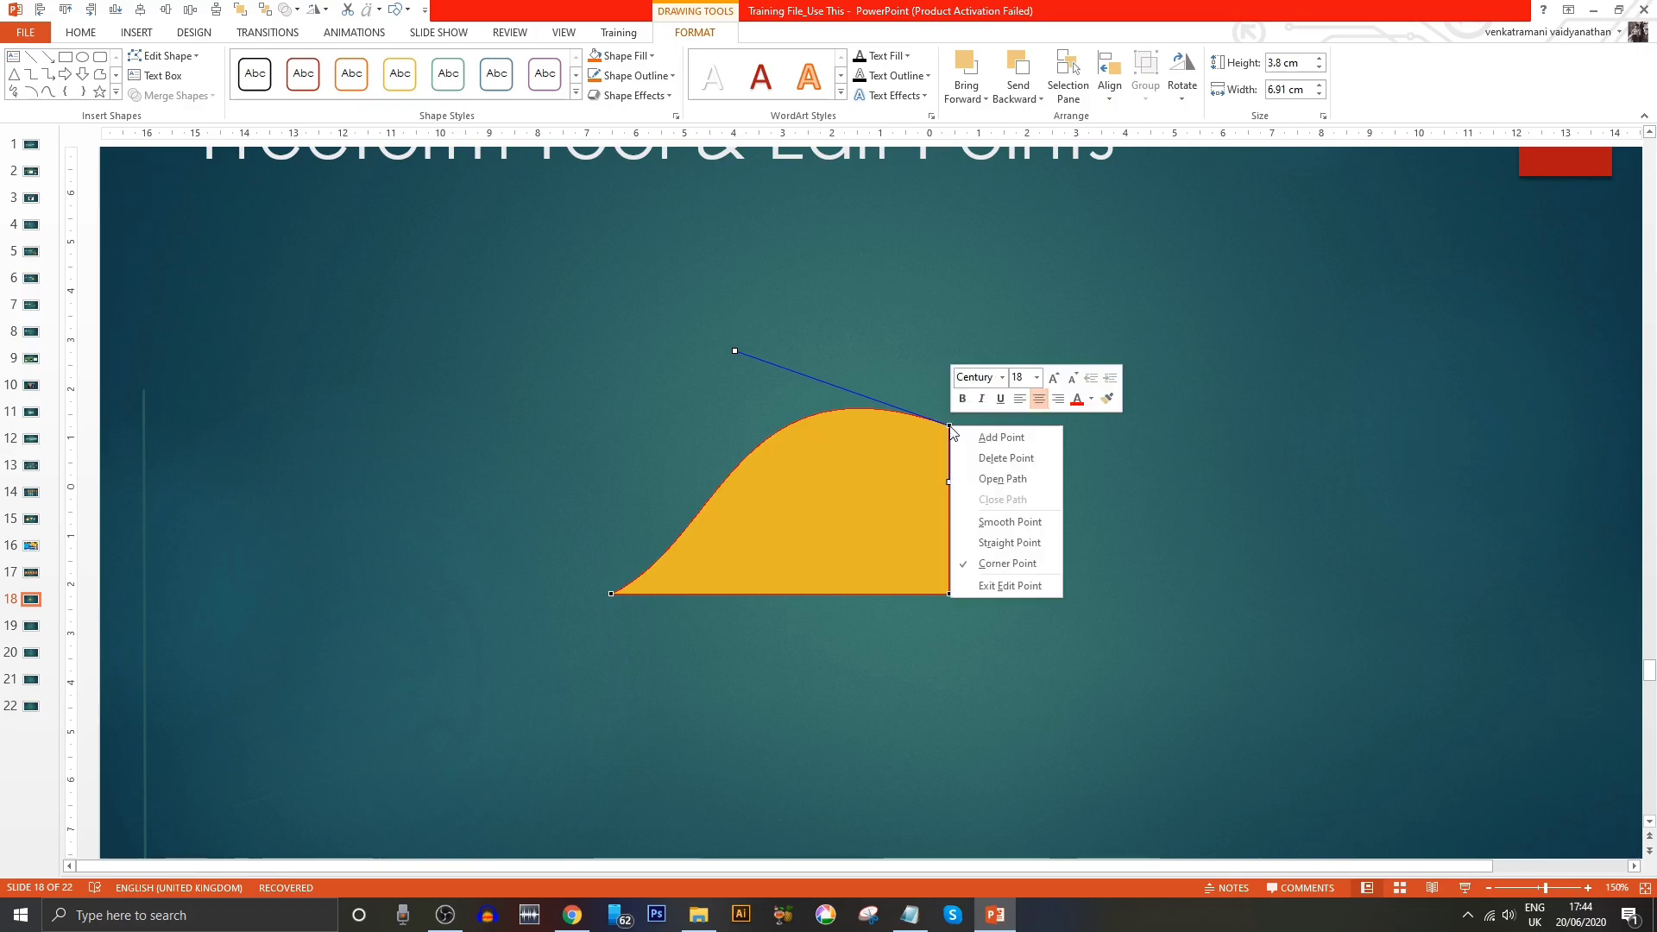
pyautogui.click(1002, 524)
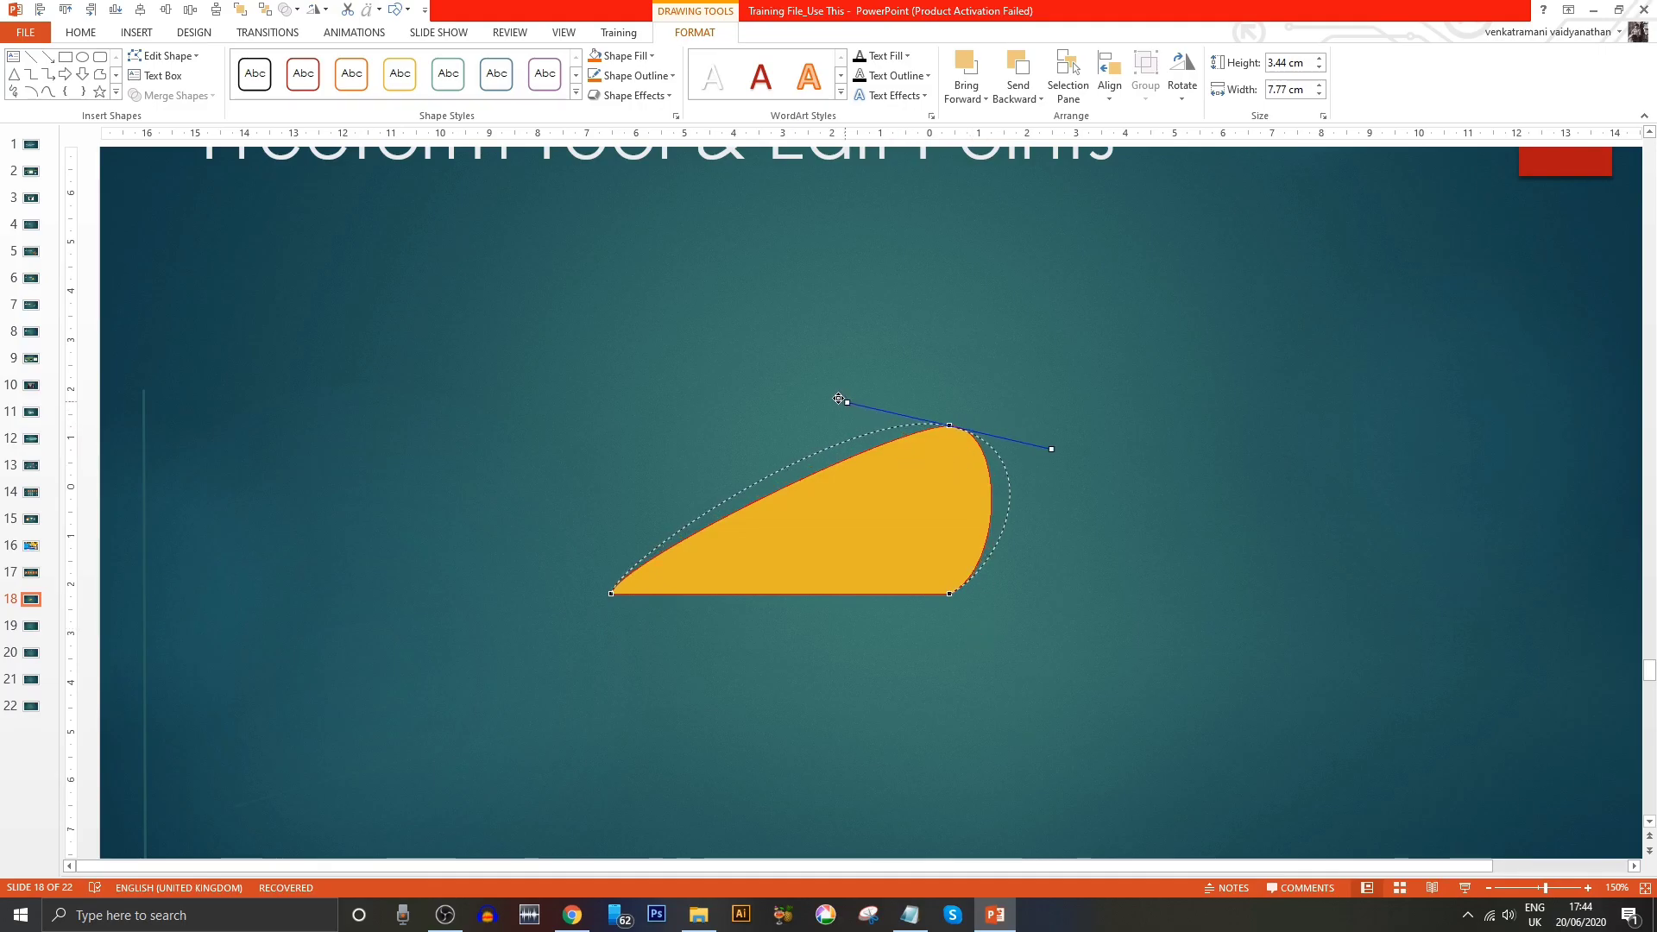
pyautogui.moveTo(892, 426); pyautogui.dragTo(802, 366)
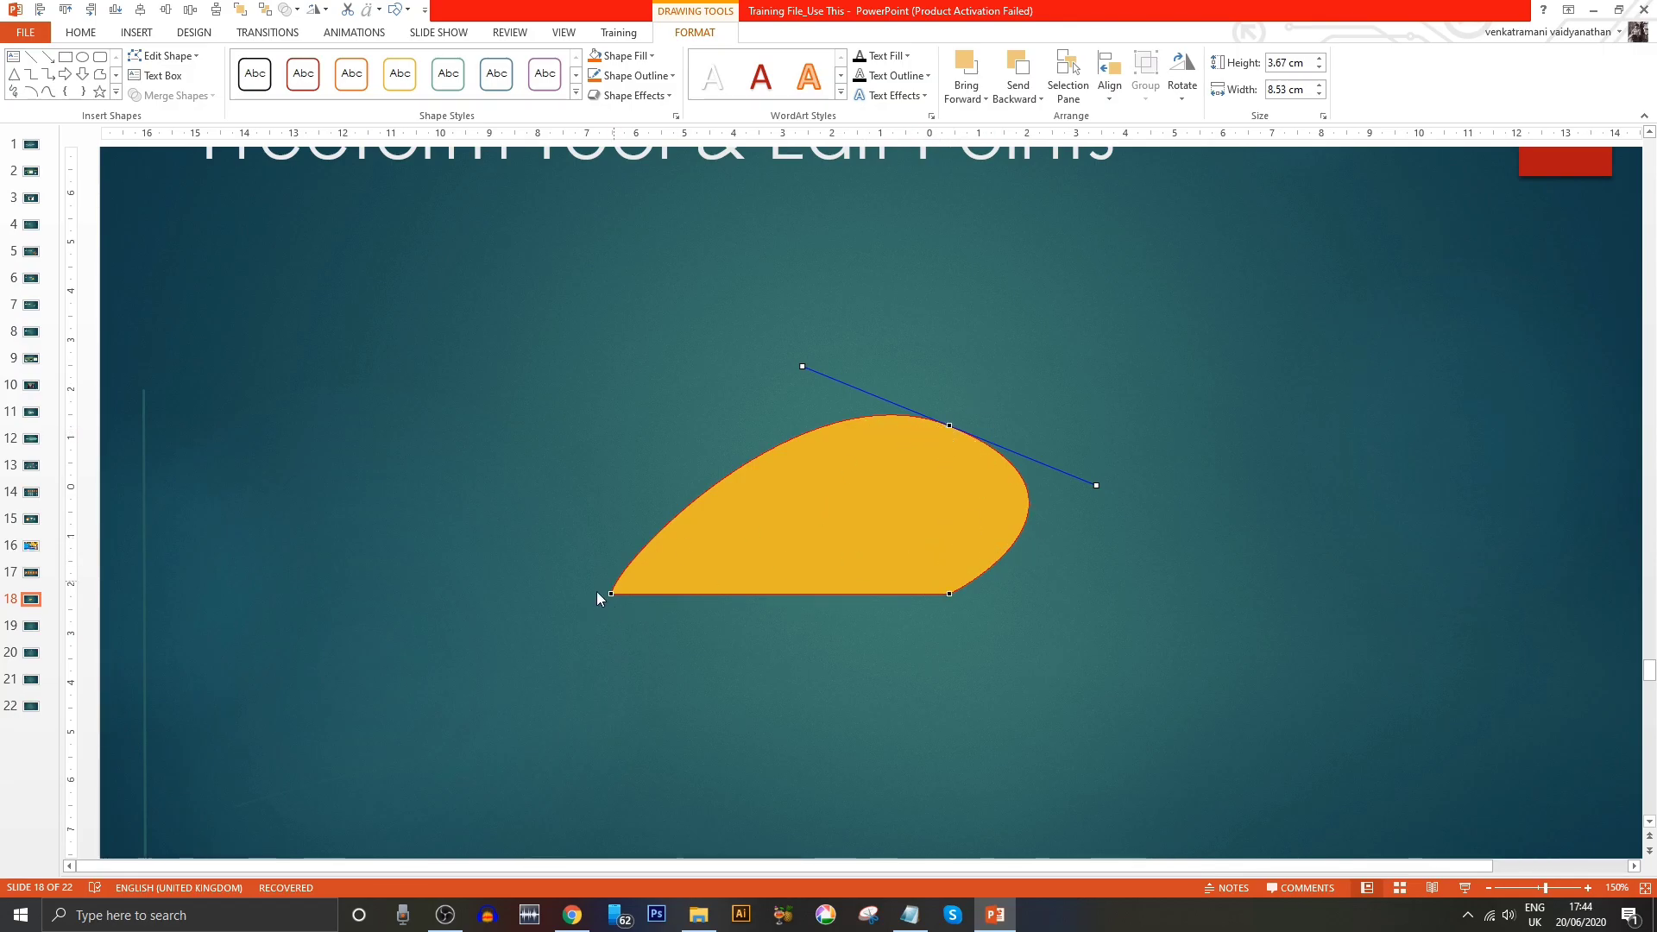
# - Turn the curved upper-left and right edges back into straight segments
pyautogui.rightClick(730, 476)
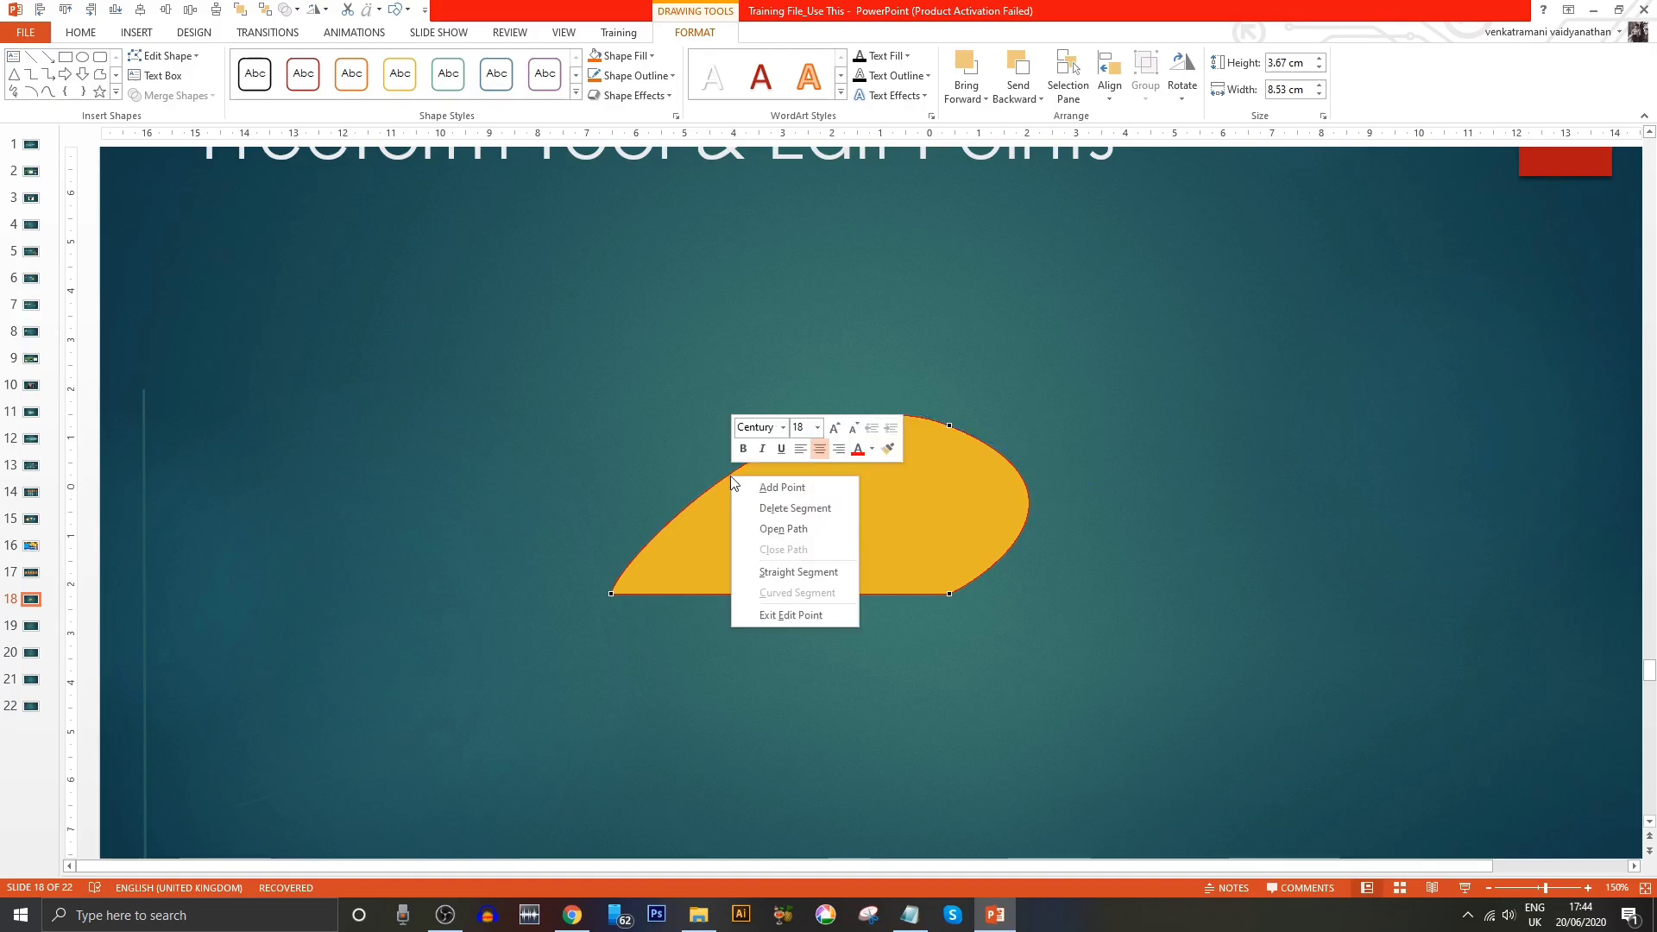
pyautogui.click(795, 574)
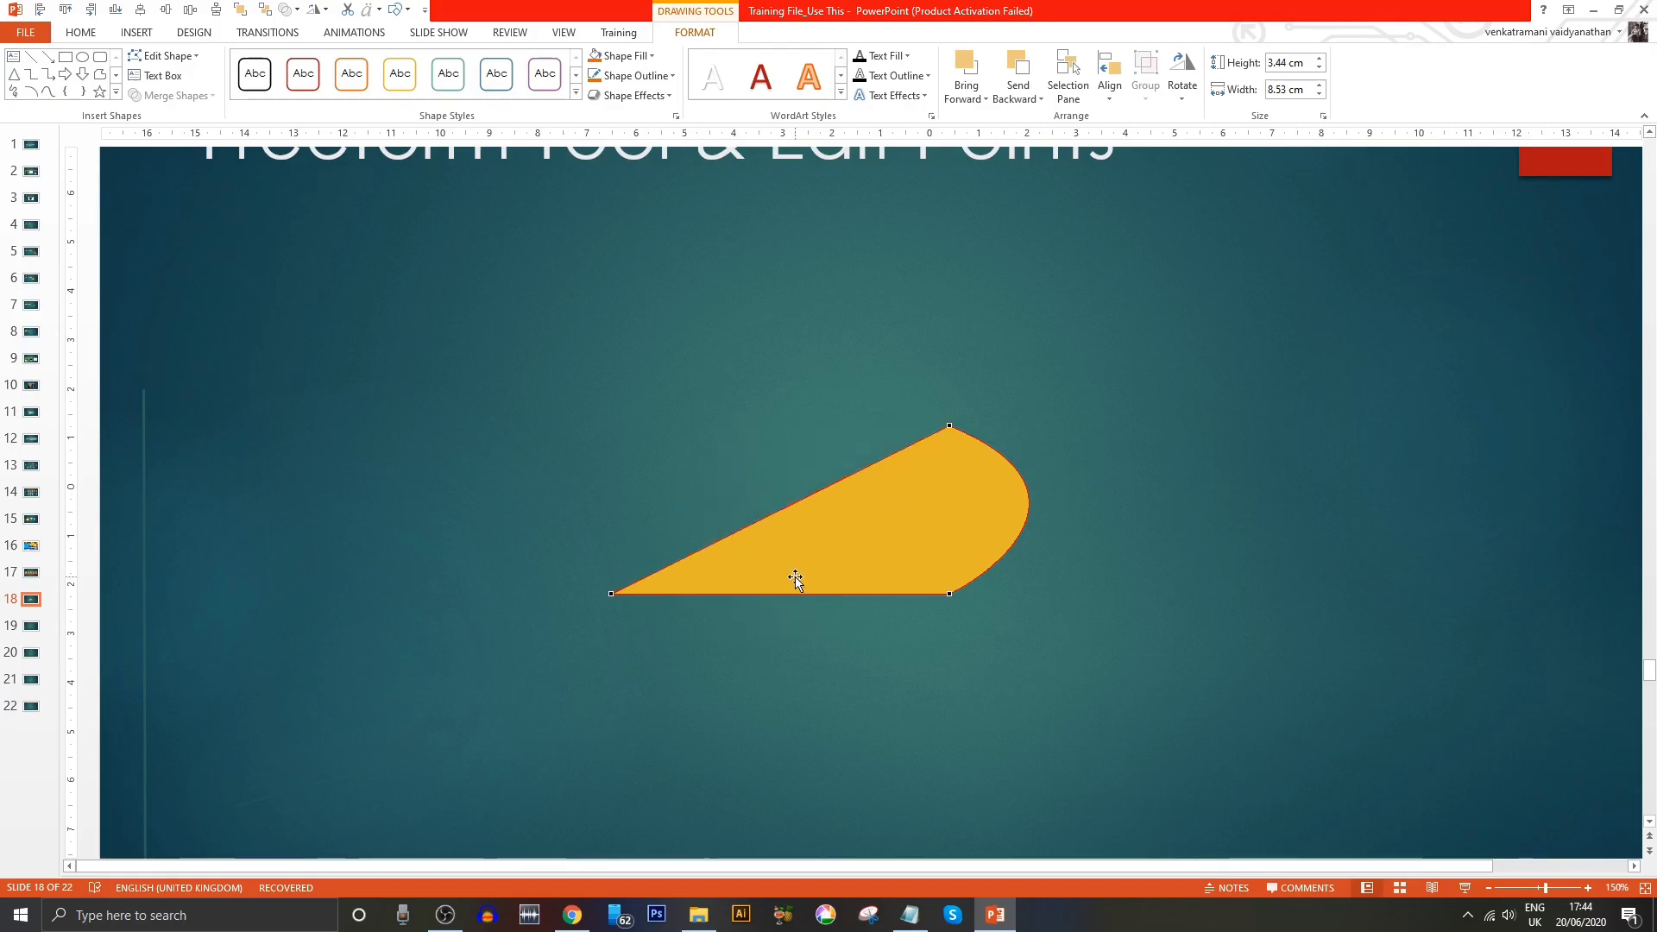
pyautogui.rightClick(1030, 506)
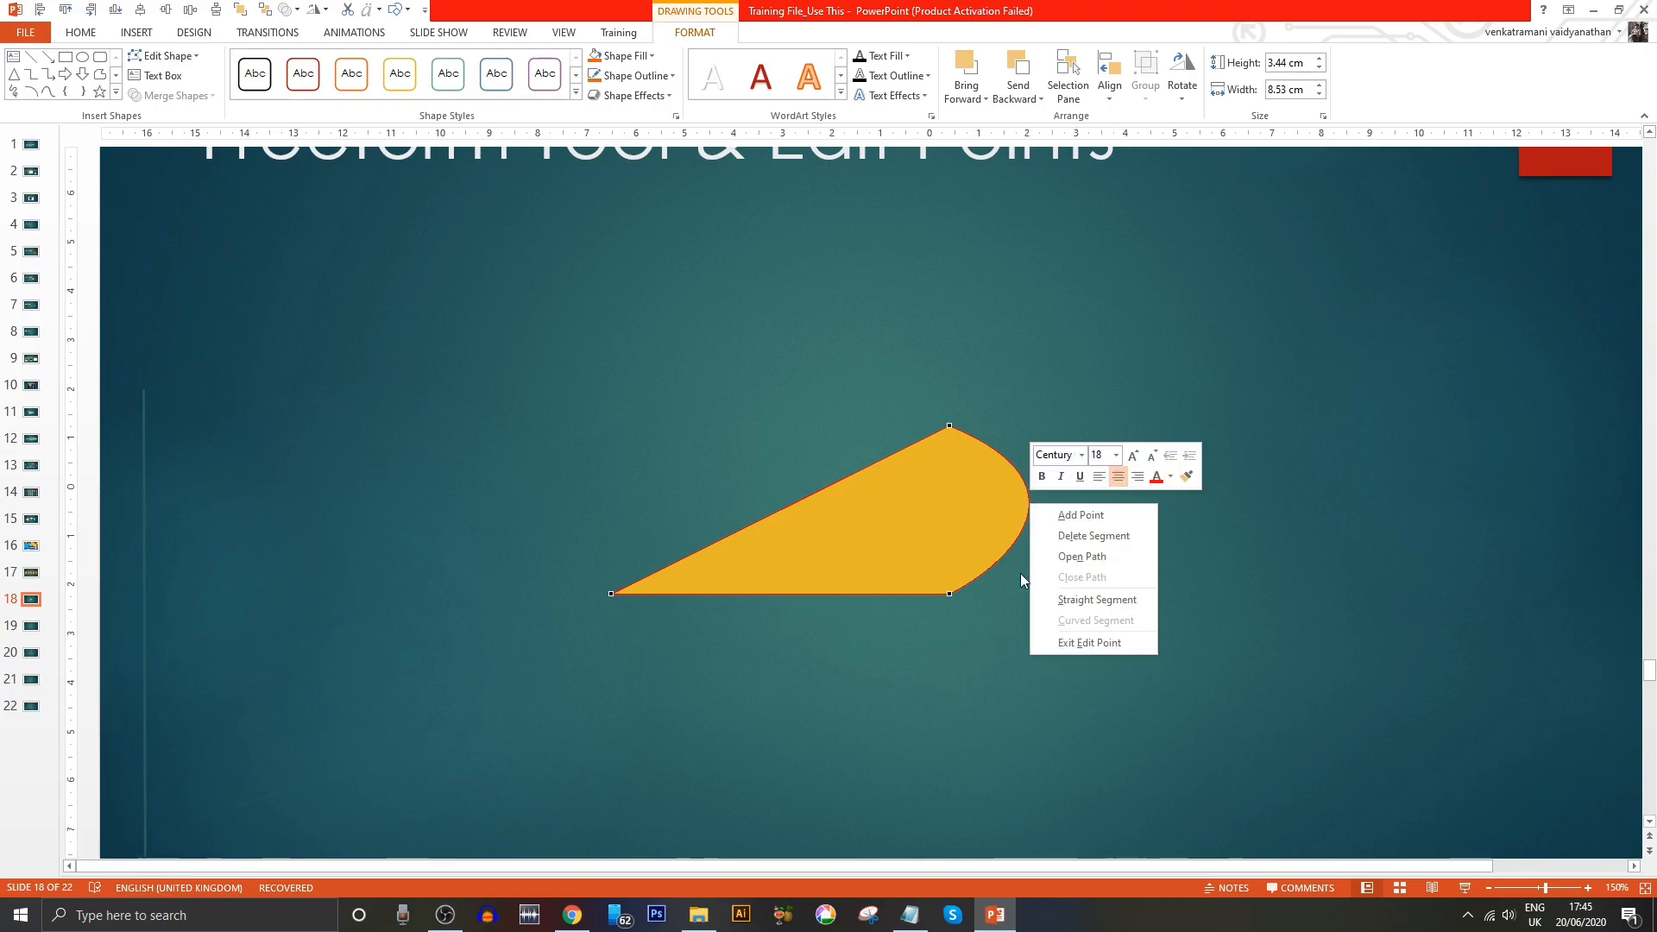
pyautogui.click(1067, 602)
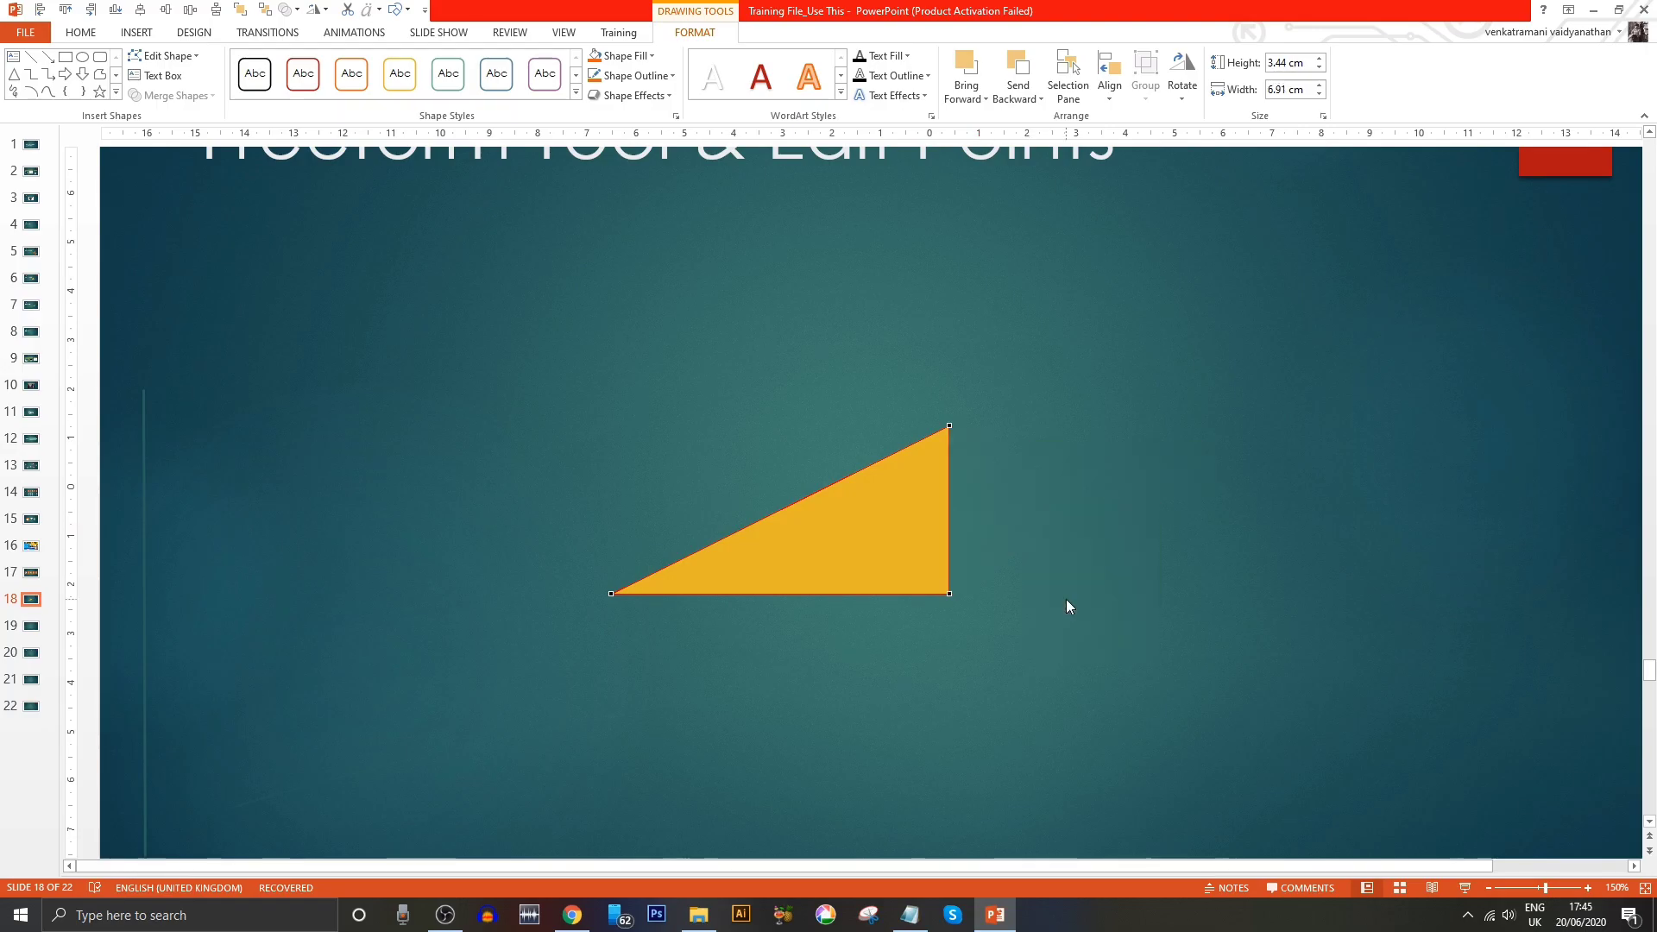
pyautogui.rightClick(948, 427)
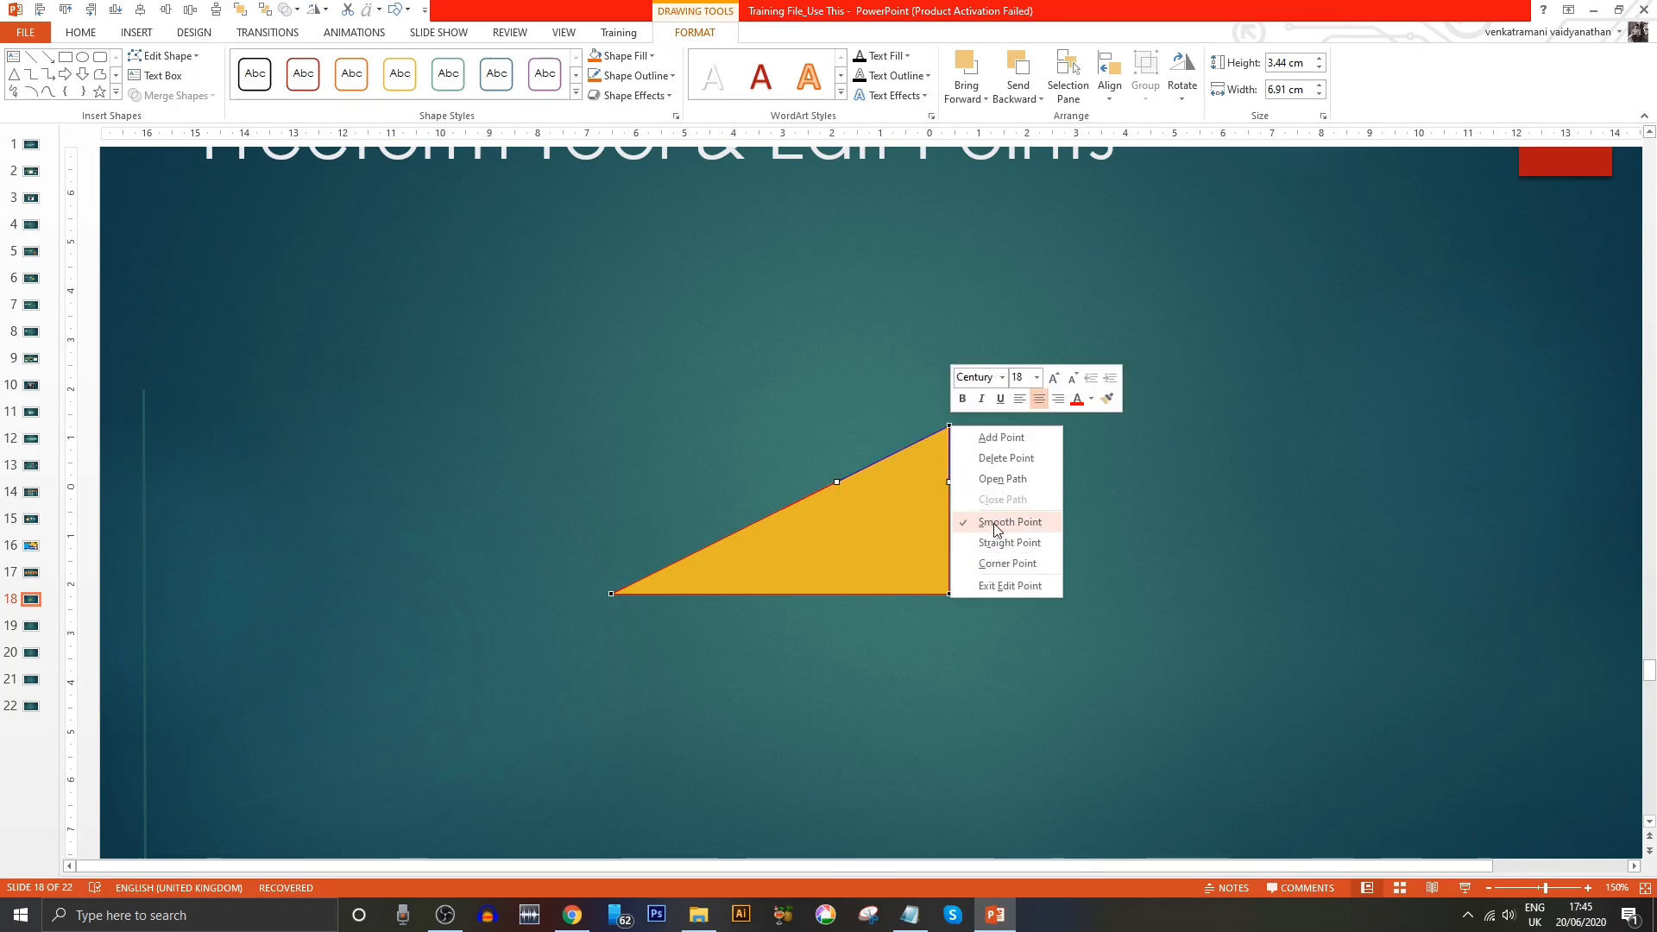
# - Make the top vertex a Corner Point and bow the right edge outward with handles
pyautogui.click(1008, 564)
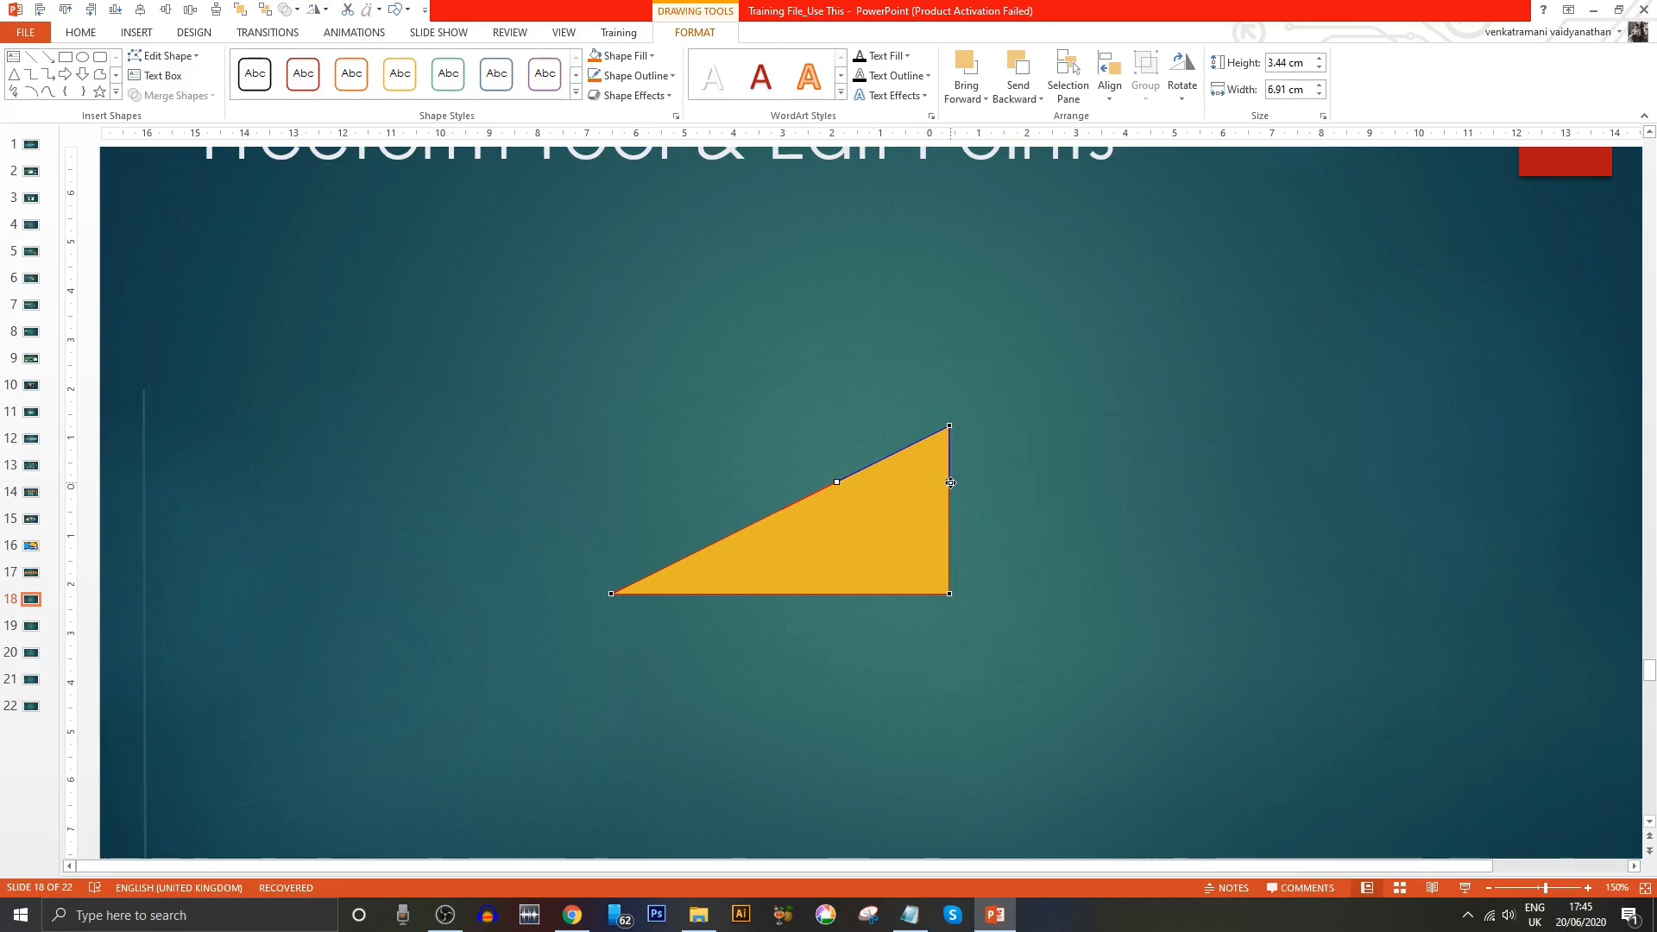
pyautogui.moveTo(950, 483); pyautogui.dragTo(999, 480)
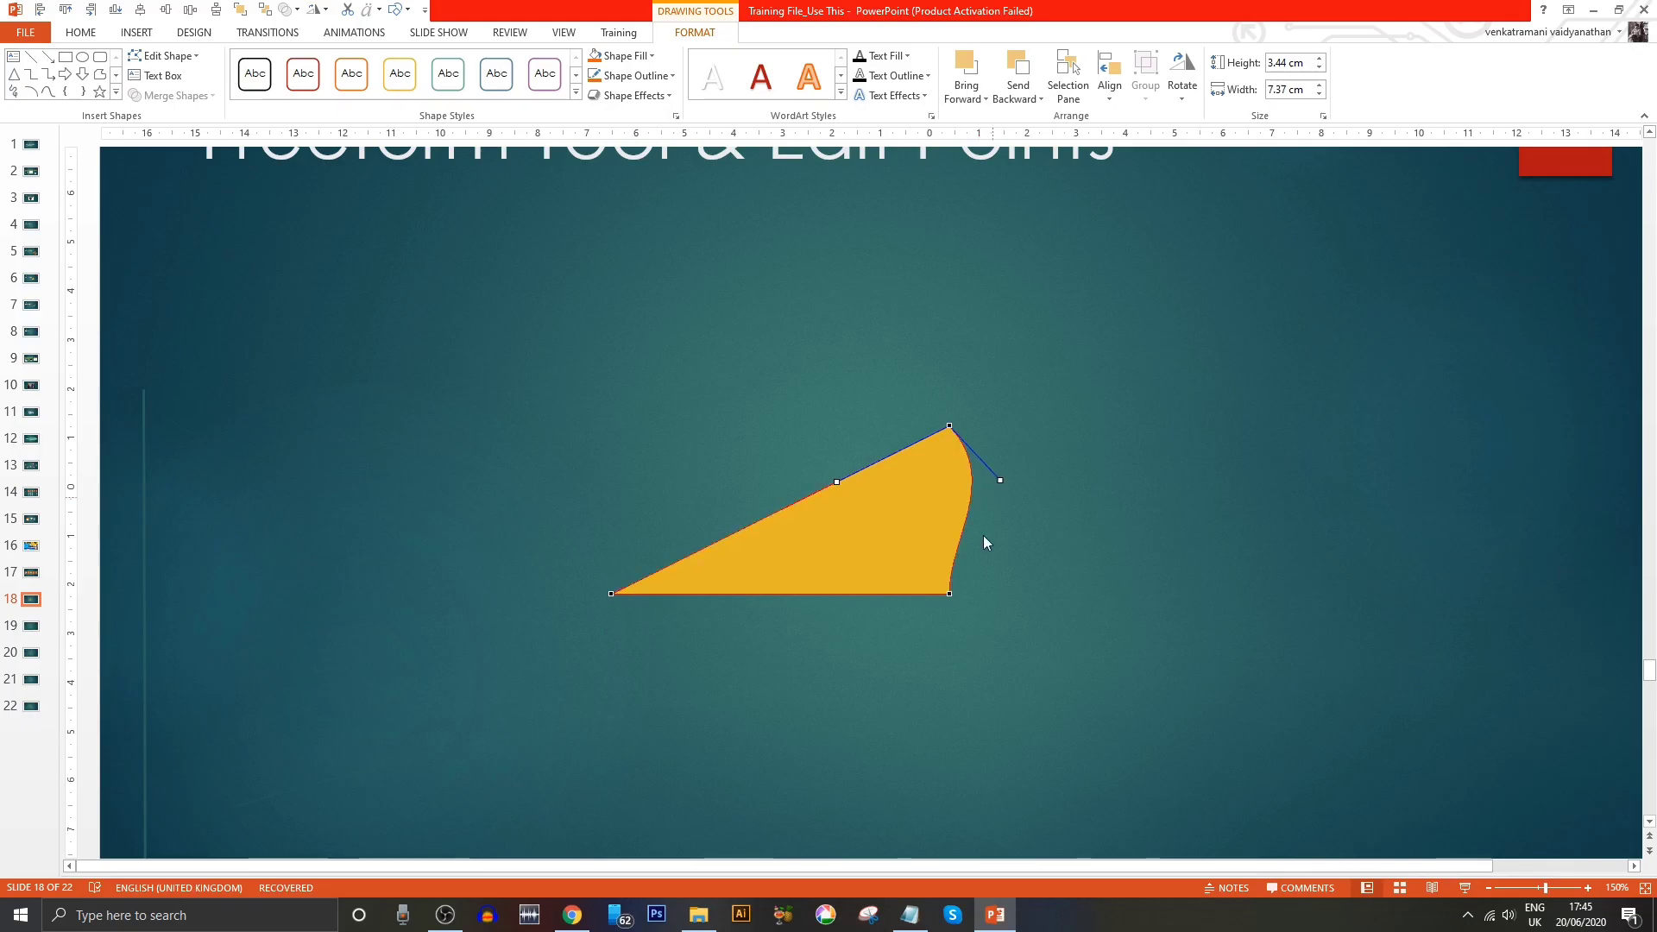
pyautogui.click(949, 594)
pyautogui.moveTo(948, 536); pyautogui.dragTo(1000, 553)
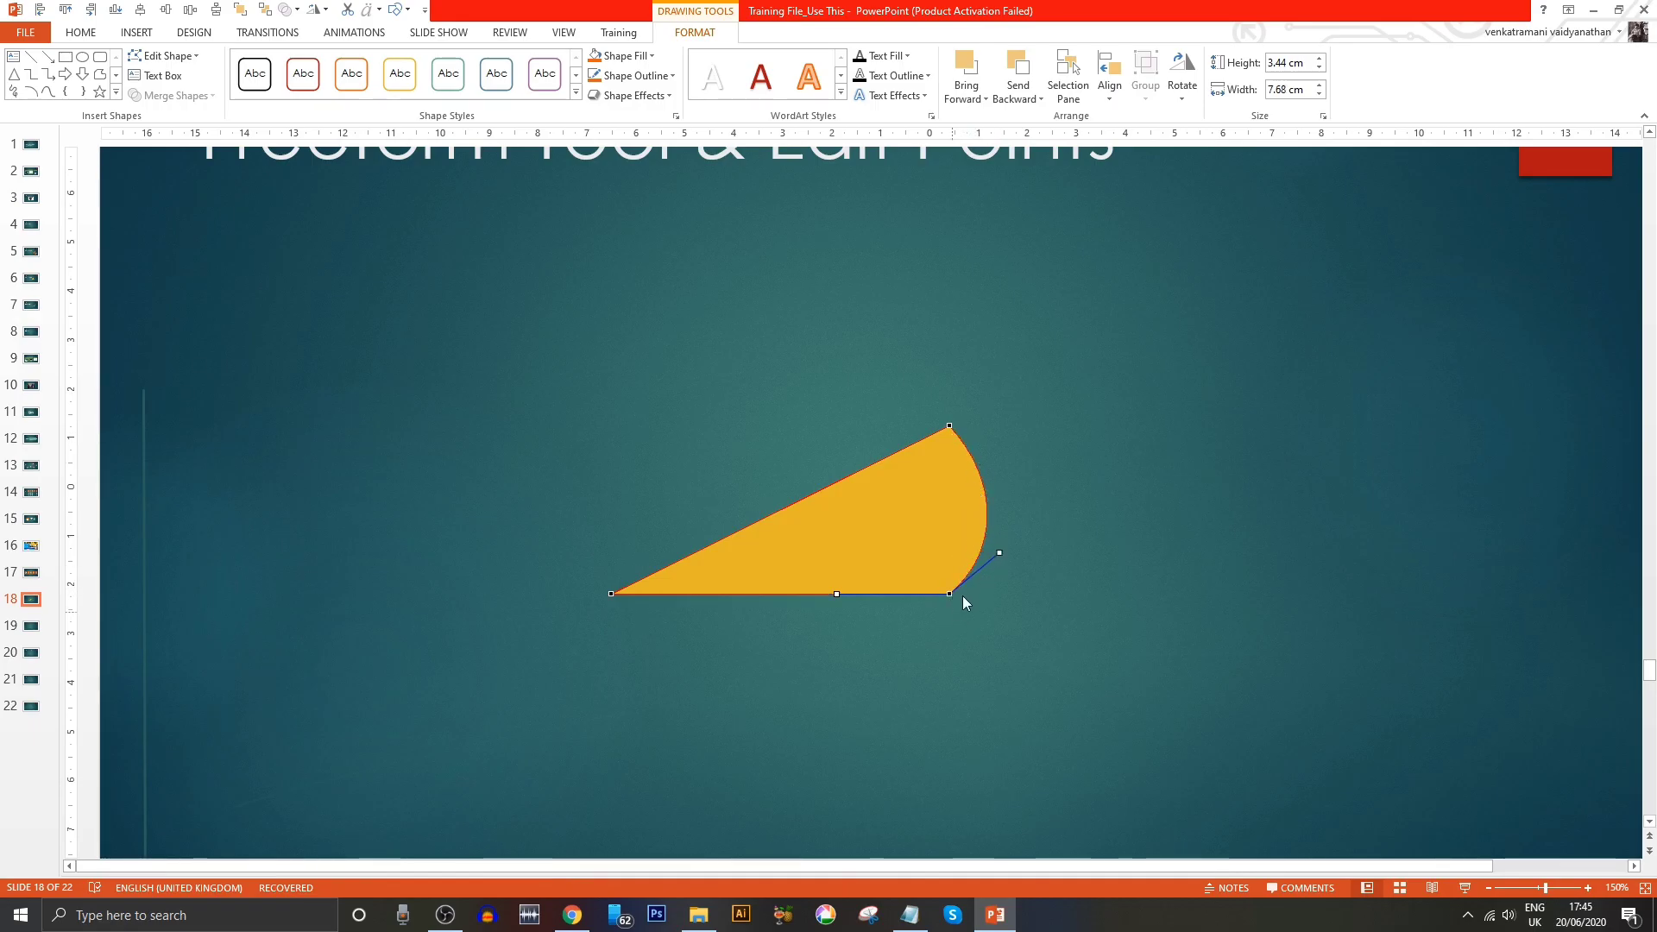
# - Pull the top and bottom-left vertex handles upward to arch the sloping edge
pyautogui.click(950, 426)
pyautogui.moveTo(837, 482); pyautogui.dragTo(812, 392)
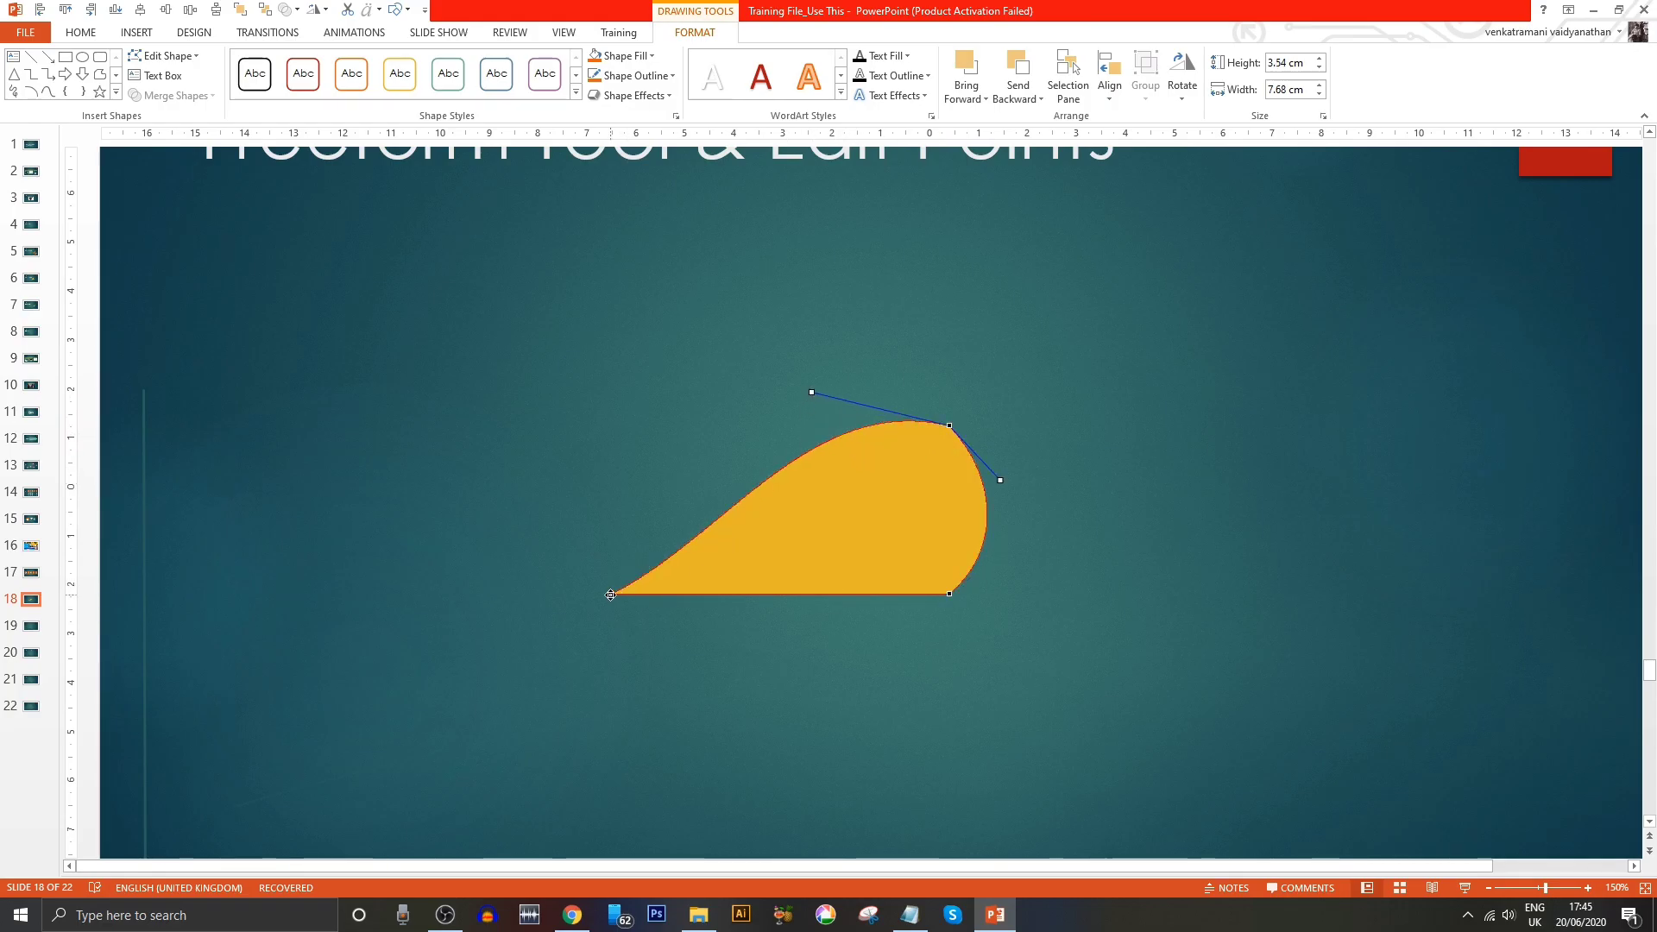
pyautogui.click(611, 595)
pyautogui.moveTo(725, 536); pyautogui.dragTo(730, 428)
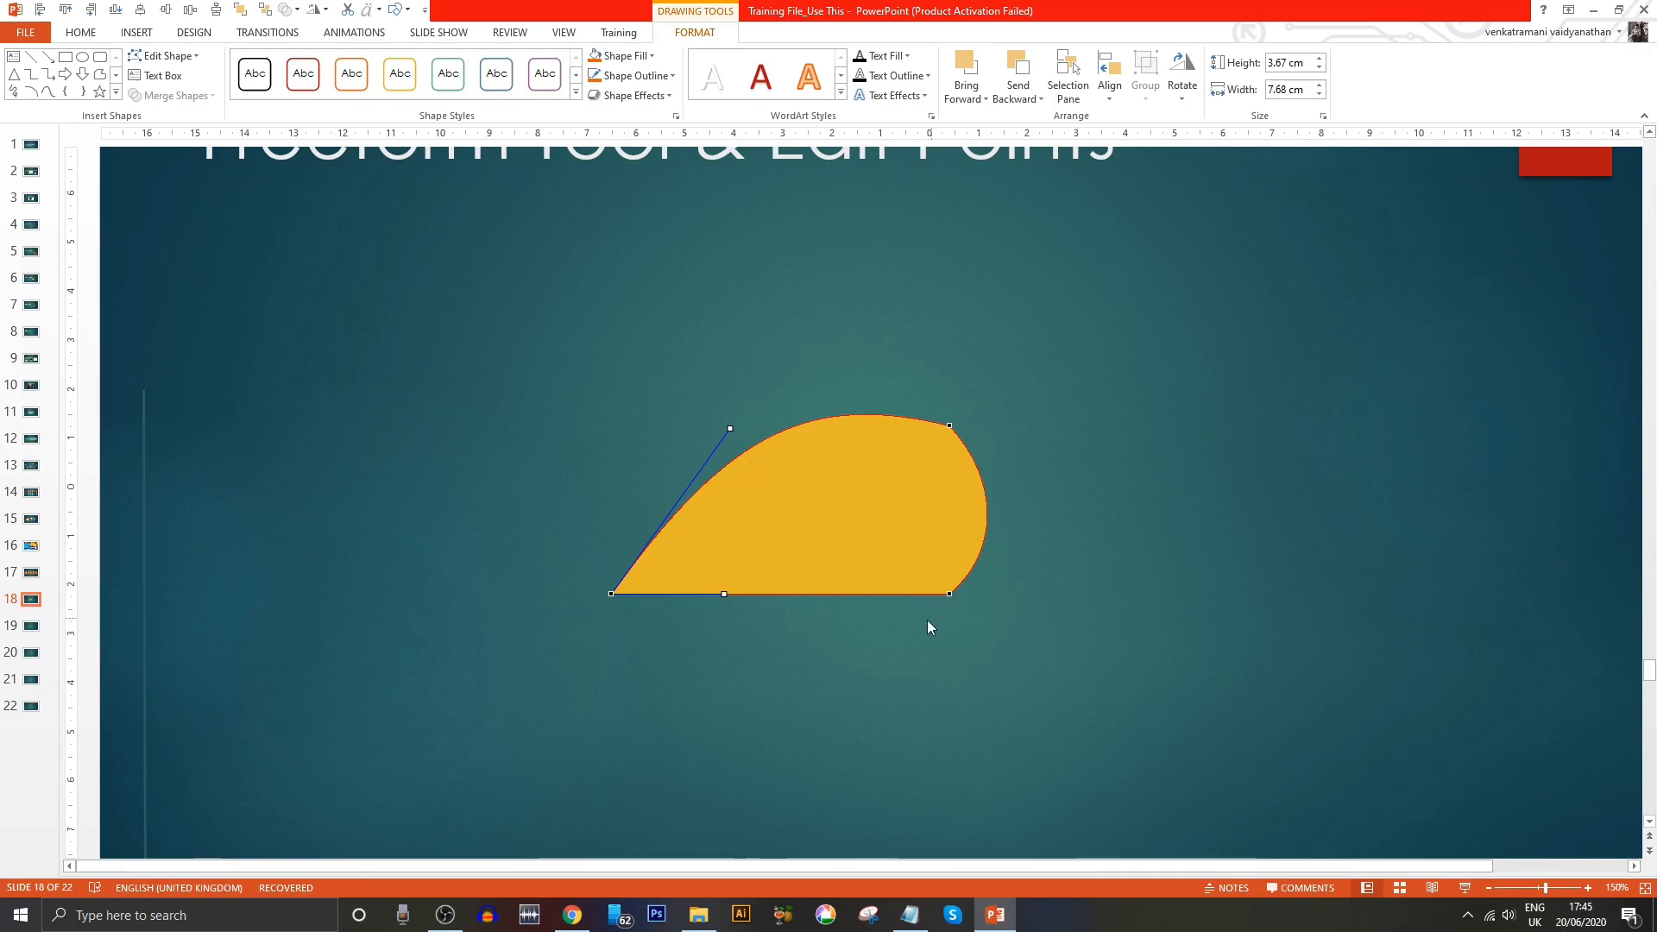
# - Zoom in, select the top-right vertex, then exit point editing and deselect
pyautogui.keyDown('ctrl'); pyautogui.scroll(5, 1008, 461); pyautogui.keyUp('ctrl')
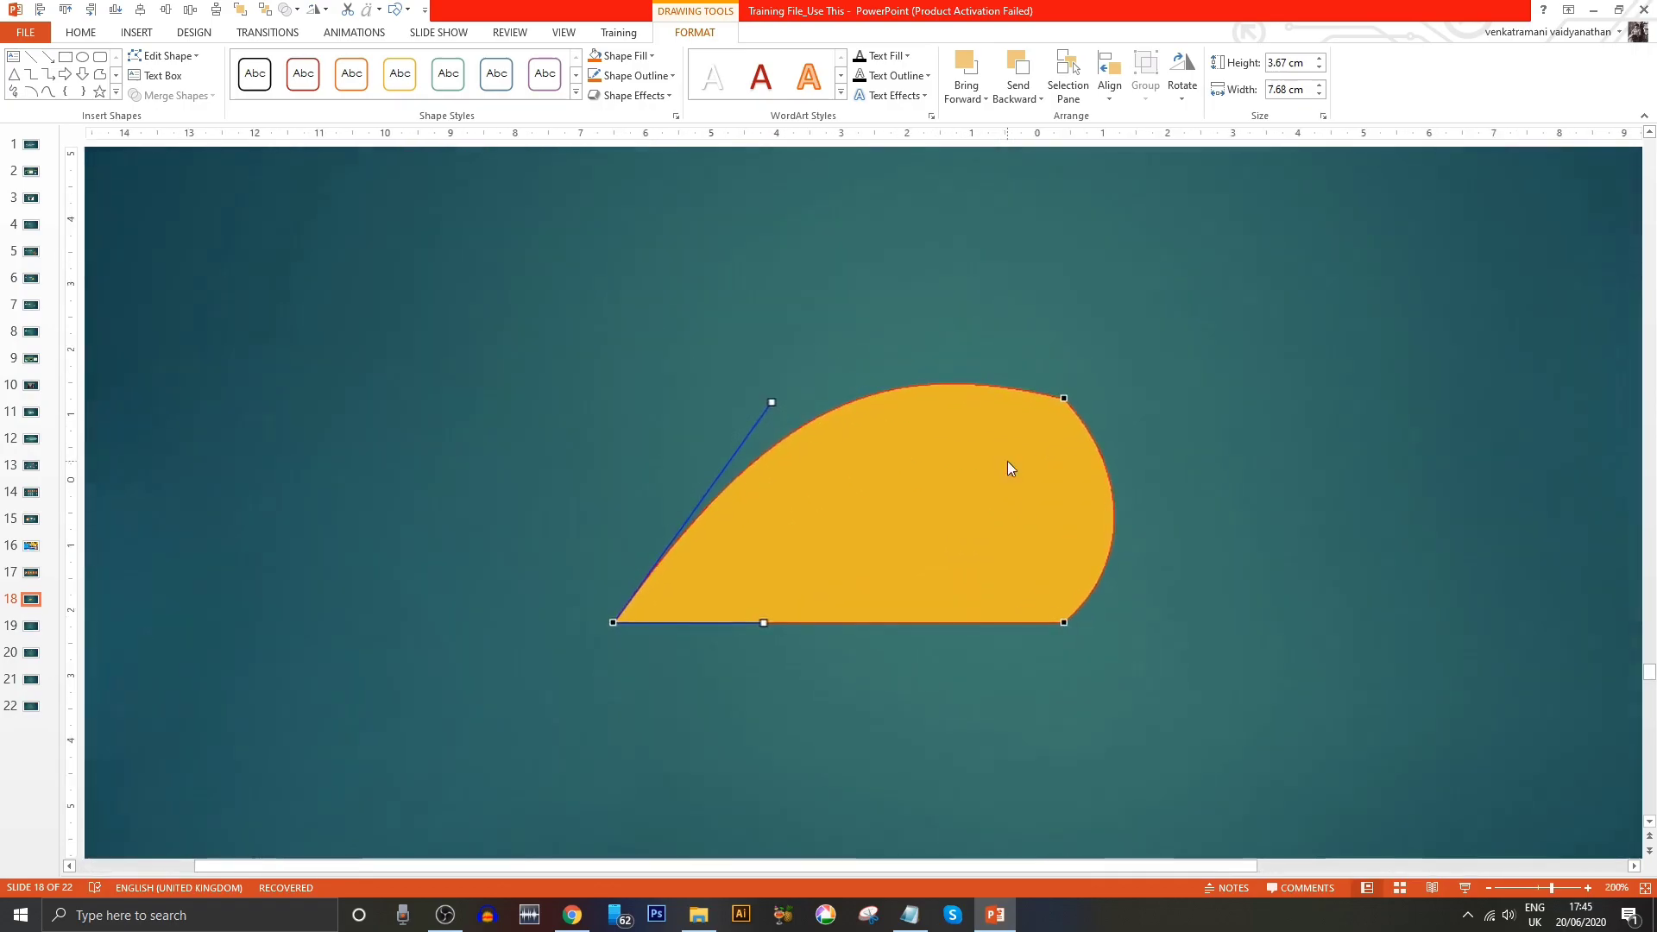
pyautogui.keyDown('ctrl'); pyautogui.scroll(10, 1008, 461); pyautogui.keyUp('ctrl')
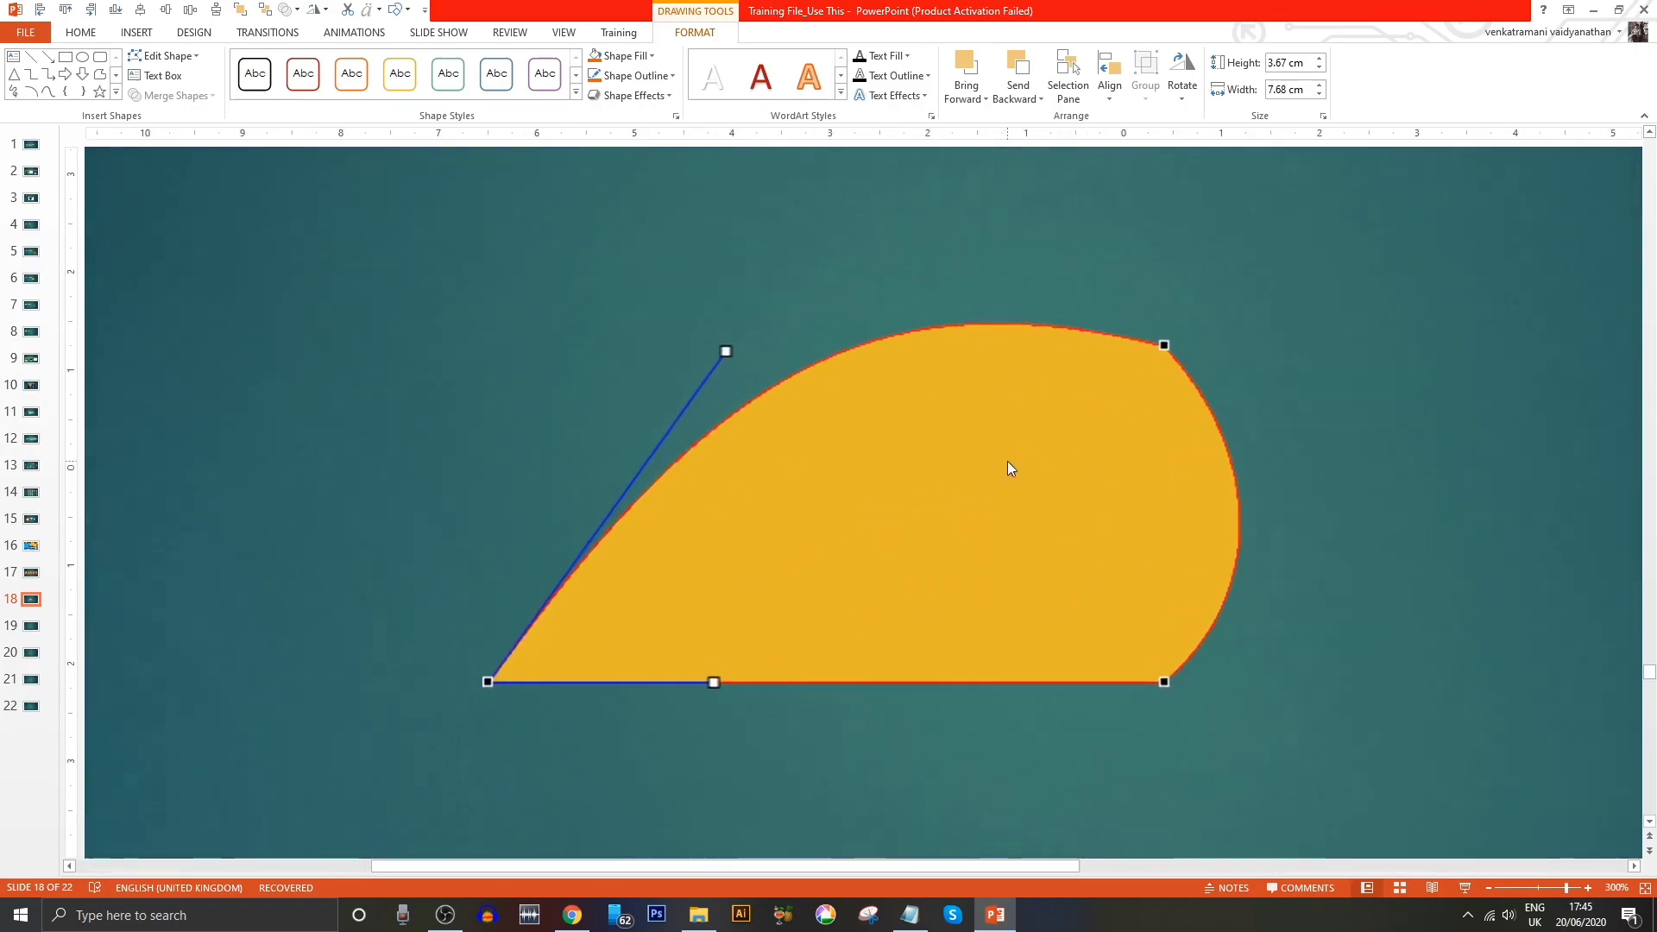
pyautogui.click(1165, 346)
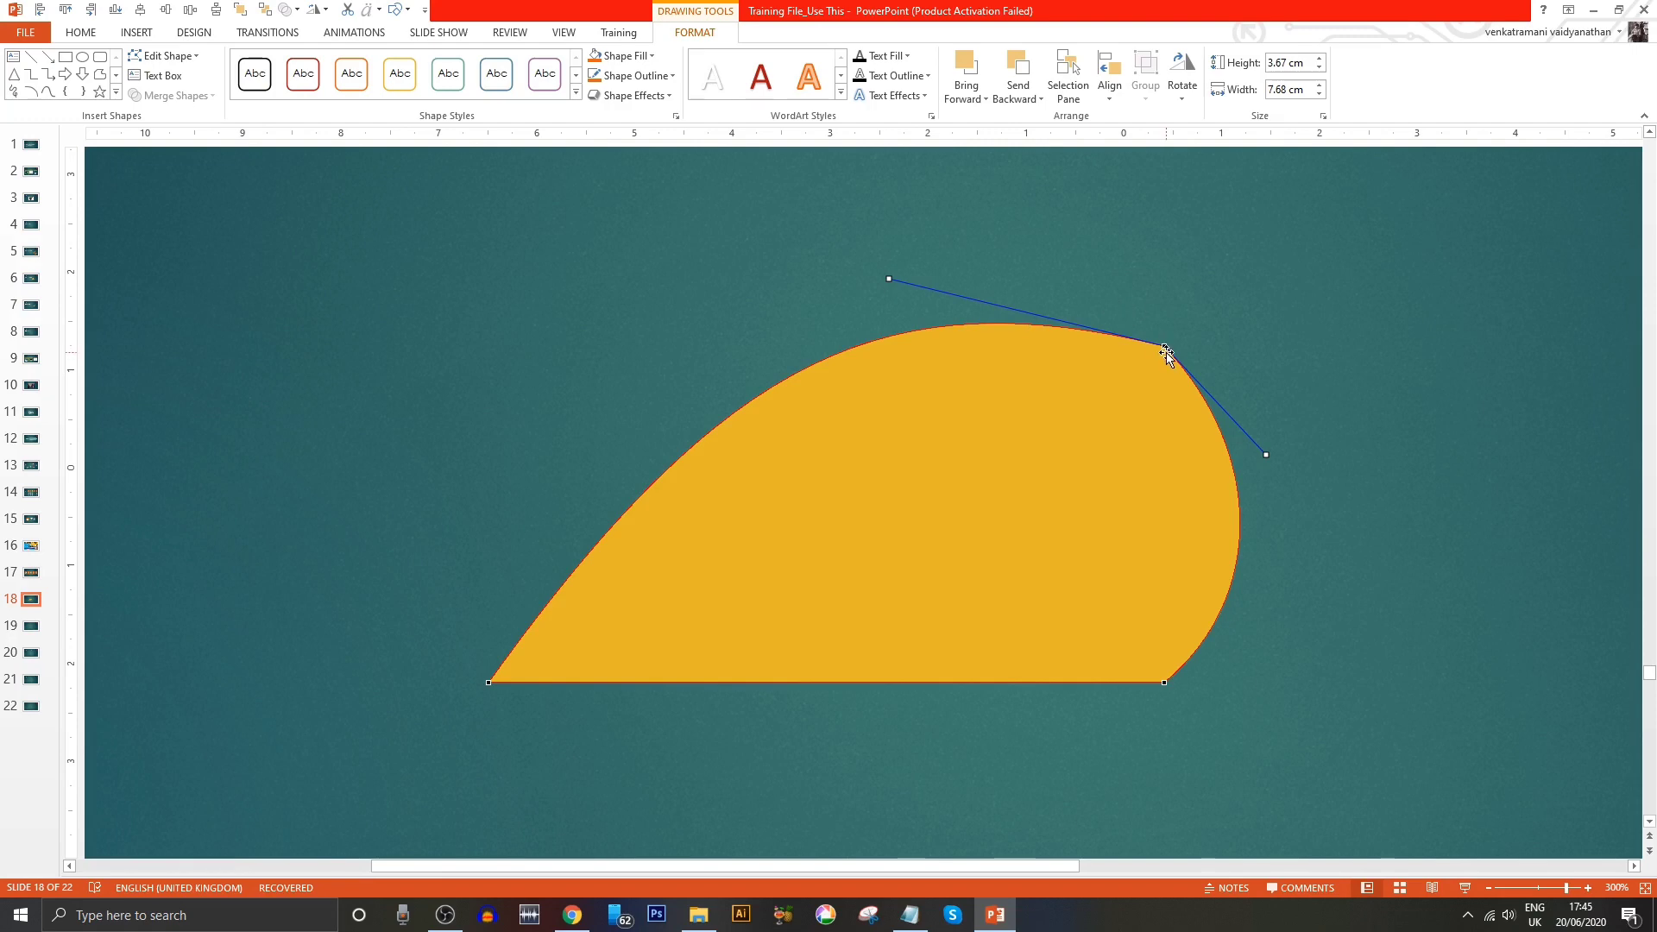
pyautogui.press('Escape')
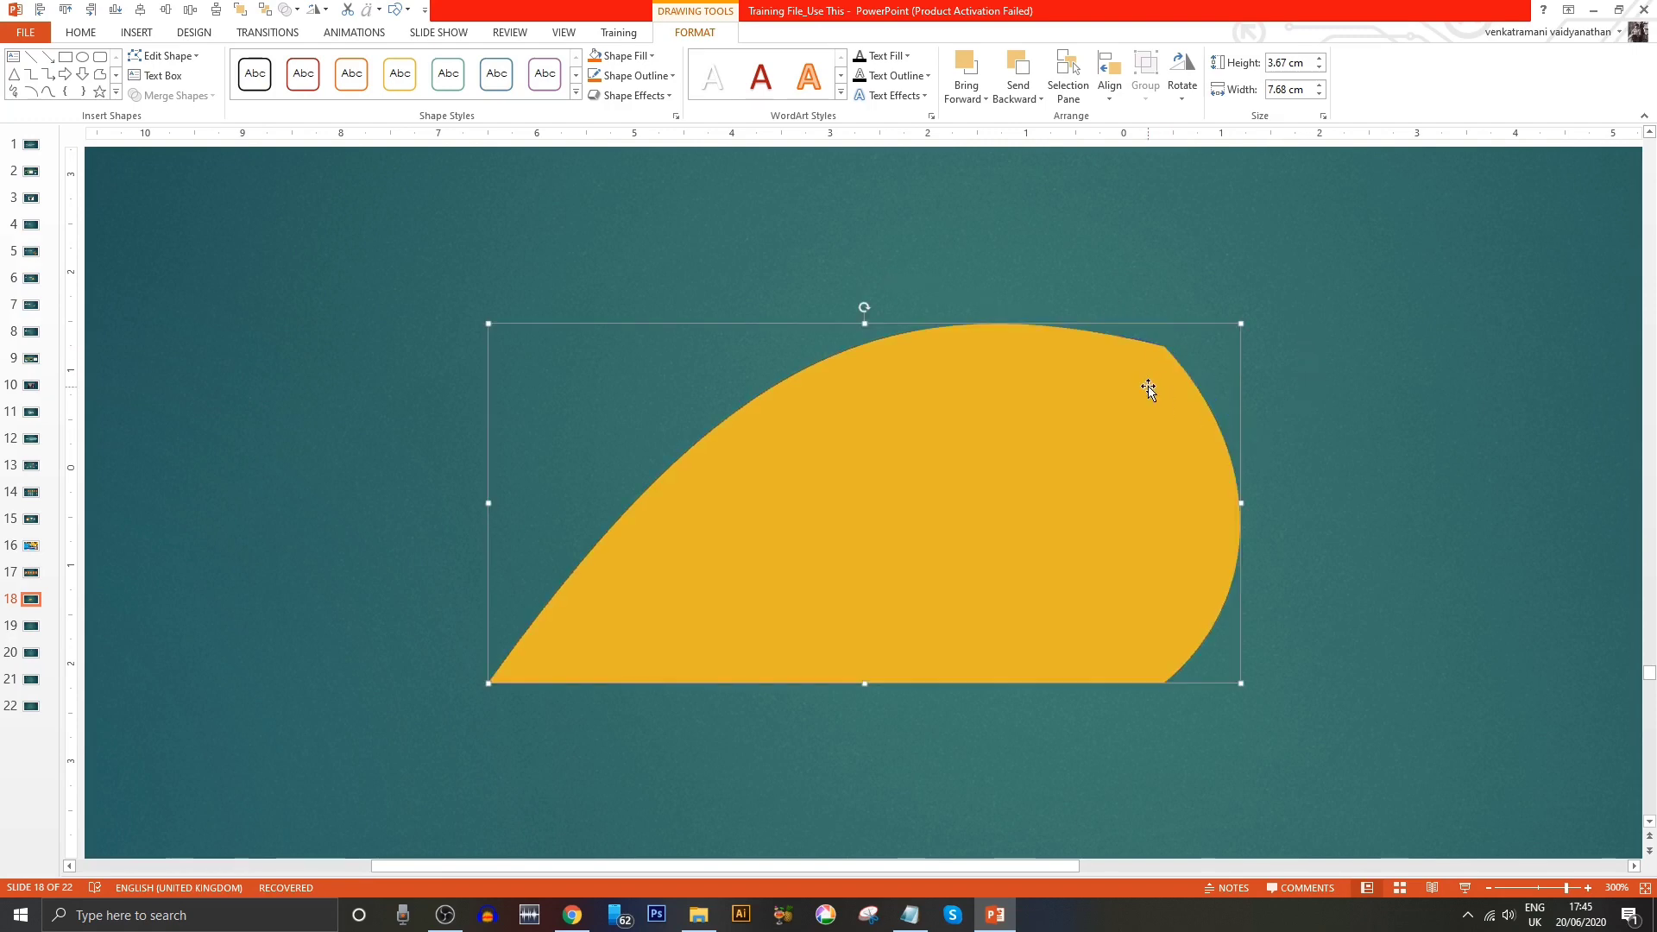
pyautogui.press('Escape')
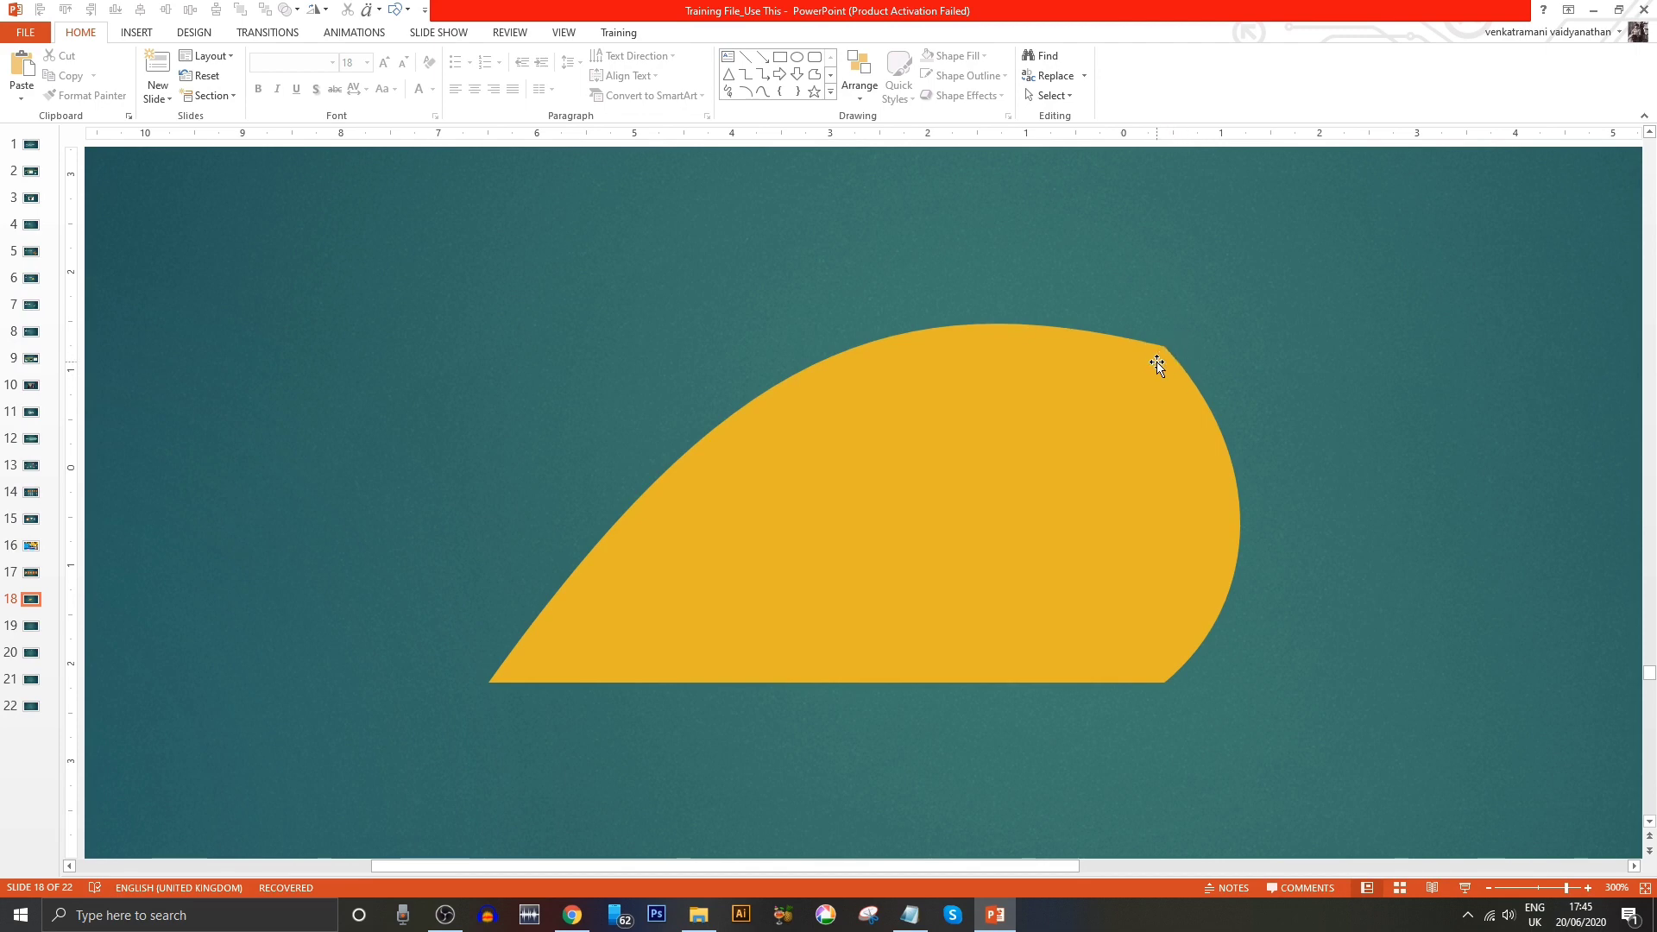
# - Re-enter Edit Points and drag the top-right vertex handles to round the top and right side
pyautogui.rightClick(1125, 424)
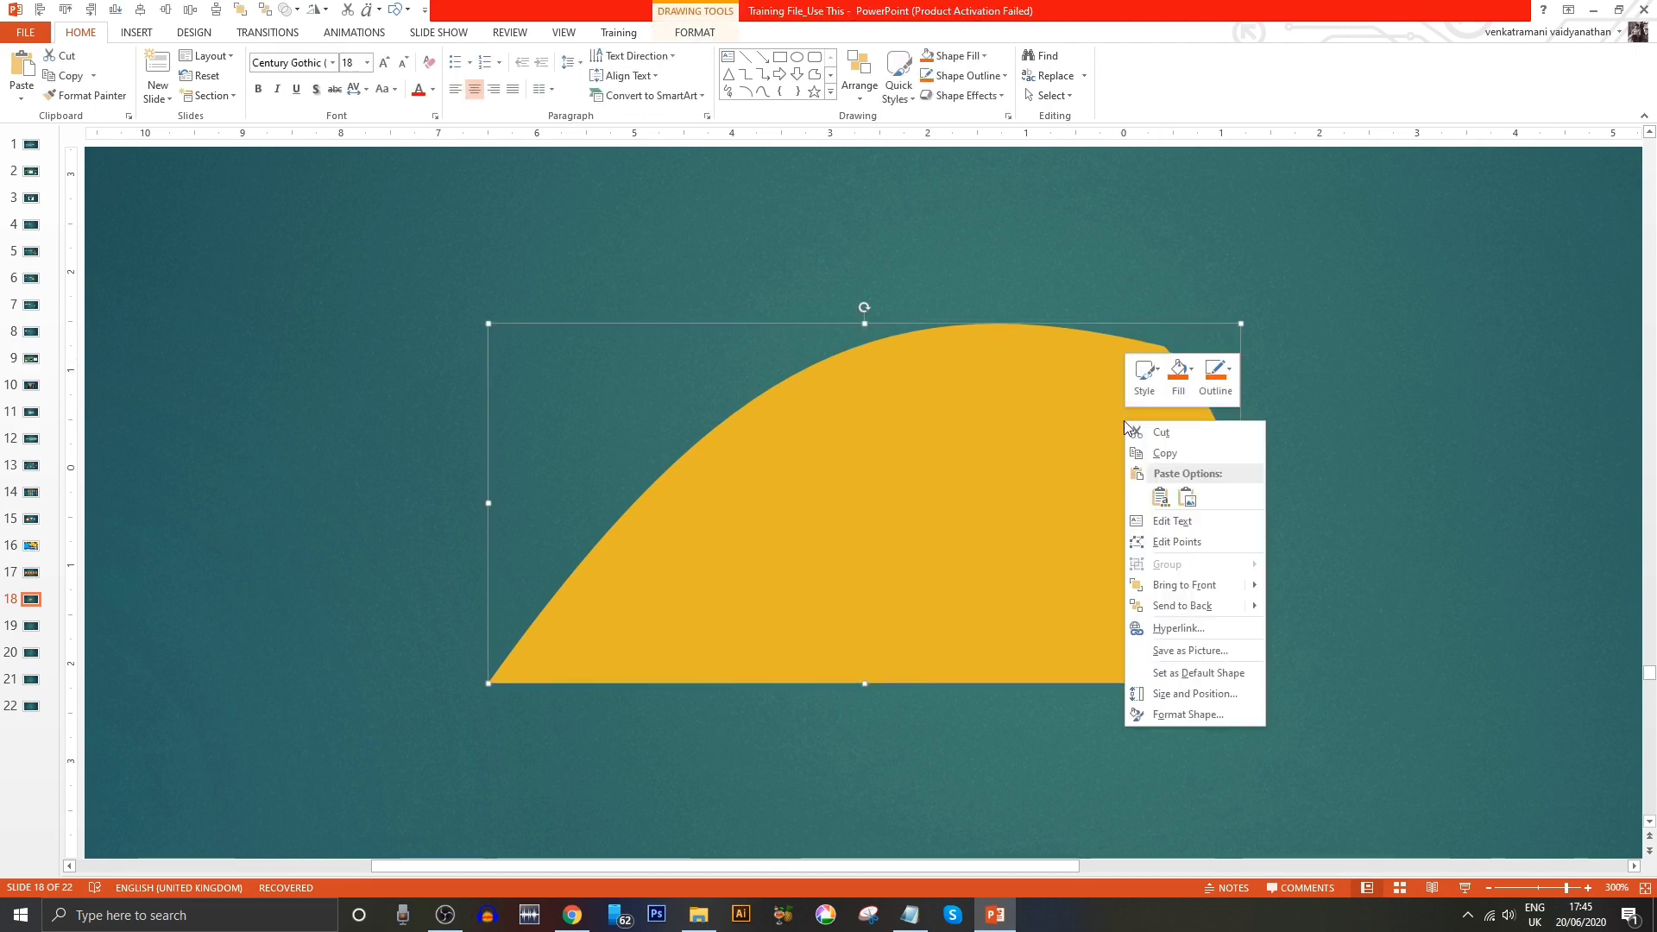
pyautogui.click(1172, 543)
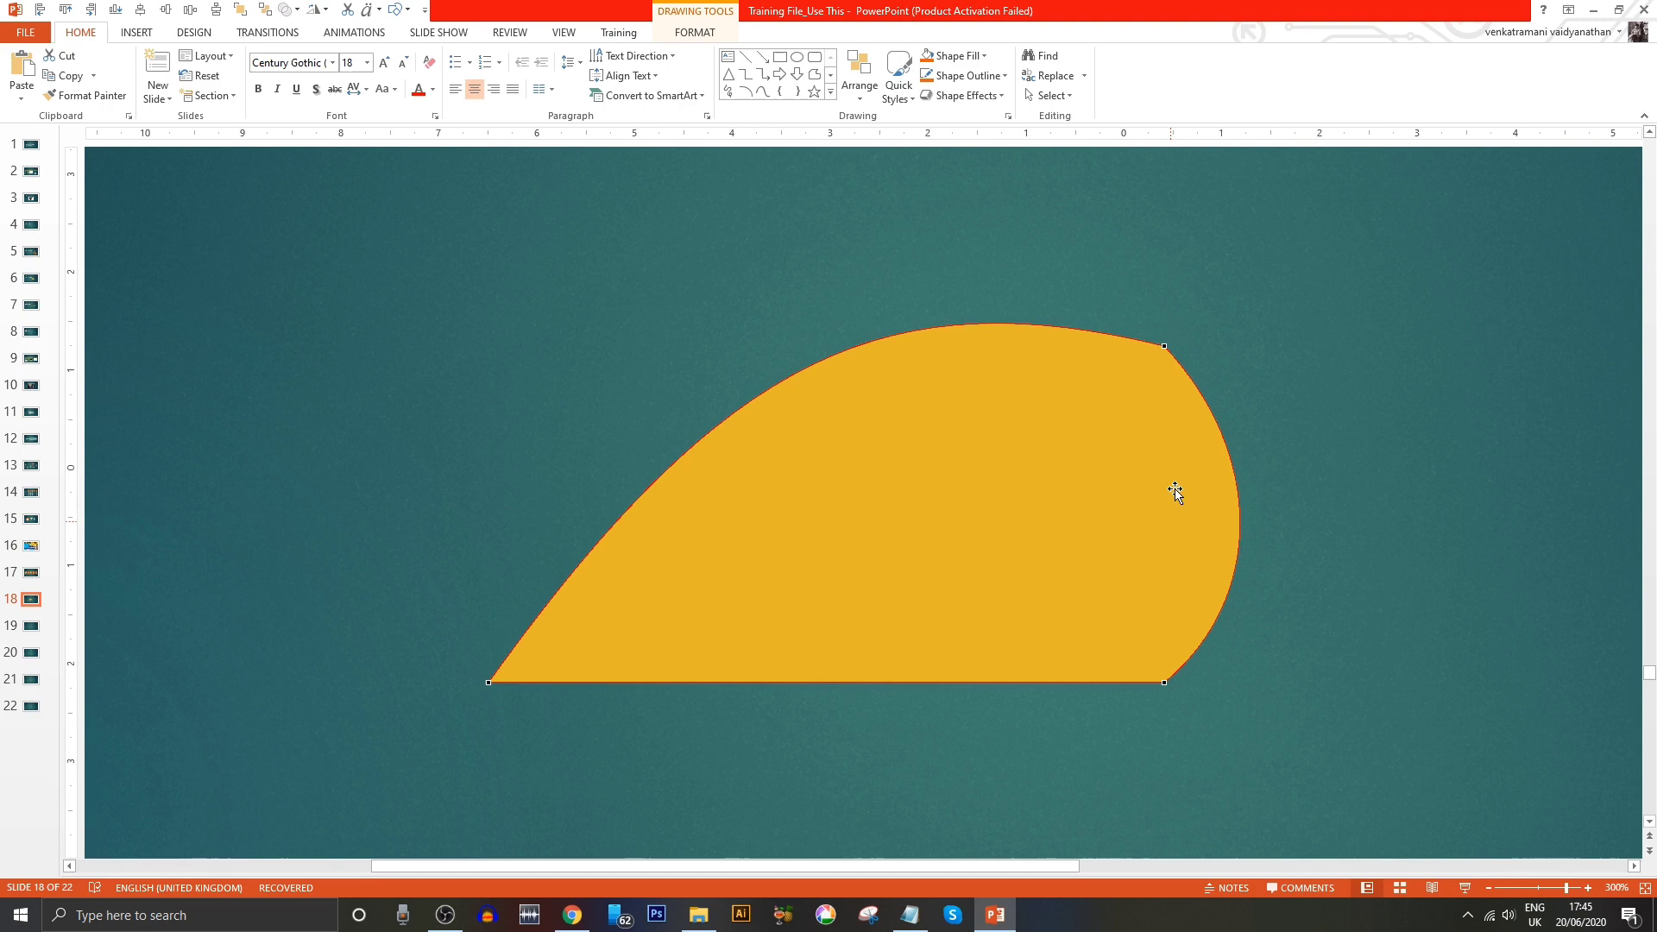
pyautogui.click(1165, 345)
pyautogui.moveTo(890, 276); pyautogui.dragTo(932, 222)
pyautogui.moveTo(933, 222)
pyautogui.mouseDown()
pyautogui.moveTo(1083, 293)
pyautogui.moveTo(1003, 255)
pyautogui.moveTo(970, 217)
pyautogui.moveTo(964, 235)
pyautogui.moveTo(992, 229)
pyautogui.moveTo(959, 235)
pyautogui.mouseUp()
pyautogui.moveTo(958, 235); pyautogui.dragTo(957, 237)
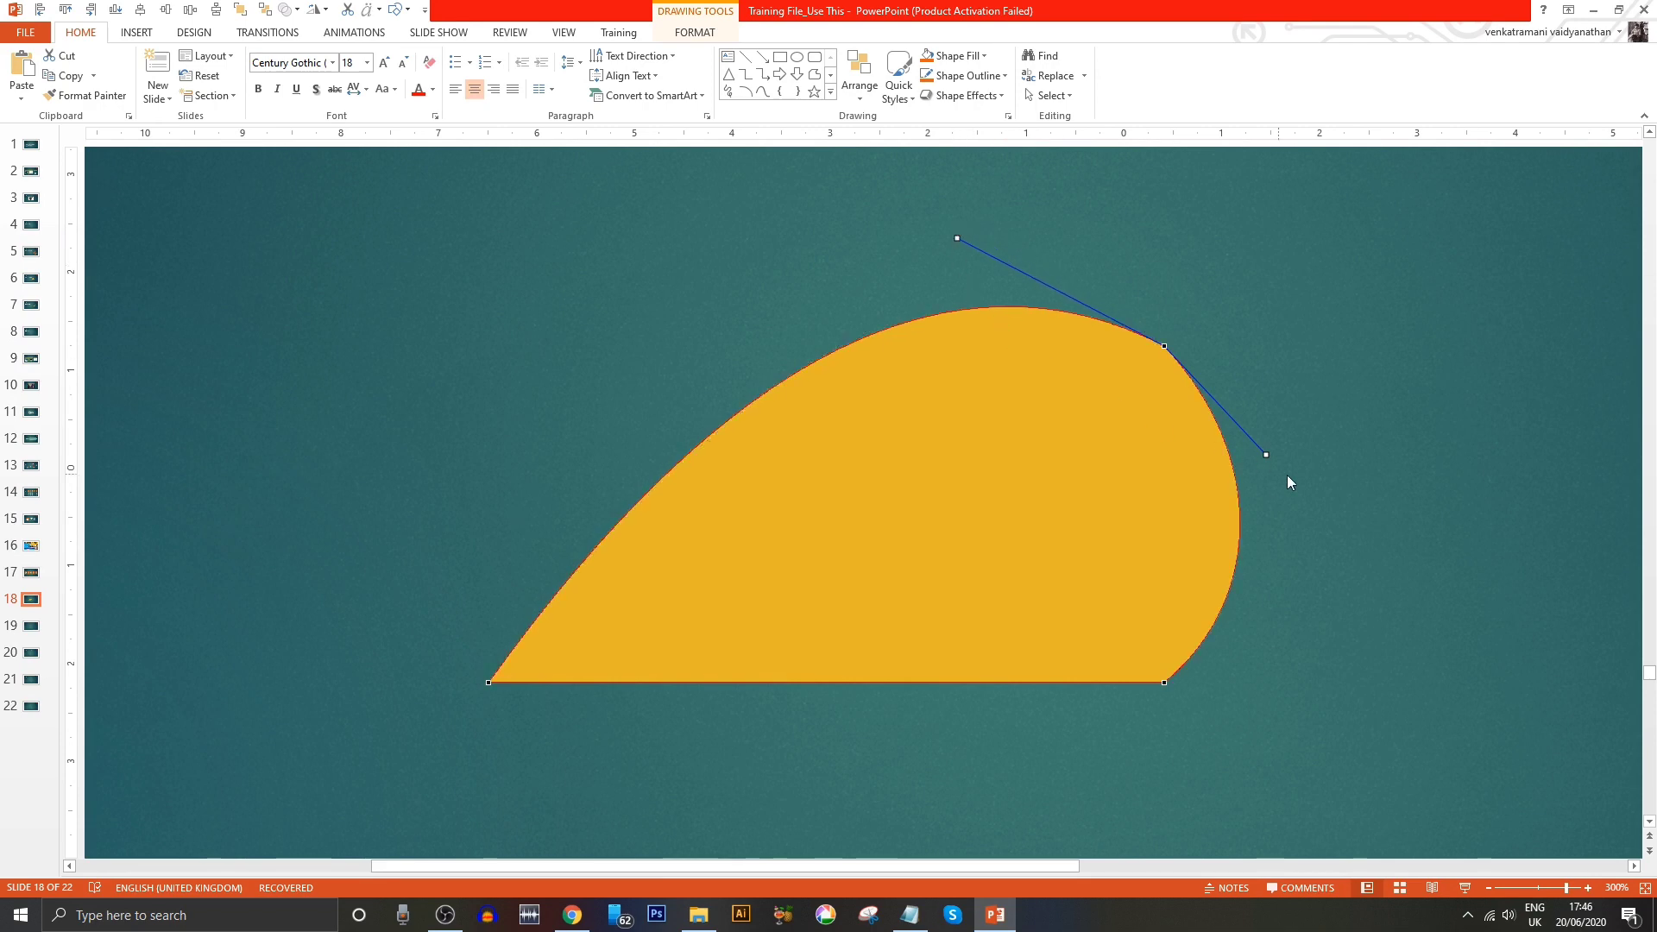
pyautogui.moveTo(1266, 456); pyautogui.dragTo(1285, 442)
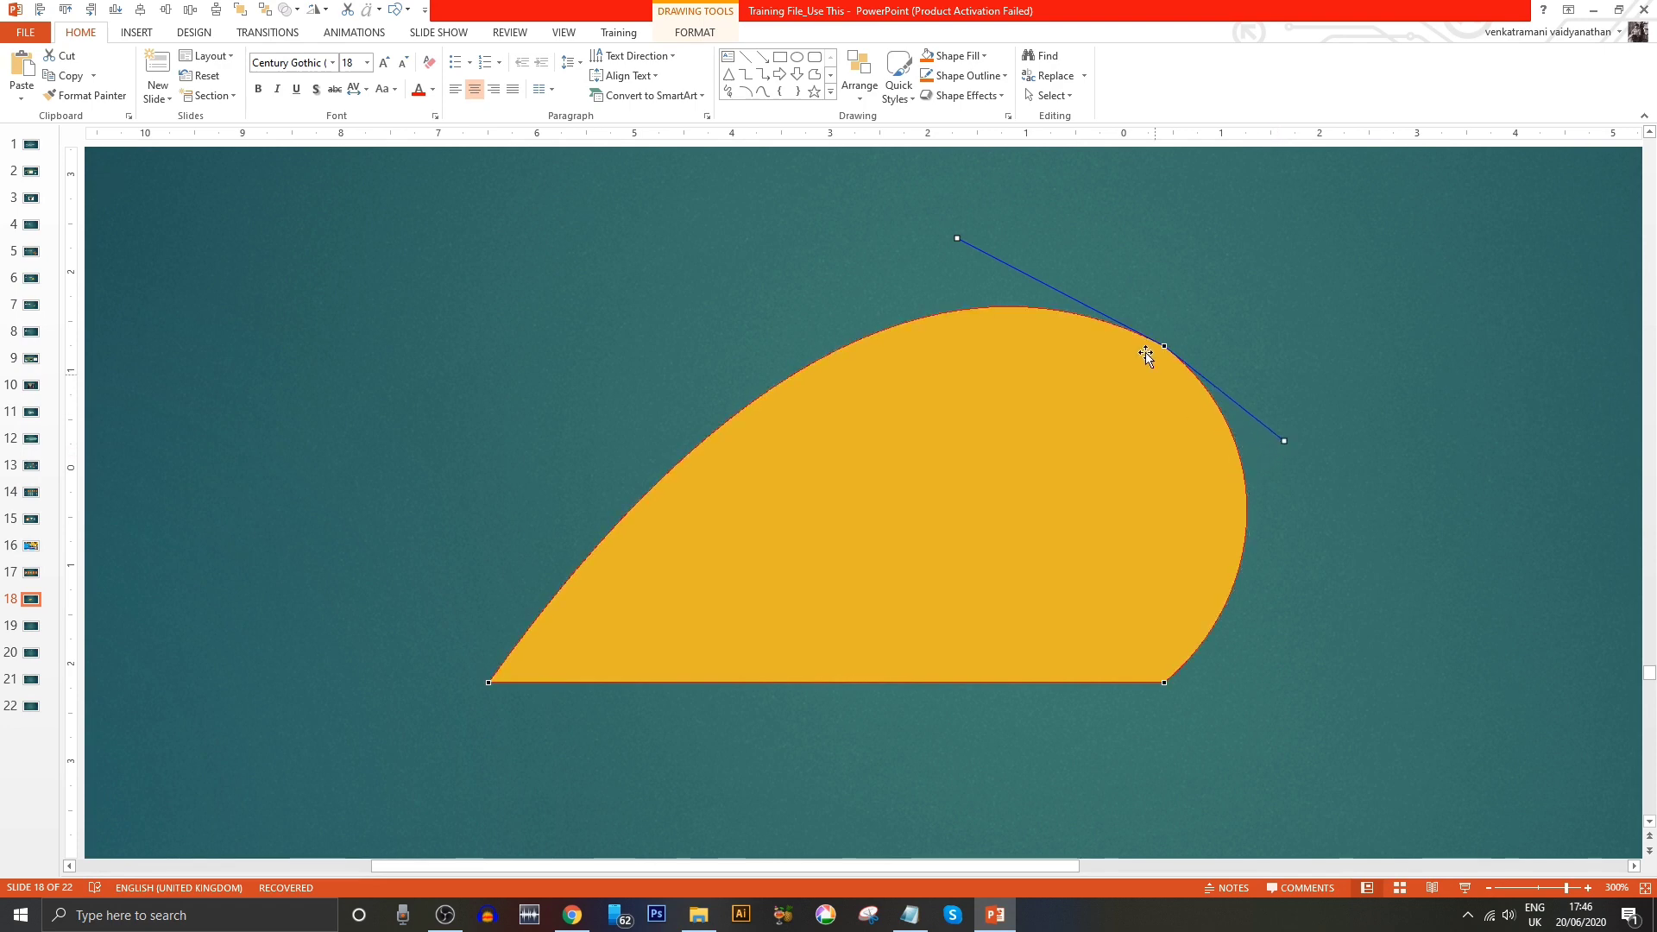
pyautogui.press('Escape')
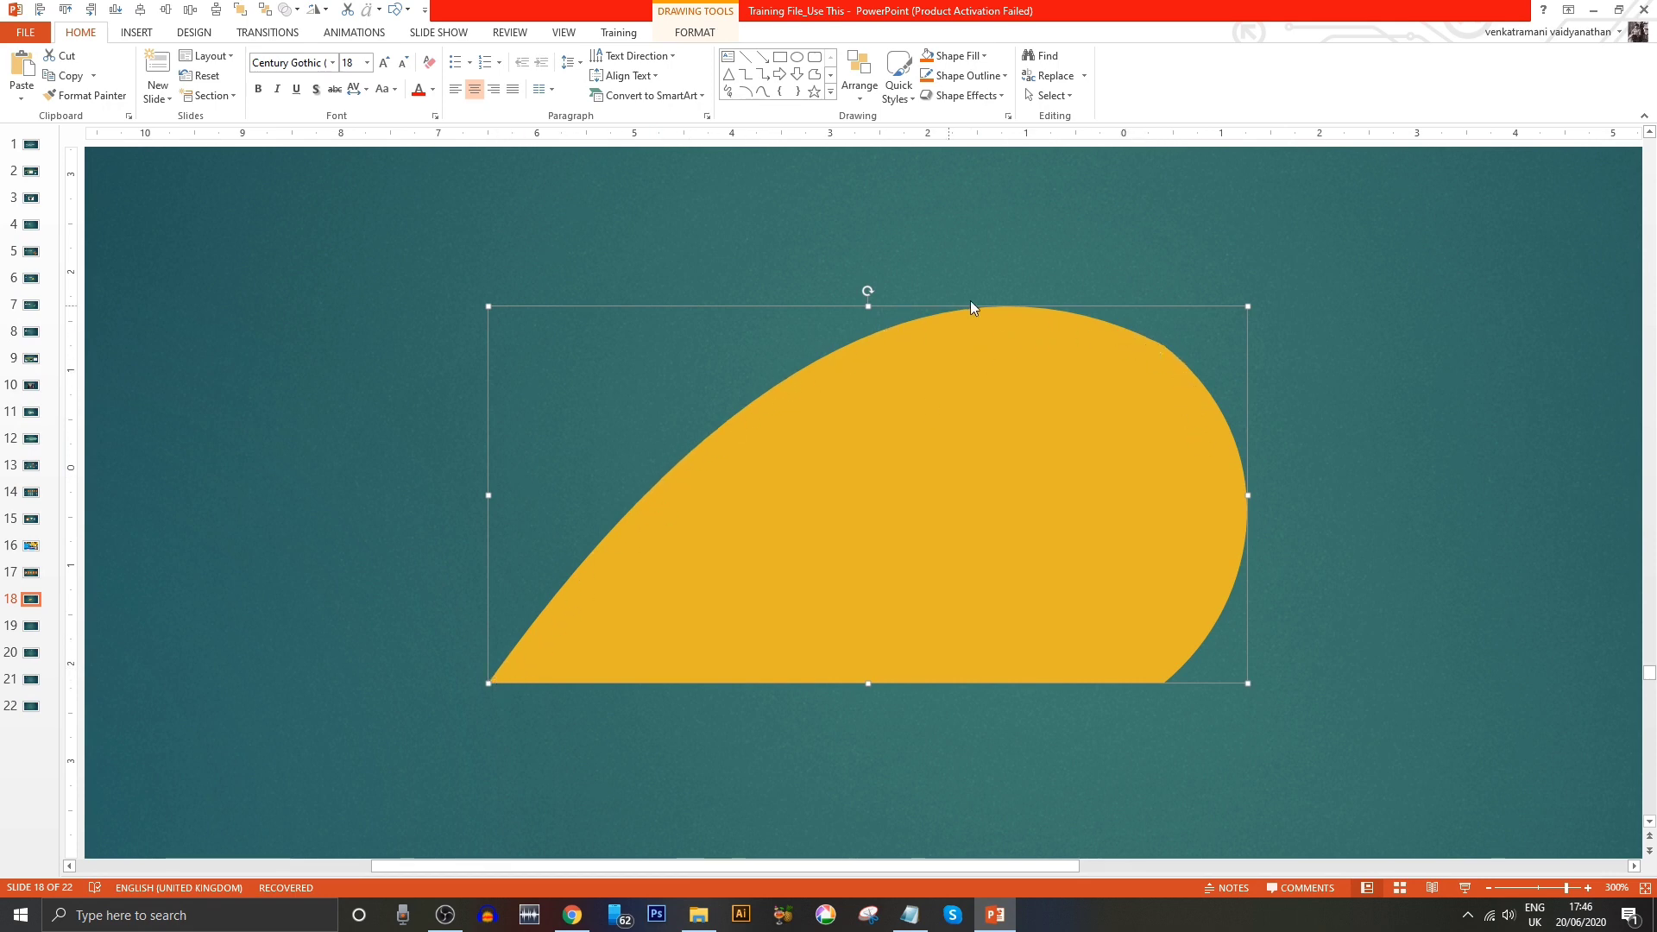
# - Fine-tune the top-right vertex handles slightly, then exit point editing and deselect
pyautogui.rightClick(1161, 358)
pyautogui.click(1195, 479)
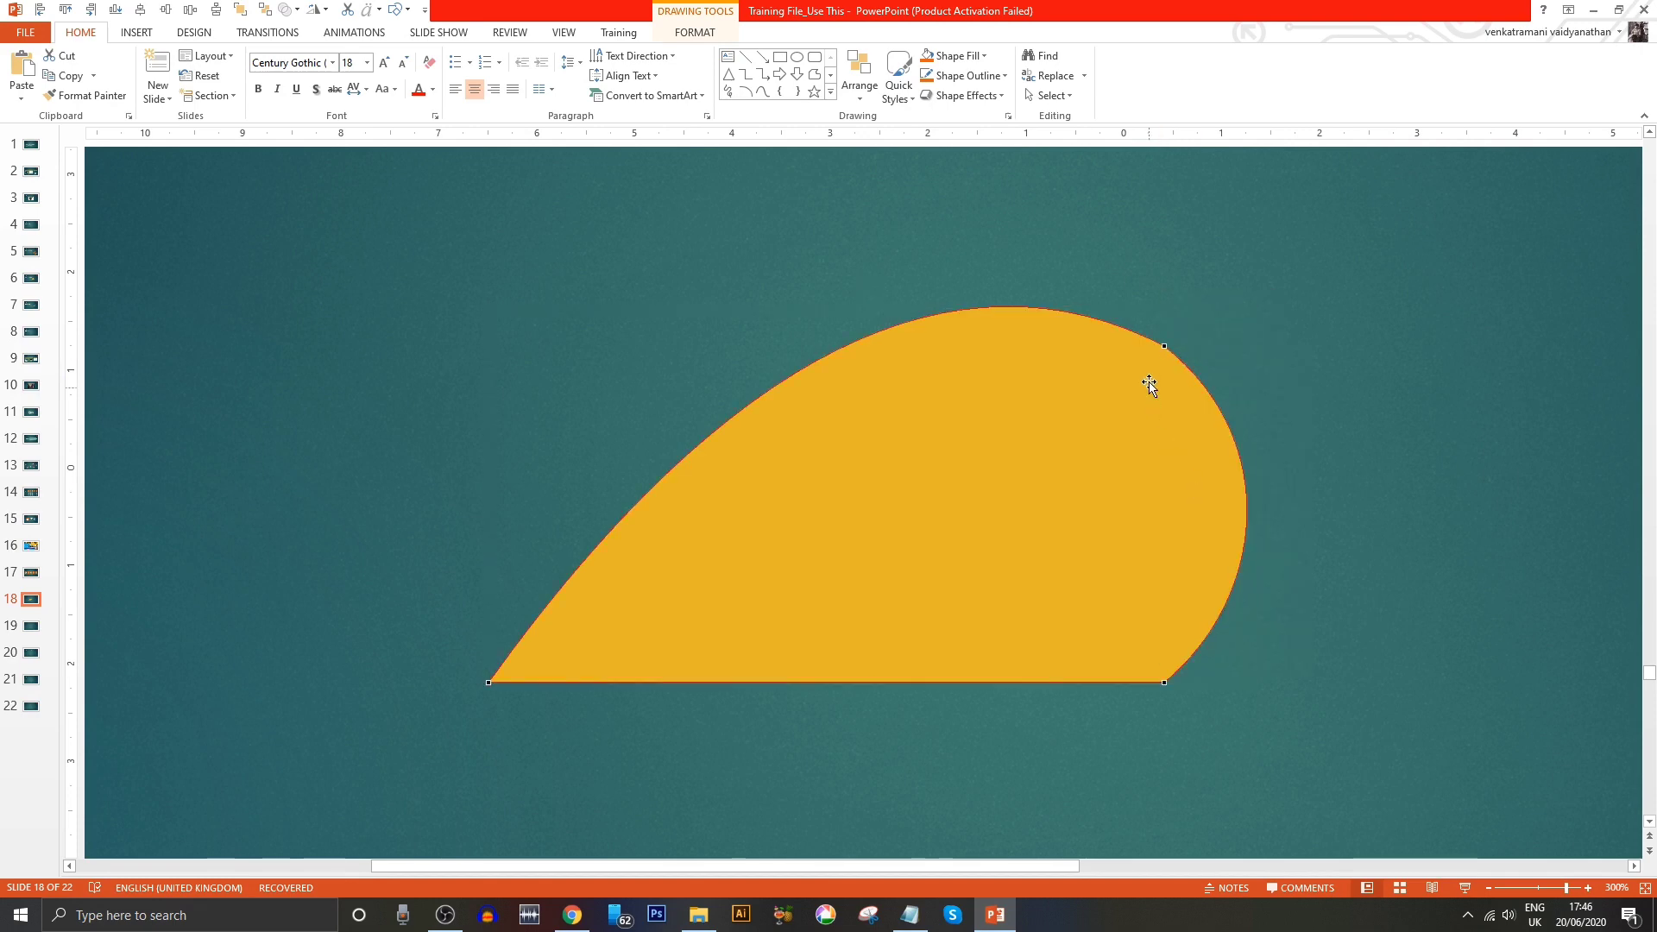
pyautogui.click(1165, 346)
pyautogui.moveTo(957, 236); pyautogui.dragTo(982, 233)
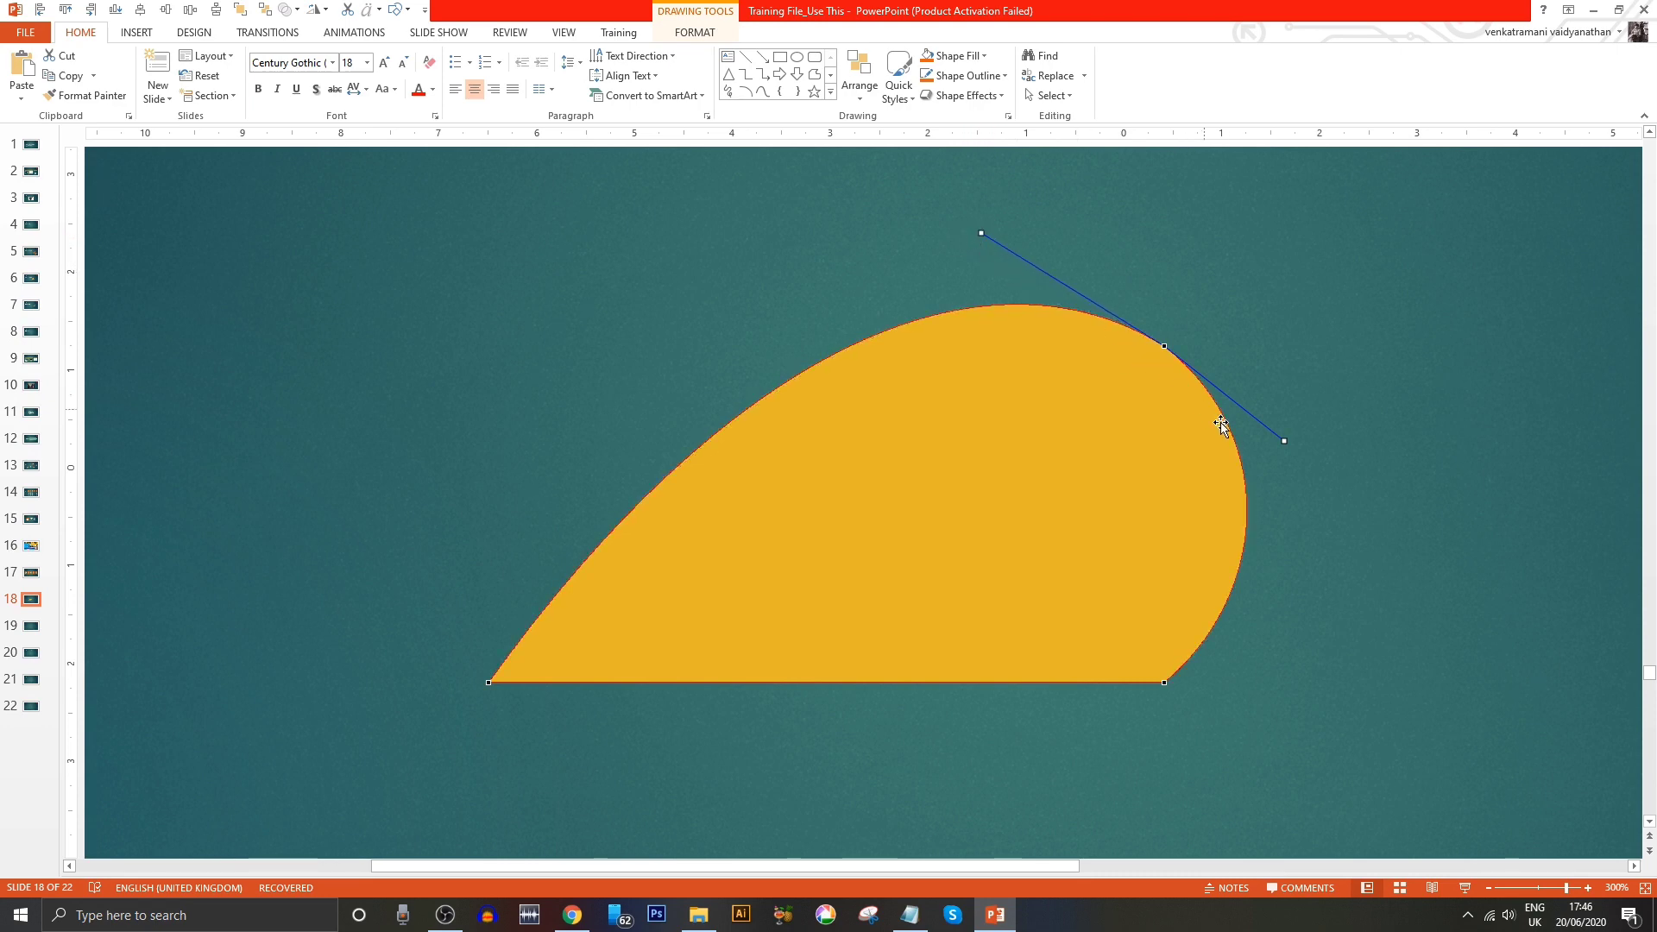
pyautogui.moveTo(1287, 442); pyautogui.dragTo(1284, 445)
pyautogui.press('Escape')
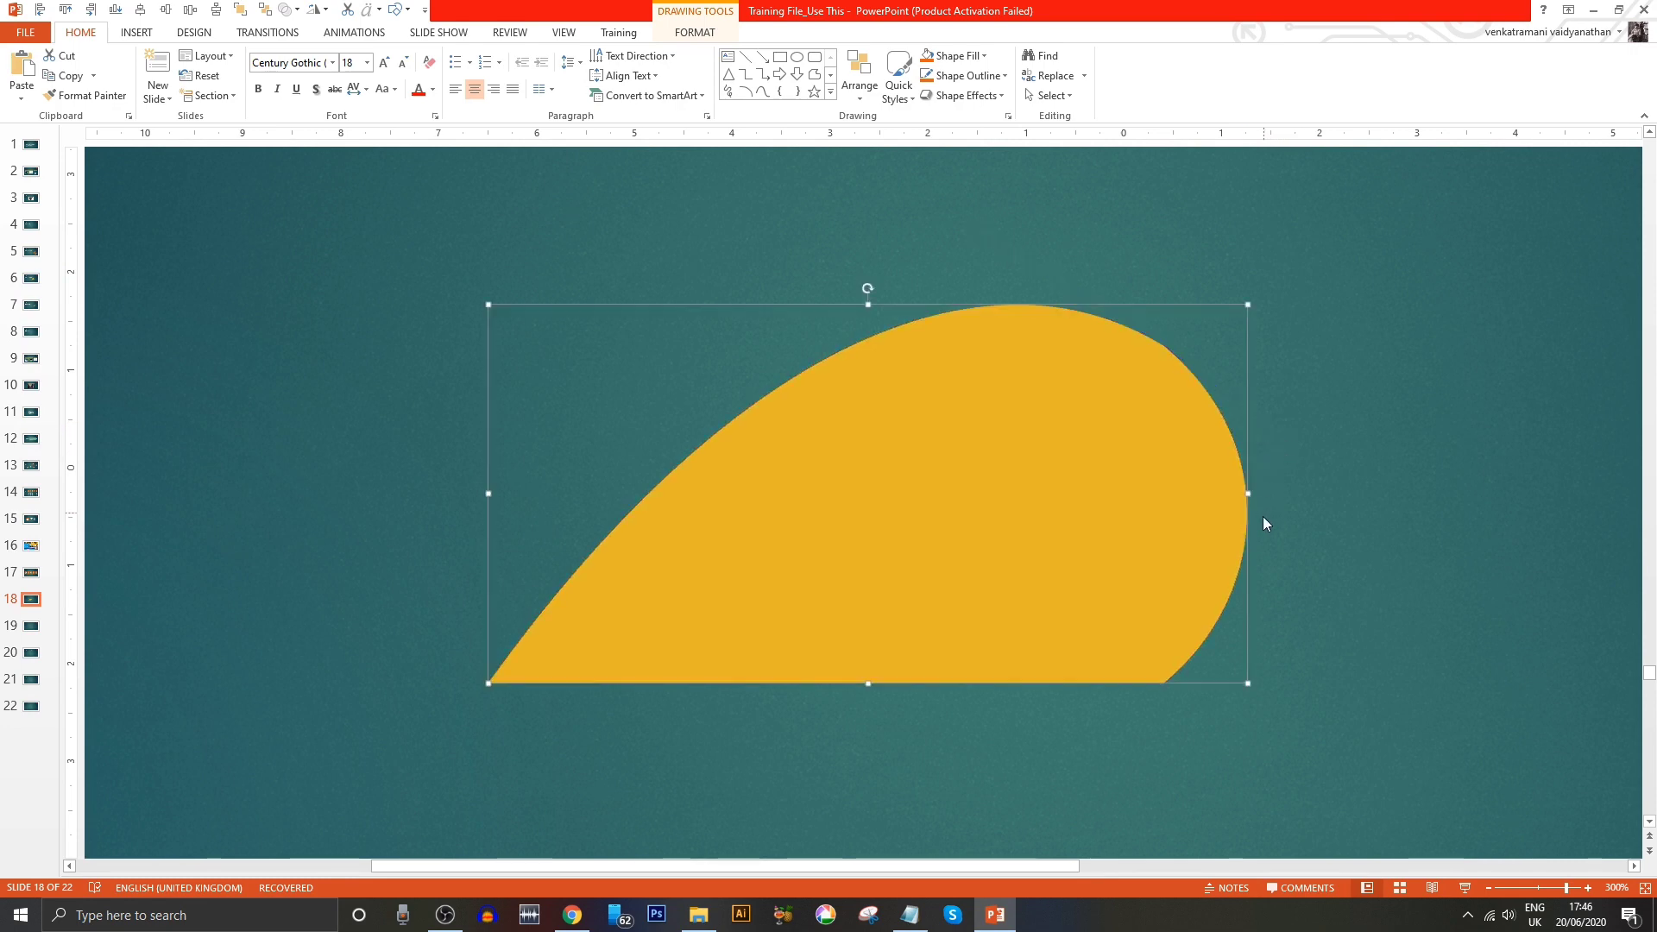
pyautogui.press('Escape')
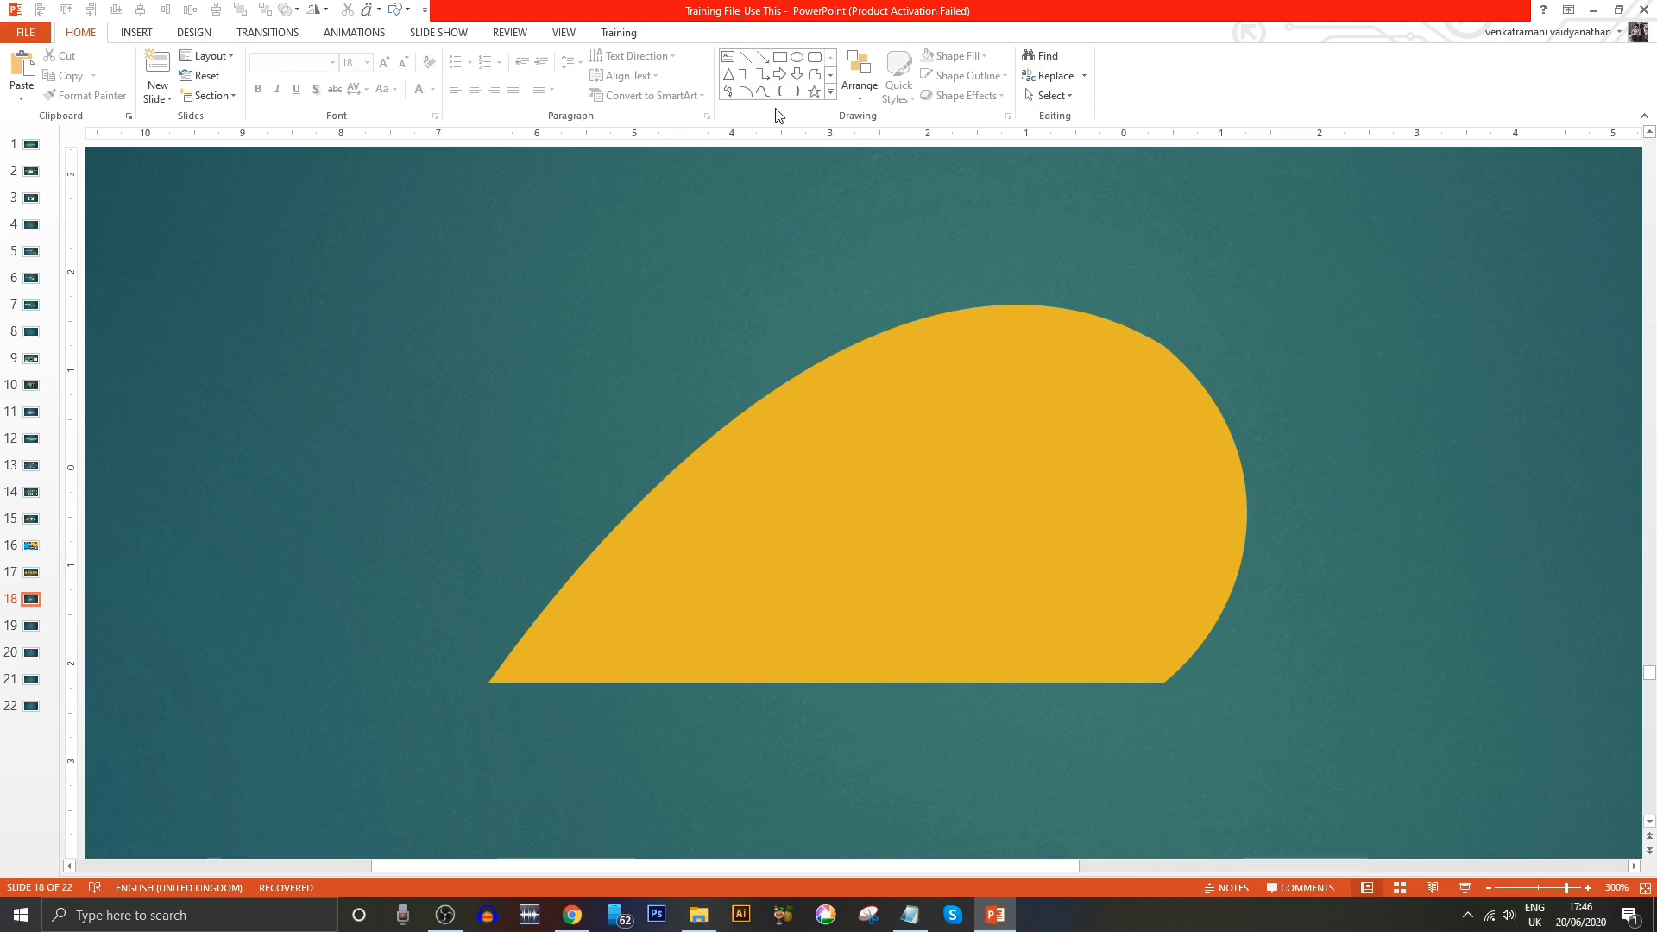
# - Ctrl-drag to duplicate the yellow teardrop and spread the two copies apart
pyautogui.scroll(-5, 939, 448)
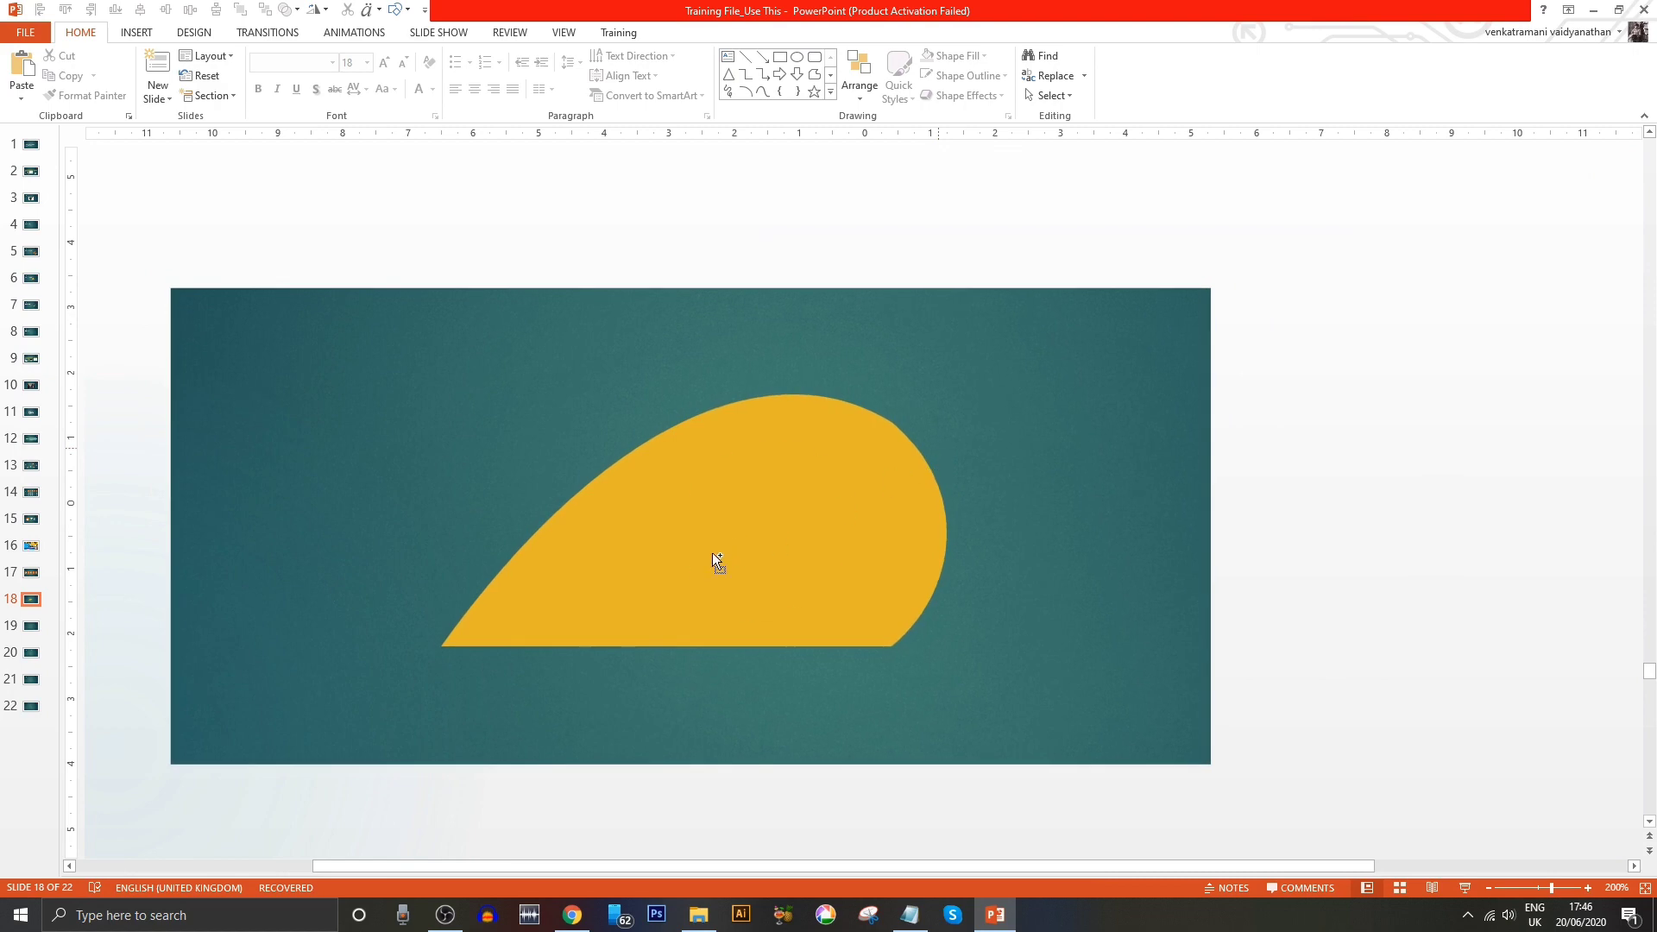
pyautogui.scroll(-4, 716, 561)
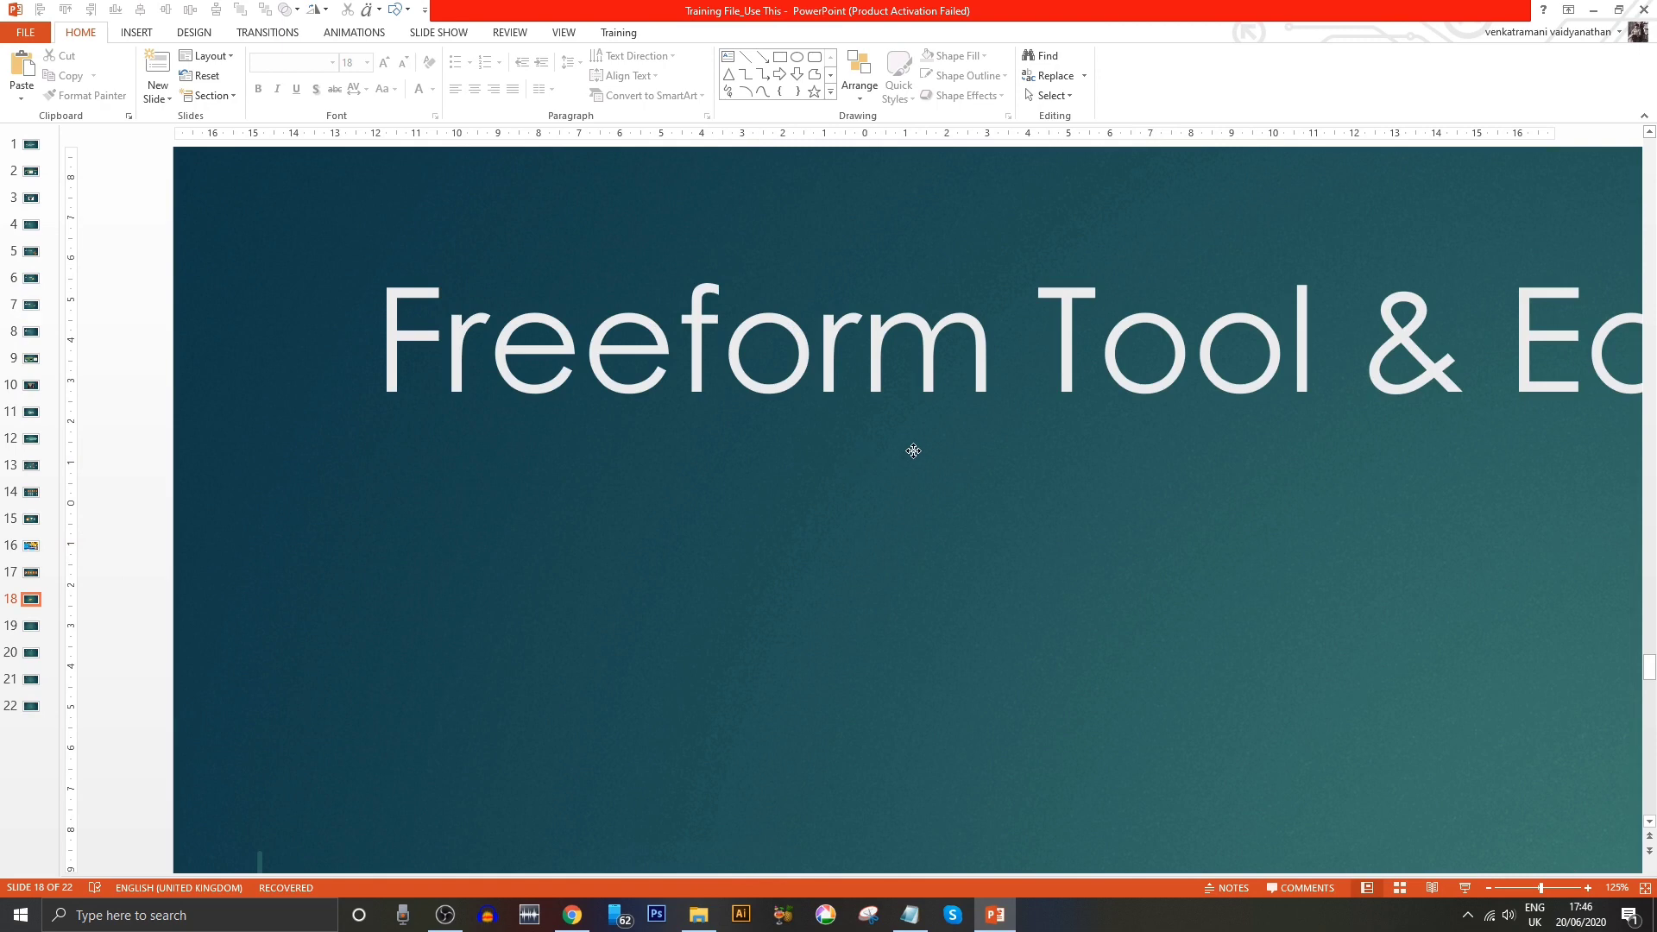
pyautogui.moveTo(763, 521)
pyautogui.mouseDown()
pyautogui.moveTo(978, 438)
pyautogui.moveTo(785, 674)
pyautogui.mouseUp()
pyautogui.scroll(-2, 935, 499)
pyautogui.moveTo(841, 527)
pyautogui.mouseDown()
pyautogui.moveTo(914, 492)
pyautogui.moveTo(1063, 470)
pyautogui.mouseUp()
# - Rotate both teardrops Right 90° and move one beside the other
pyautogui.click(682, 28)
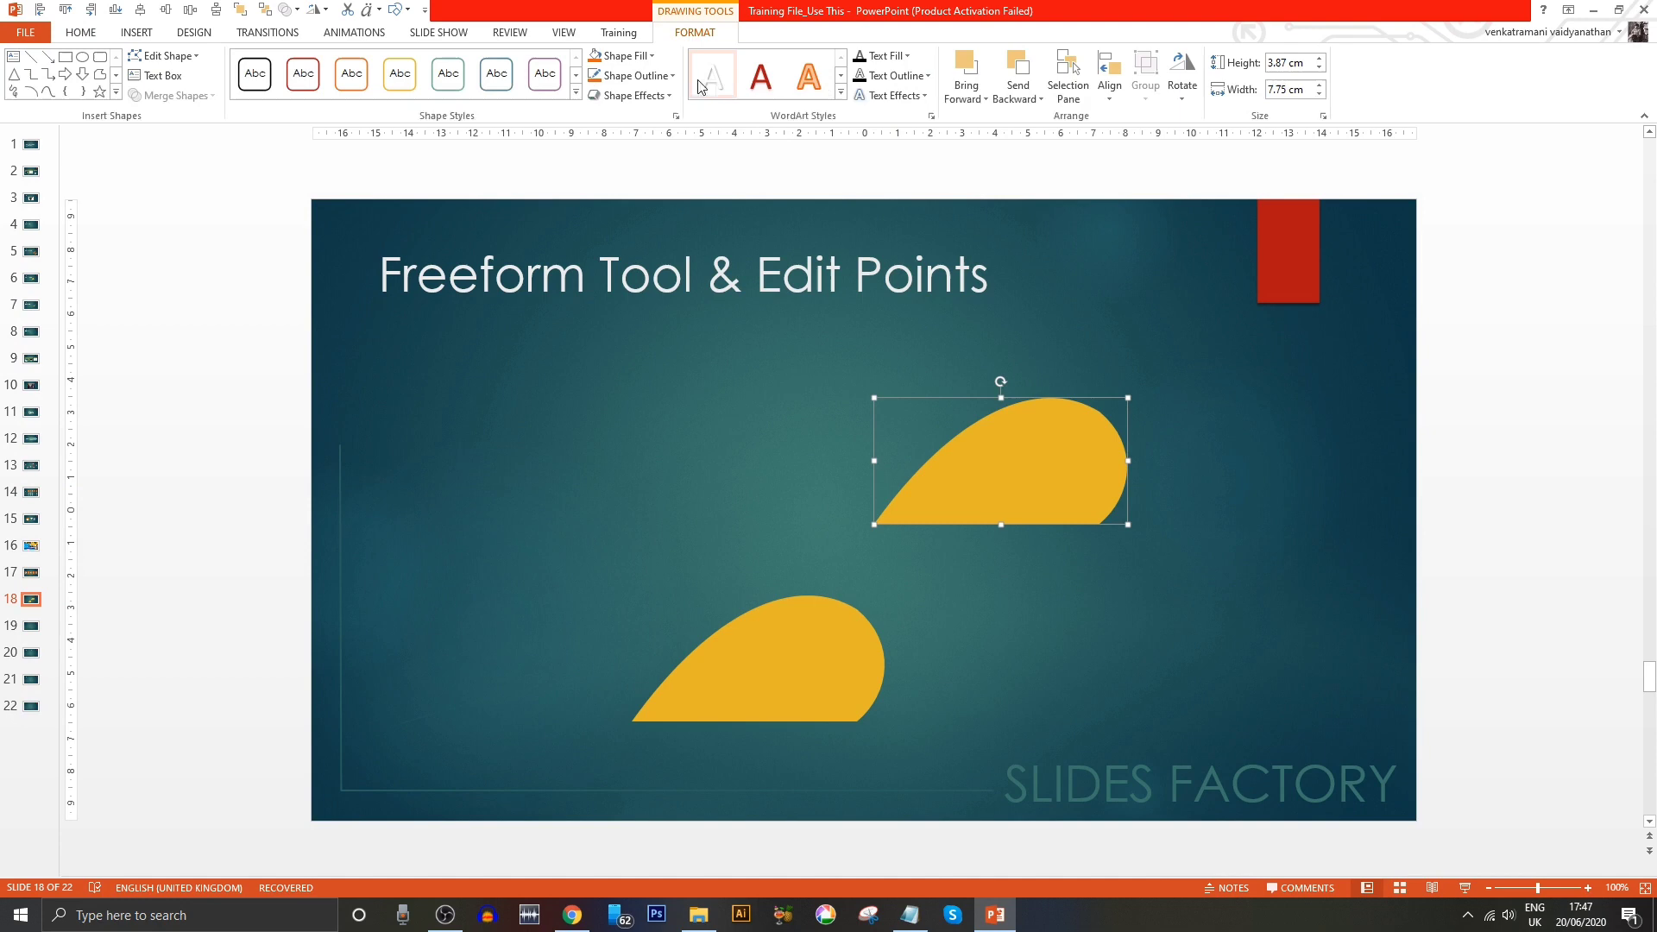
pyautogui.click(1182, 78)
pyautogui.click(1212, 117)
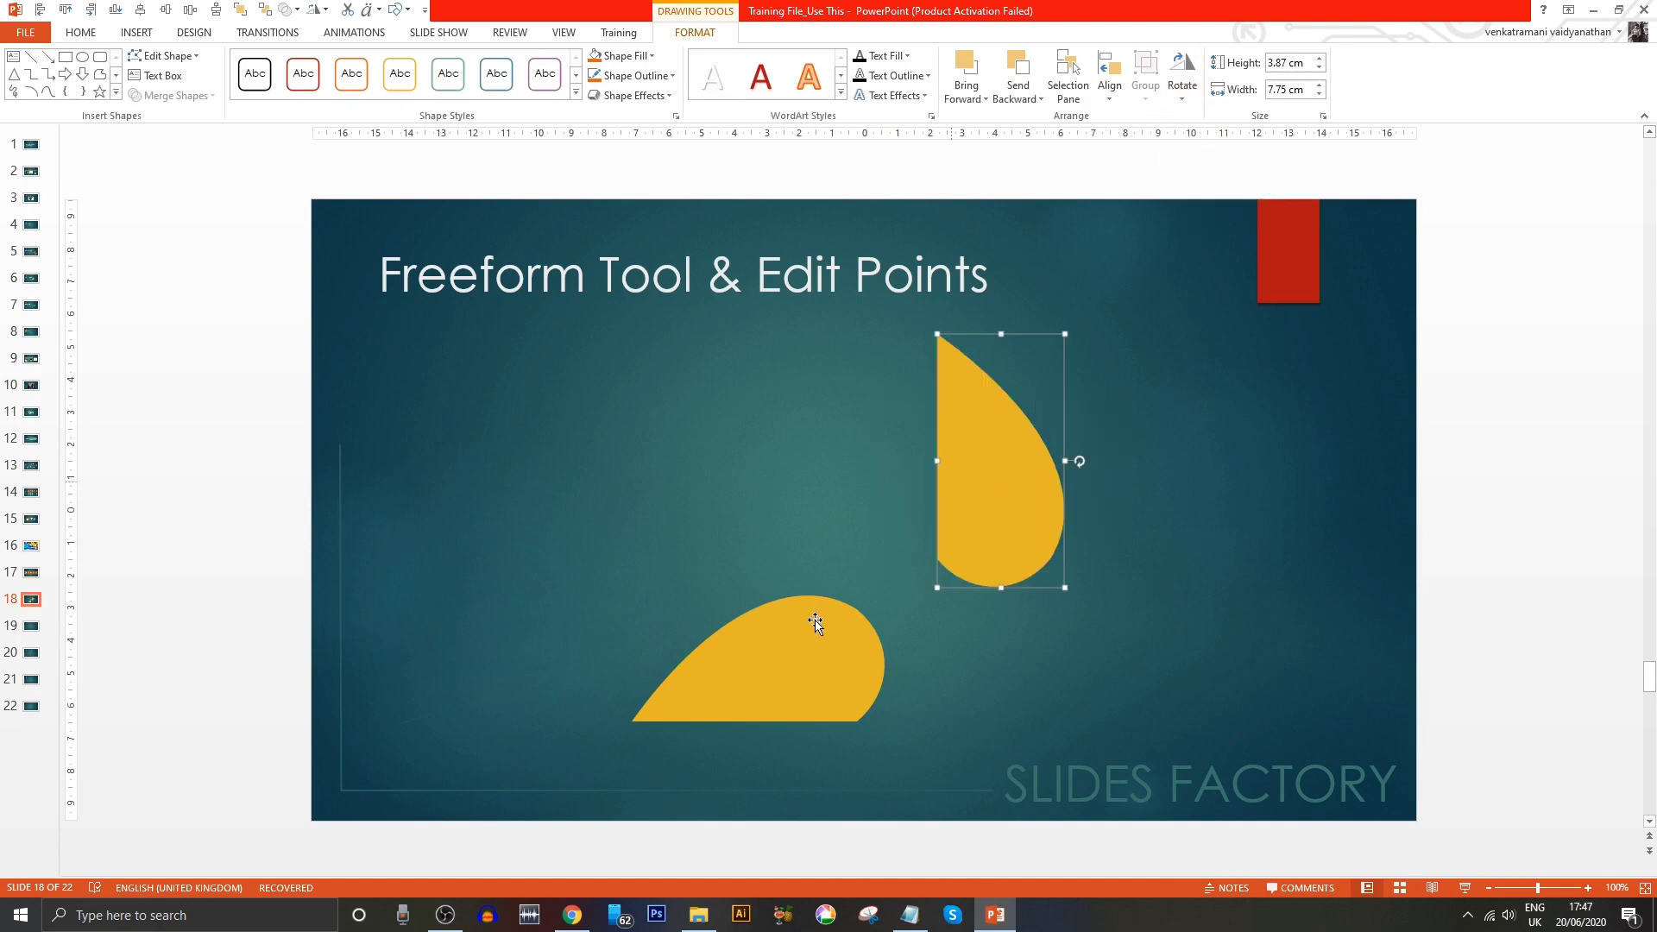
pyautogui.click(793, 695)
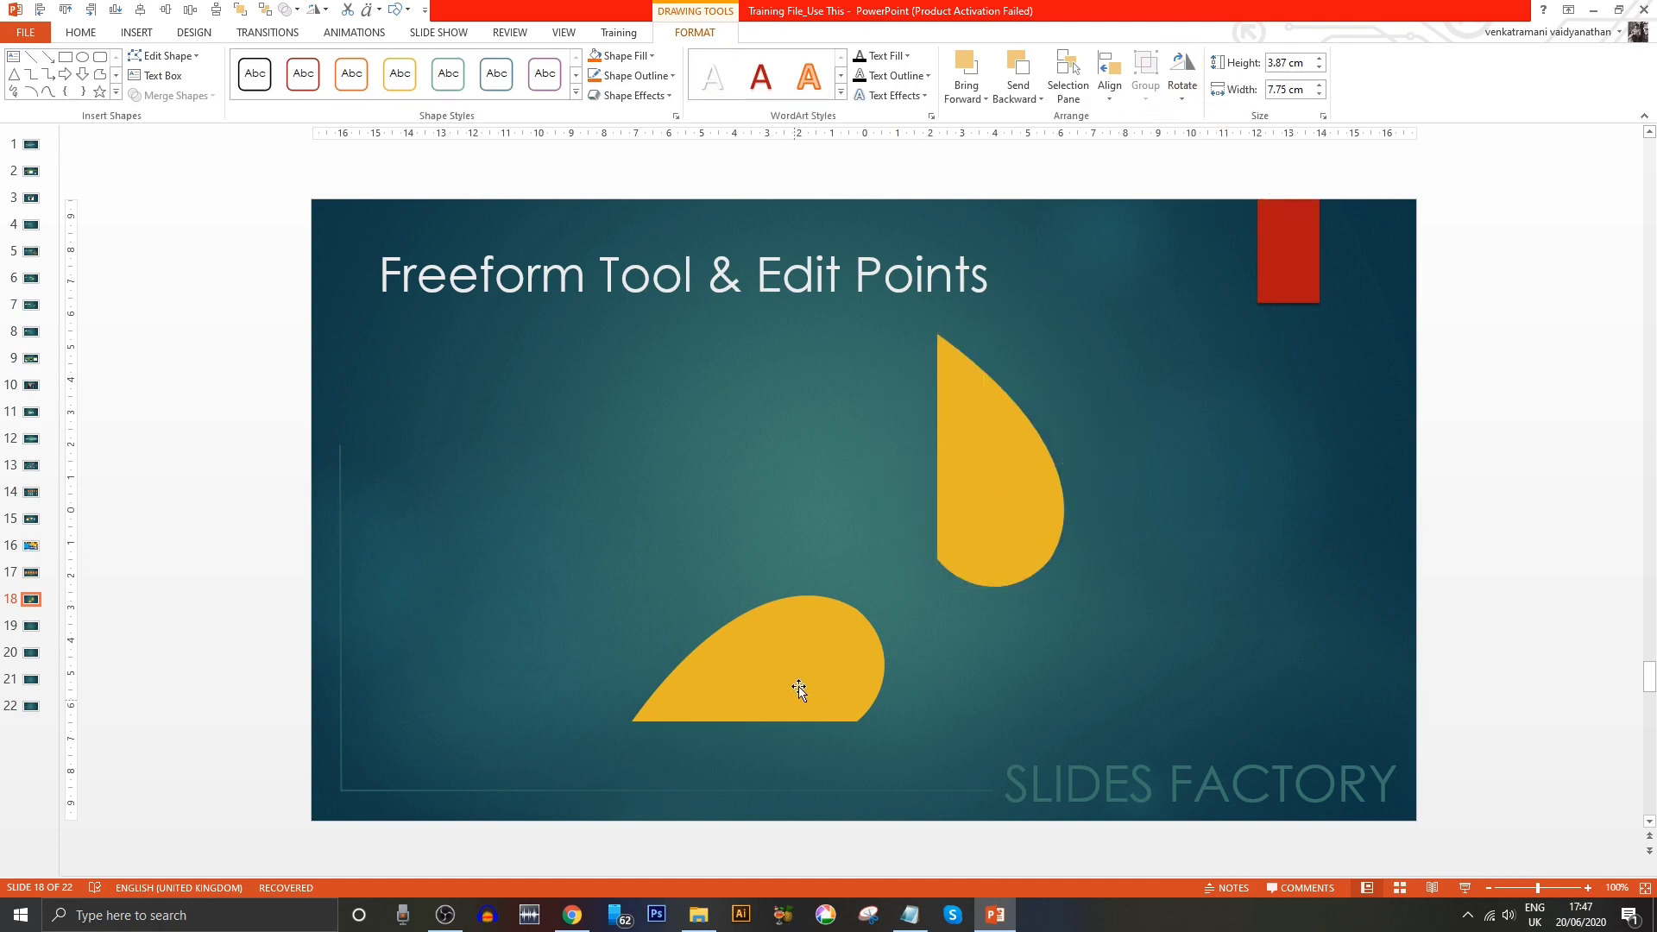
pyautogui.click(1183, 78)
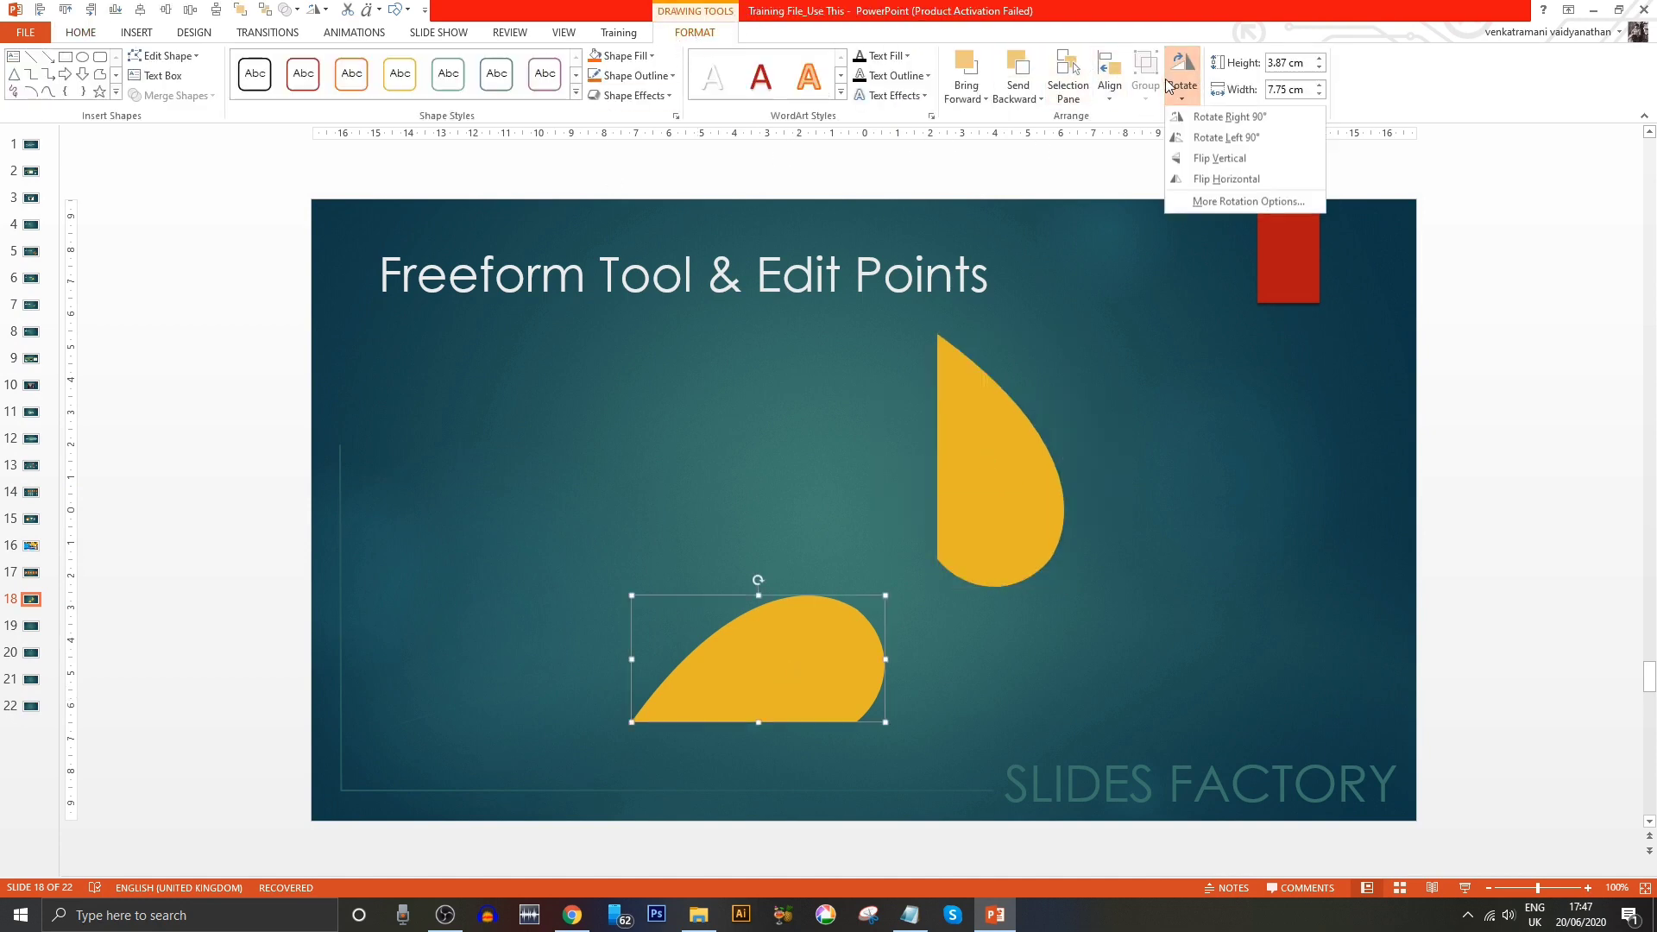
pyautogui.click(1212, 117)
pyautogui.moveTo(802, 724)
pyautogui.mouseDown()
pyautogui.moveTo(834, 491)
pyautogui.moveTo(858, 492)
pyautogui.mouseUp()
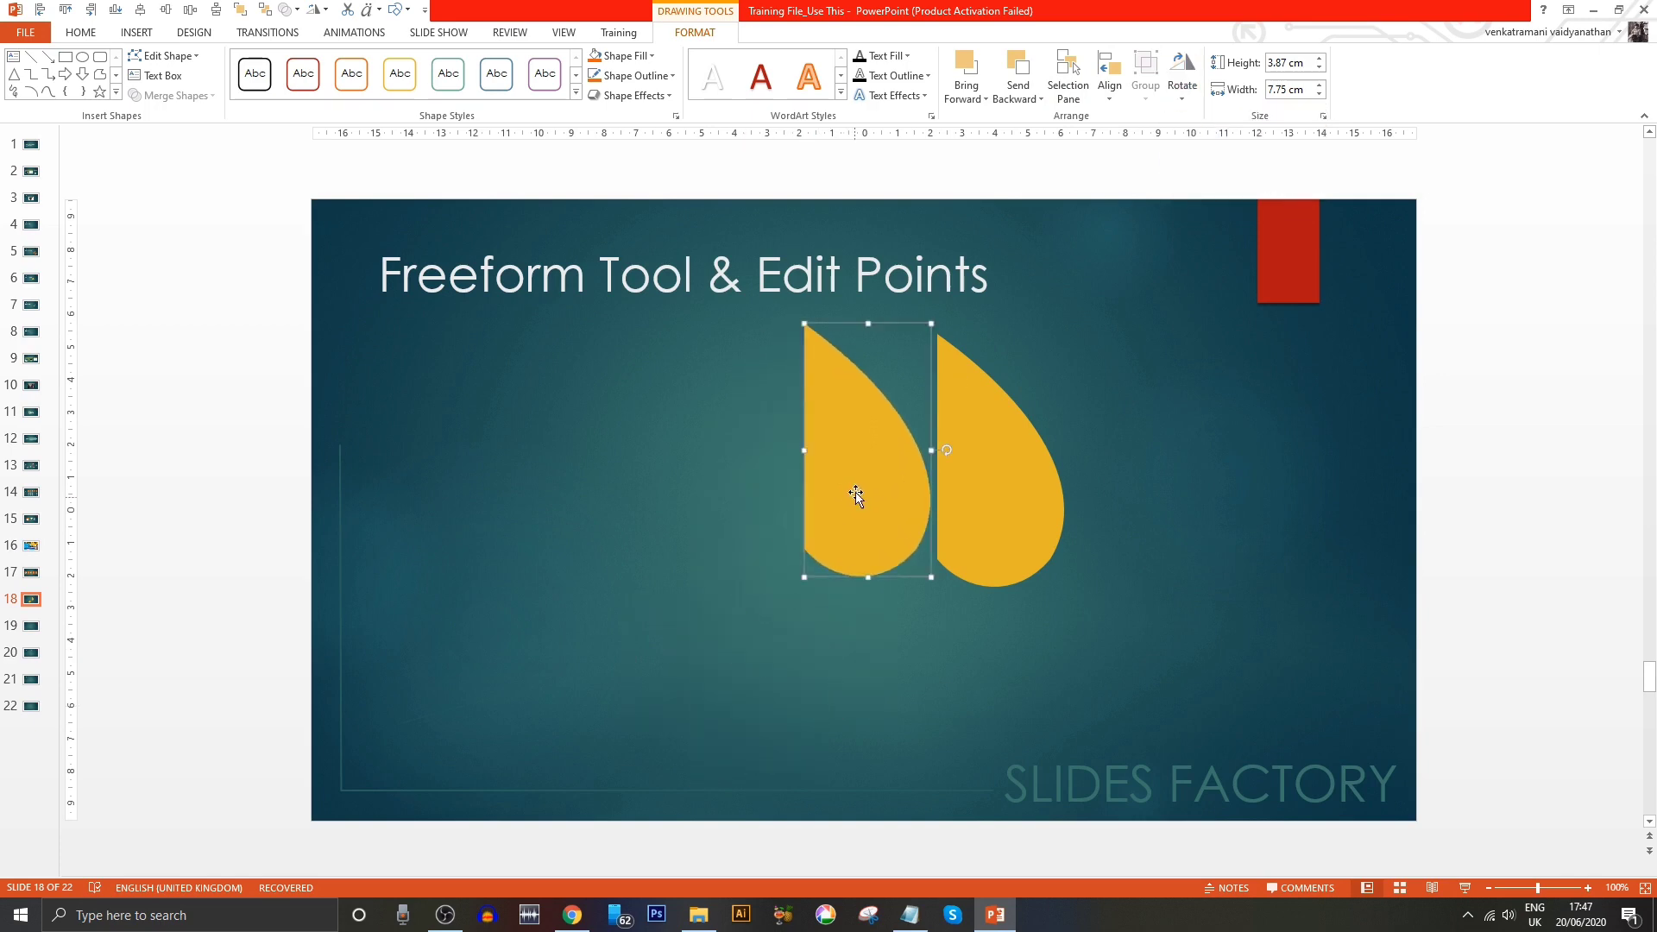
# - Flip the left teardrop horizontally and nudge it right to close the gap
pyautogui.click(1182, 99)
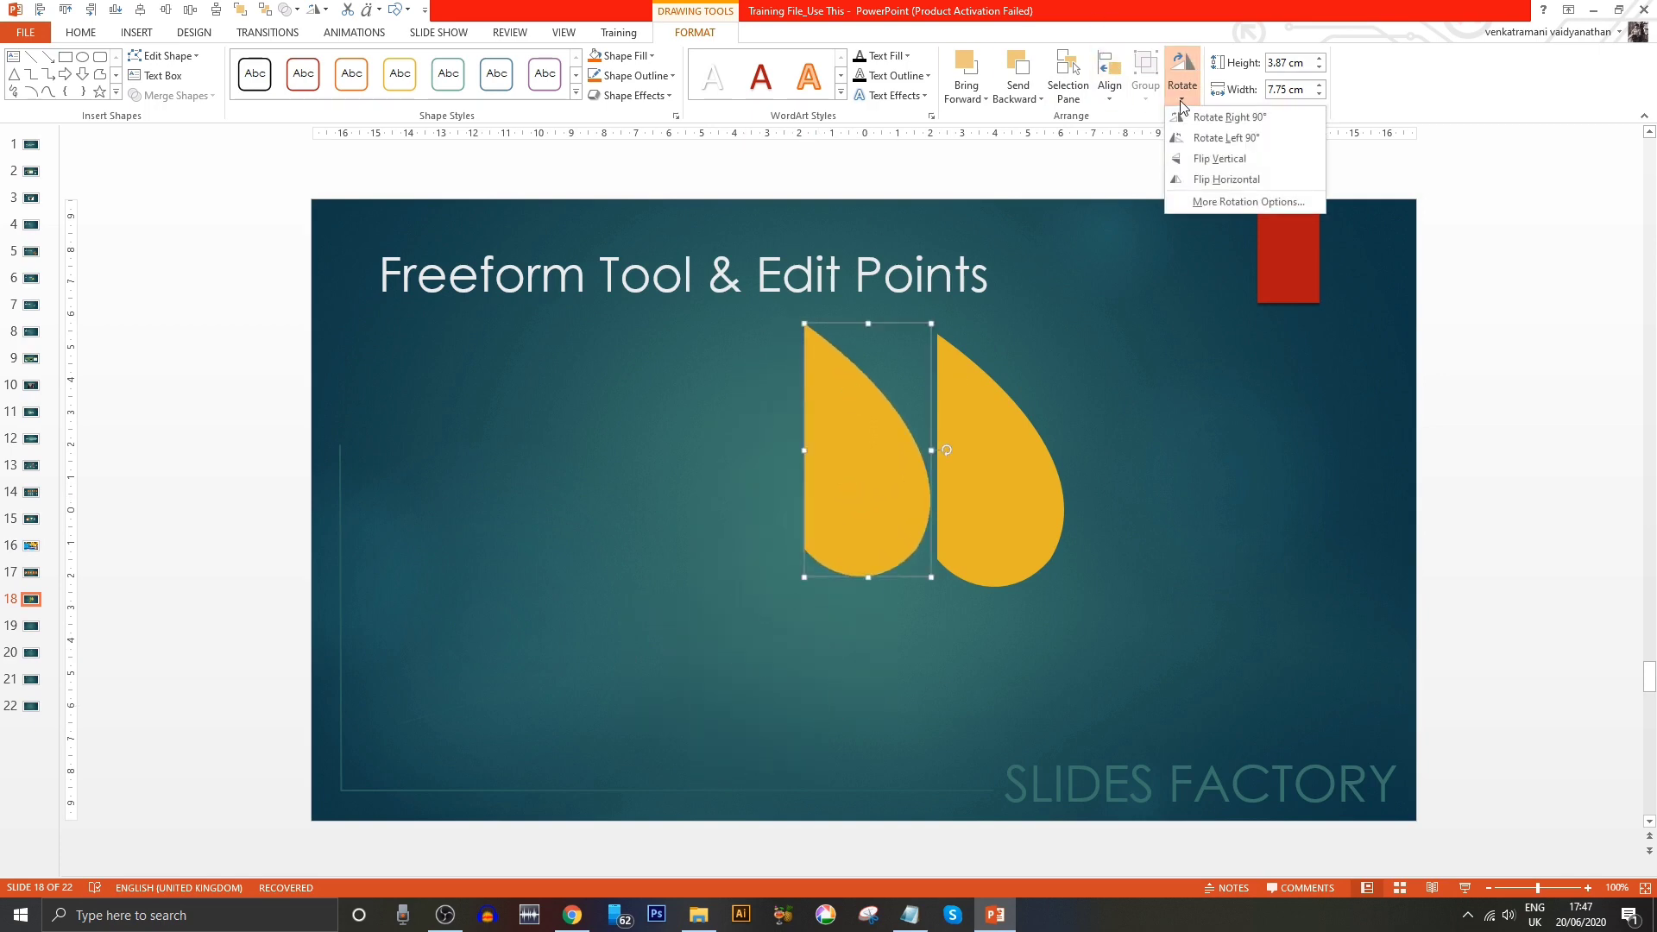
pyautogui.click(1226, 178)
pyautogui.moveTo(886, 481); pyautogui.dragTo(885, 489)
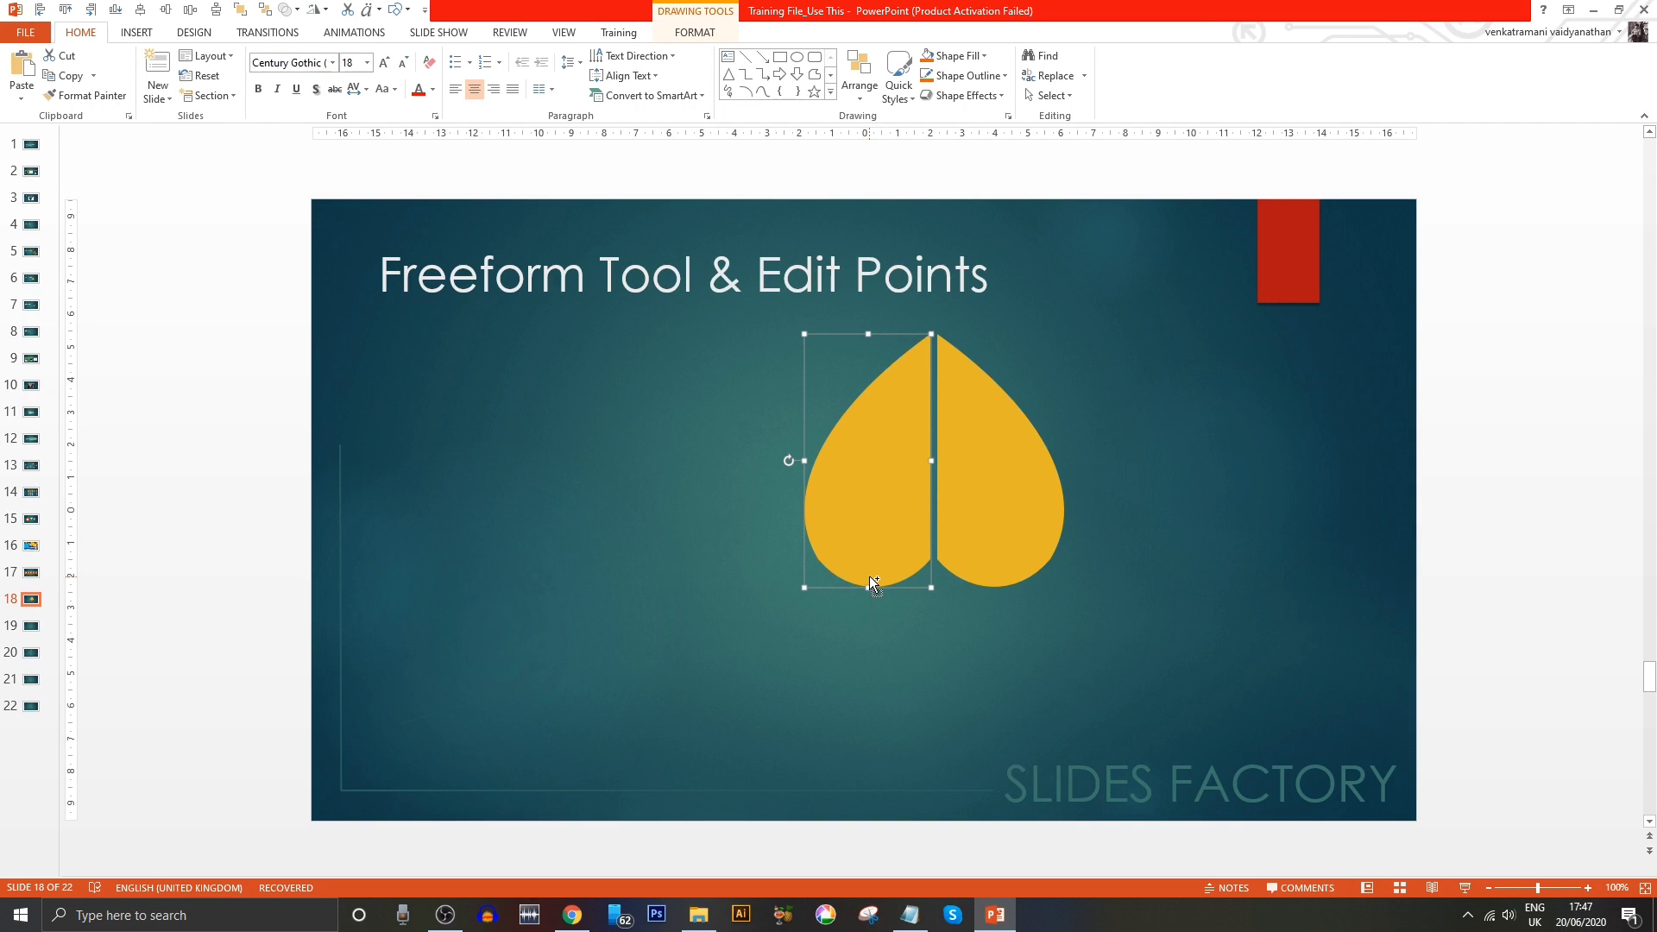
pyautogui.hotkey('ctrl', 'Right')
pyautogui.hotkey('ctrl', 'Right')
pyautogui.hotkey('ctrl', 'Right')
pyautogui.press('Escape')
# - Move both heart halves left and down, and fill the left half orange
pyautogui.click(868, 577)
pyautogui.keyDown('shift'); pyautogui.click(1001, 483); pyautogui.keyUp('shift')
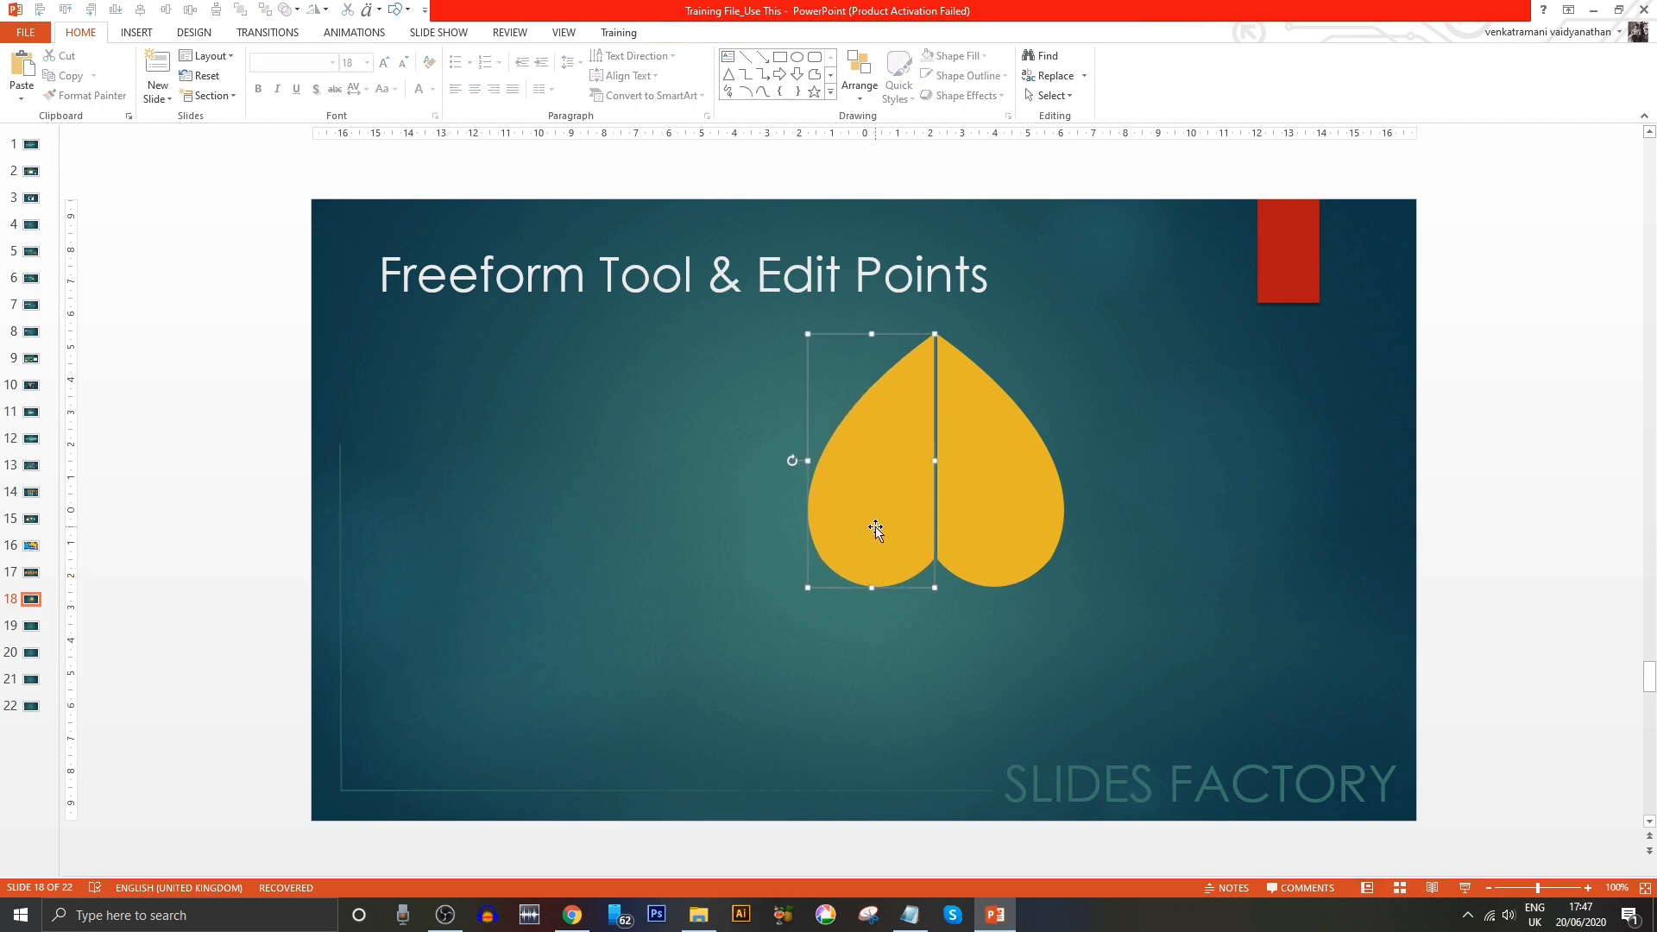
pyautogui.moveTo(1021, 481); pyautogui.dragTo(834, 592)
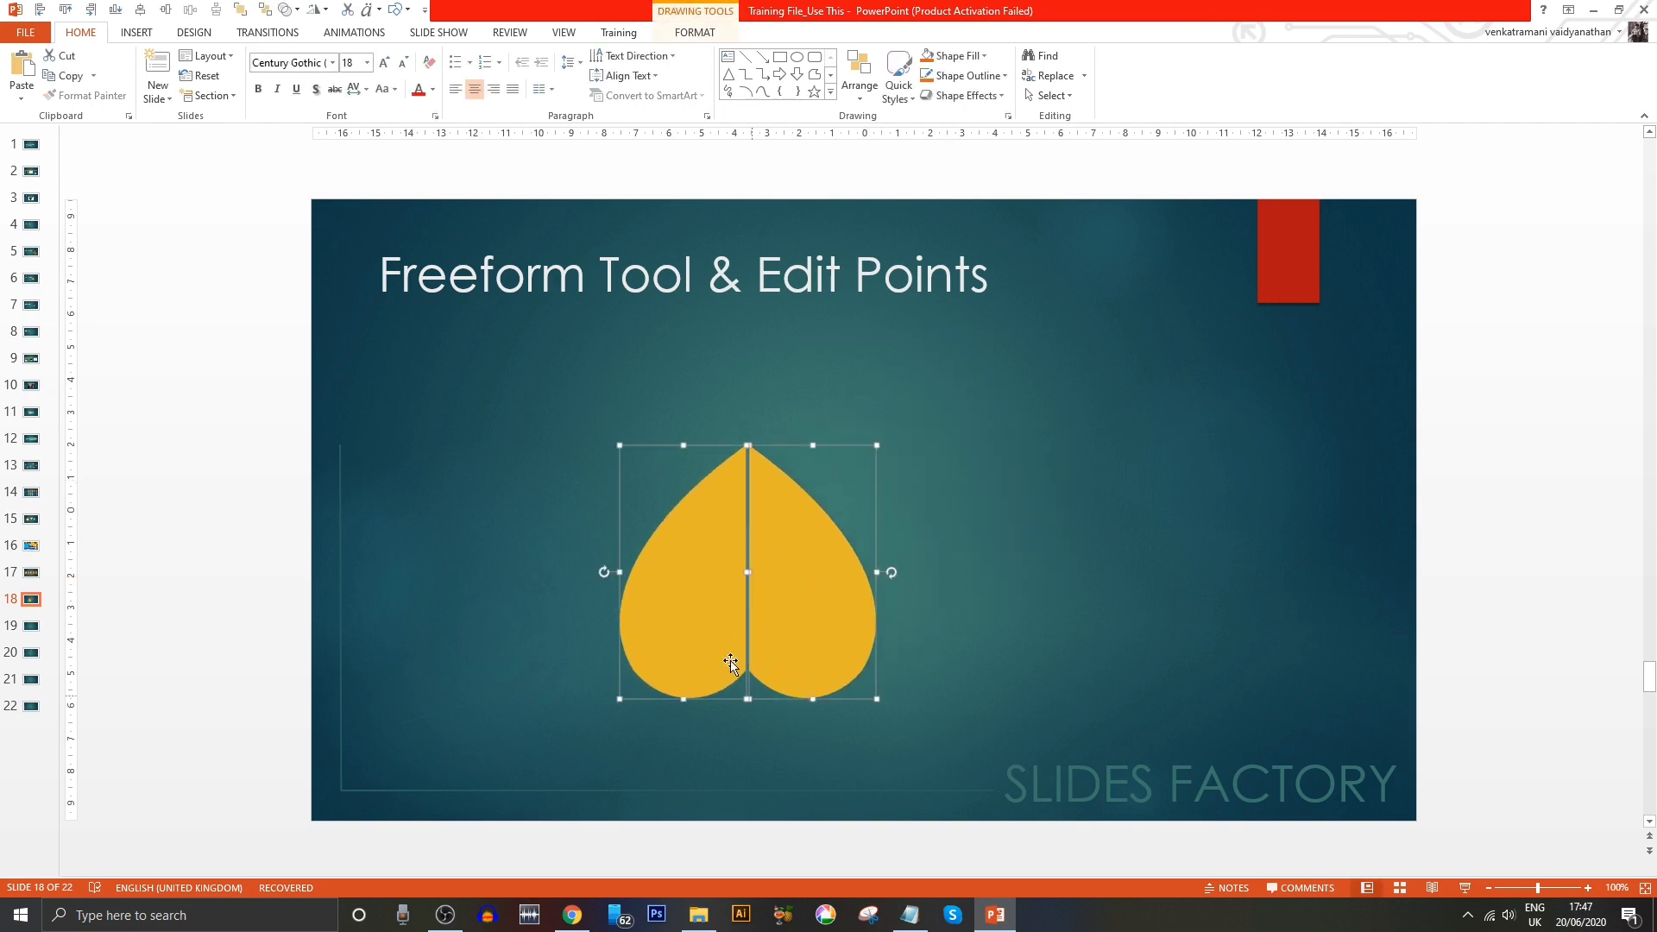
pyautogui.click(677, 621)
pyautogui.click(931, 59)
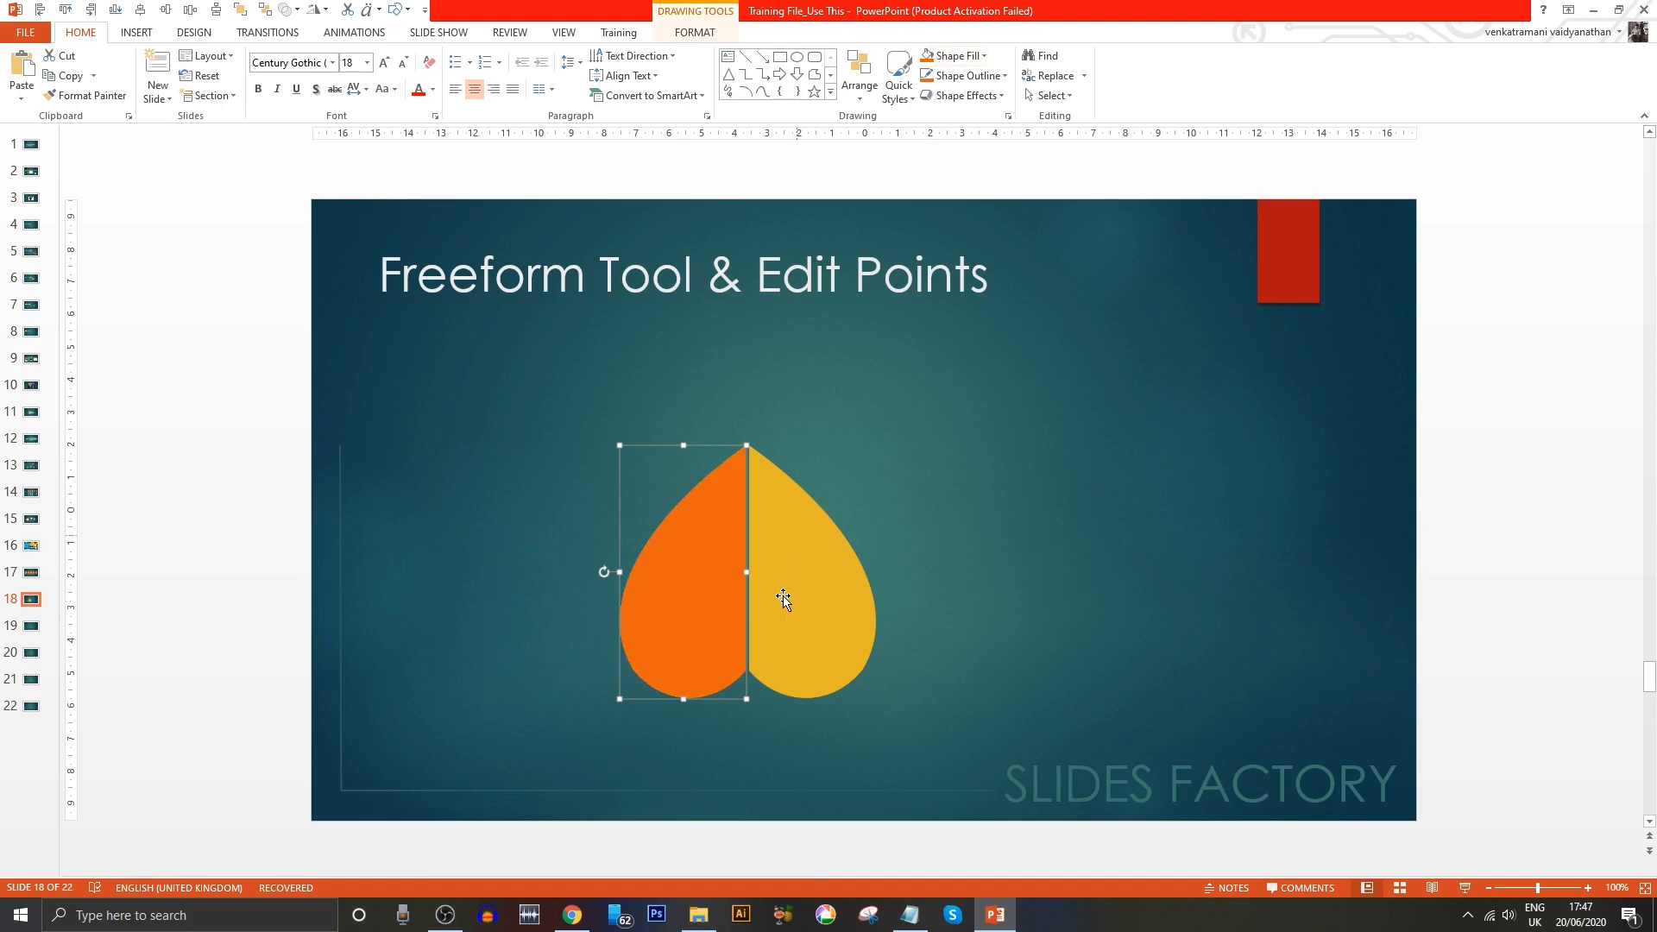
# - Fill the right half light pink, nudge it left twice, and play the slide with Shift+F5
pyautogui.click(780, 599)
pyautogui.click(972, 61)
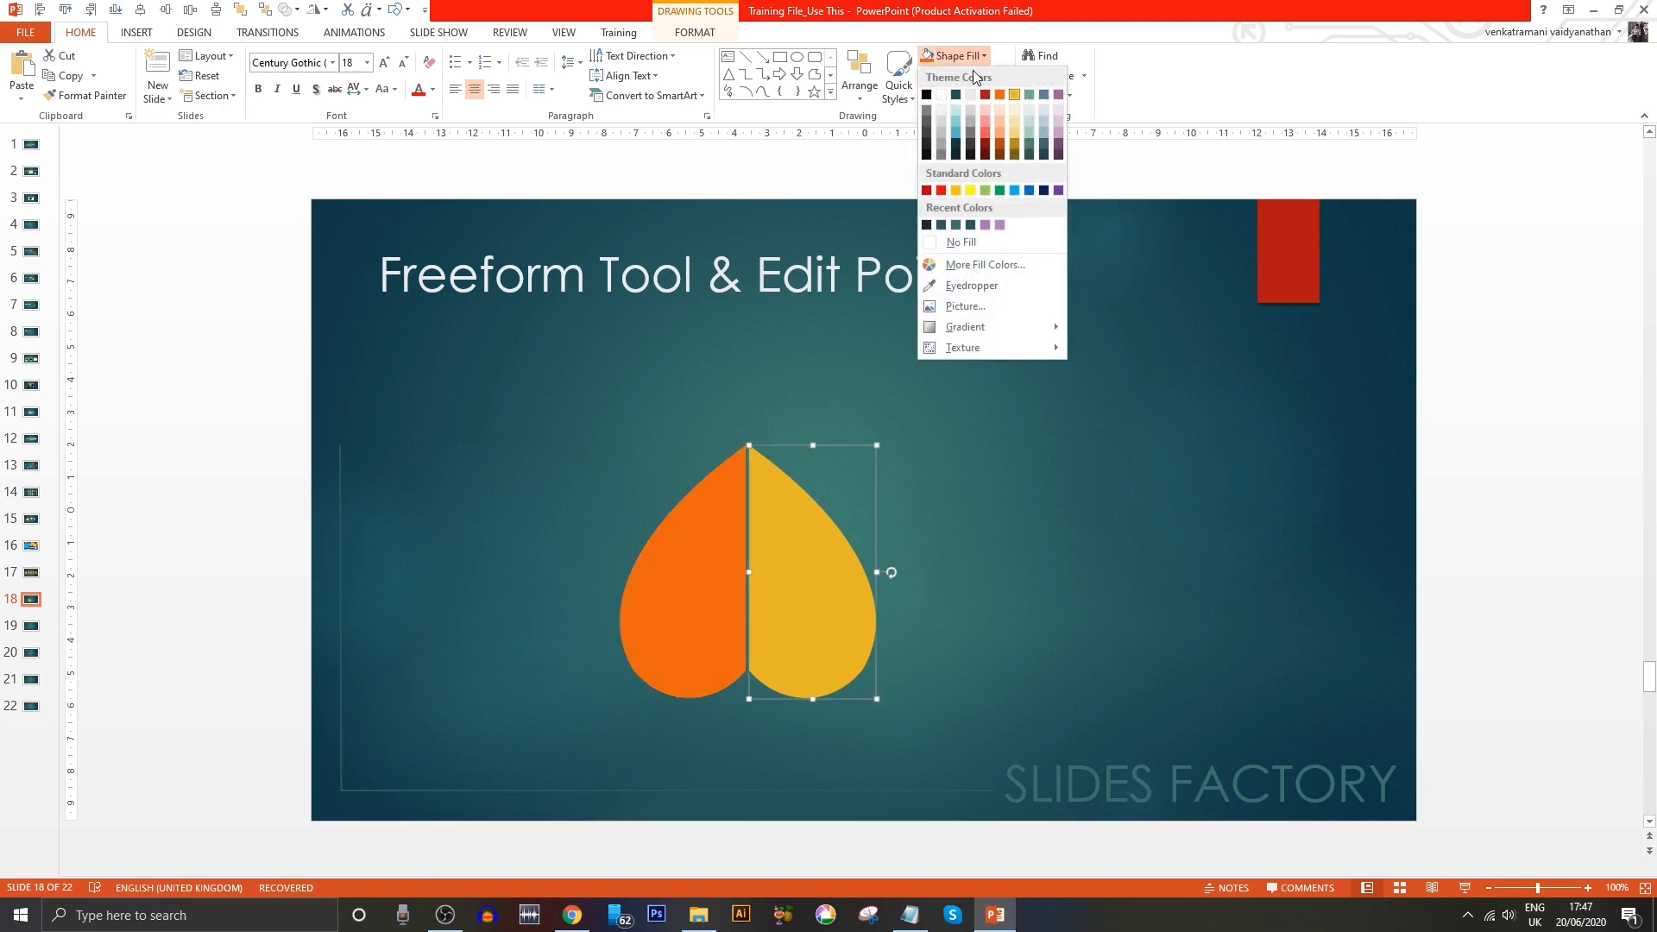
pyautogui.click(986, 114)
pyautogui.click(768, 620)
pyautogui.hotkey('ctrl', 'Left')
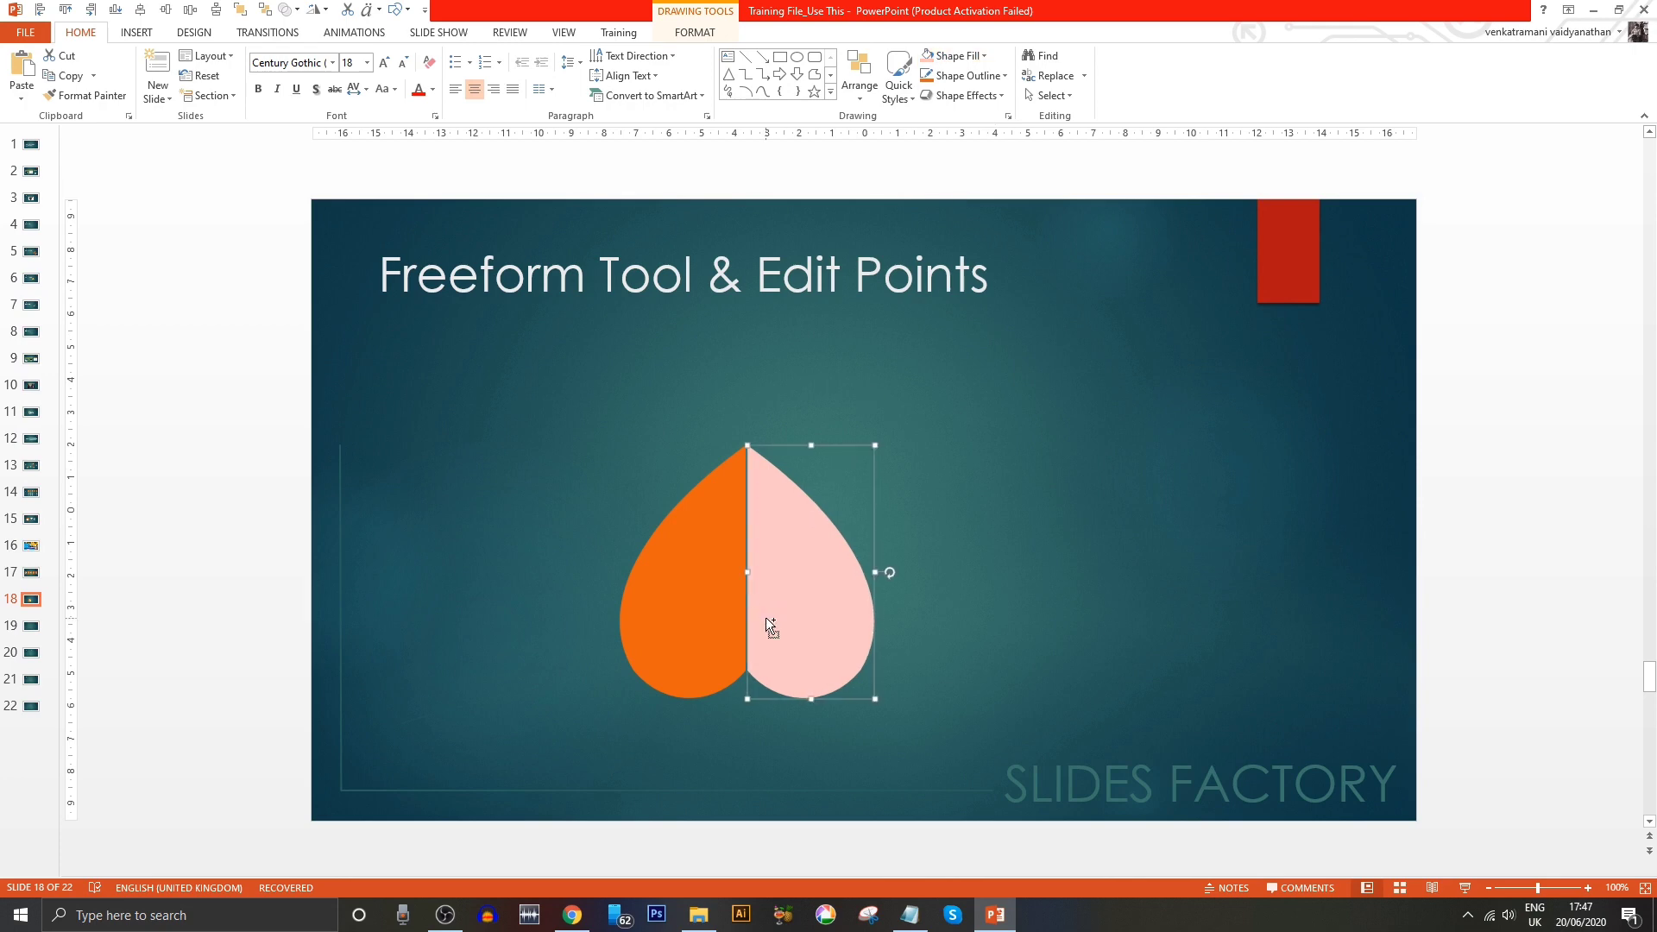
pyautogui.hotkey('ctrl', 'Left')
pyautogui.hotkey('ctrl', 'Left')
pyautogui.hotkey('ctrl', 'Left')
pyautogui.hotkey('ctrl', 'Left')
pyautogui.press('Escape')
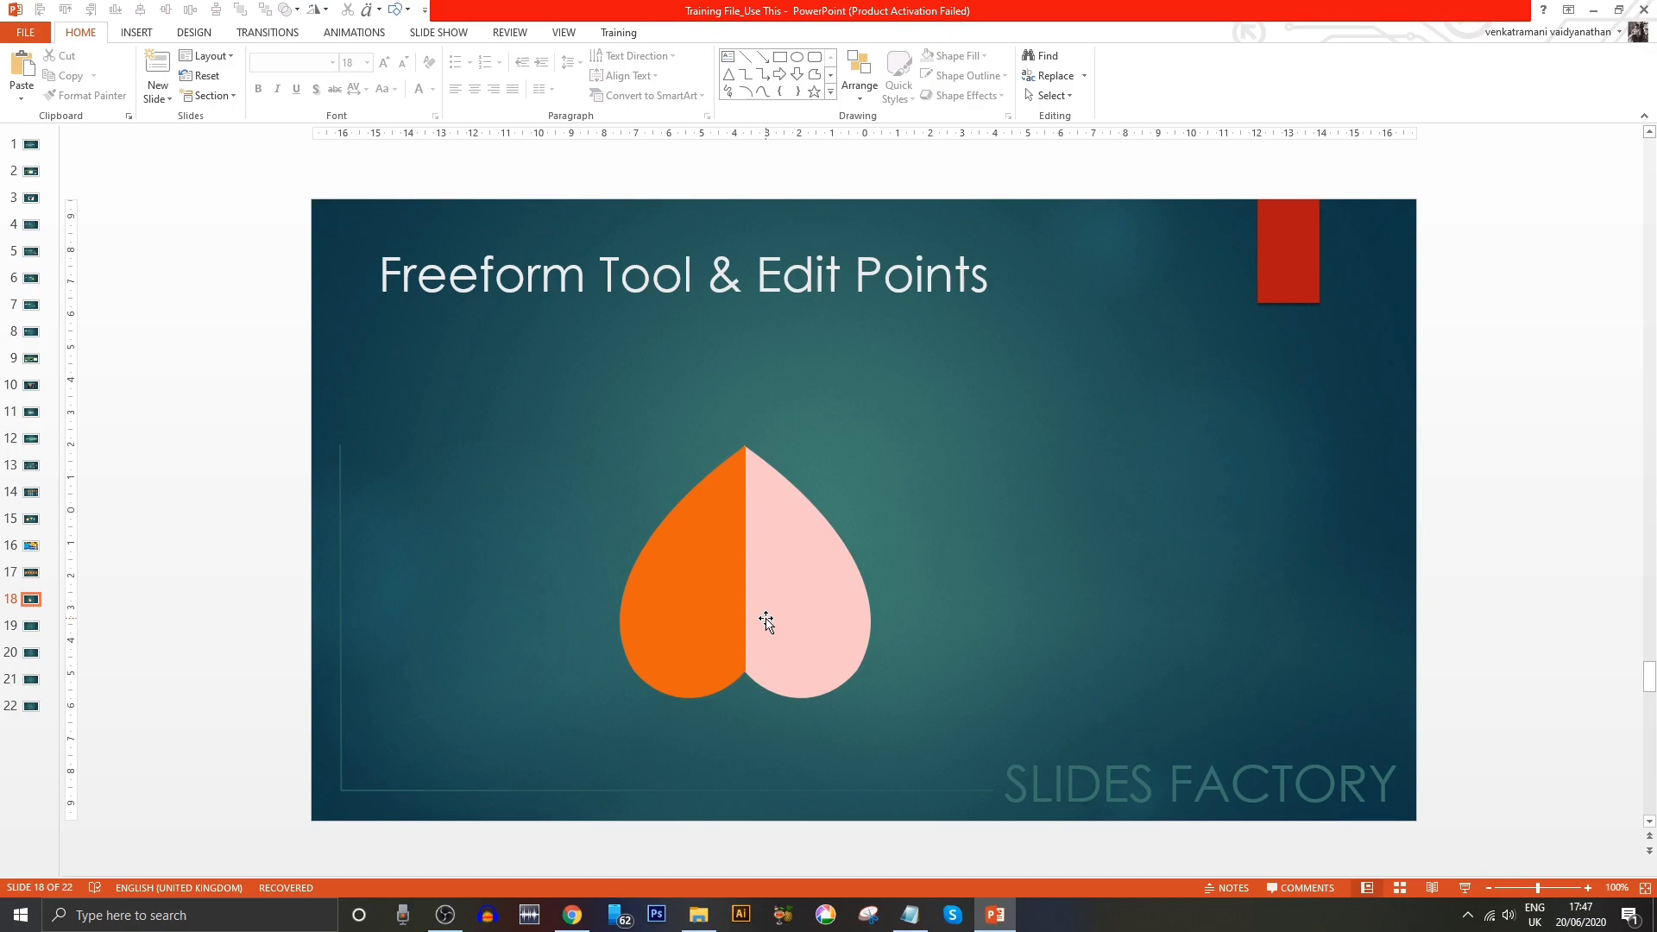
pyautogui.hotkey('shift', 'F5')
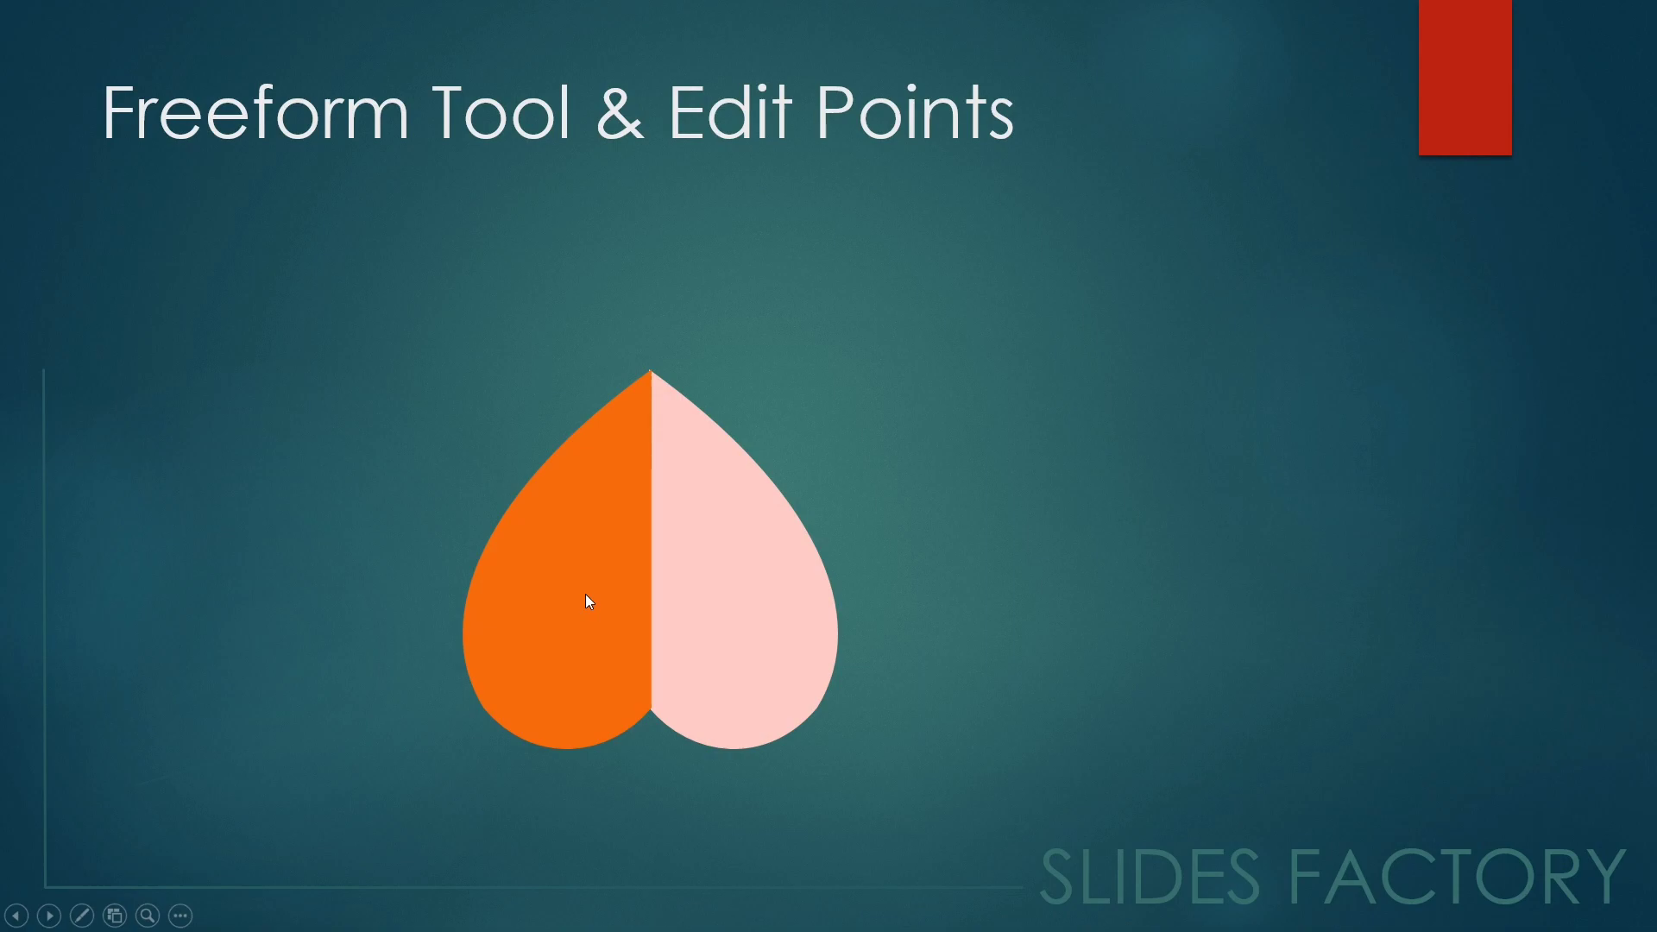
# - End the show, remove the heart halves, and scroll to slide 19, Autoshapes
pyautogui.press('Escape')
pyautogui.click(697, 587)
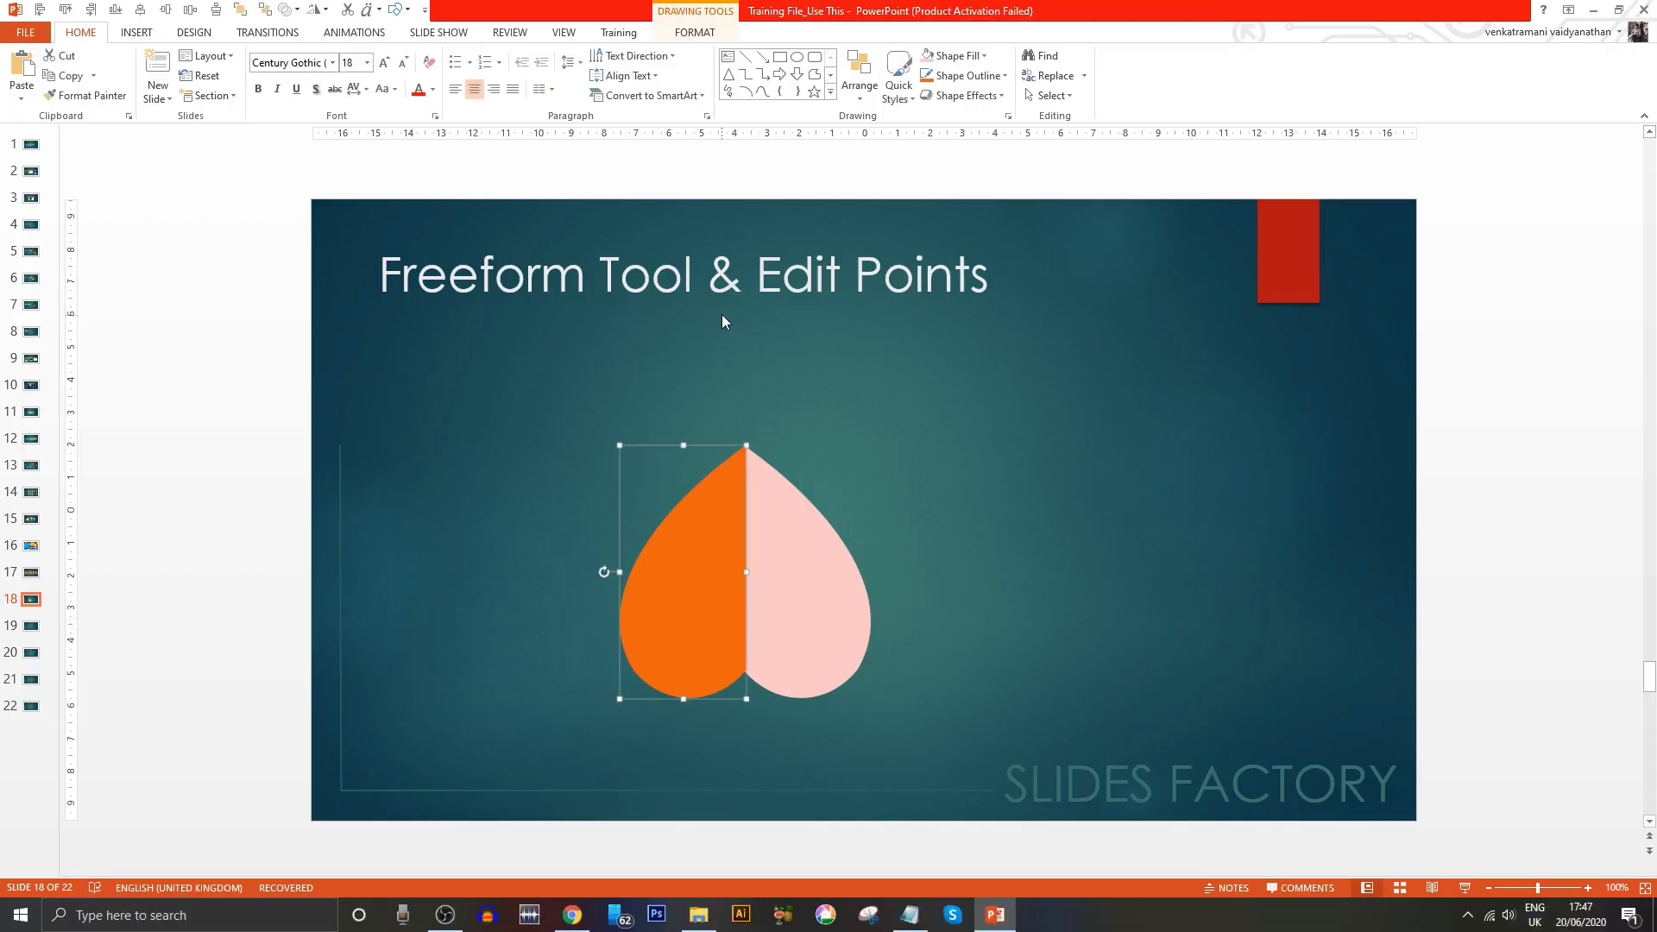
pyautogui.hotkey('ctrl', 'z')
pyautogui.hotkey('ctrl', 'z')
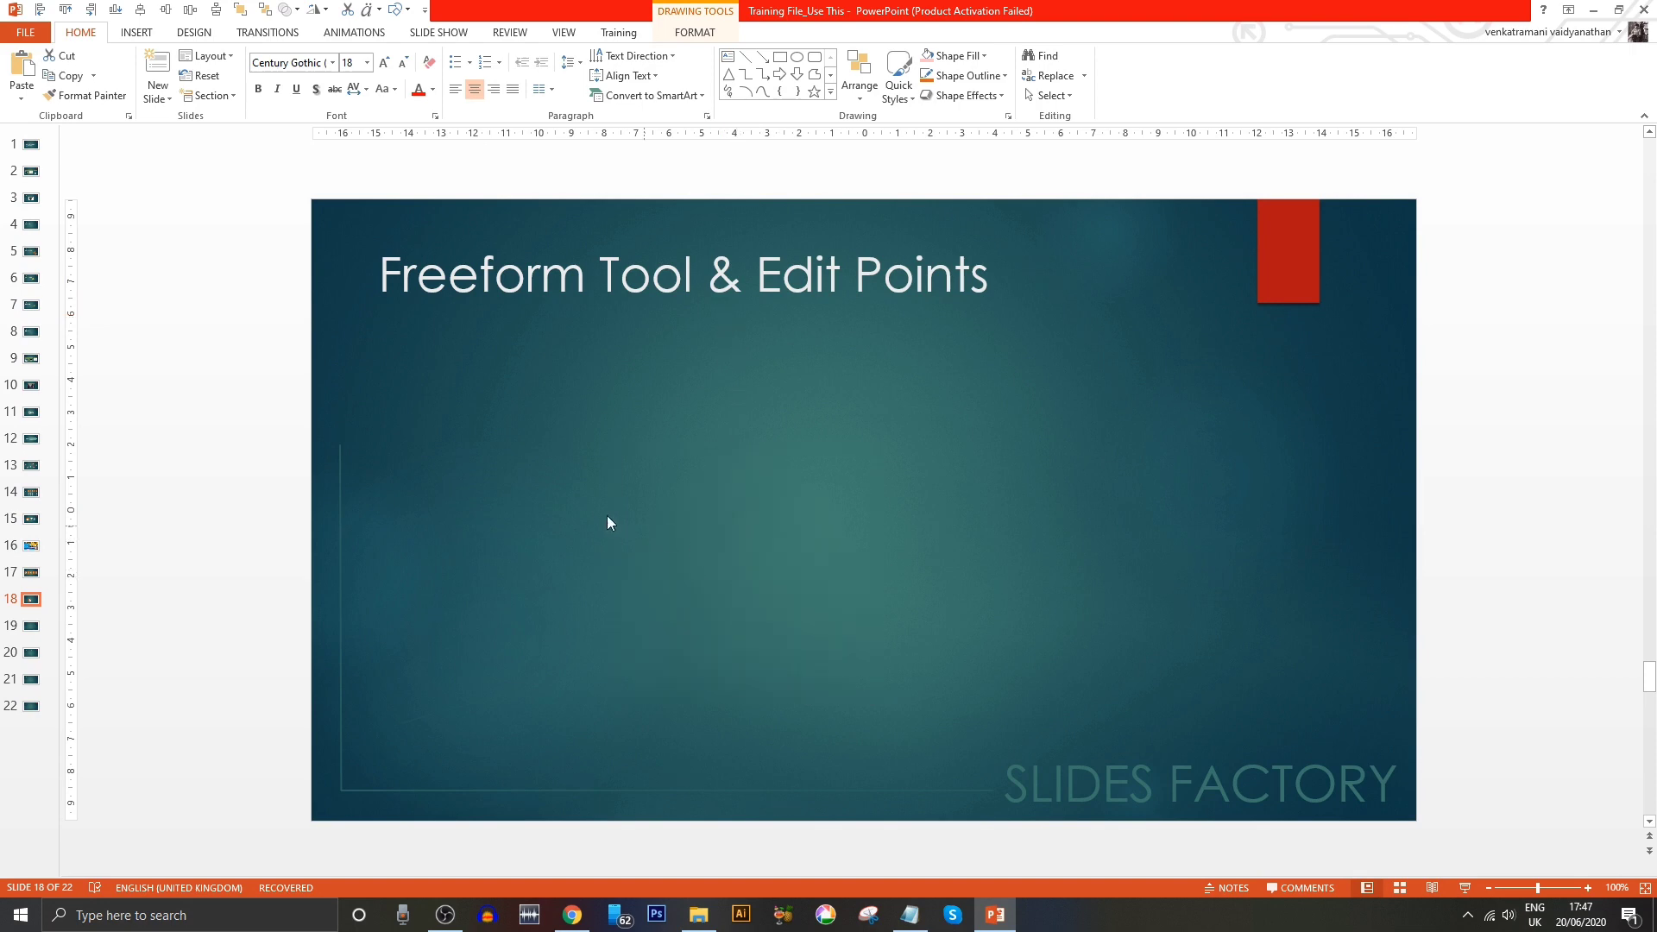
pyautogui.scroll(-1, 608, 507)
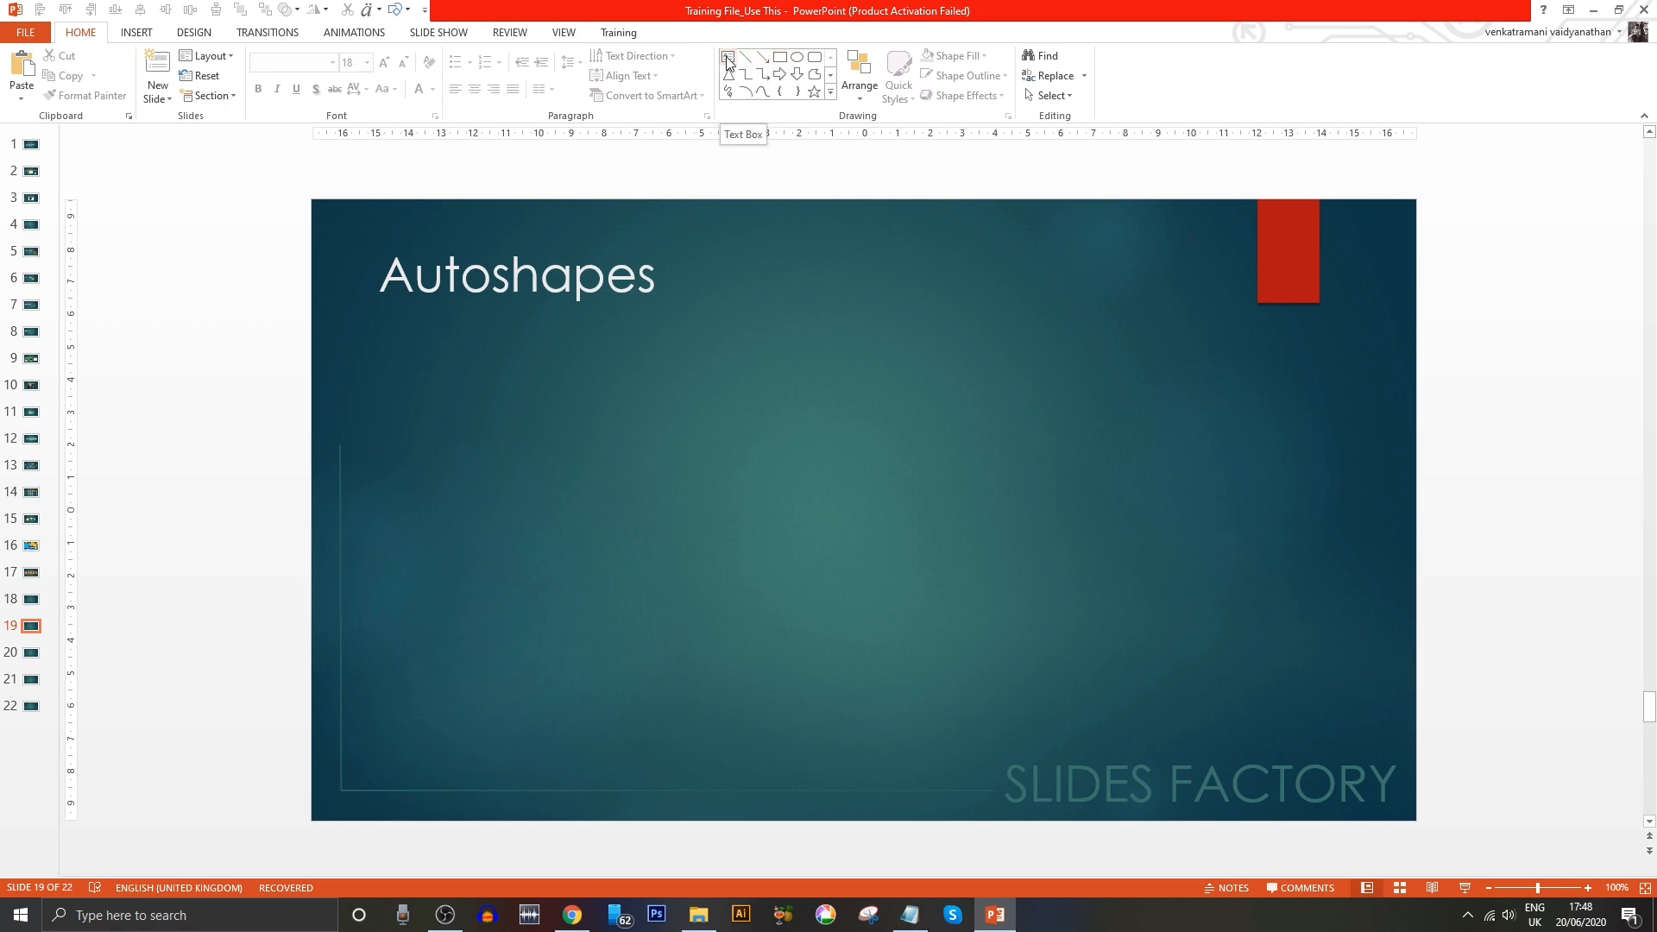
# - Draw a rectangle, type test text 'sdfsdfdfs' into it, then delete it
pyautogui.click(782, 67)
pyautogui.moveTo(558, 427); pyautogui.dragTo(963, 678)
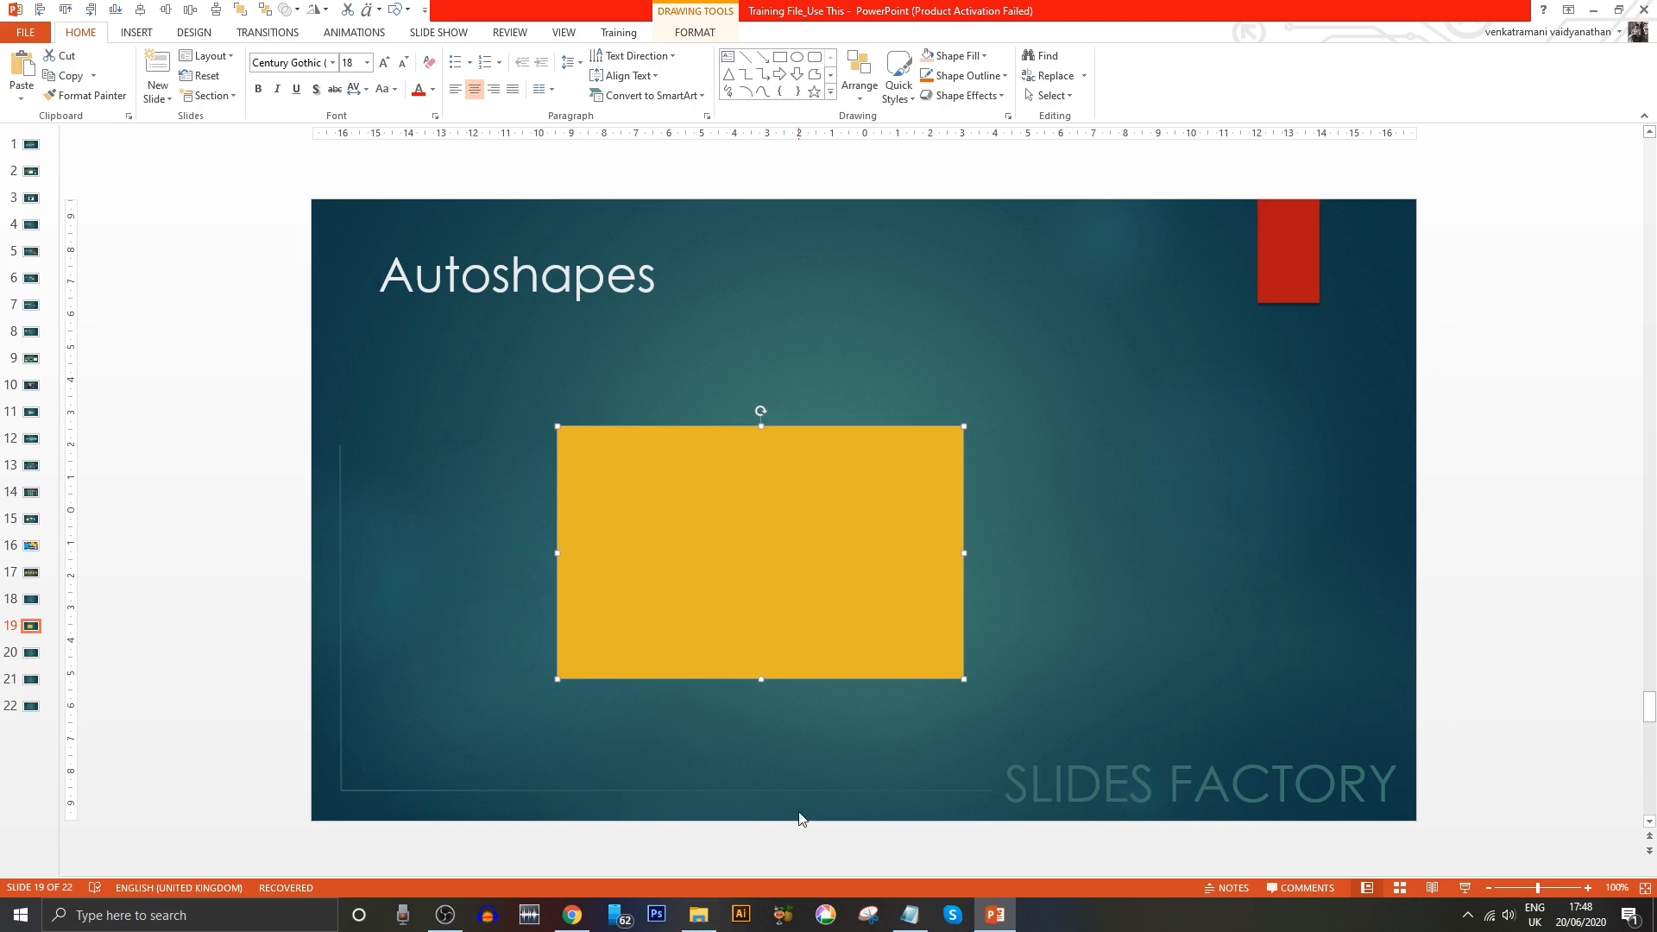
pyautogui.write('sdfsdfdfs')
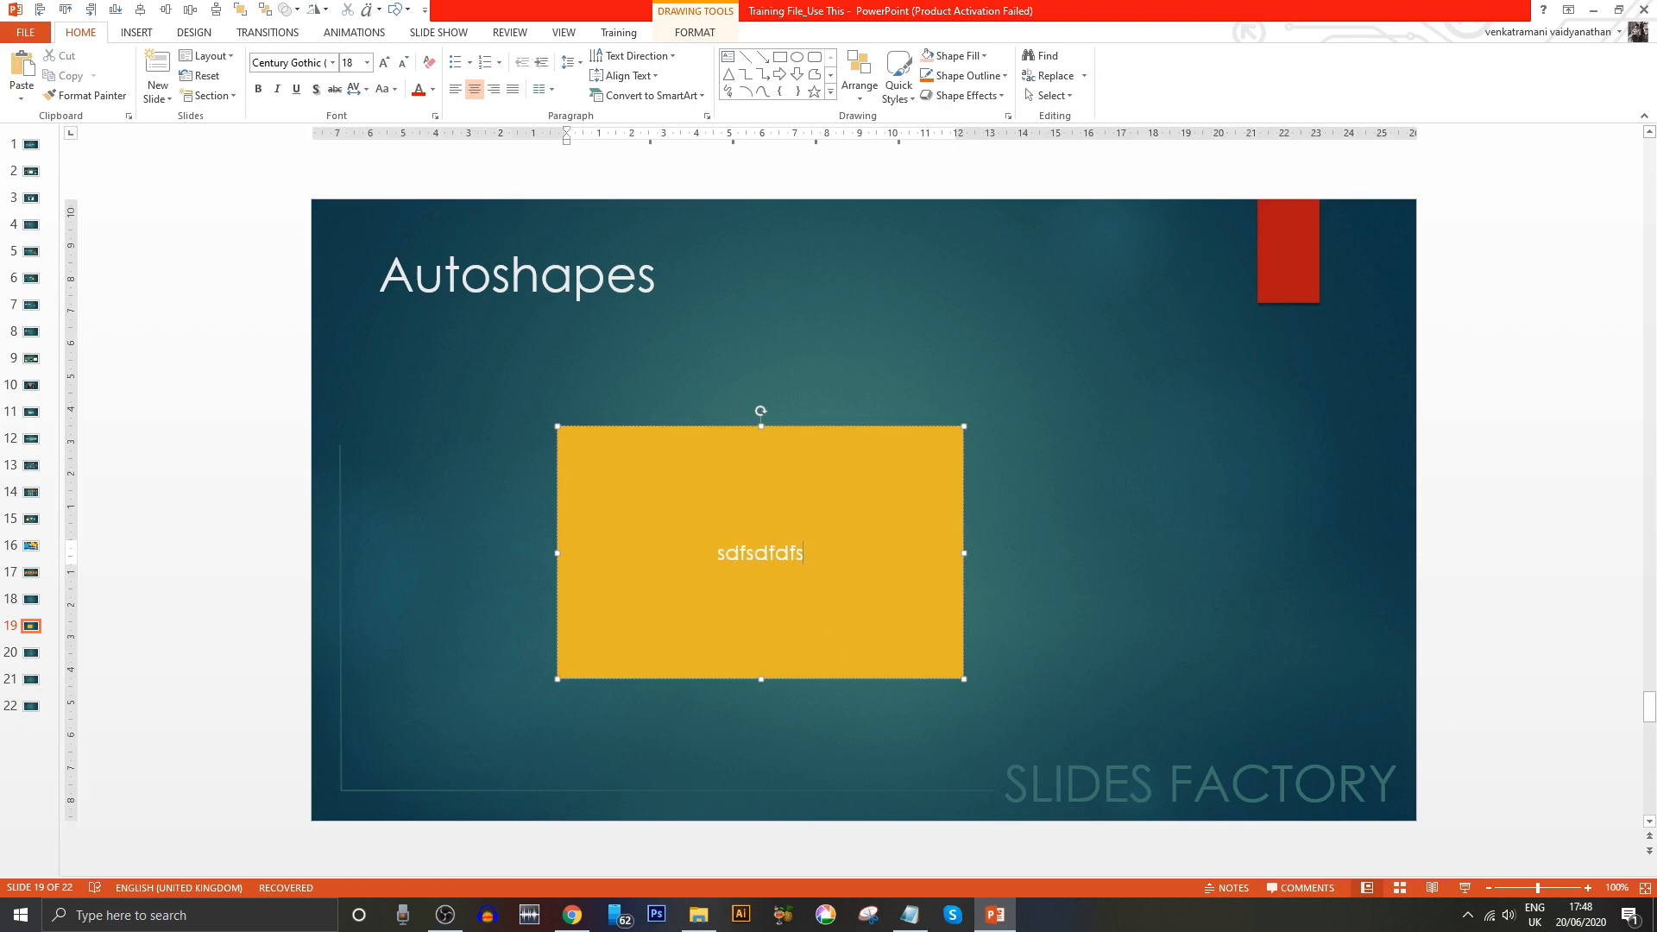
pyautogui.press('Escape')
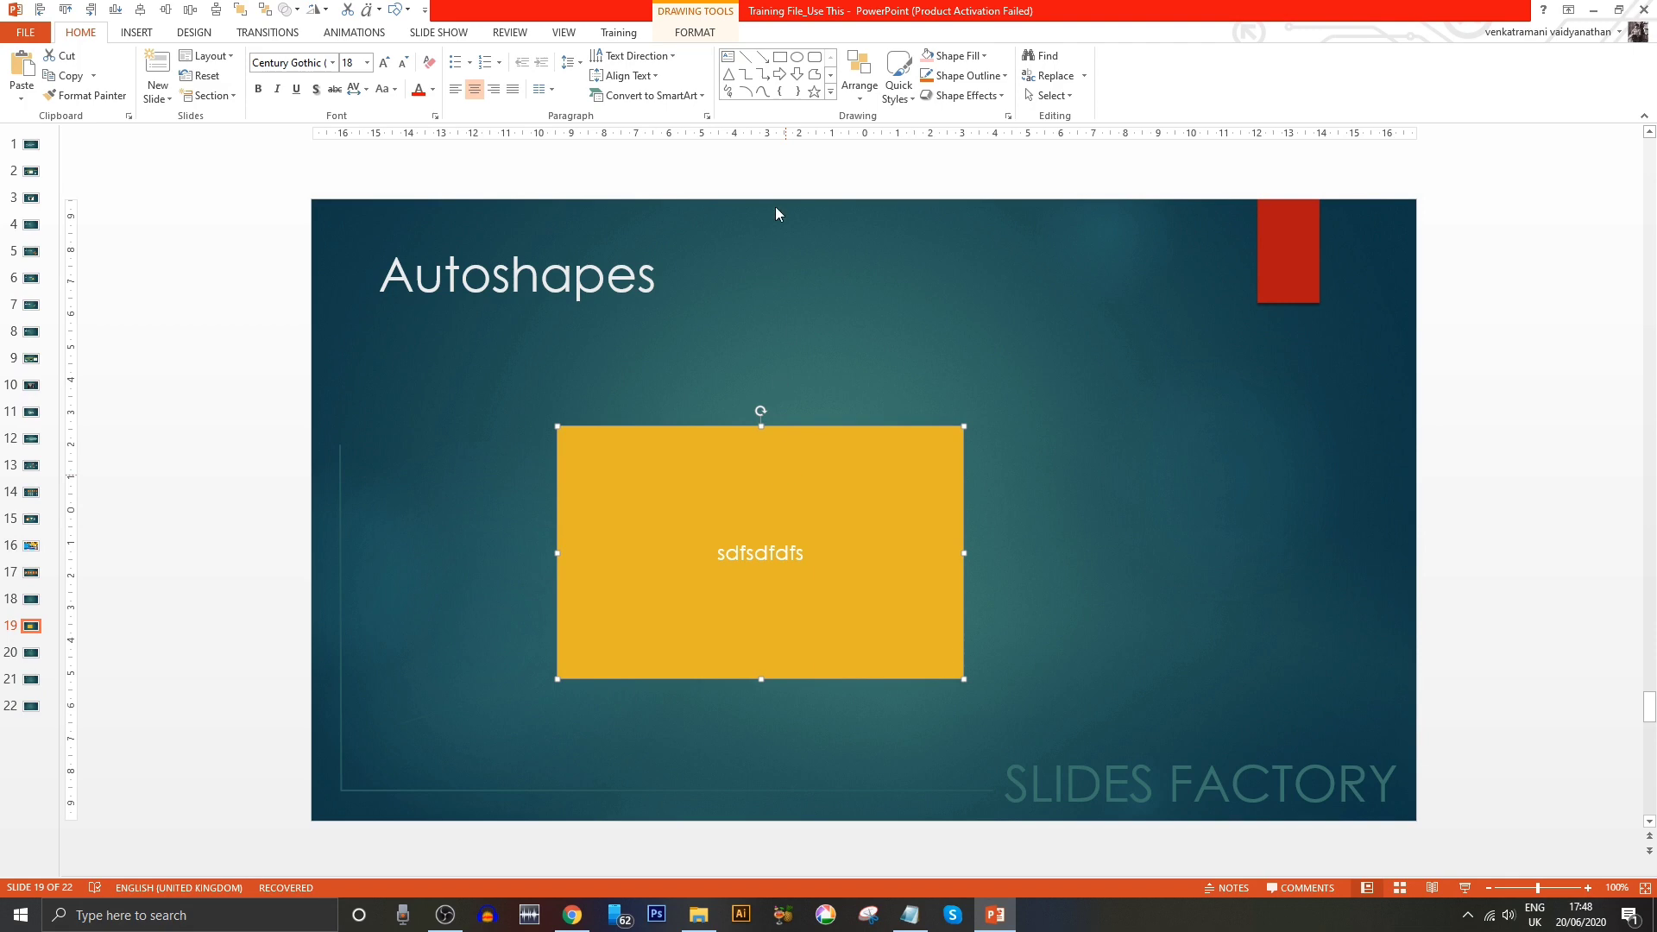
pyautogui.press('Delete')
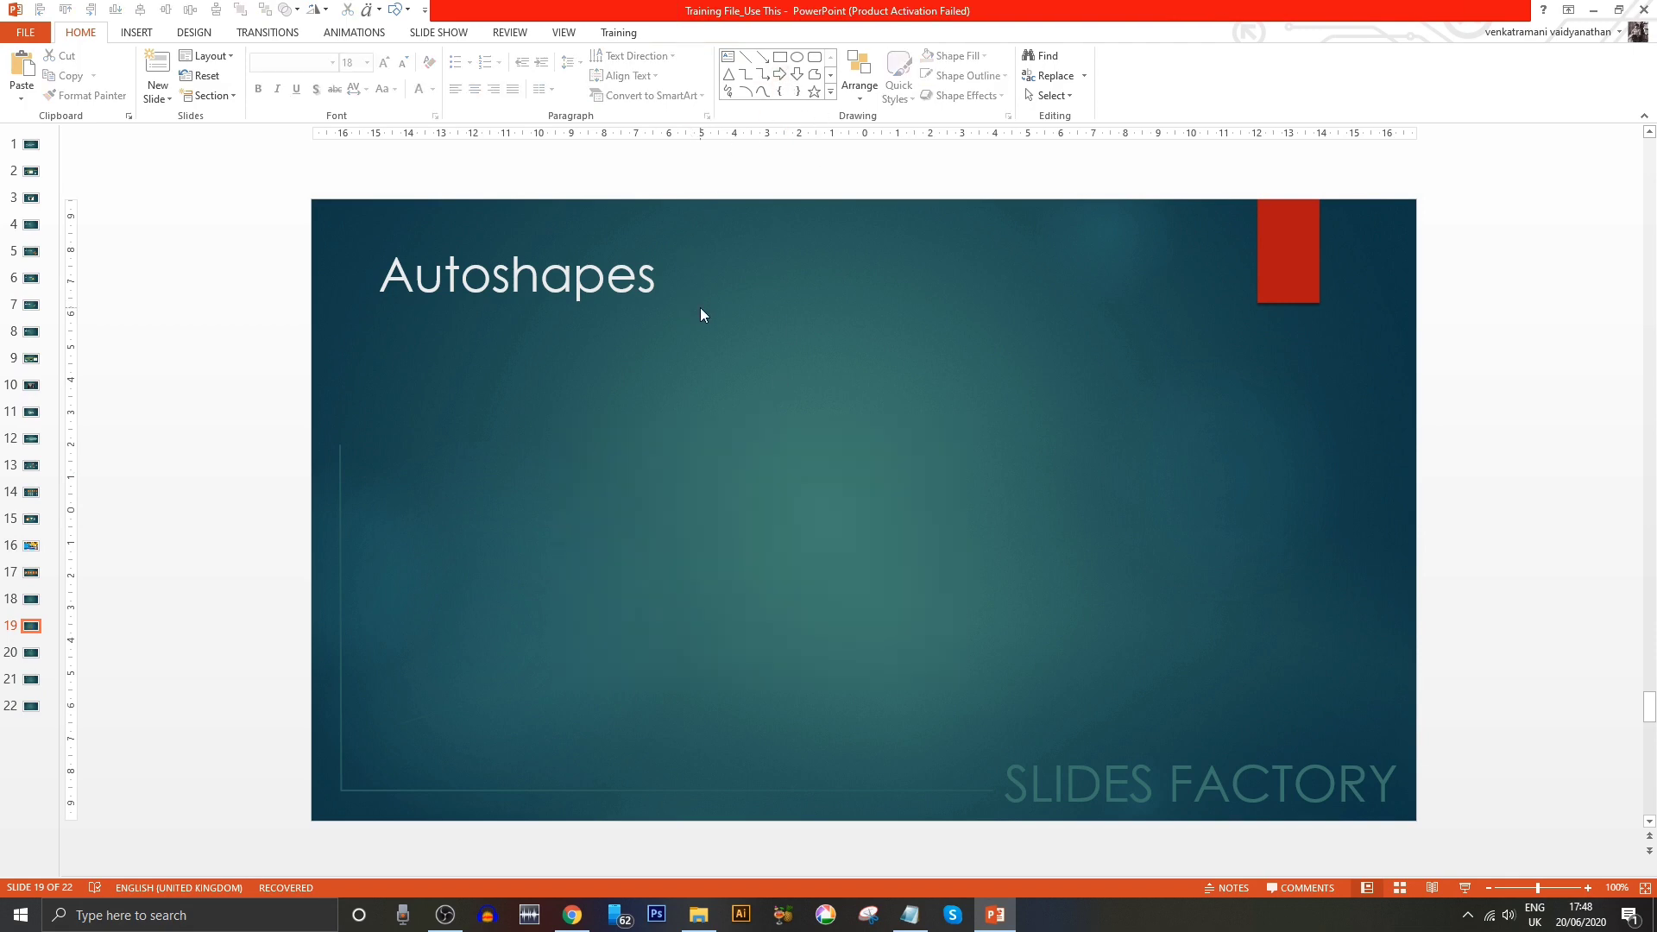
# - Back on the Autoshapes slide, draw and delete two practice squares near the centre
pyautogui.scroll(2, 702, 326)
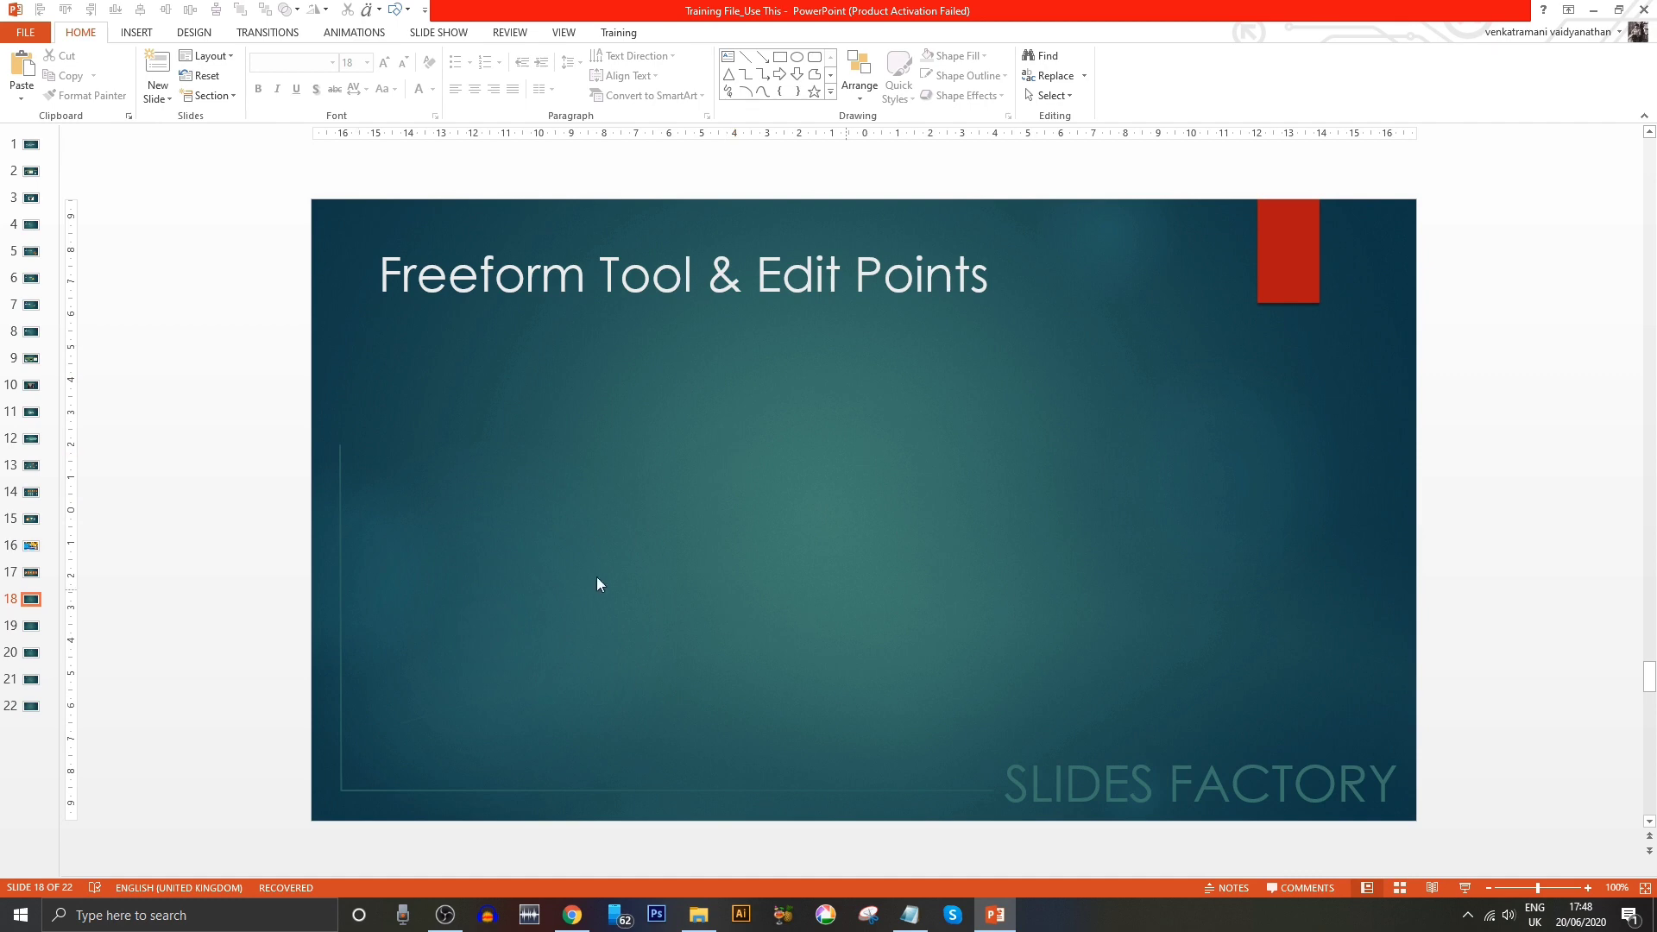
pyautogui.click(32, 627)
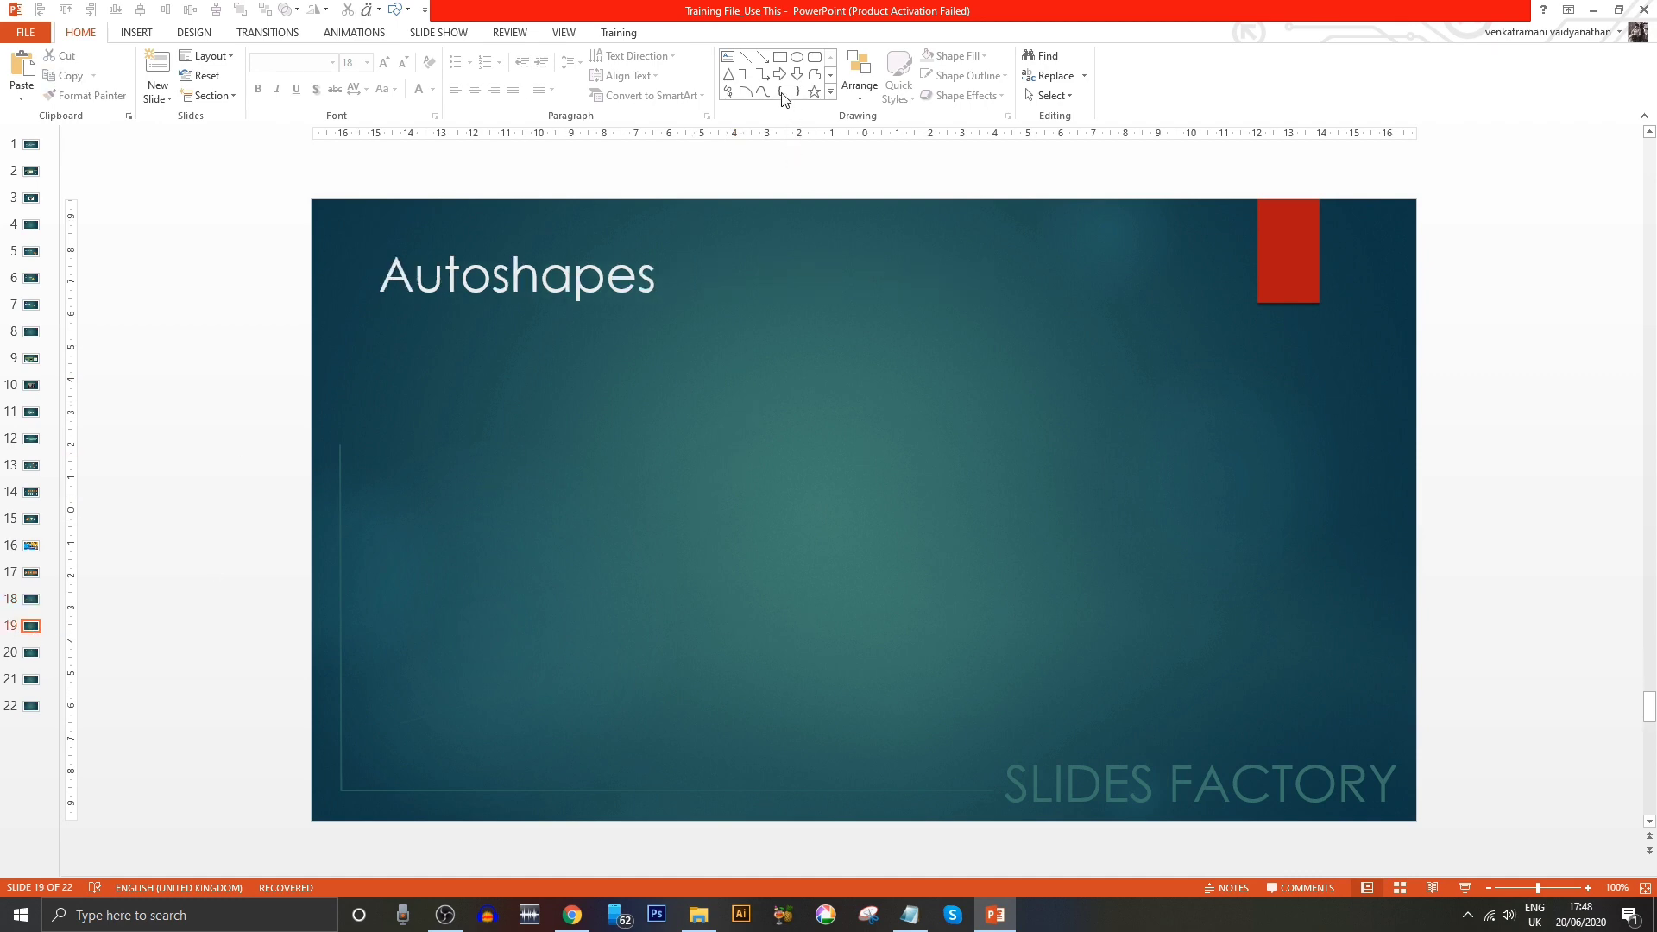
pyautogui.click(798, 58)
pyautogui.click(781, 57)
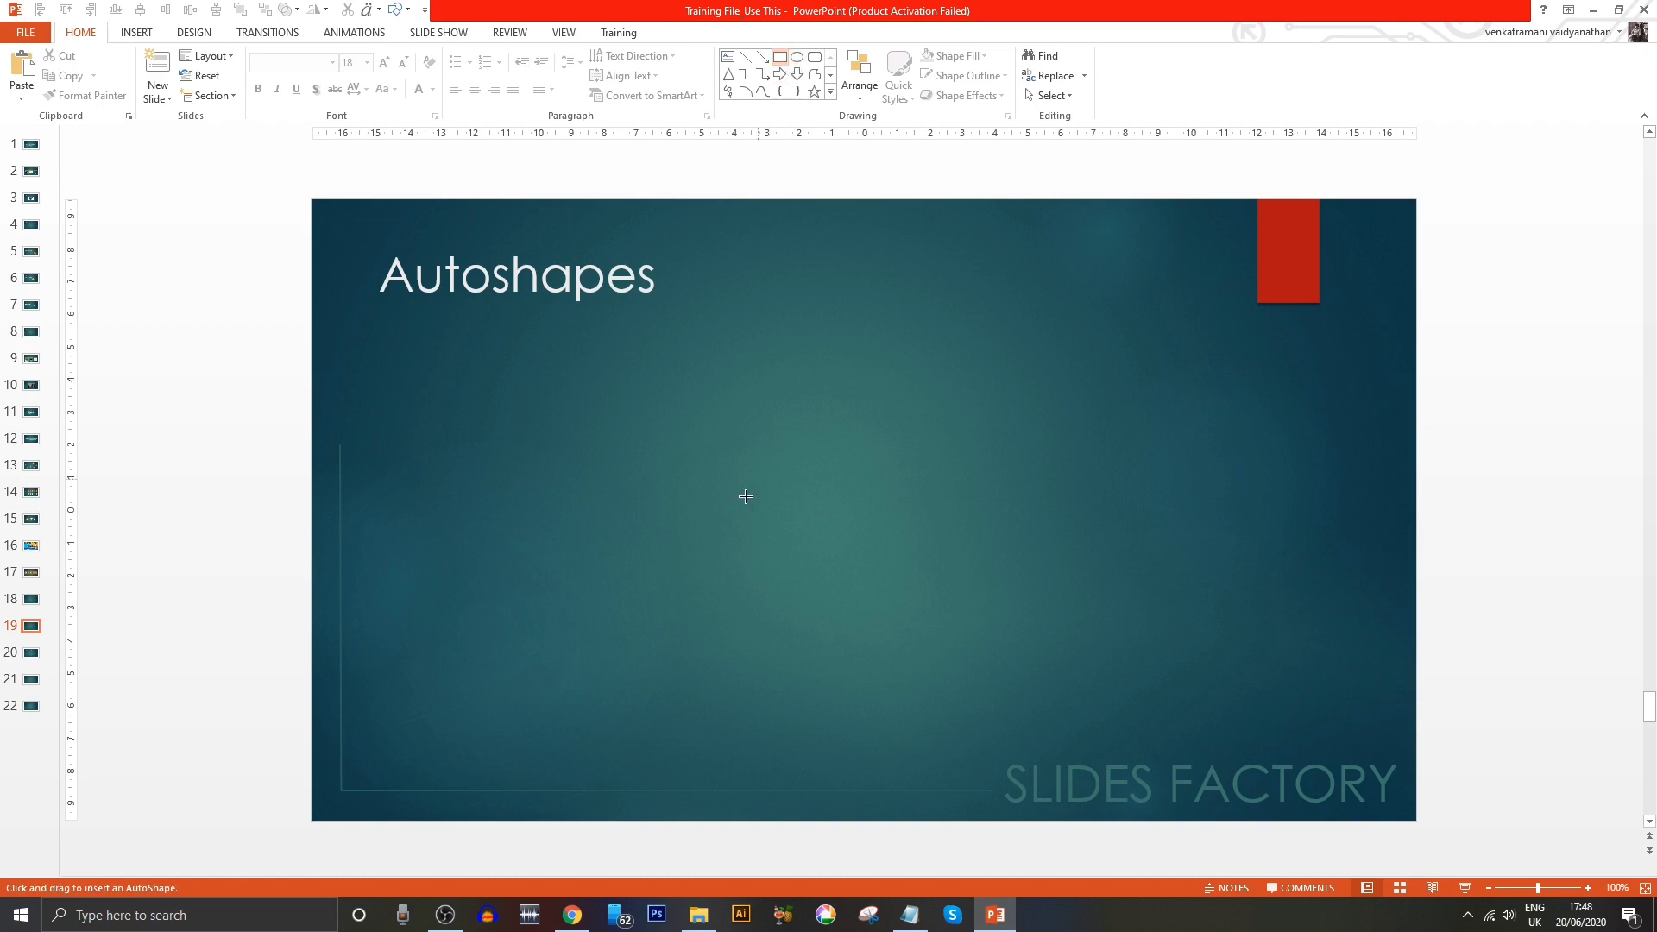
pyautogui.moveTo(575, 383); pyautogui.dragTo(798, 607)
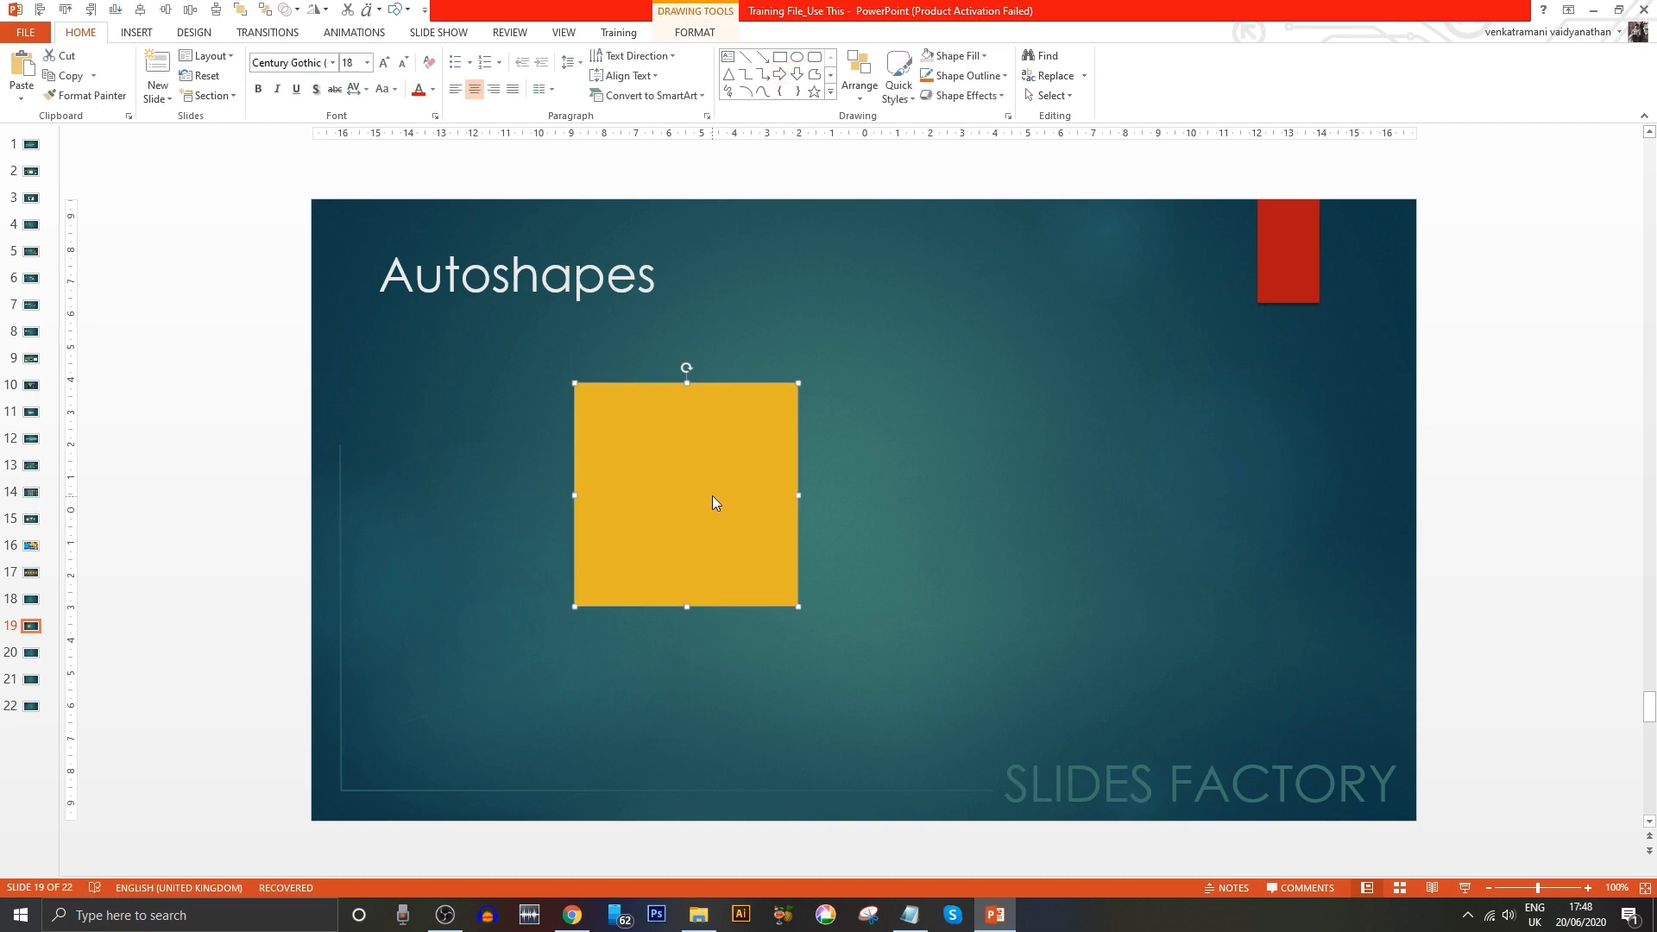
pyautogui.press('Delete')
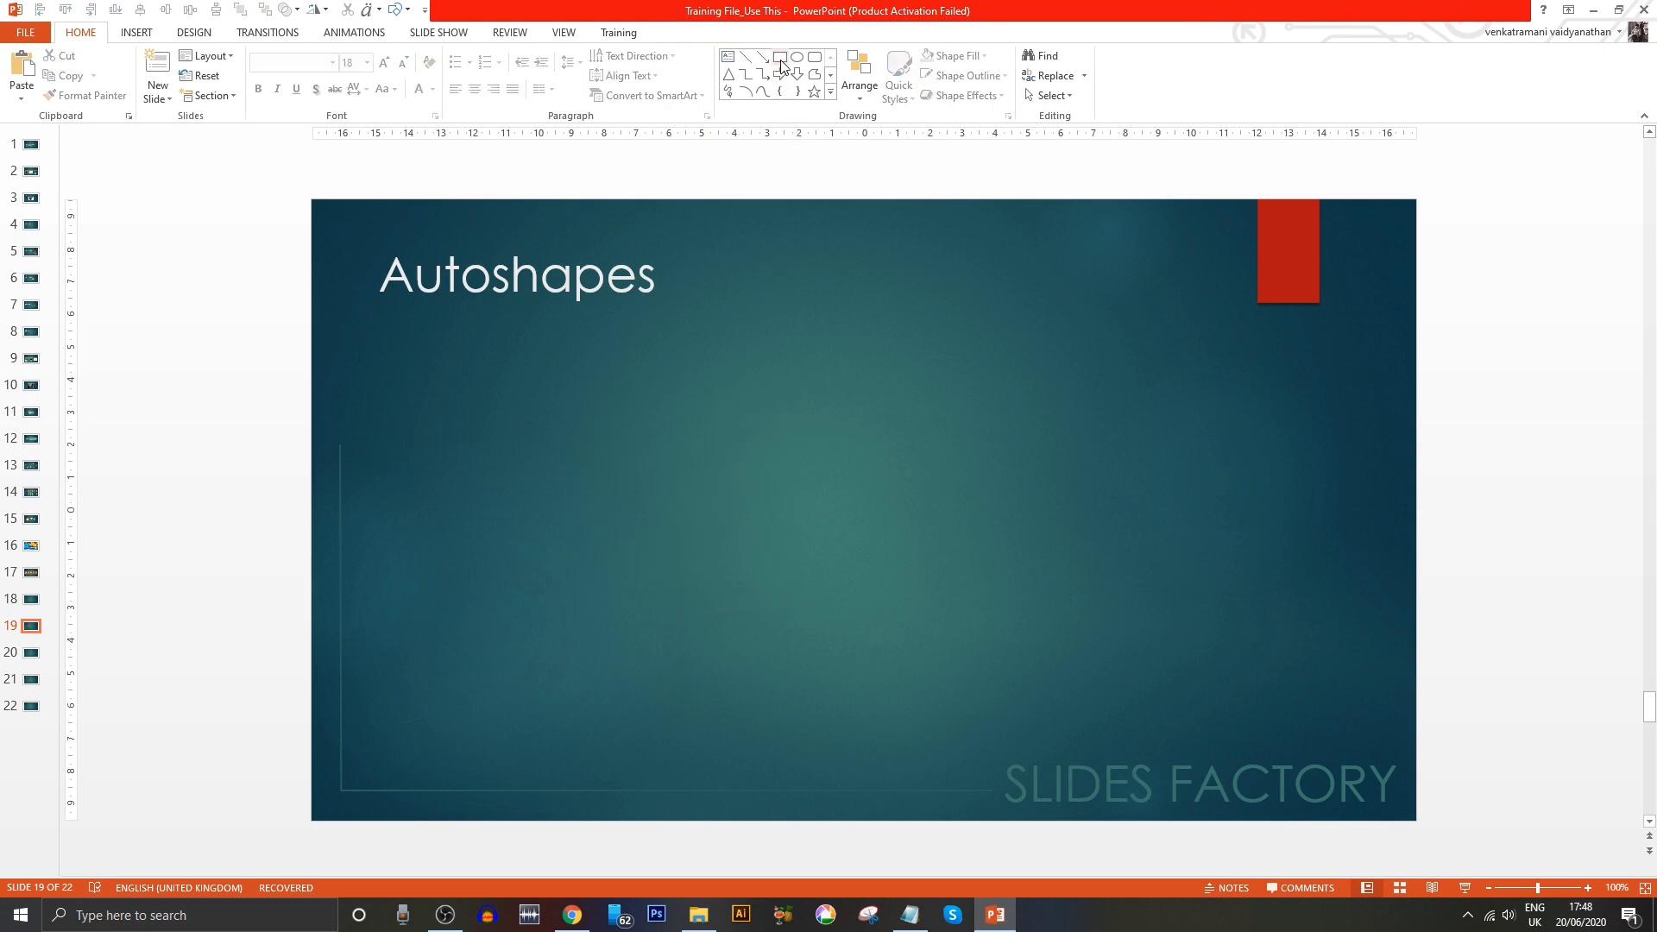
pyautogui.click(781, 59)
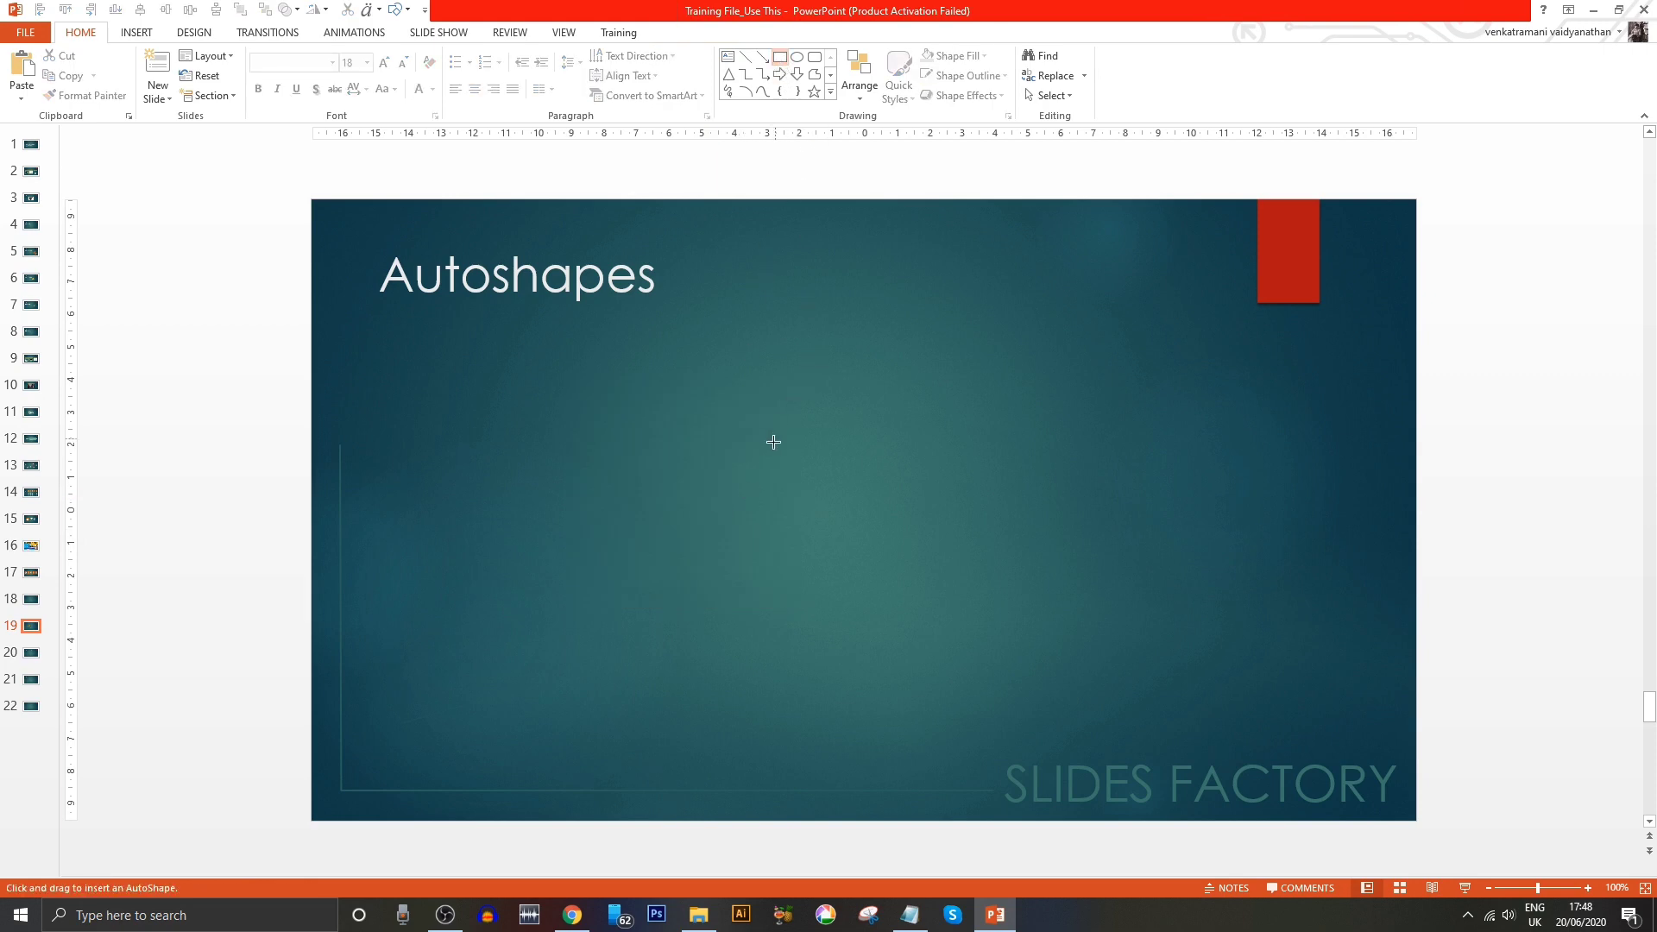
pyautogui.moveTo(659, 386); pyautogui.dragTo(873, 601)
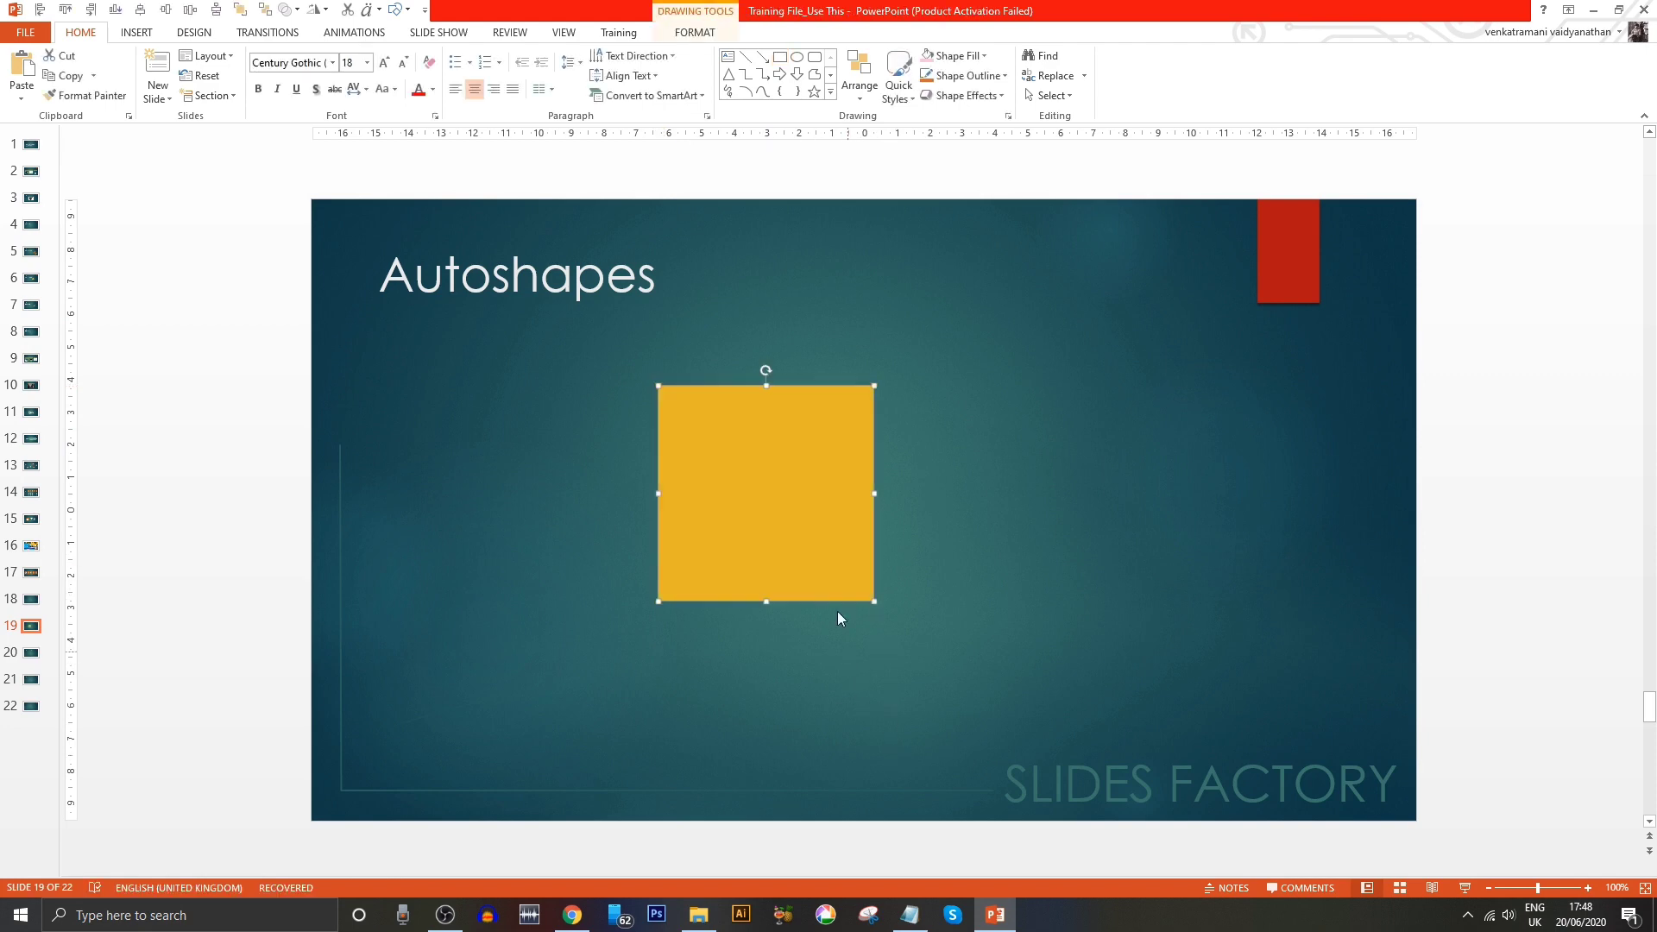
pyautogui.press('Delete')
# - Draw a smaller square, check its format options, delete it, then draw and delete one more rectangle
pyautogui.click(781, 58)
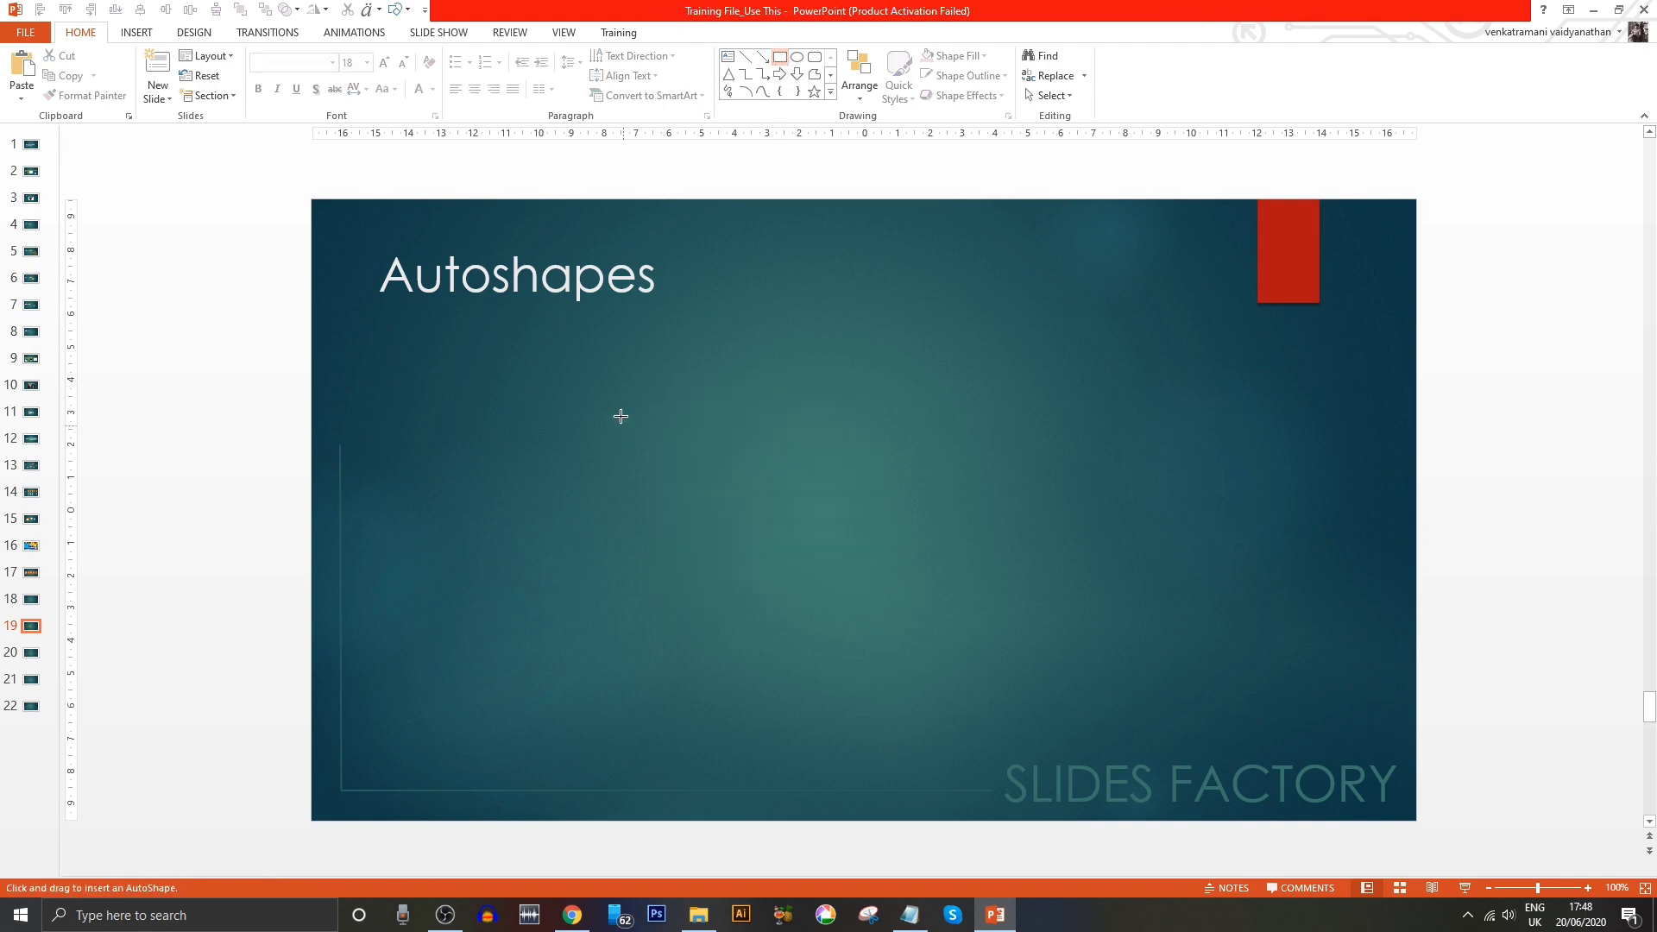
pyautogui.moveTo(621, 417)
pyautogui.mouseDown()
pyautogui.moveTo(999, 520)
pyautogui.moveTo(740, 768)
pyautogui.moveTo(755, 716)
pyautogui.moveTo(826, 636)
pyautogui.moveTo(806, 629)
pyautogui.moveTo(931, 532)
pyautogui.moveTo(756, 535)
pyautogui.mouseUp()
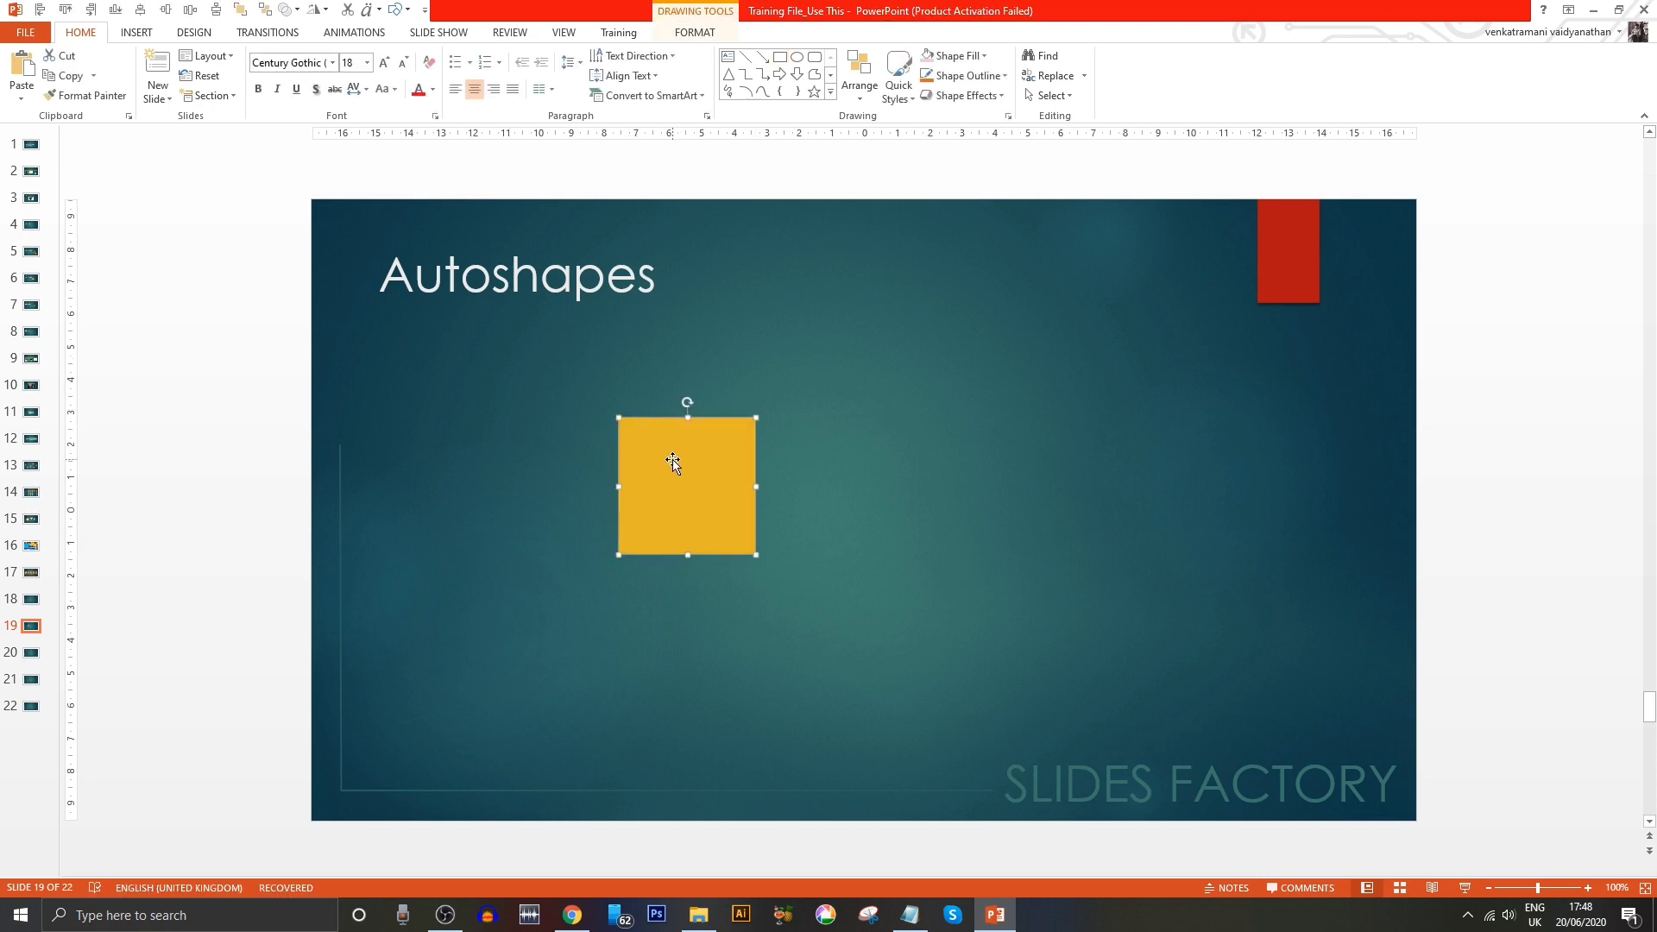
pyautogui.click(696, 33)
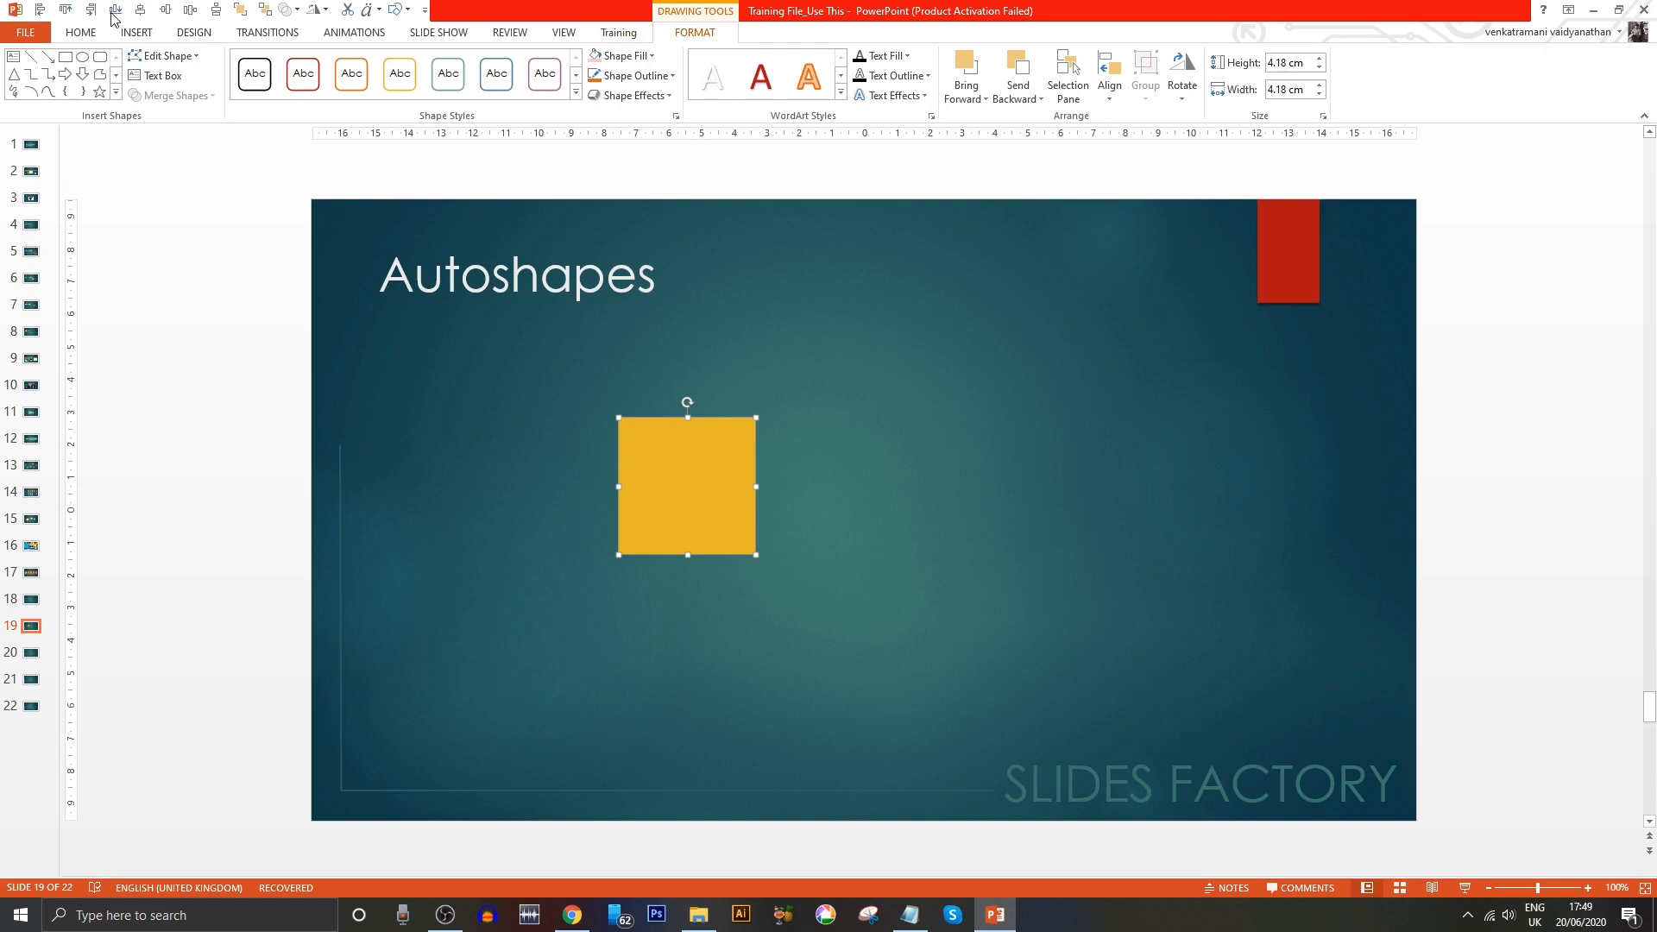
pyautogui.press('Delete')
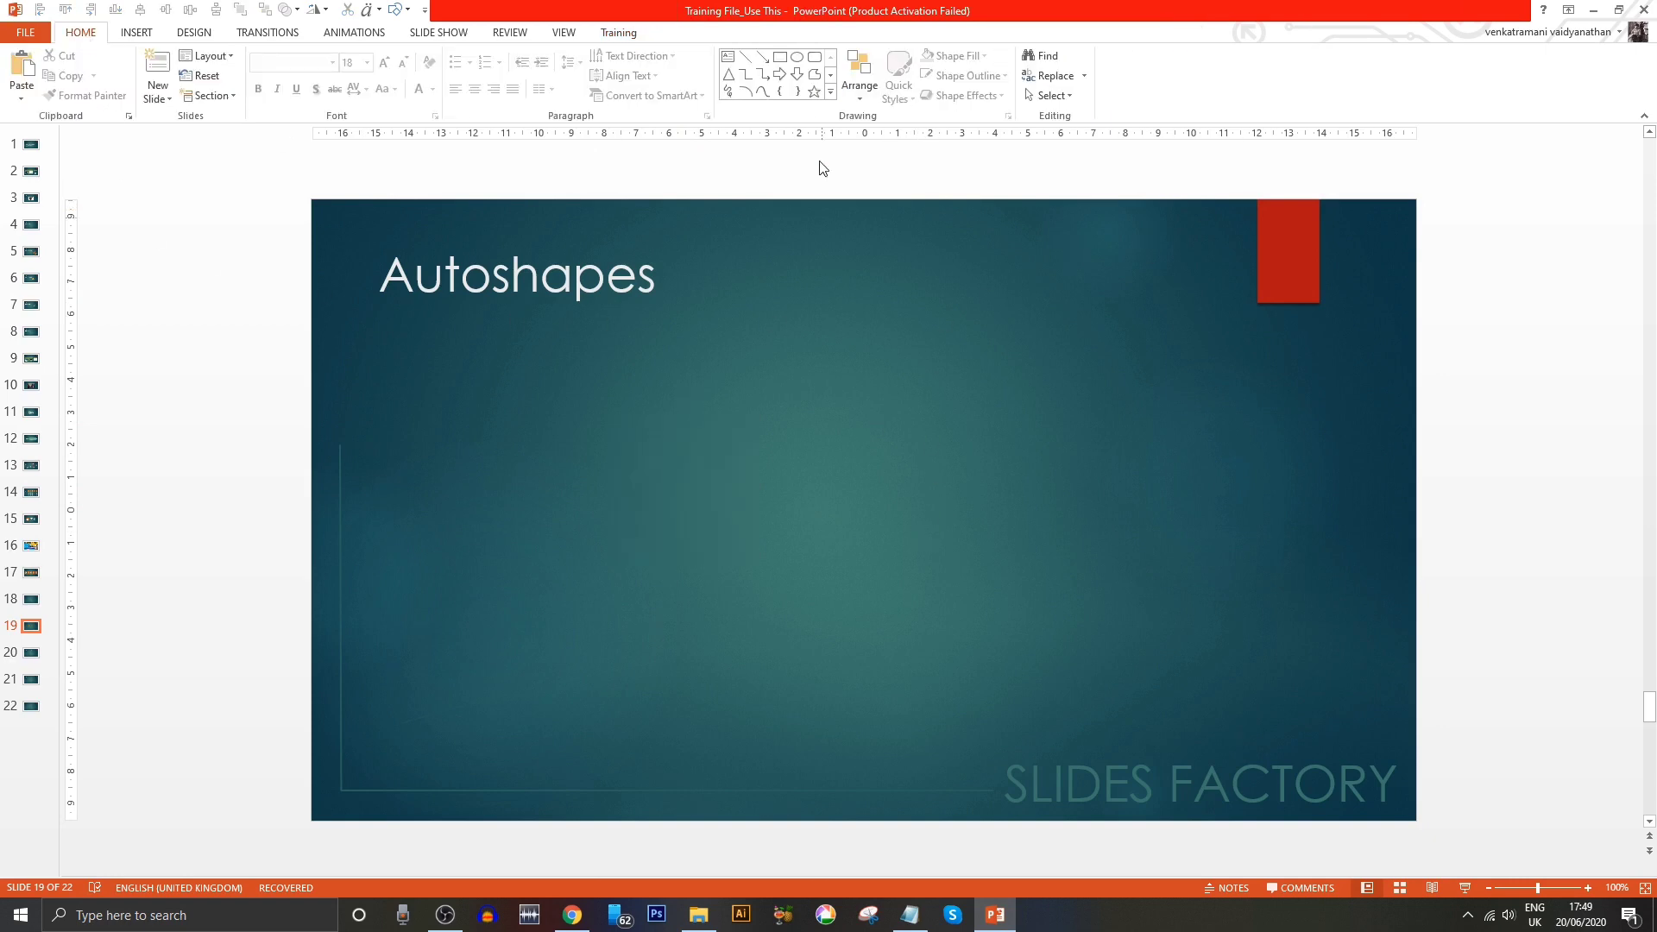
pyautogui.click(780, 60)
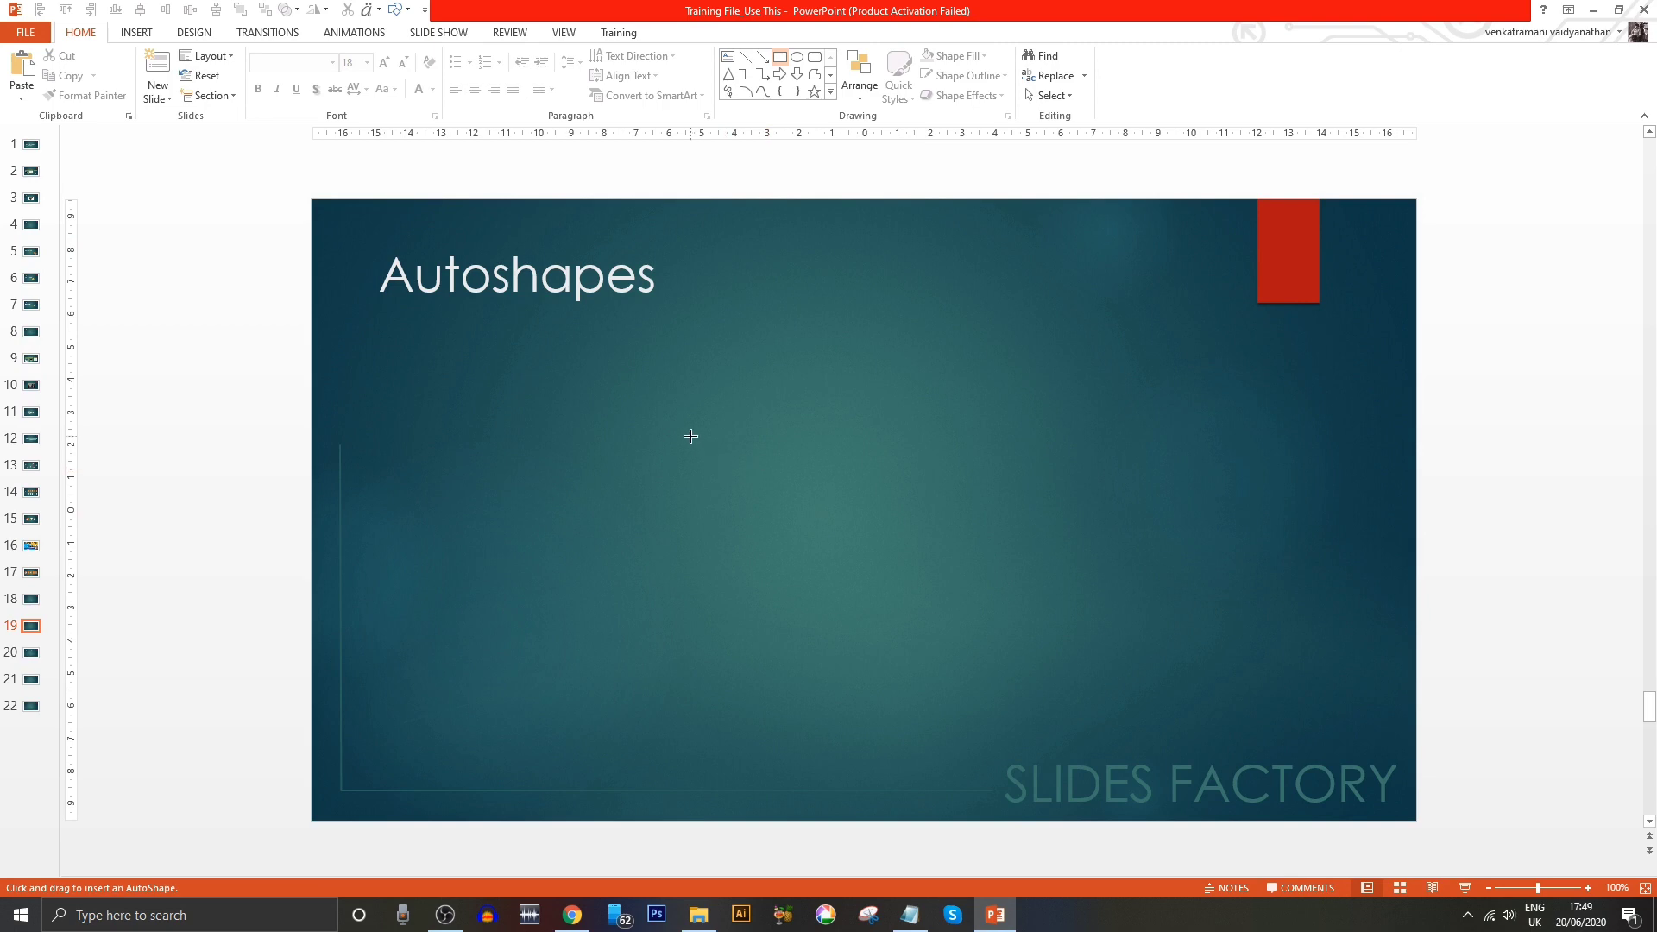
pyautogui.moveTo(667, 416); pyautogui.dragTo(835, 540)
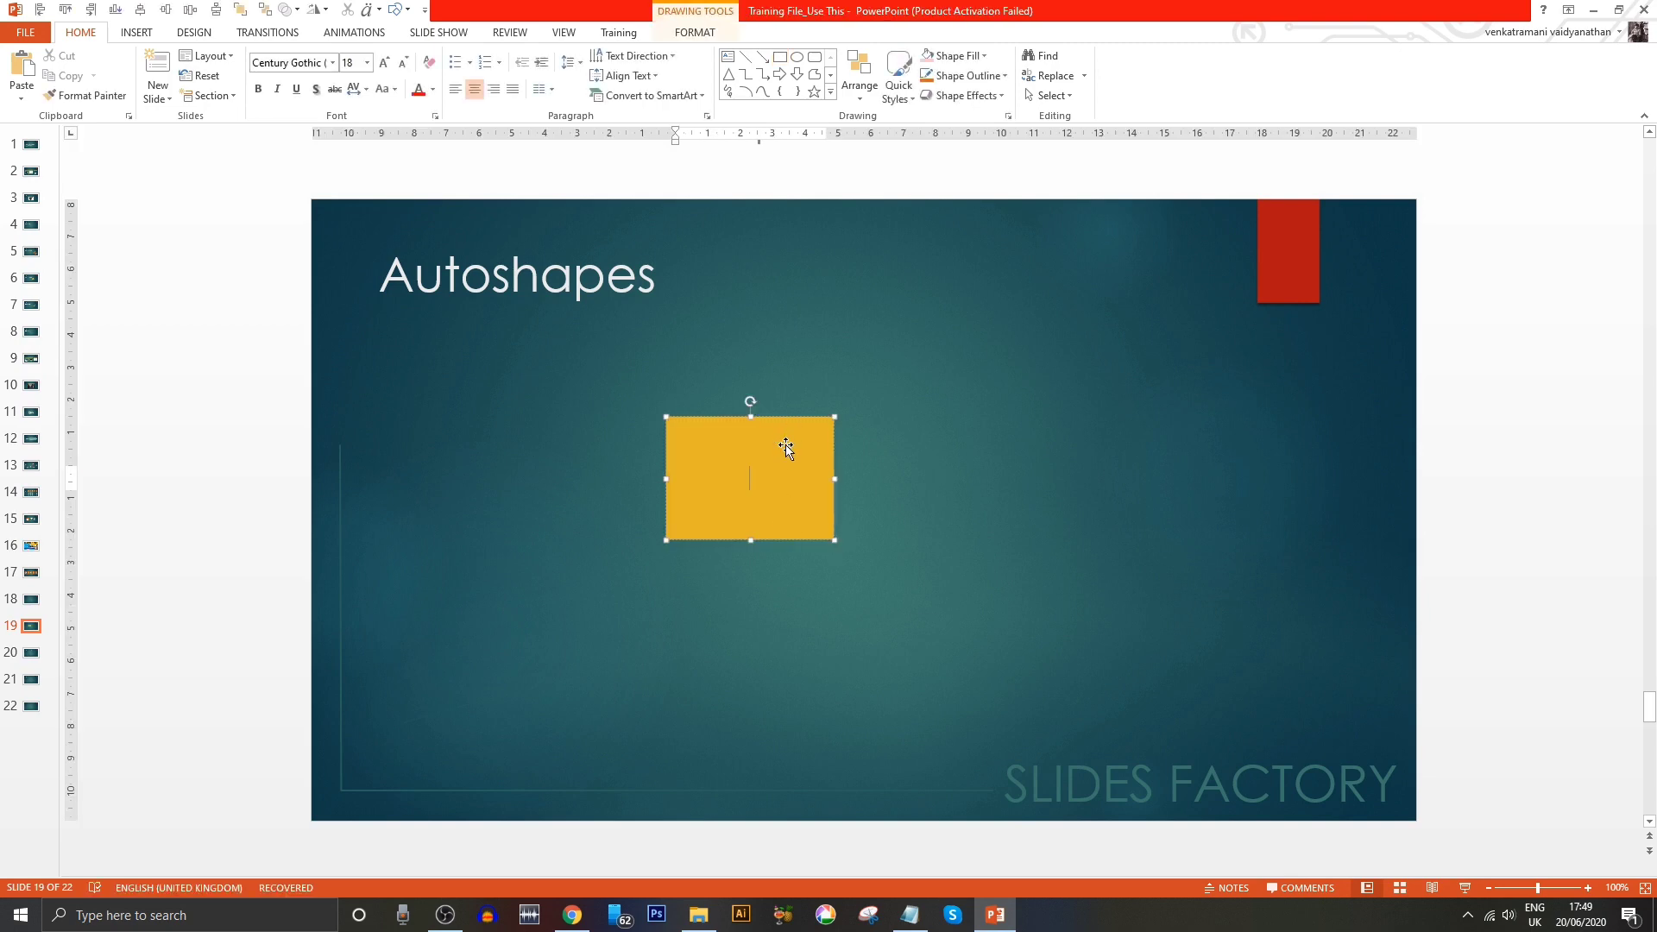
pyautogui.press('Escape')
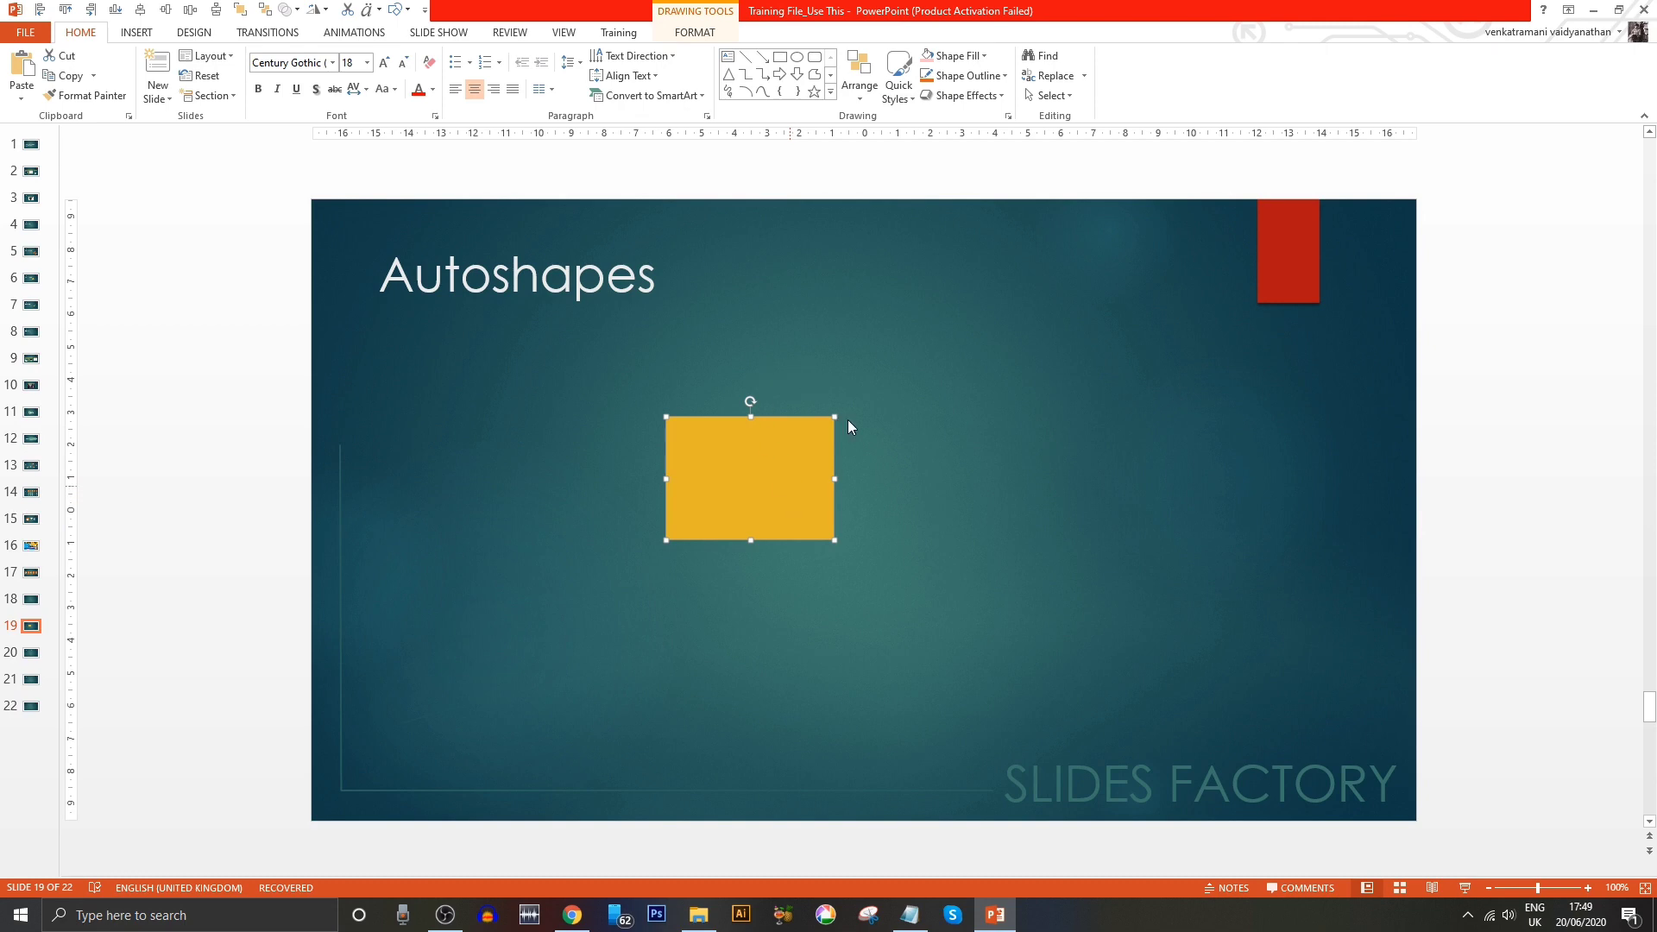
pyautogui.press('Delete')
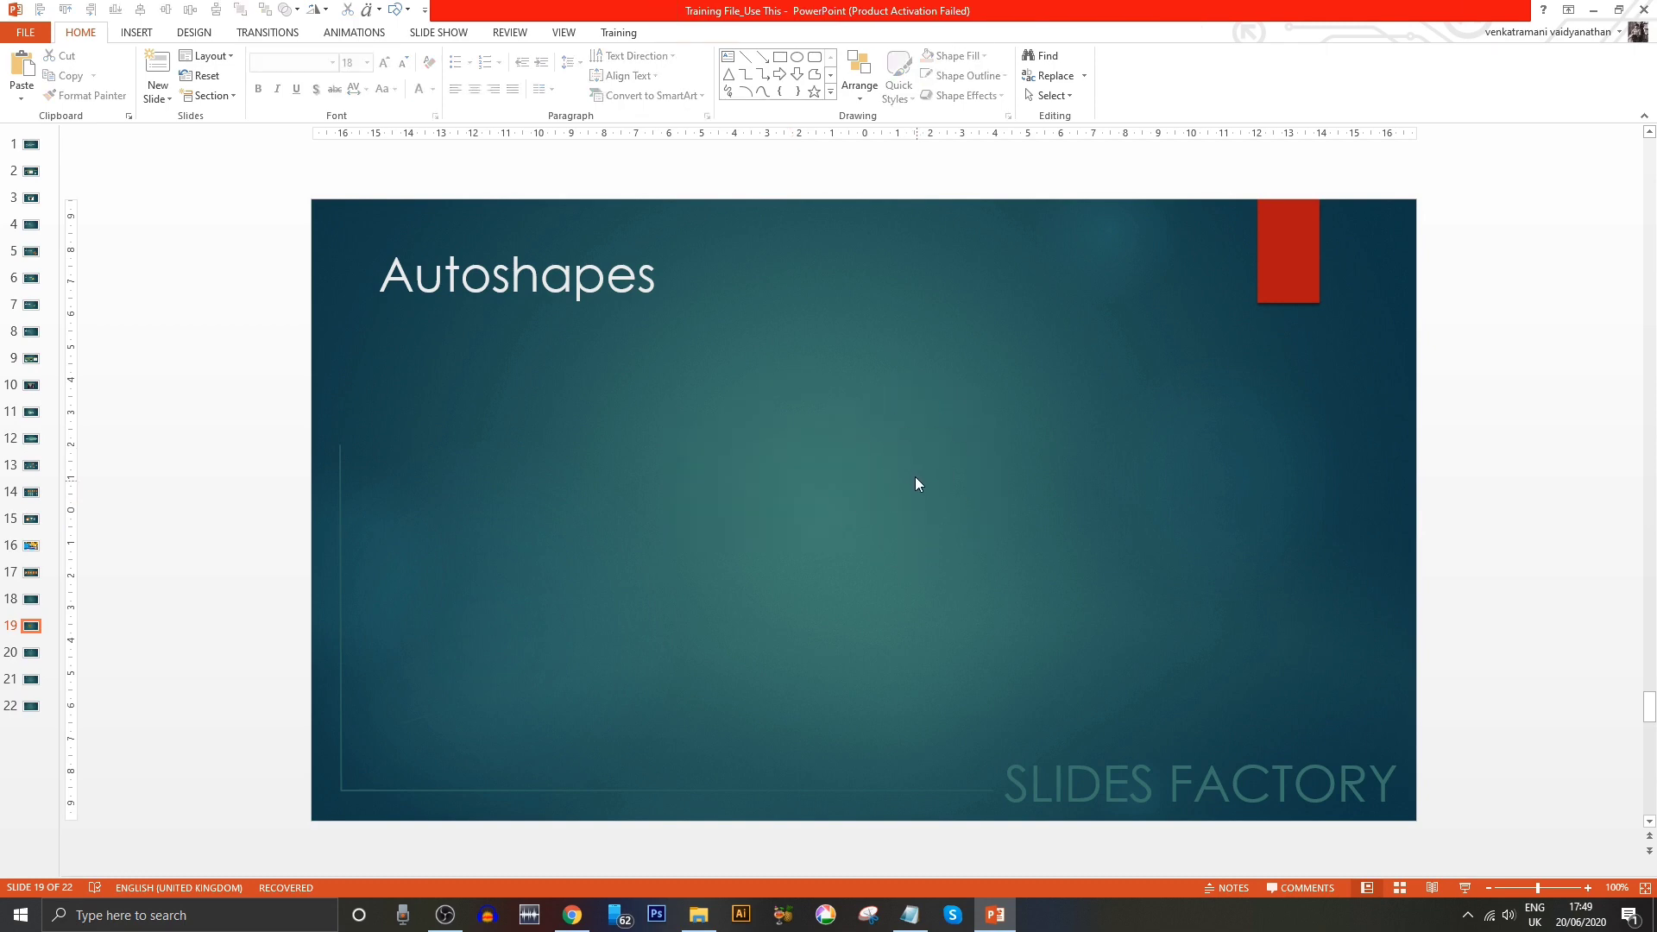
# - Insert a default square, enlarge it evenly around its centre, and move it left of centre
pyautogui.click(782, 62)
pyautogui.hotkey('ctrl', 'Return')
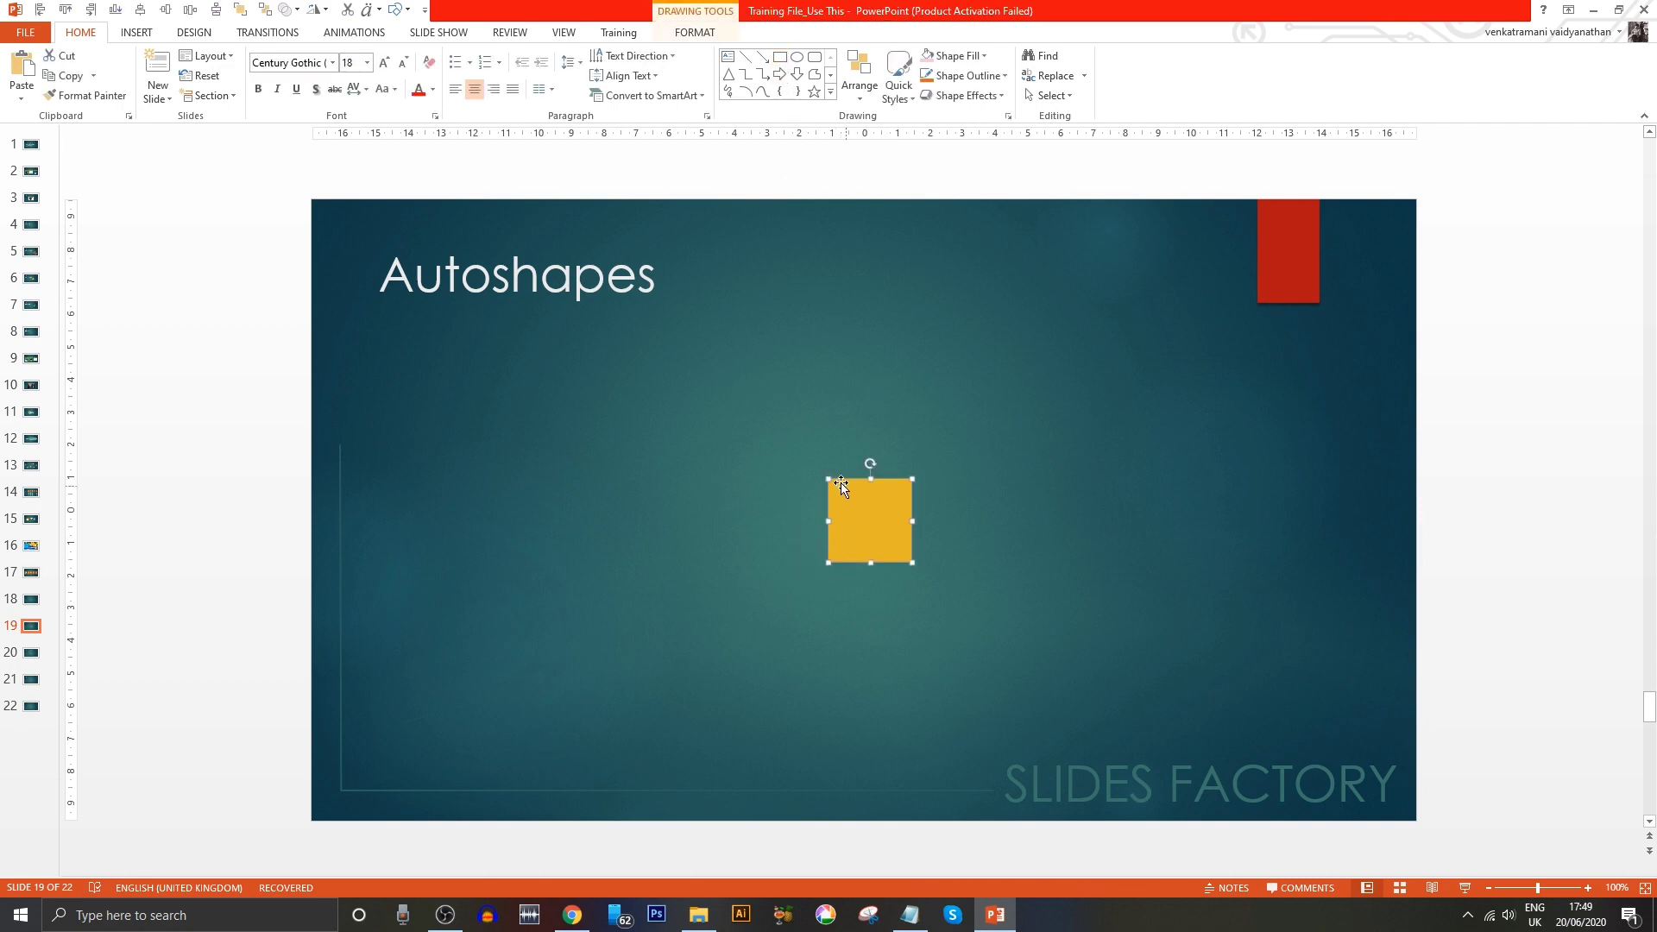
pyautogui.moveTo(829, 484); pyautogui.dragTo(753, 423)
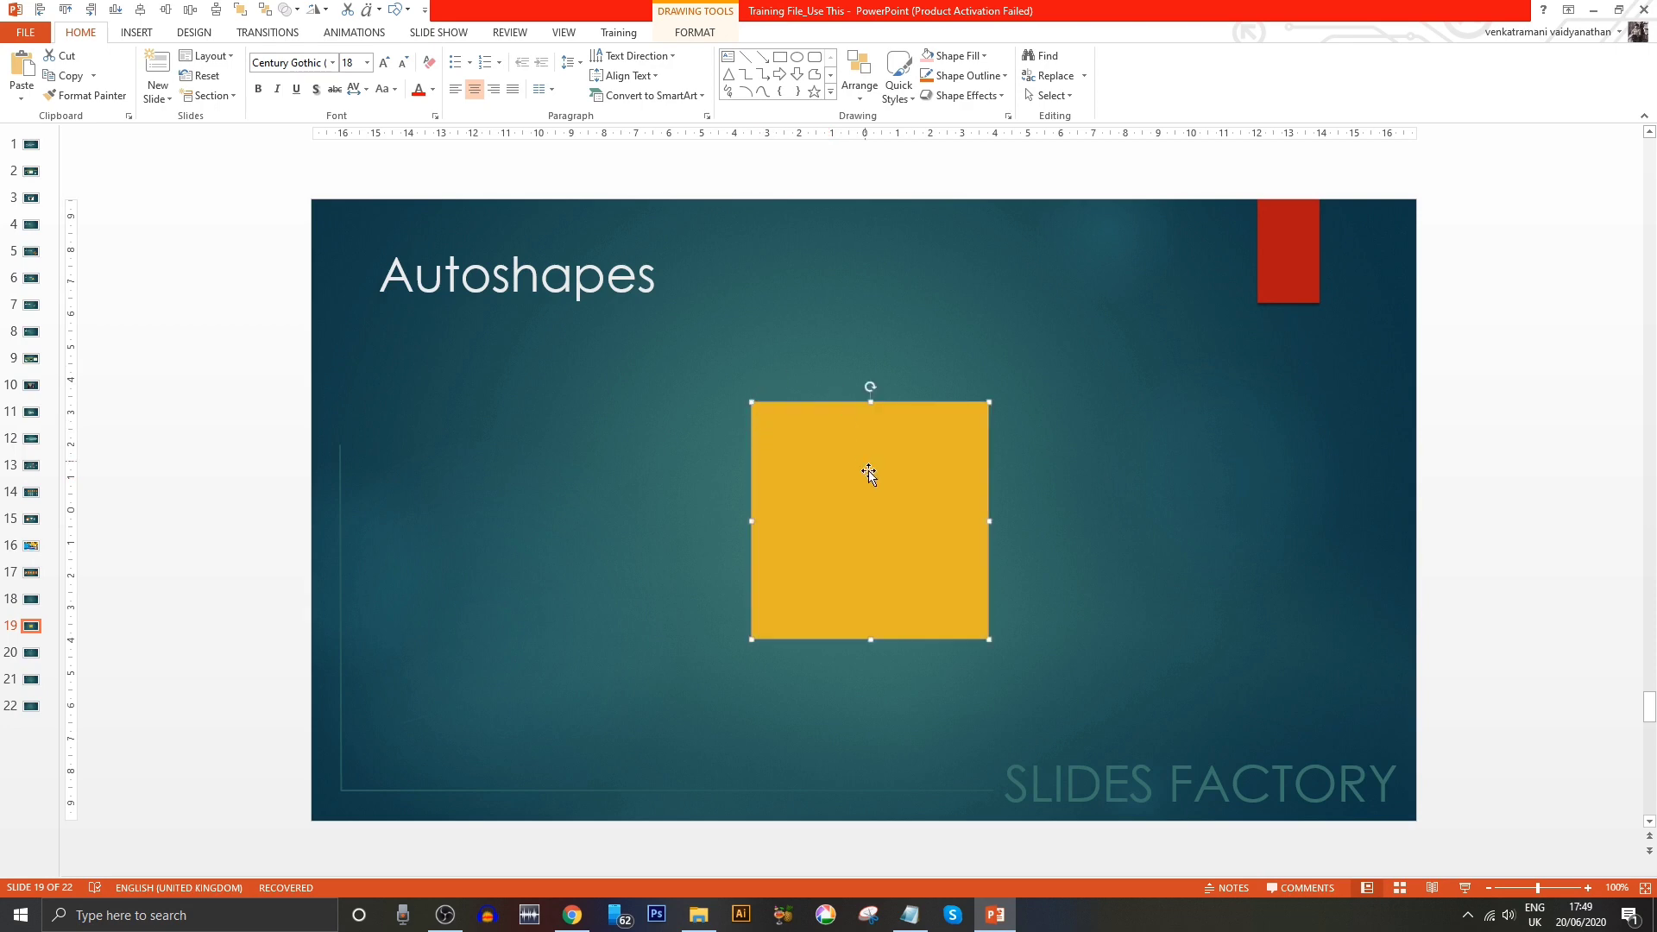
pyautogui.moveTo(871, 473); pyautogui.dragTo(731, 459)
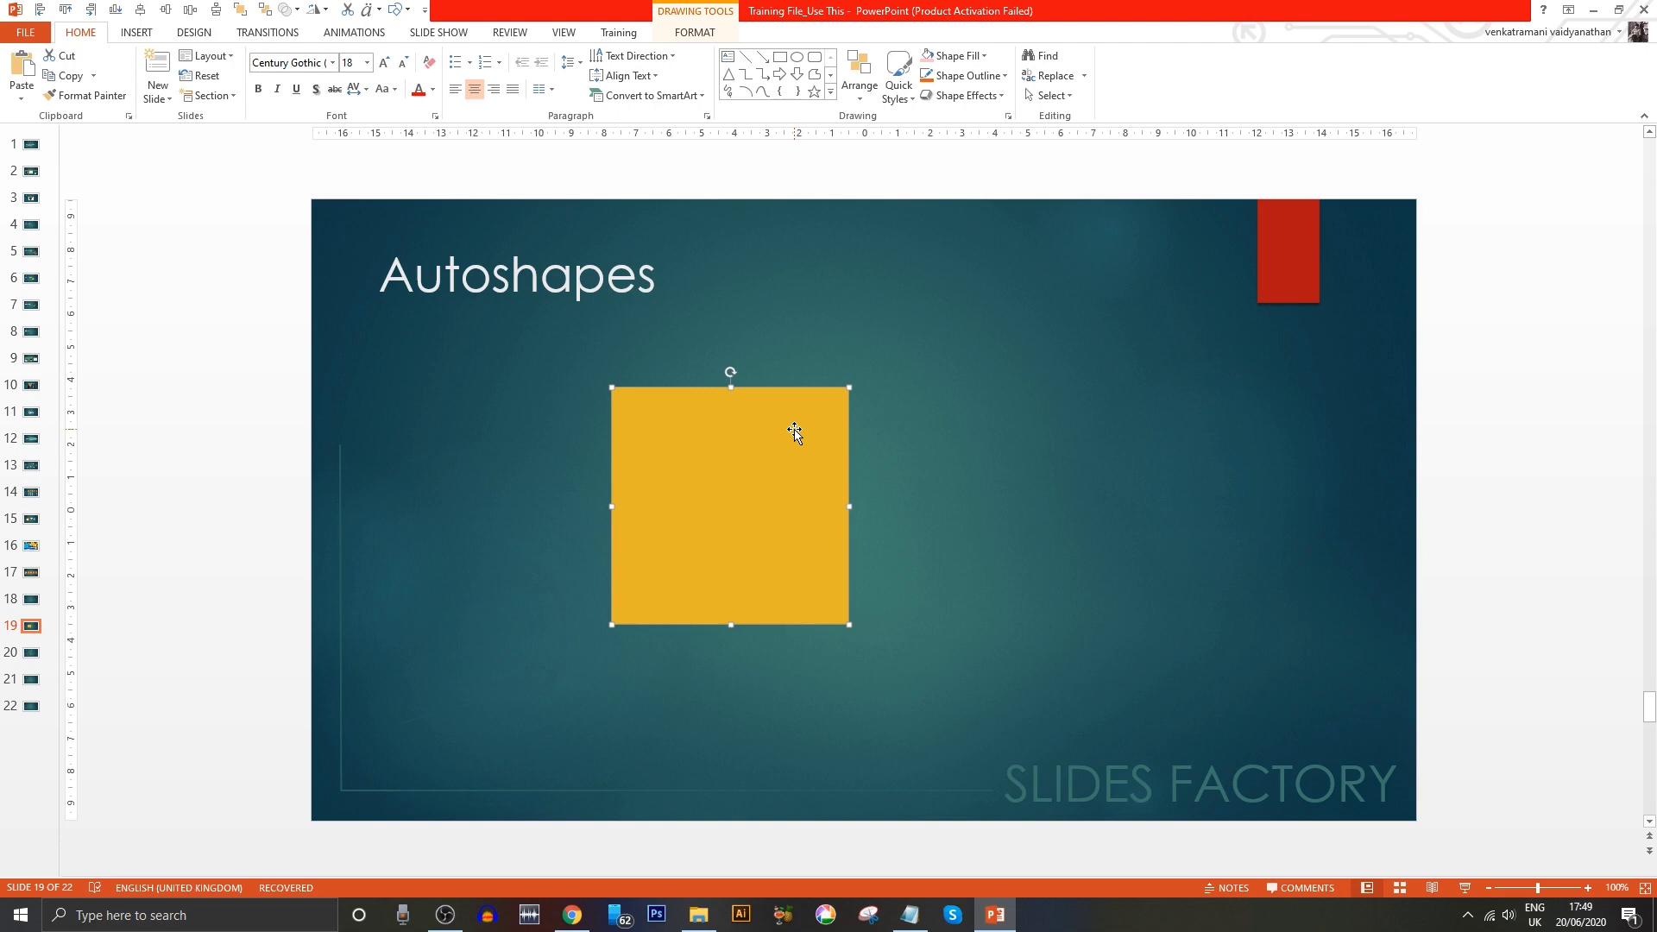
pyautogui.click(955, 57)
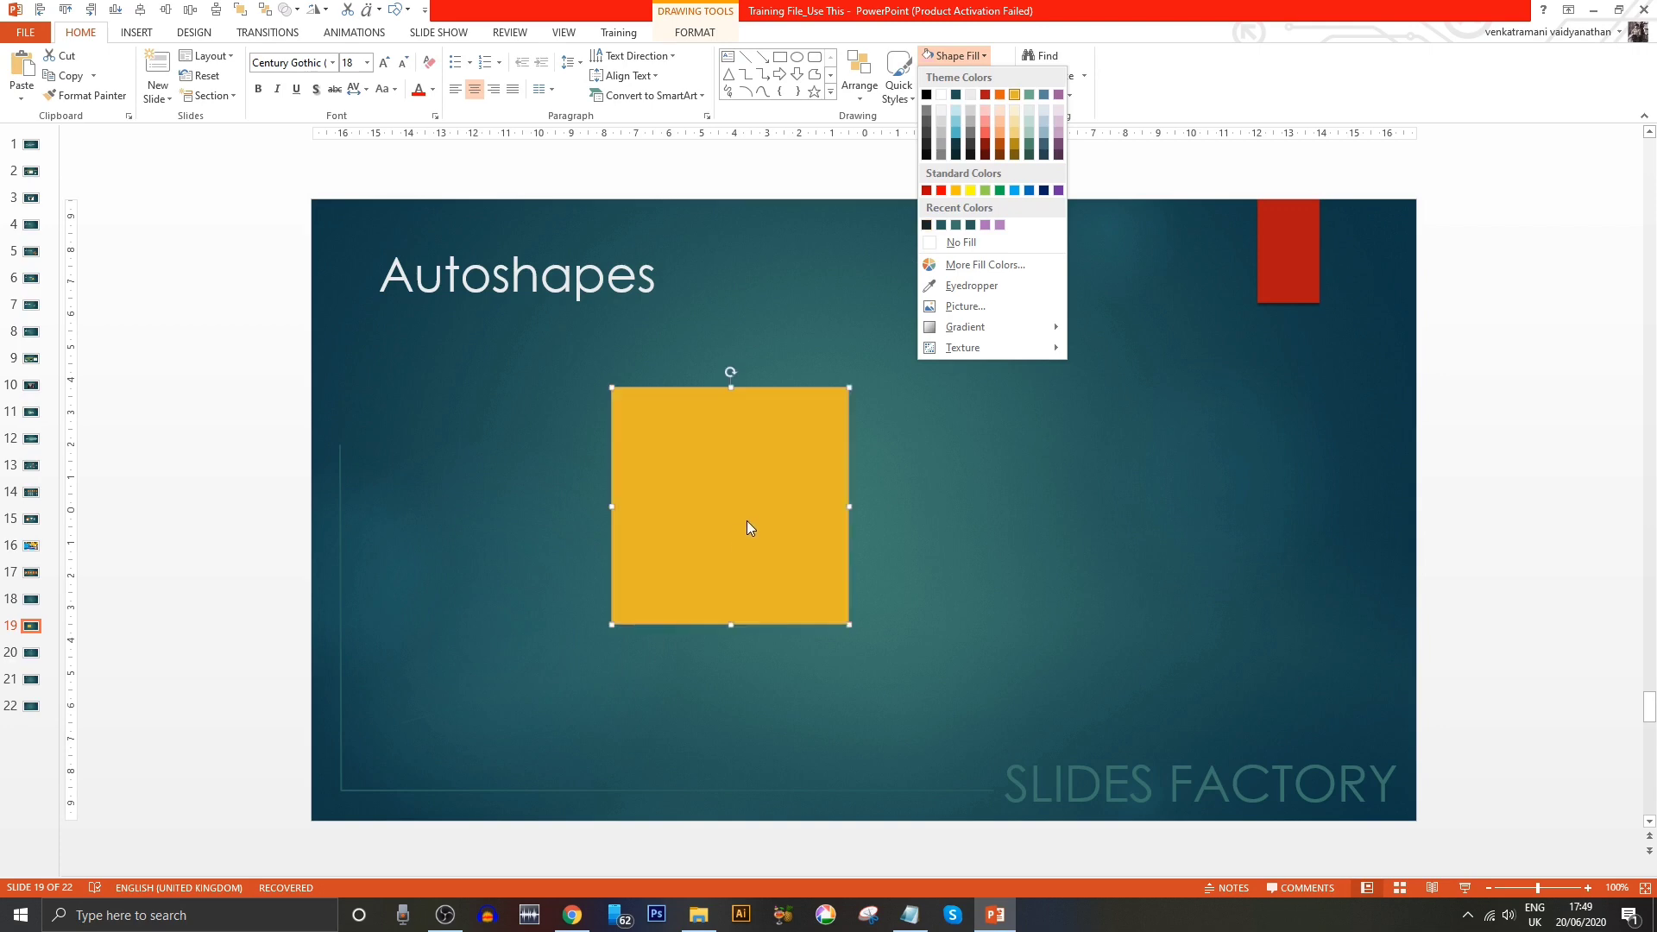
# - Fill the square orange and give it a white outline
pyautogui.click(999, 97)
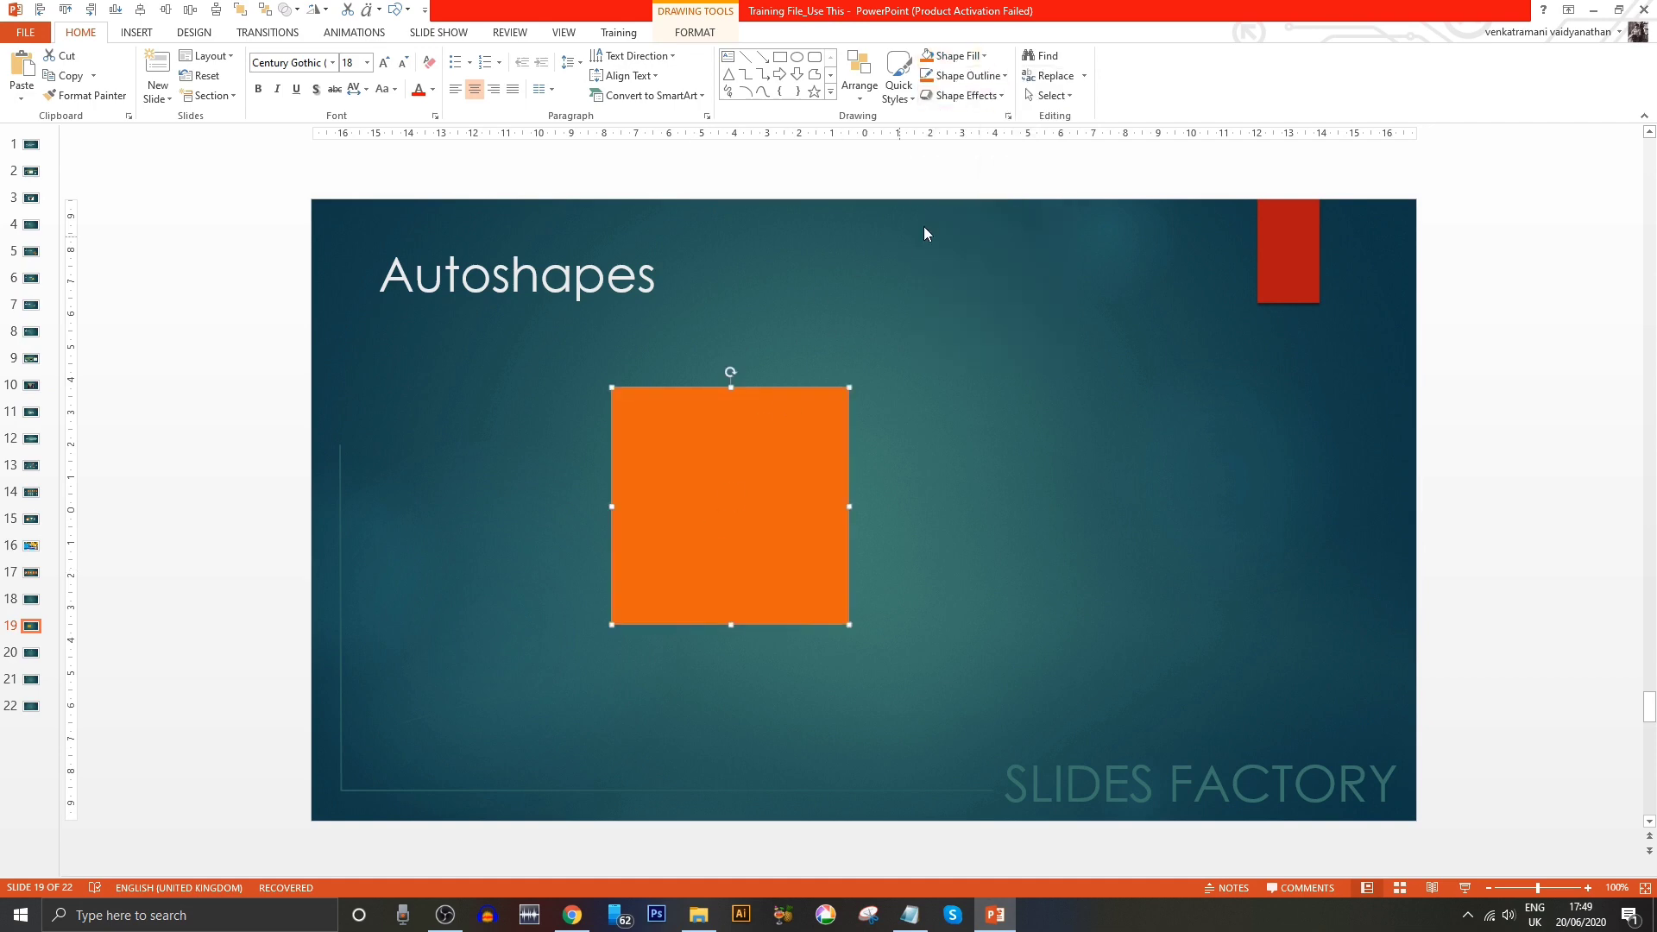
pyautogui.click(960, 77)
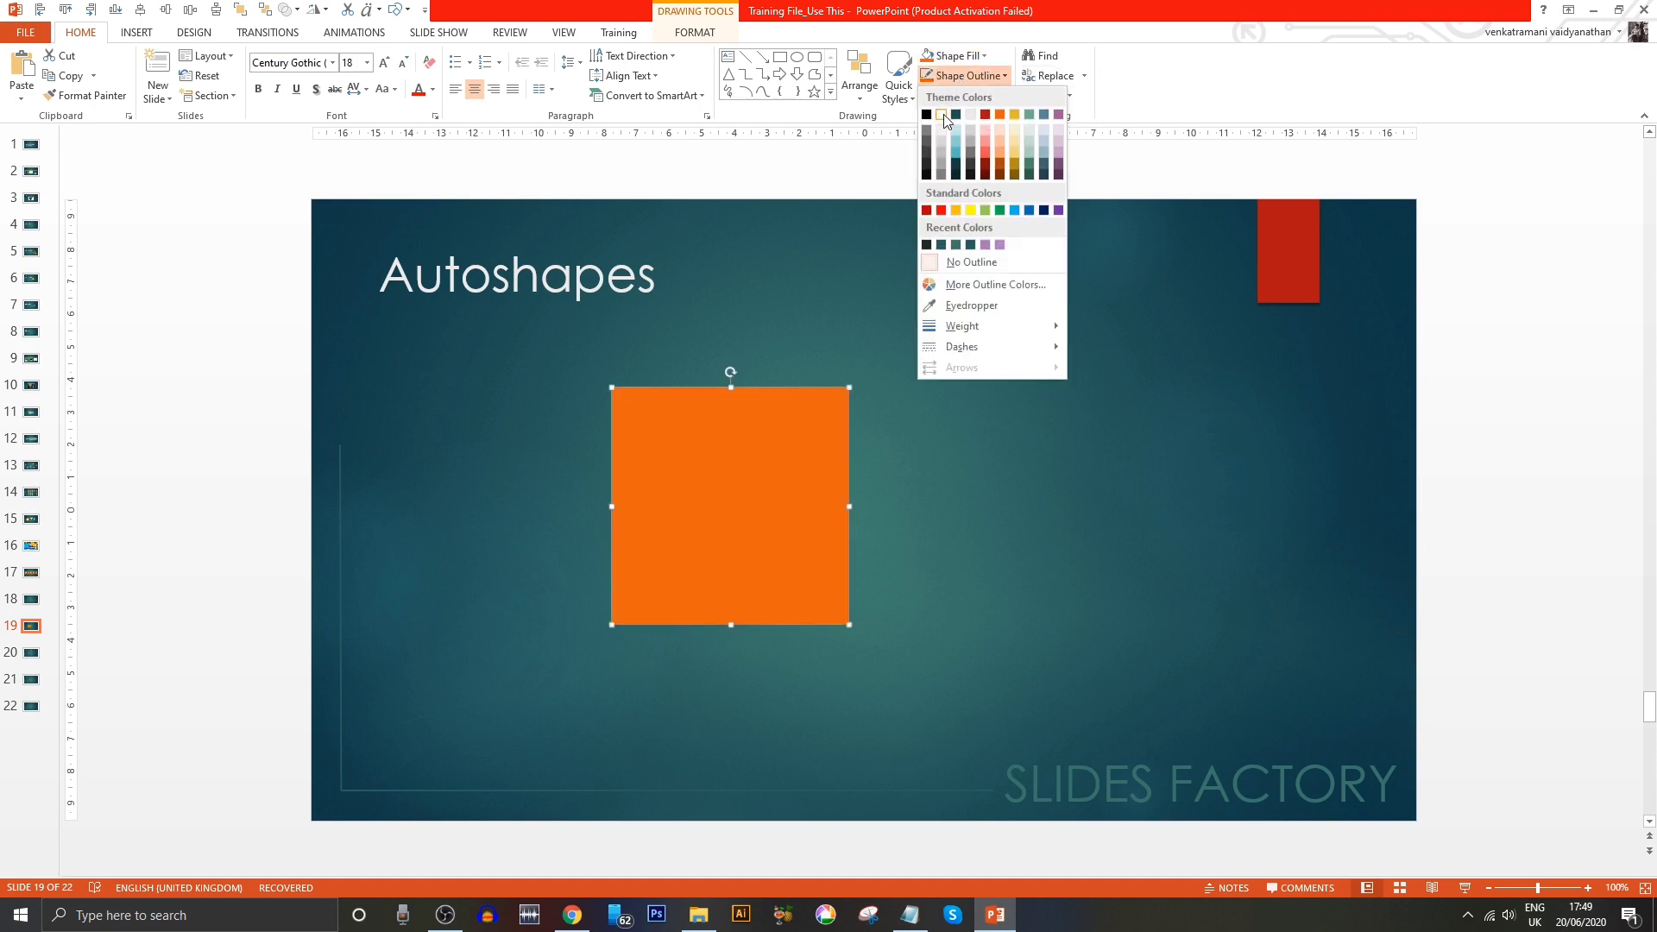
pyautogui.click(941, 113)
pyautogui.click(958, 76)
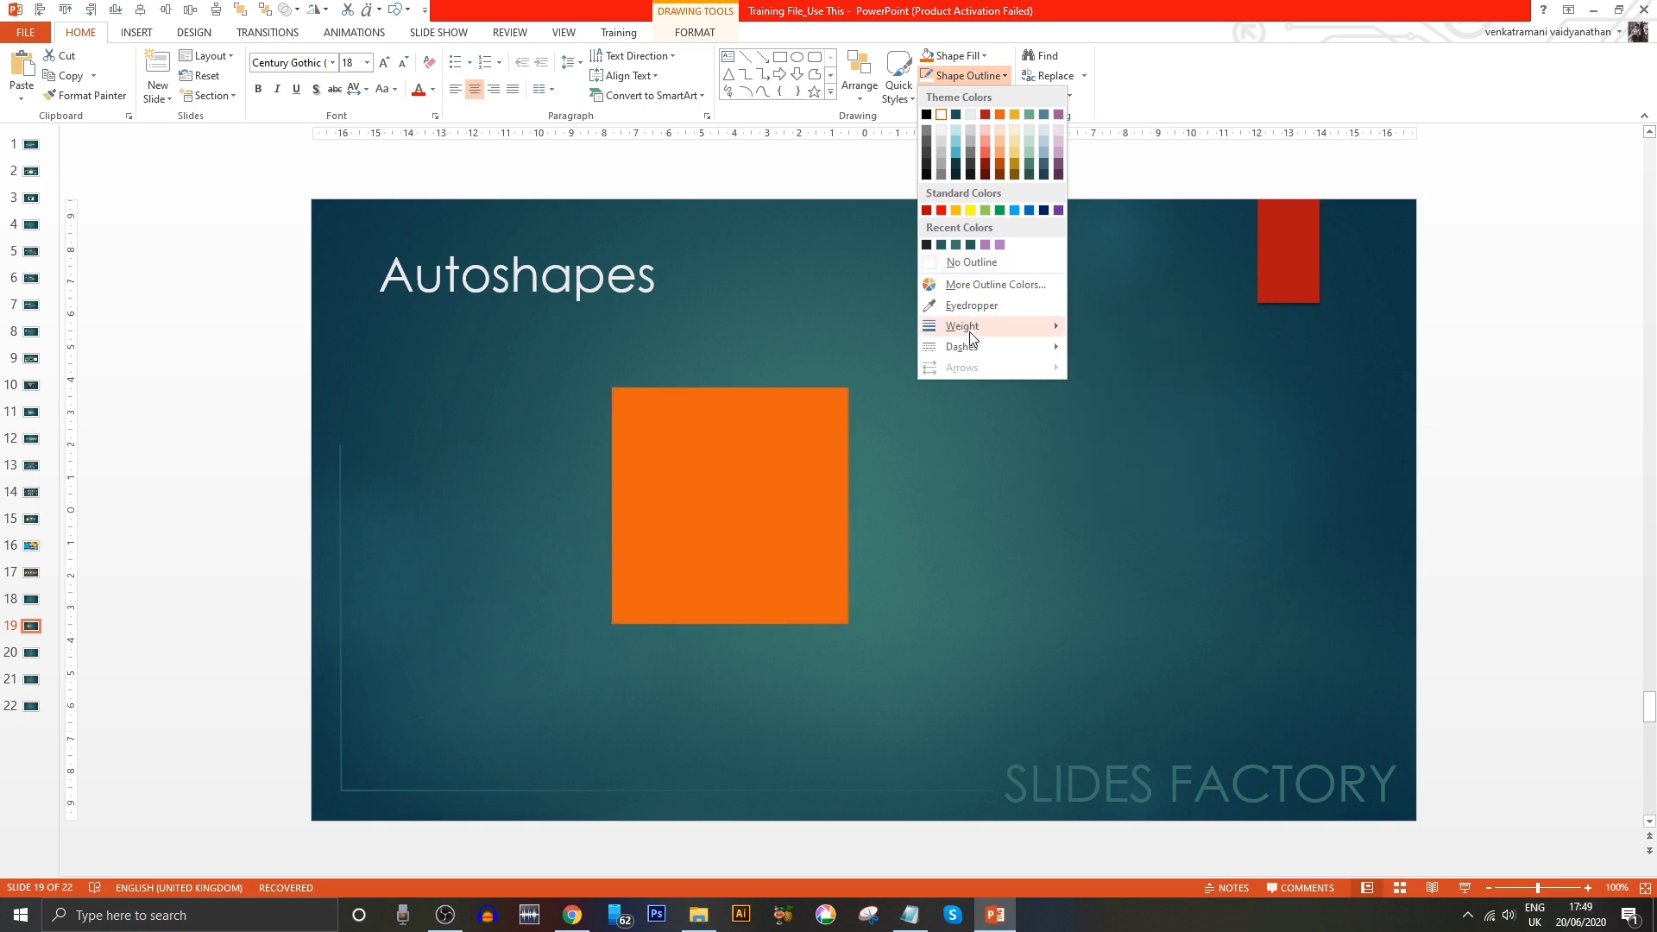
pyautogui.moveTo(961, 326)
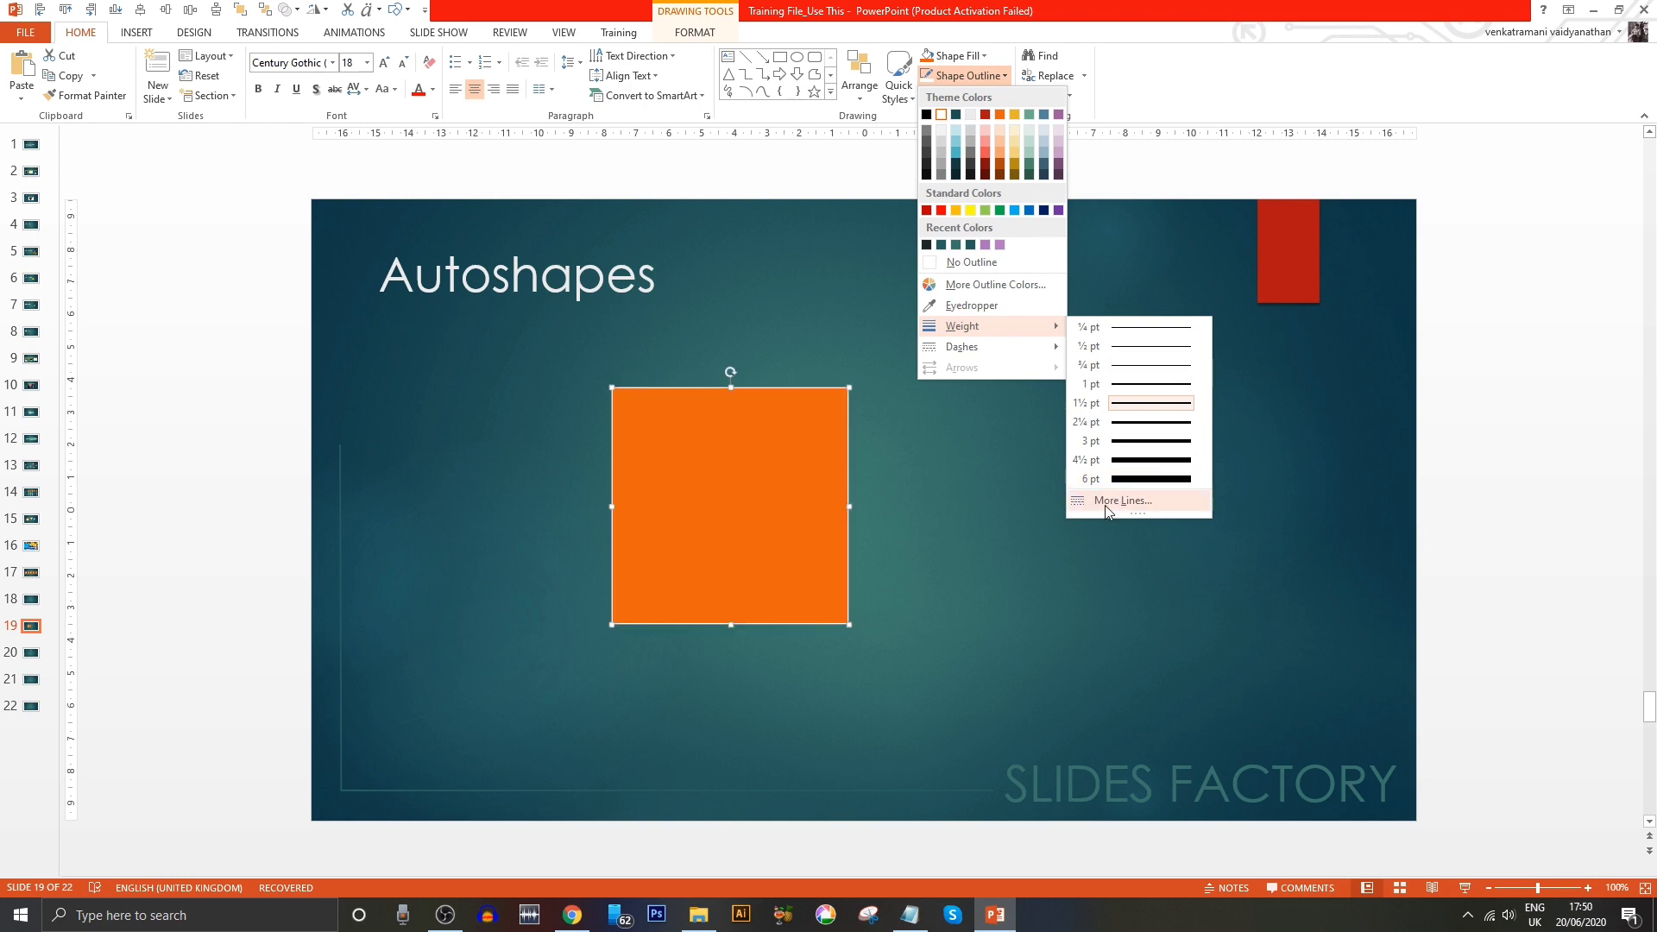
# - Thicken the square's white outline to 11.25 pt in the Format Shape line settings
pyautogui.click(1120, 505)
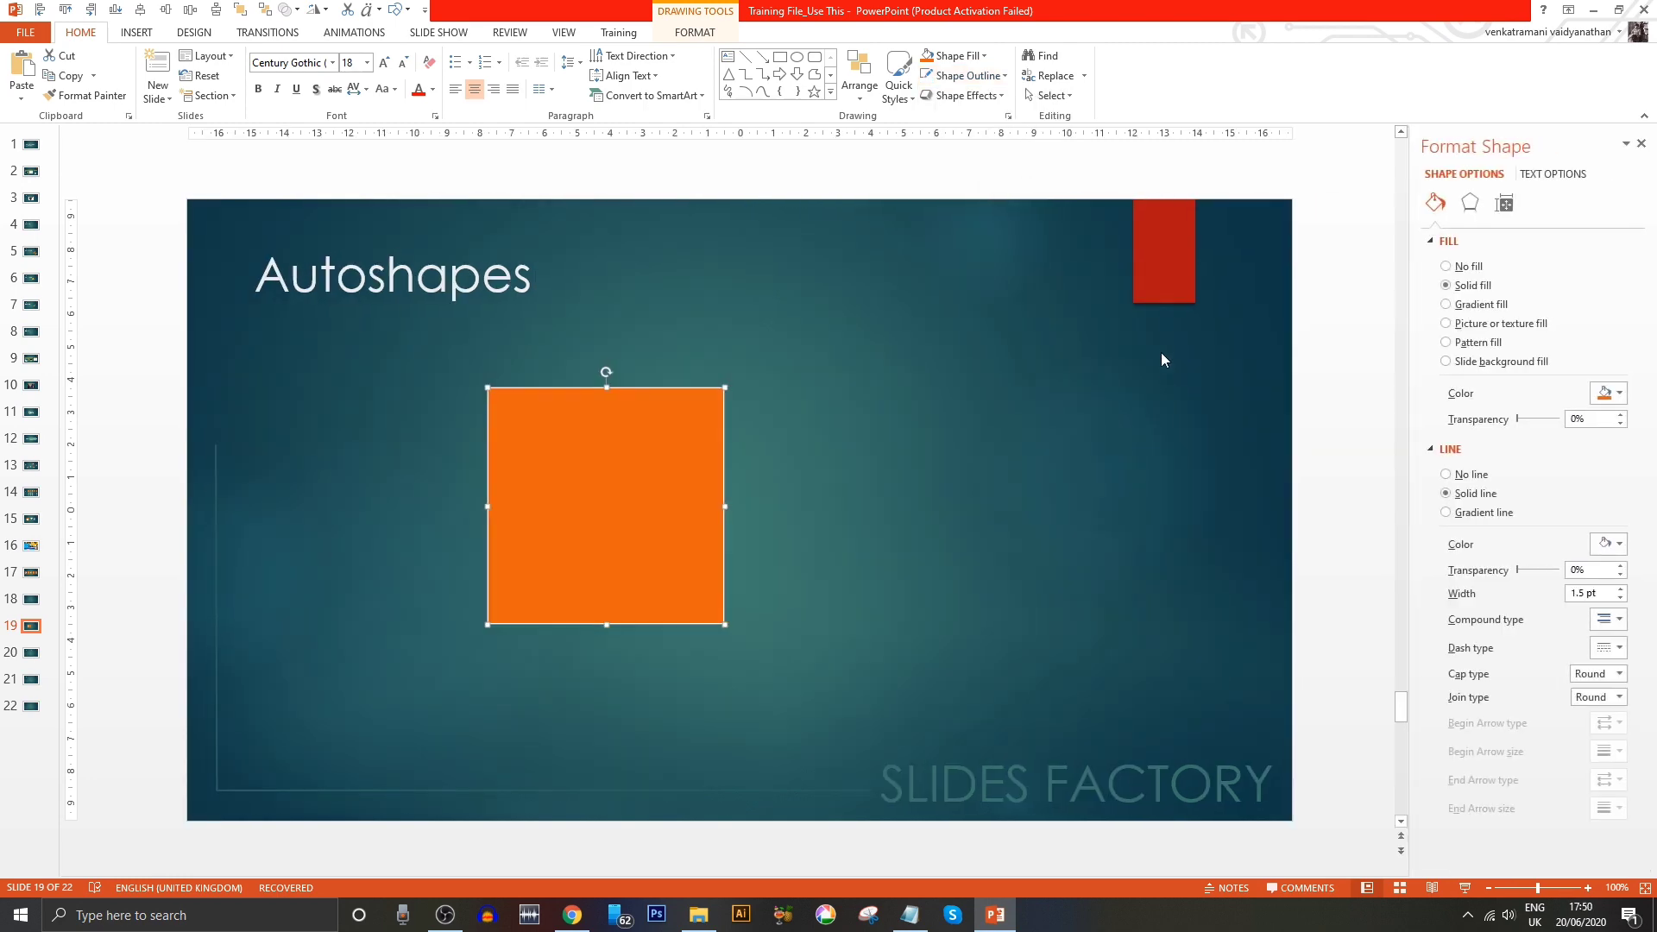
pyautogui.click(1622, 589)
pyautogui.click(1622, 589)
pyautogui.click(1622, 590)
pyautogui.click(1622, 589)
pyautogui.click(1622, 590)
pyautogui.click(1622, 589)
pyautogui.click(1622, 589)
pyautogui.click(1622, 590)
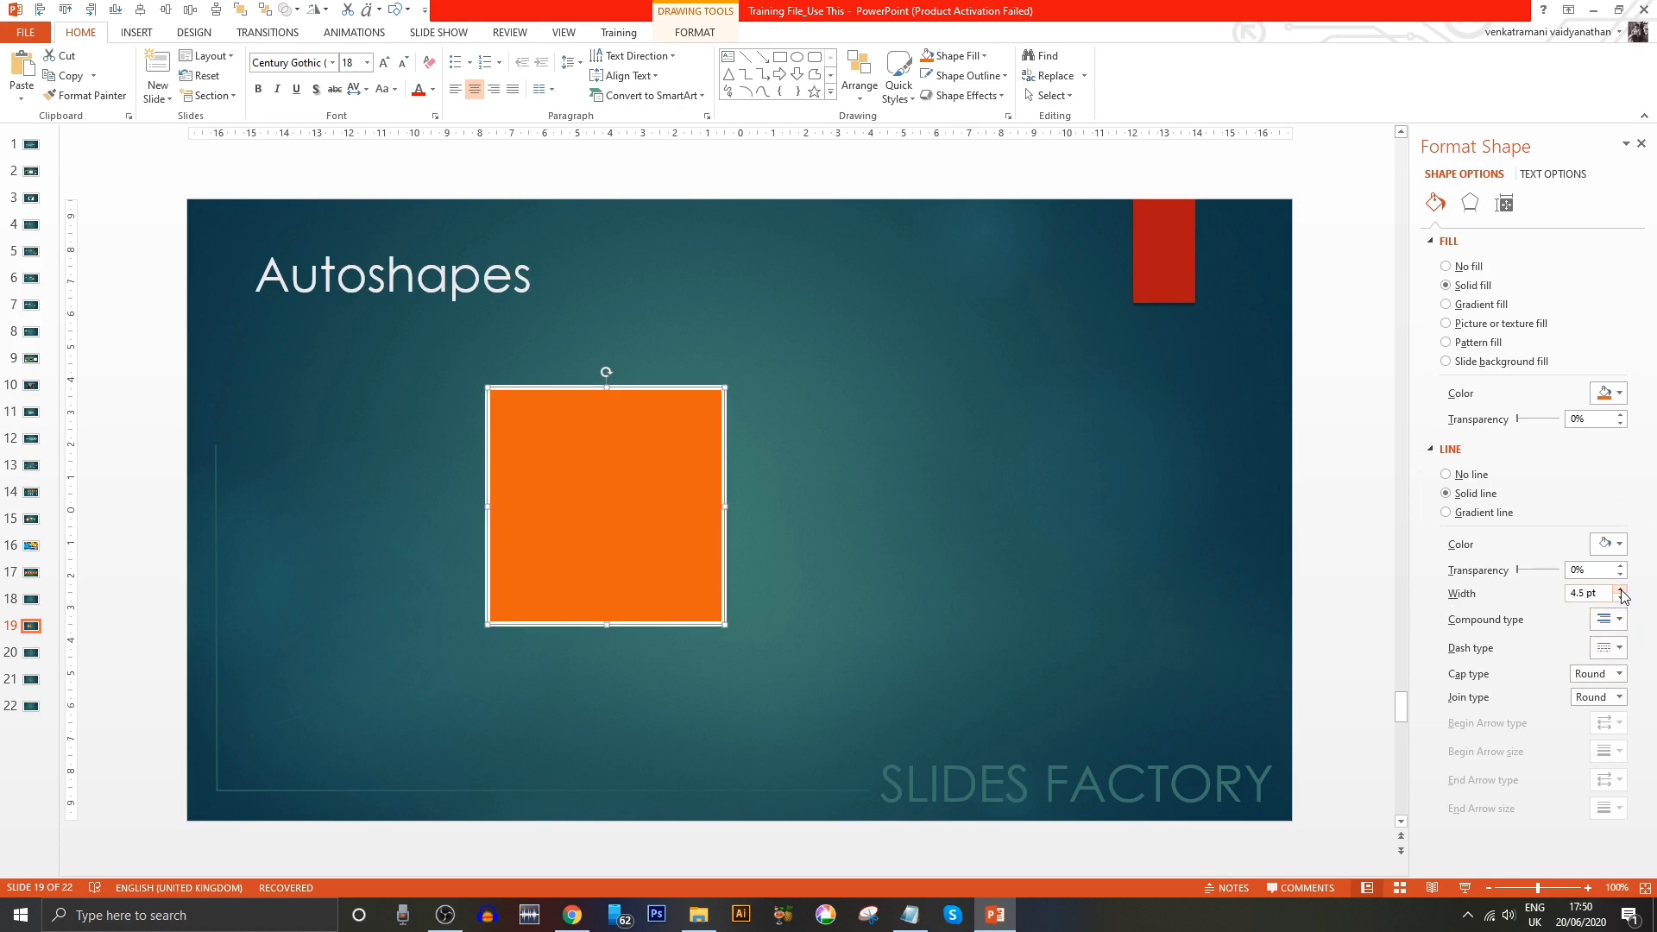
pyautogui.click(1622, 589)
pyautogui.click(1622, 590)
pyautogui.click(1621, 591)
pyautogui.click(1622, 591)
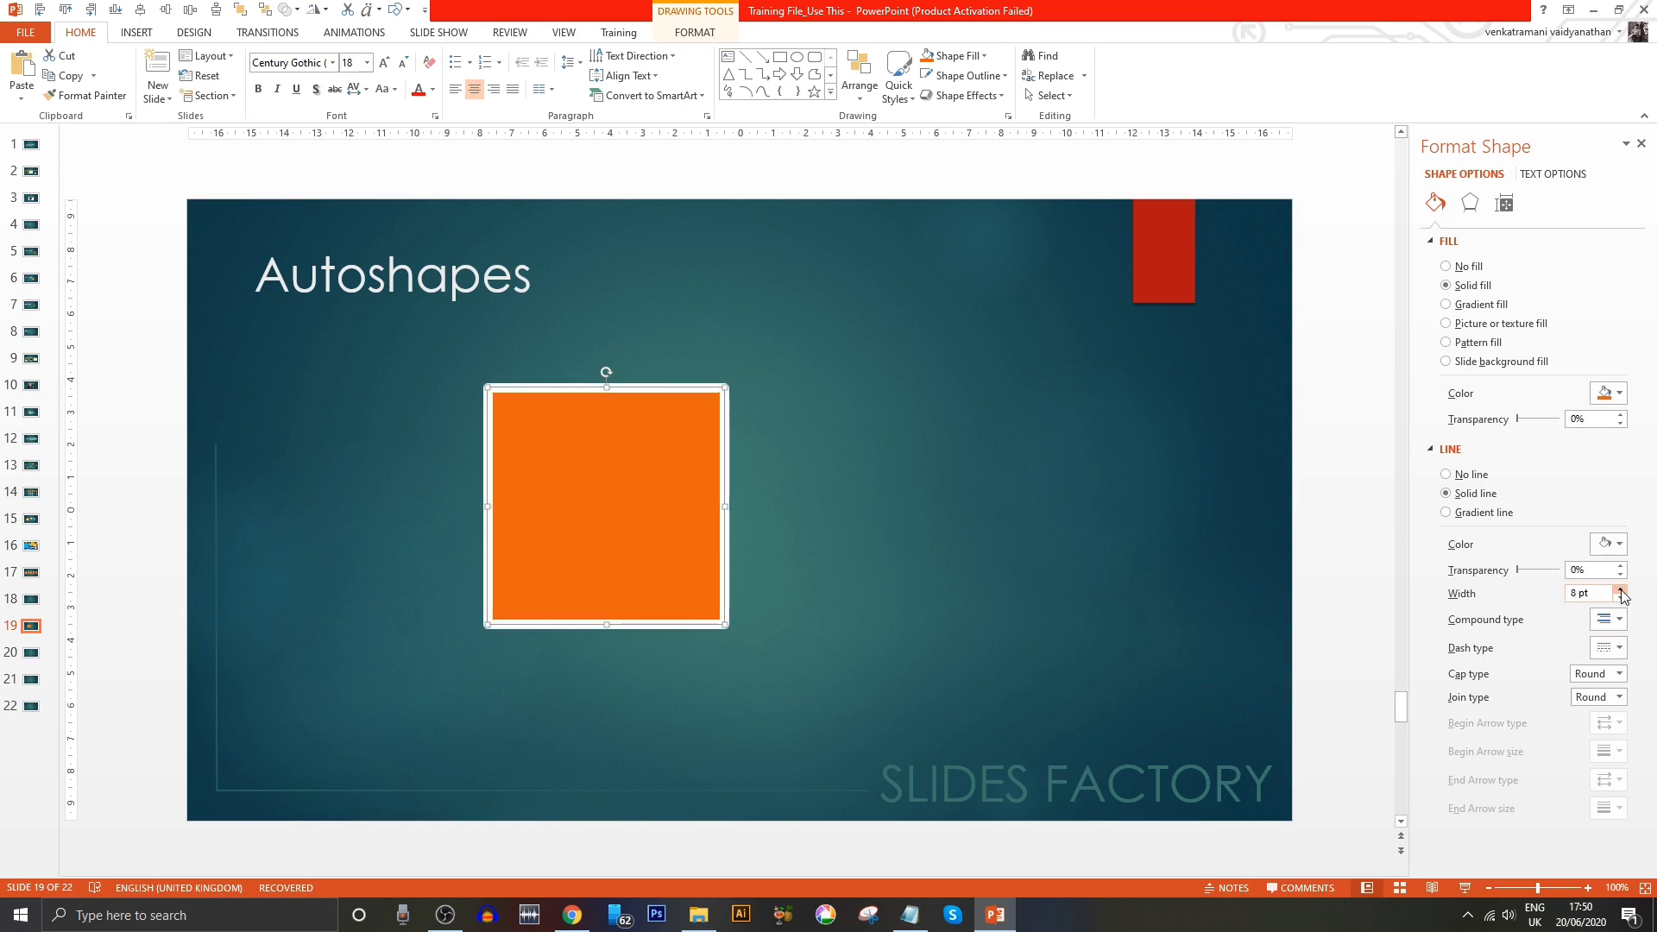
pyautogui.click(1622, 591)
# - Set the white outline's join type to Miter so its corners are sharp
pyautogui.click(947, 560)
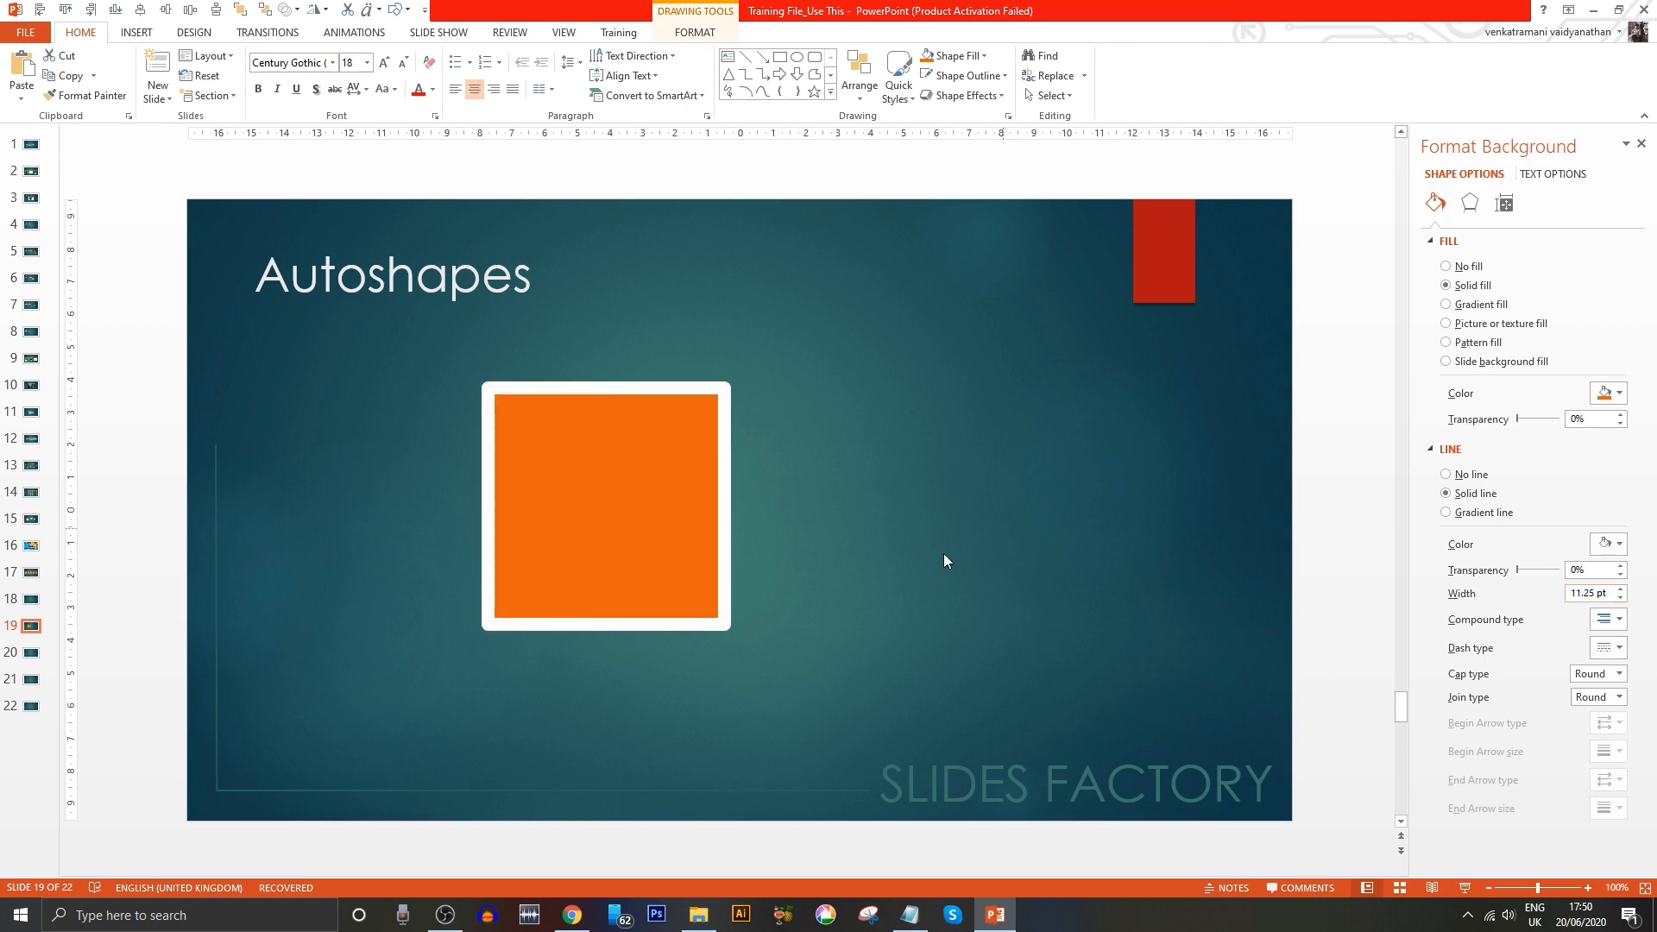
pyautogui.click(724, 401)
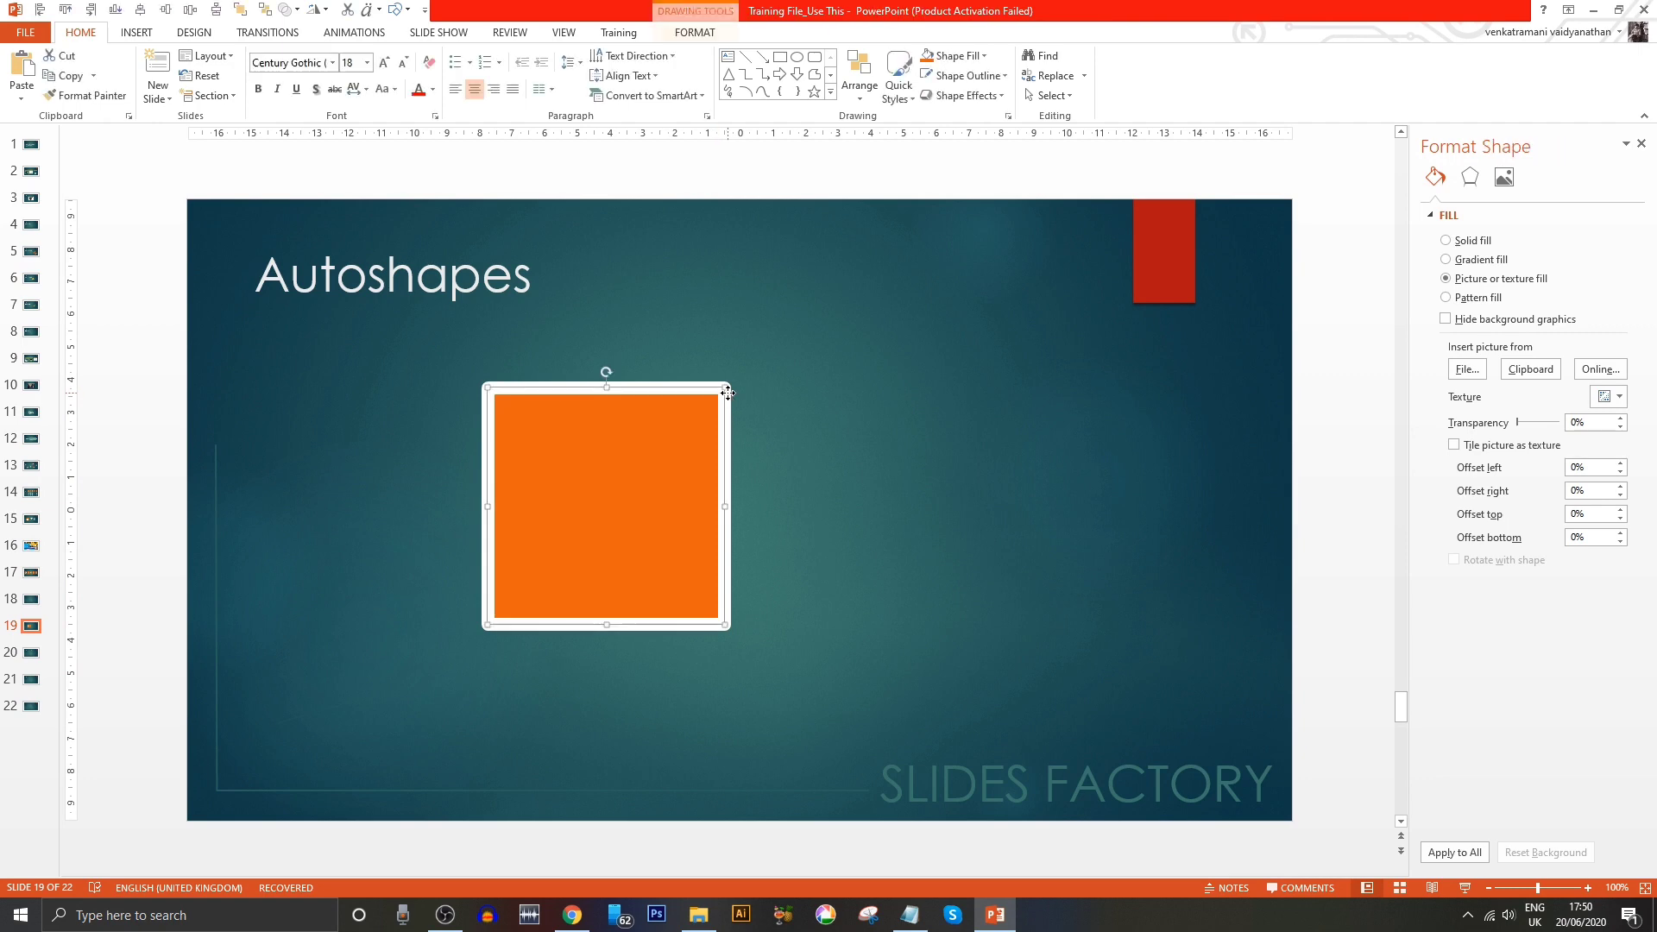
pyautogui.keyDown('ctrl'); pyautogui.scroll(5, 775, 366); pyautogui.keyUp('ctrl')
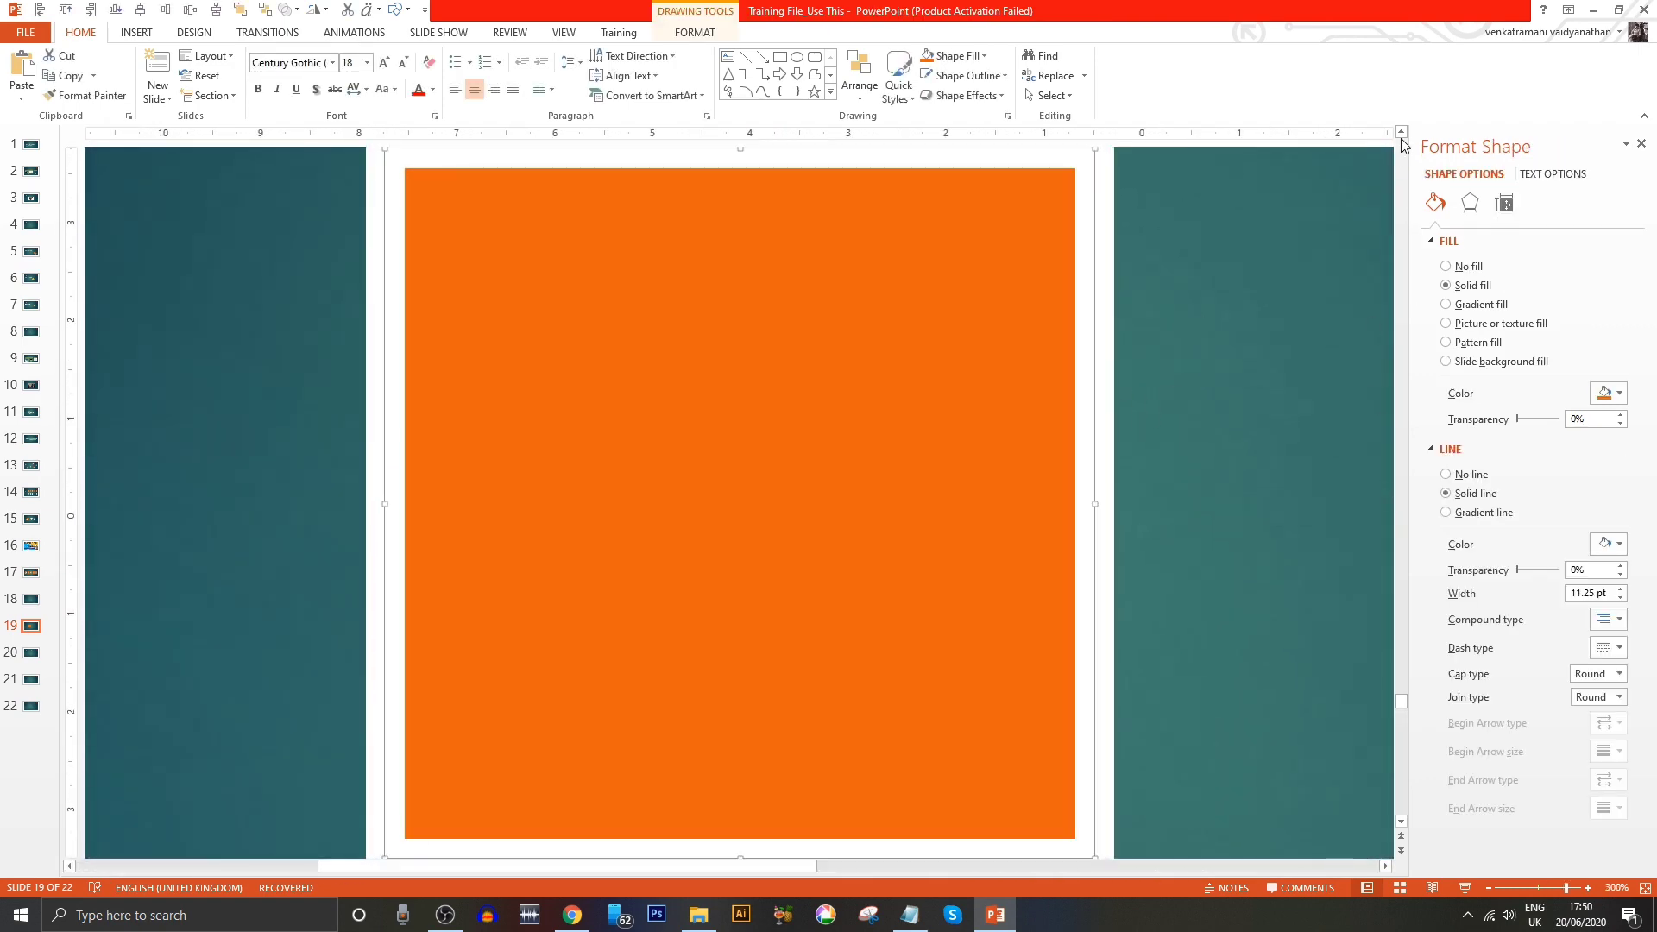
pyautogui.scroll(3, 1186, 257)
pyautogui.click(1186, 253)
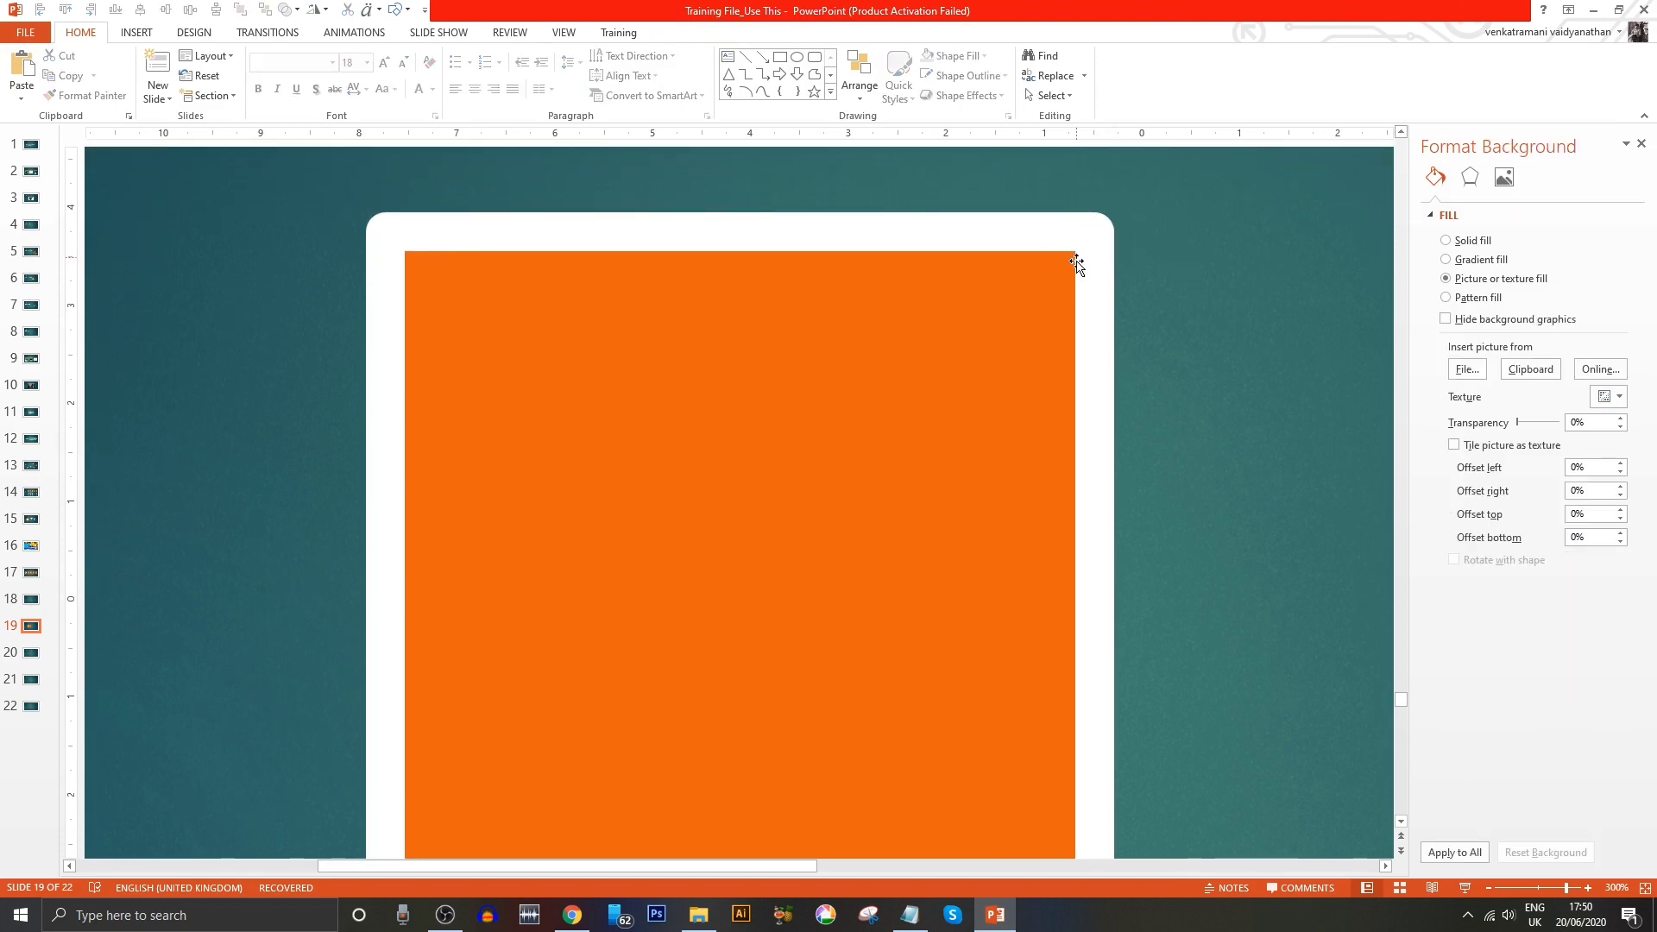
pyautogui.click(1101, 231)
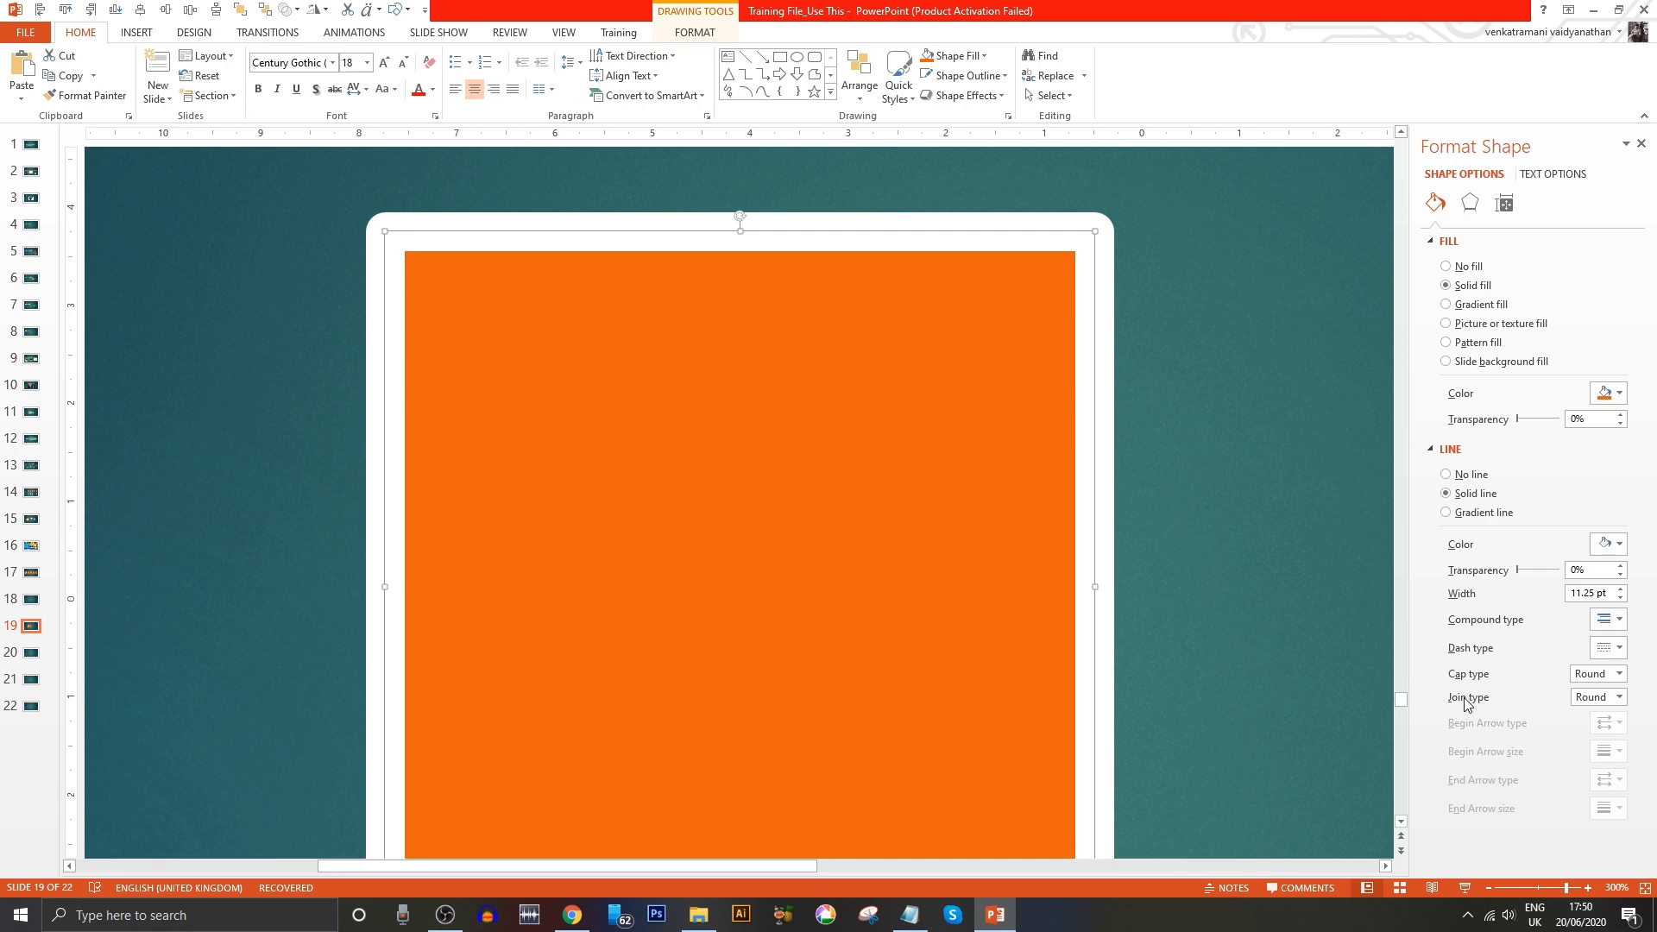
pyautogui.click(1619, 699)
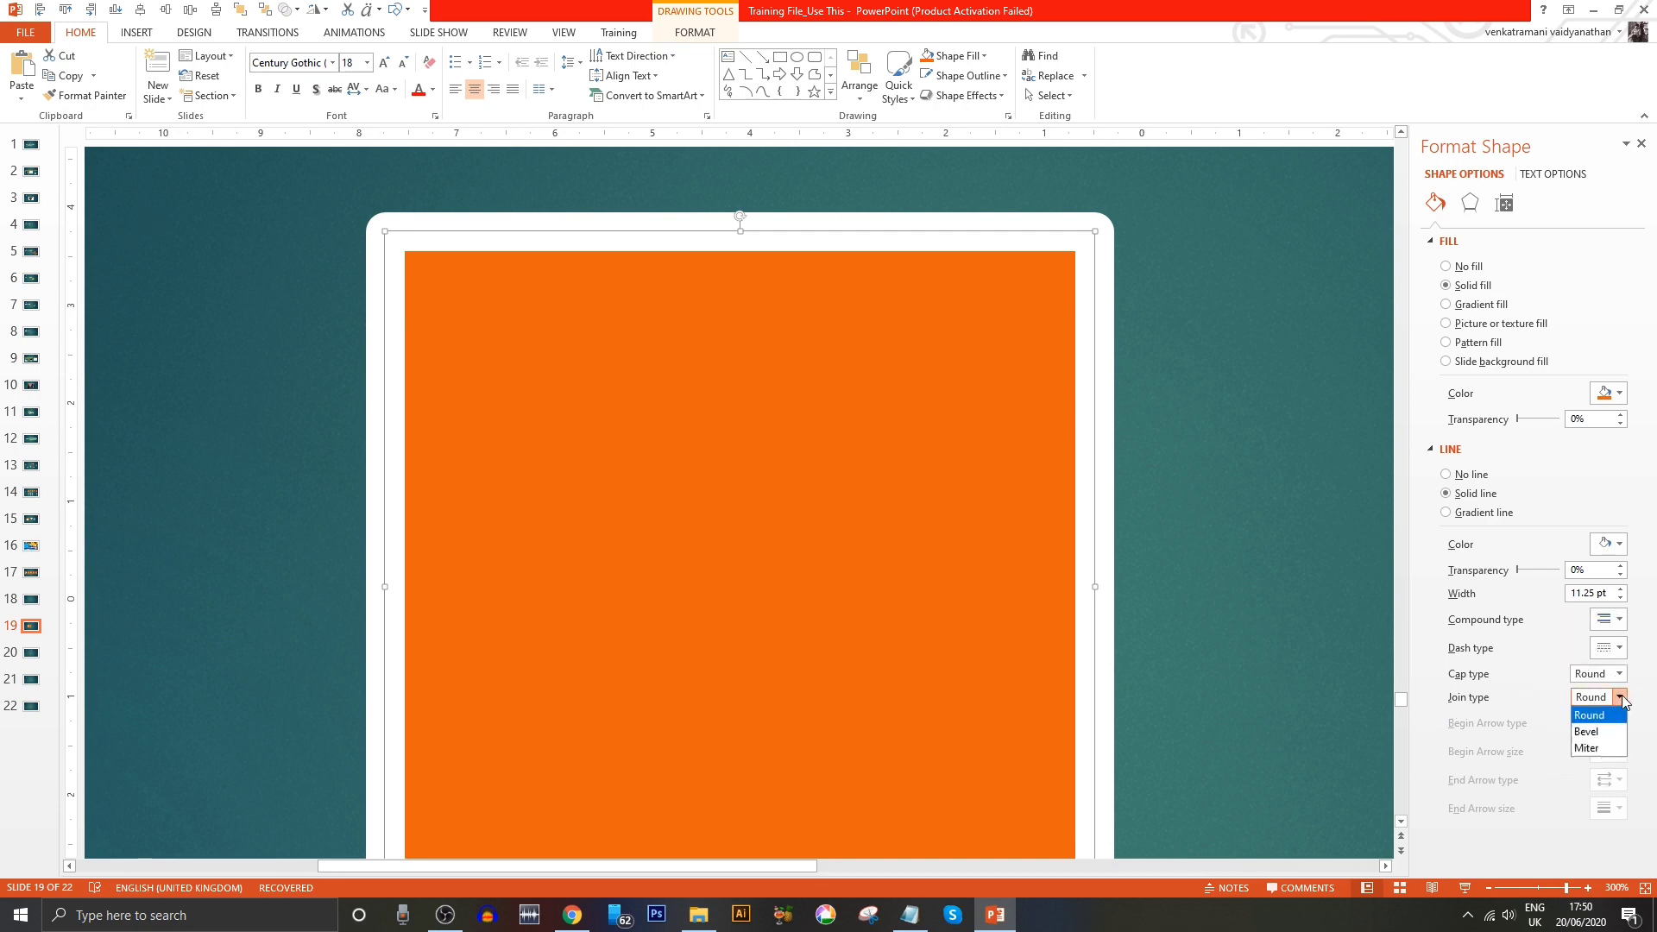
pyautogui.click(1595, 749)
pyautogui.click(1243, 323)
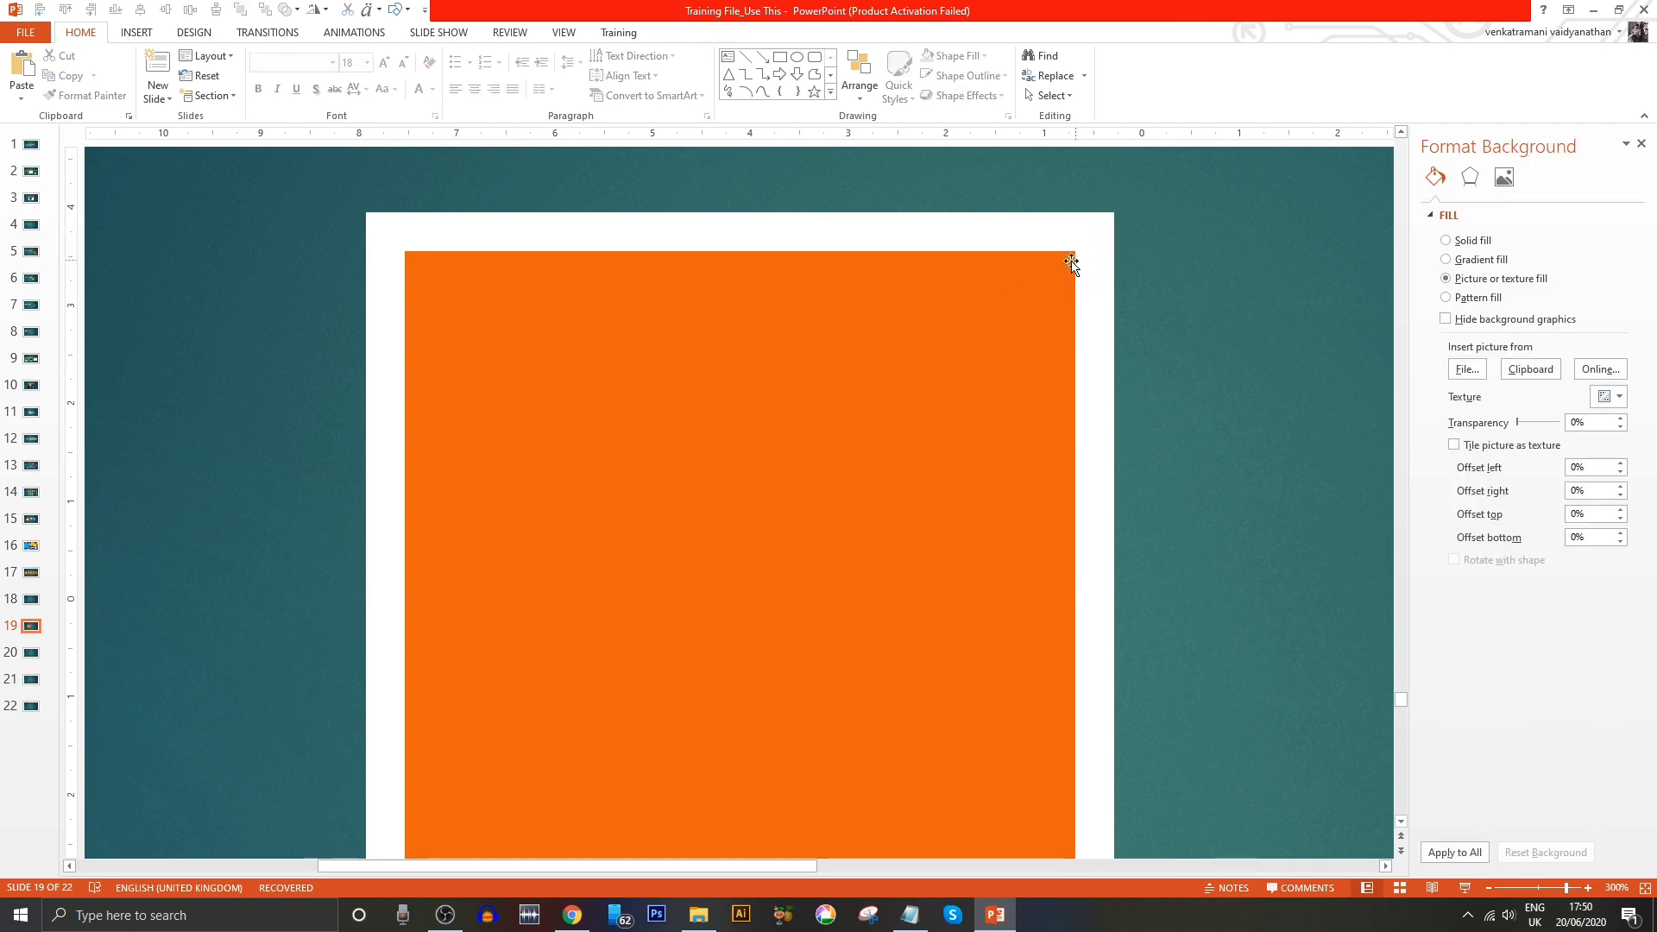
pyautogui.click(1114, 222)
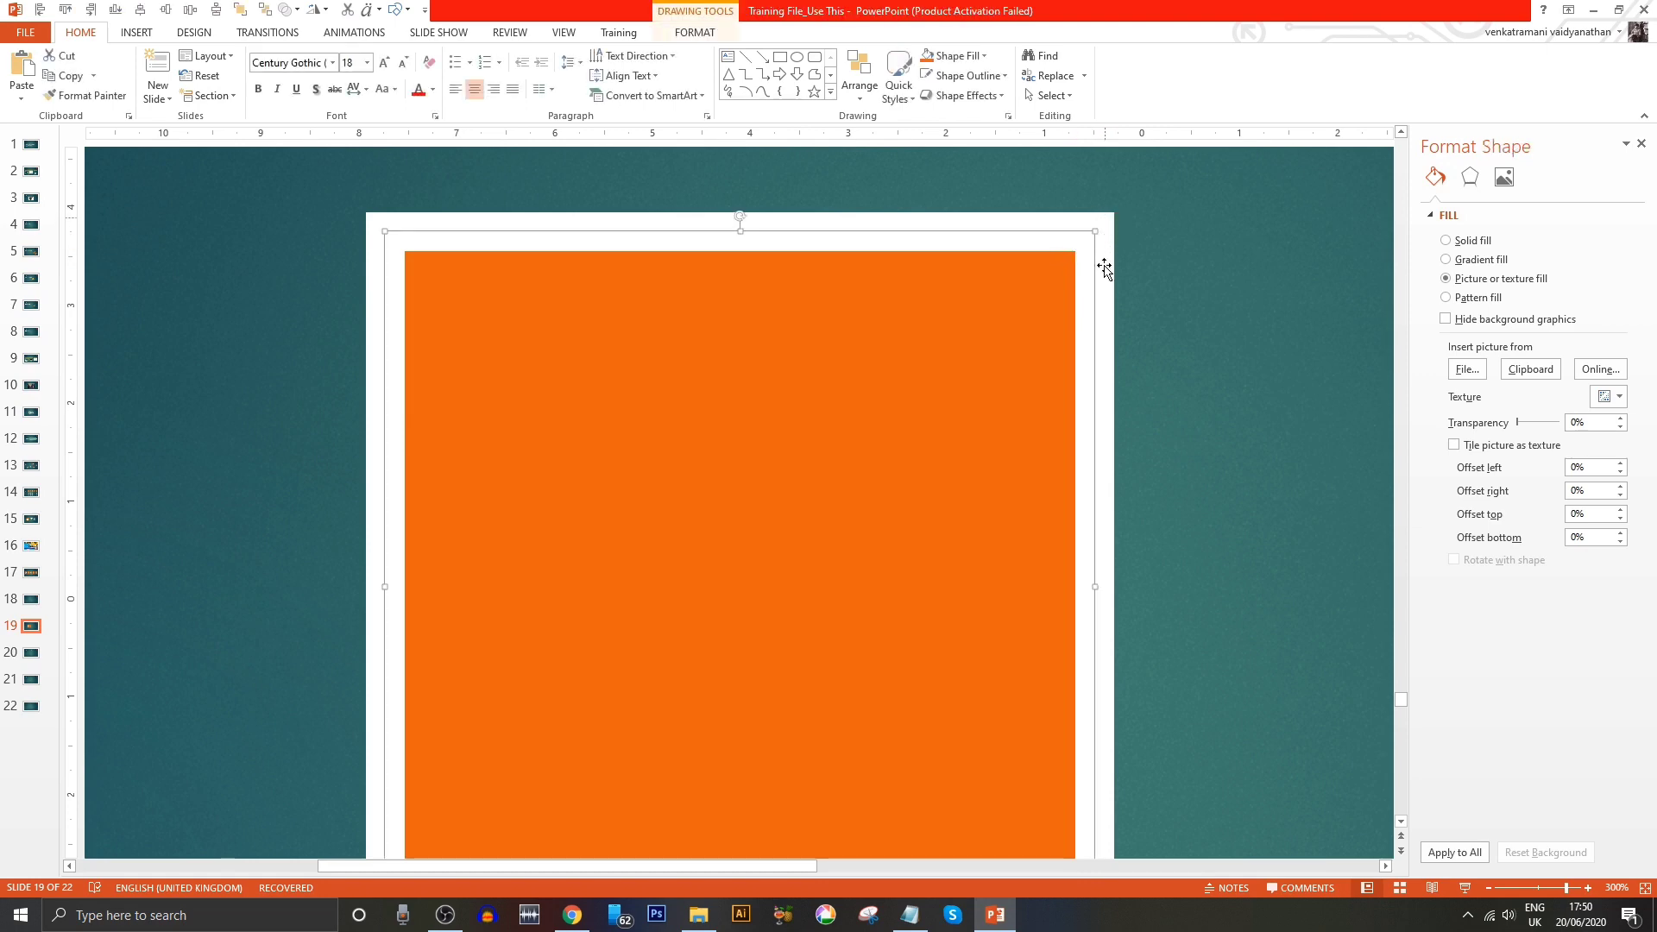
pyautogui.scroll(-5, 1108, 278)
pyautogui.scroll(-5, 906, 432)
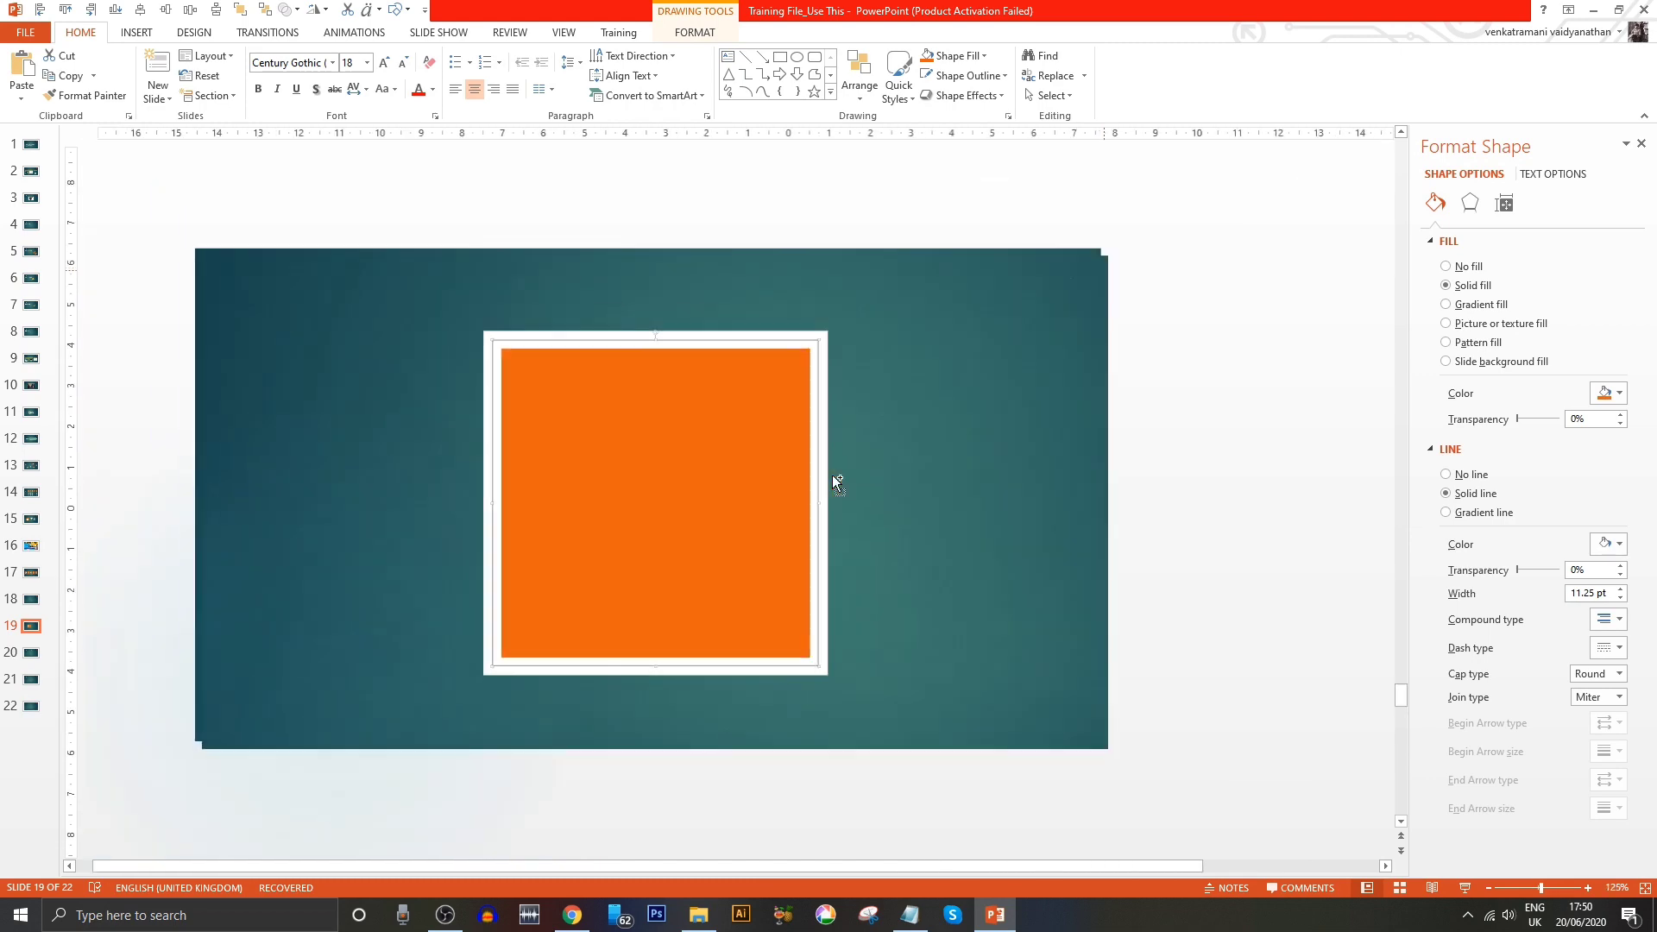
pyautogui.scroll(-1, 812, 473)
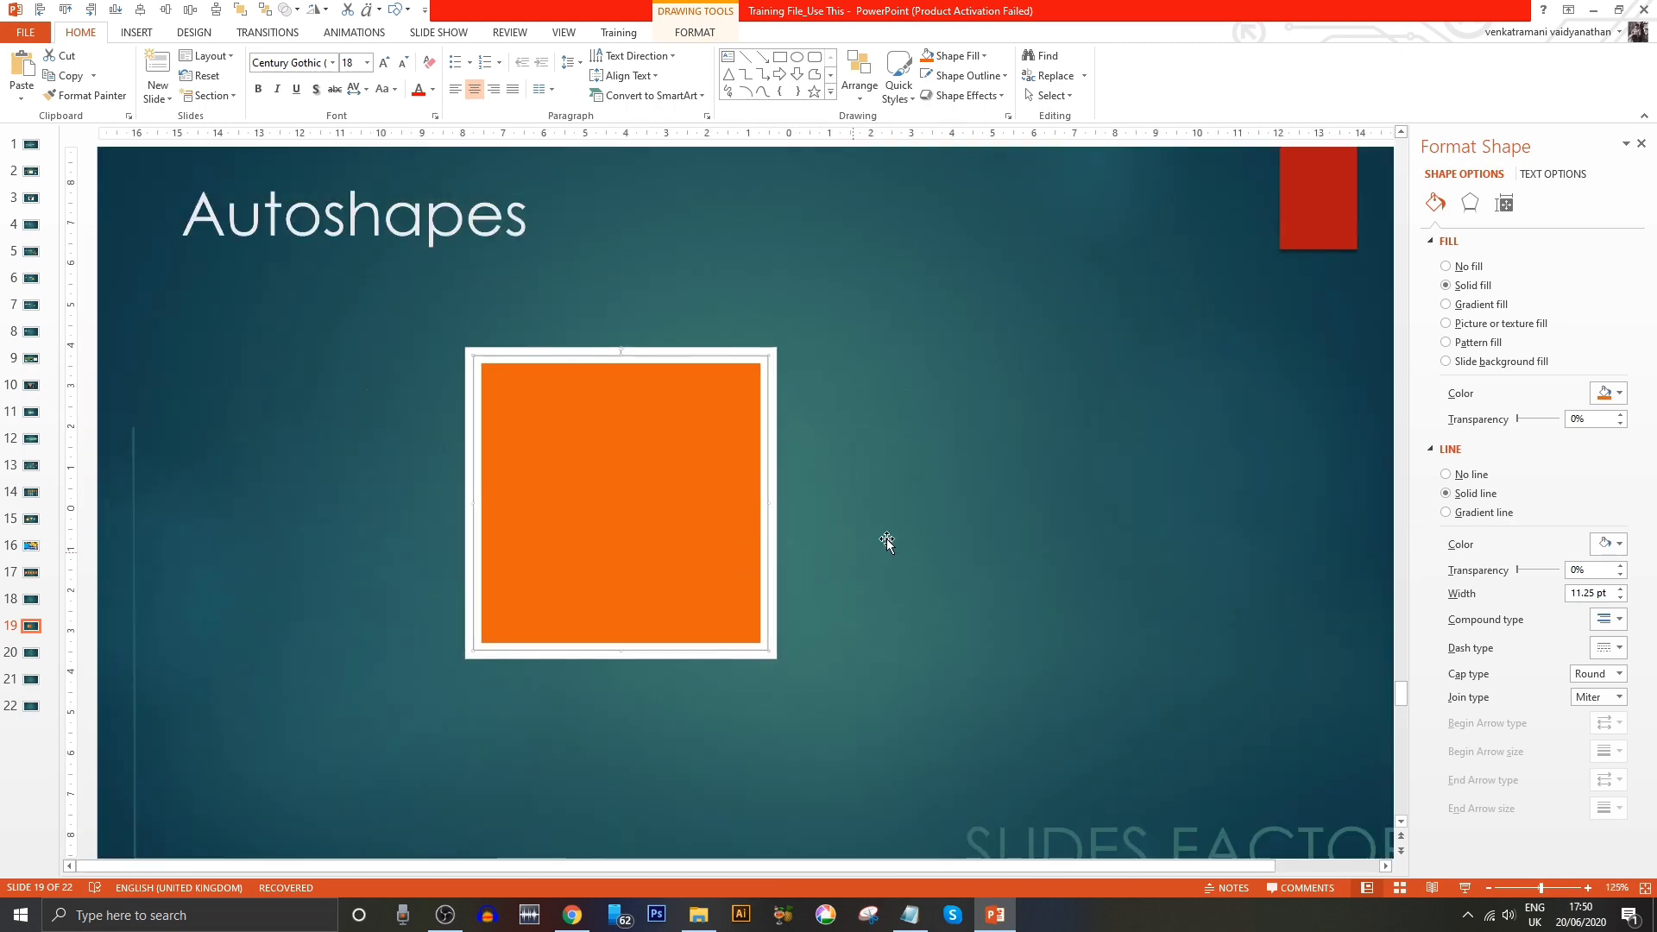
pyautogui.scroll(-1, 888, 539)
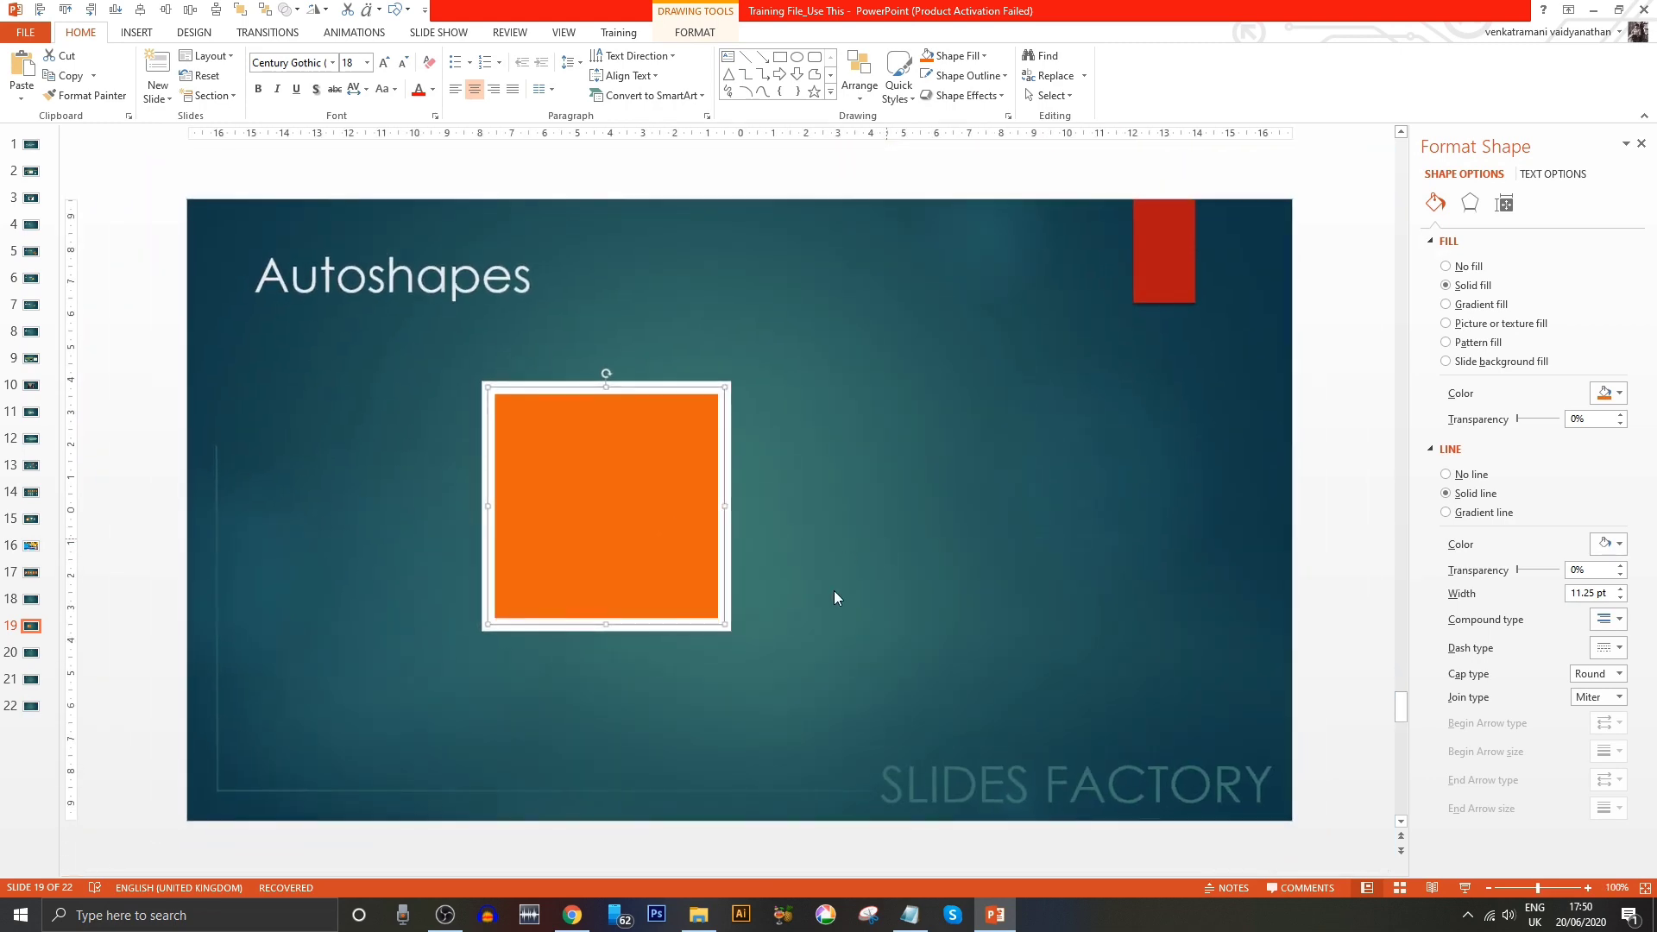
# - Place a yellow down arrow beside the square, move it right, then delete it
pyautogui.click(604, 494)
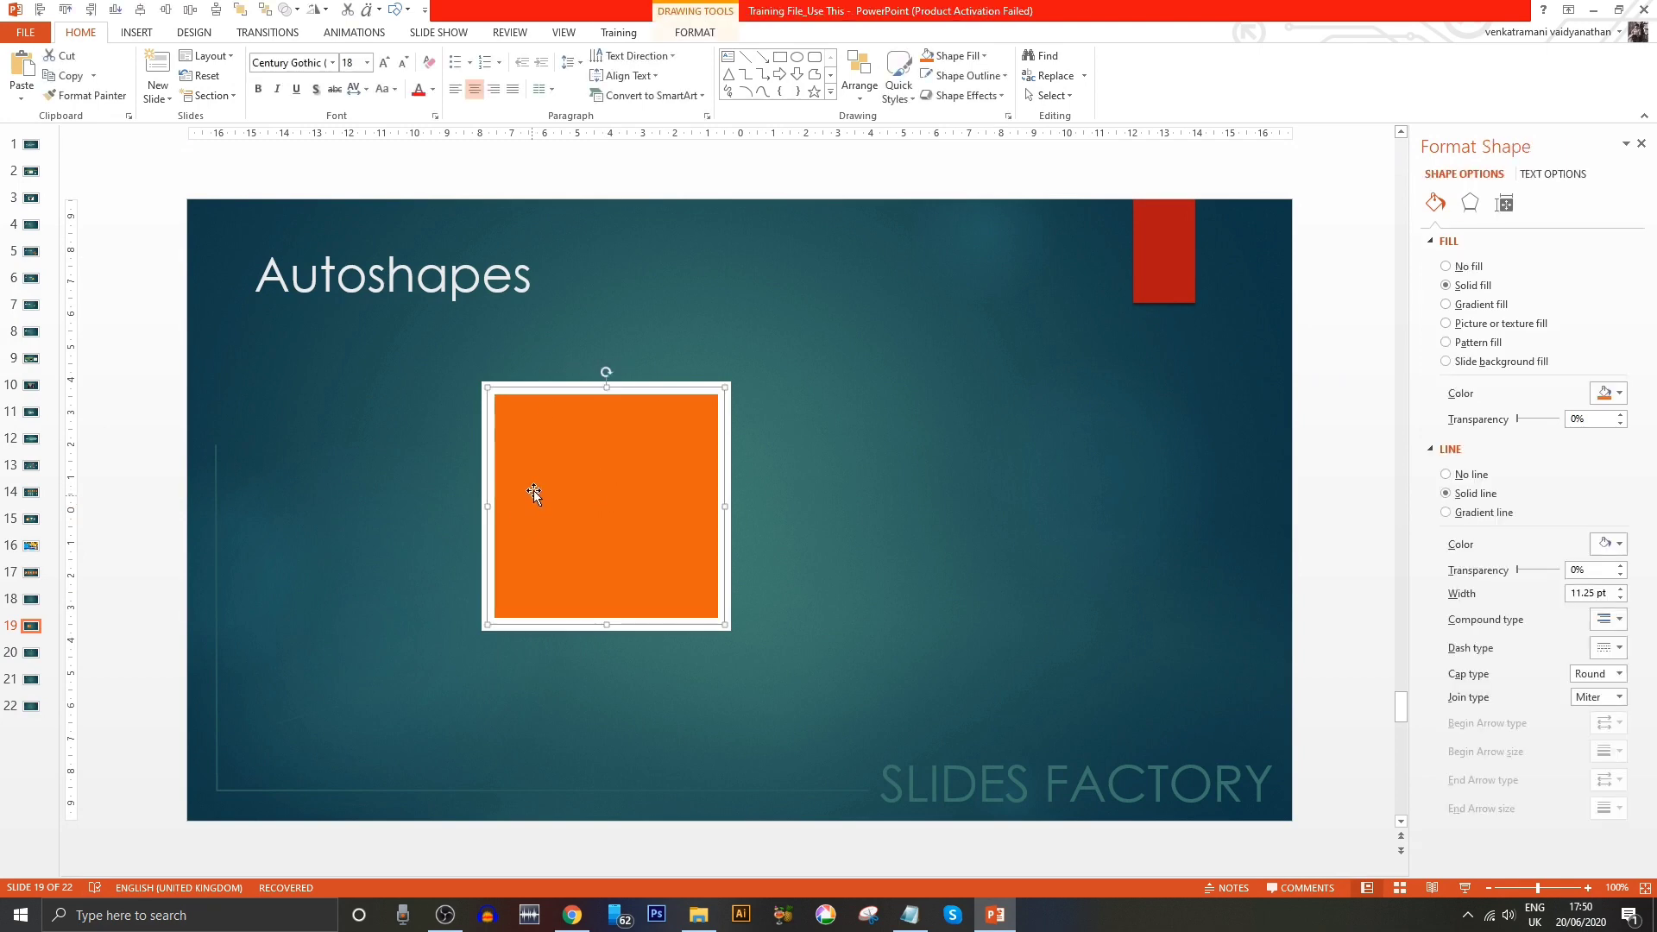
pyautogui.click(798, 79)
pyautogui.click(725, 476)
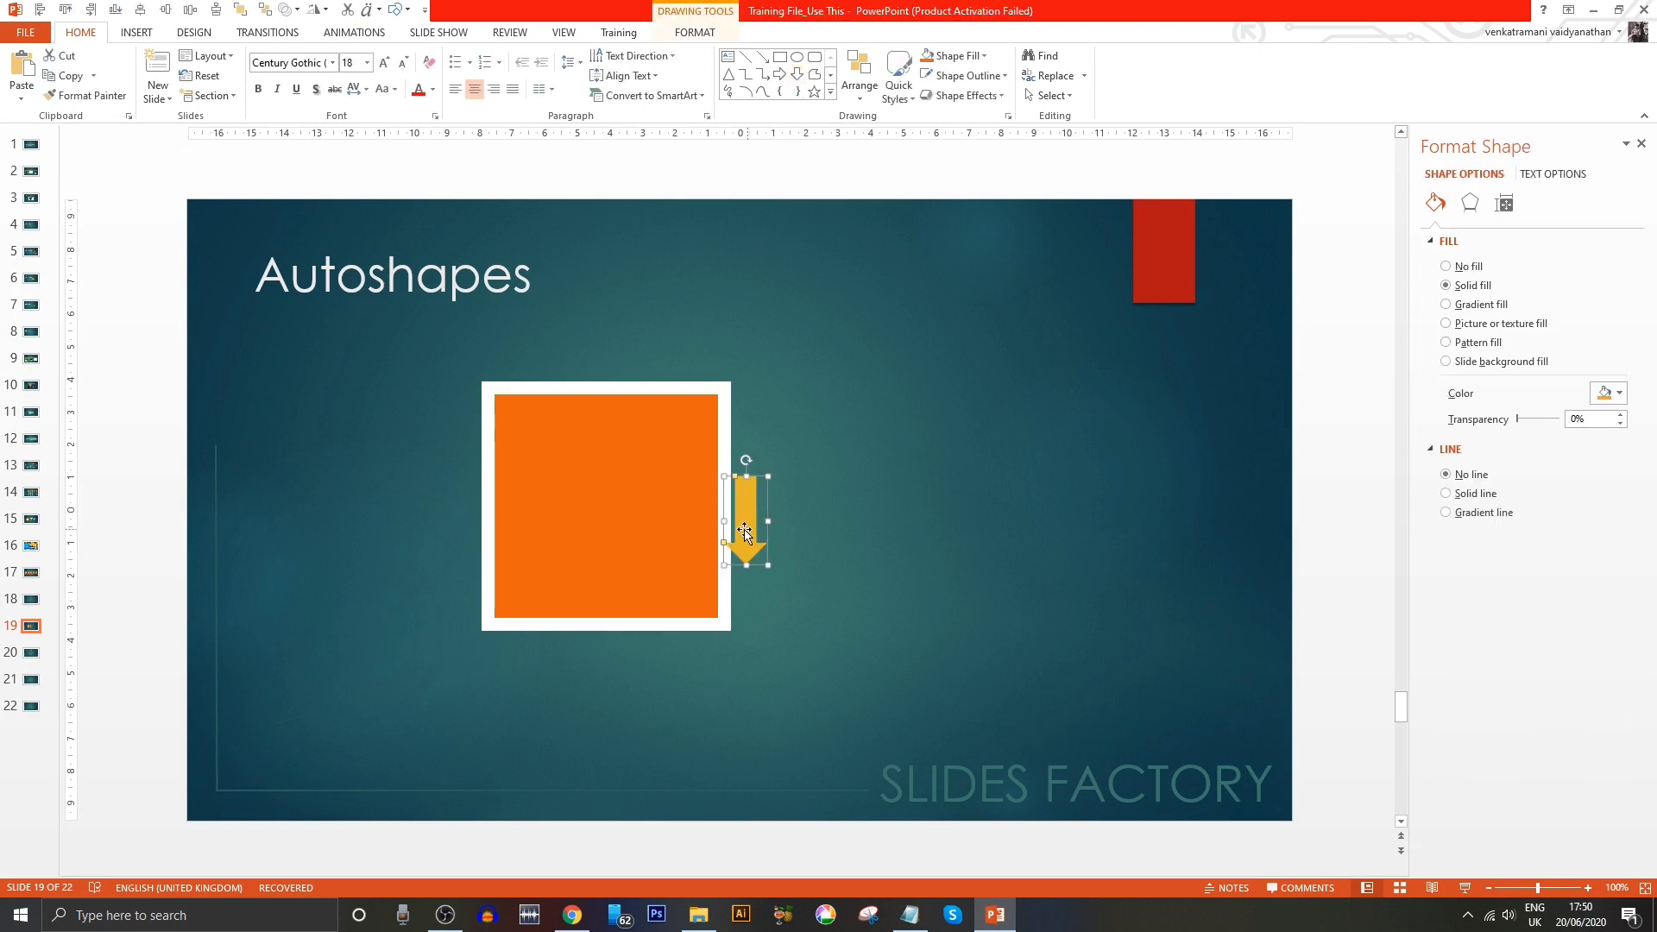
pyautogui.moveTo(744, 532)
pyautogui.mouseDown()
pyautogui.moveTo(898, 442)
pyautogui.moveTo(1016, 665)
pyautogui.mouseUp()
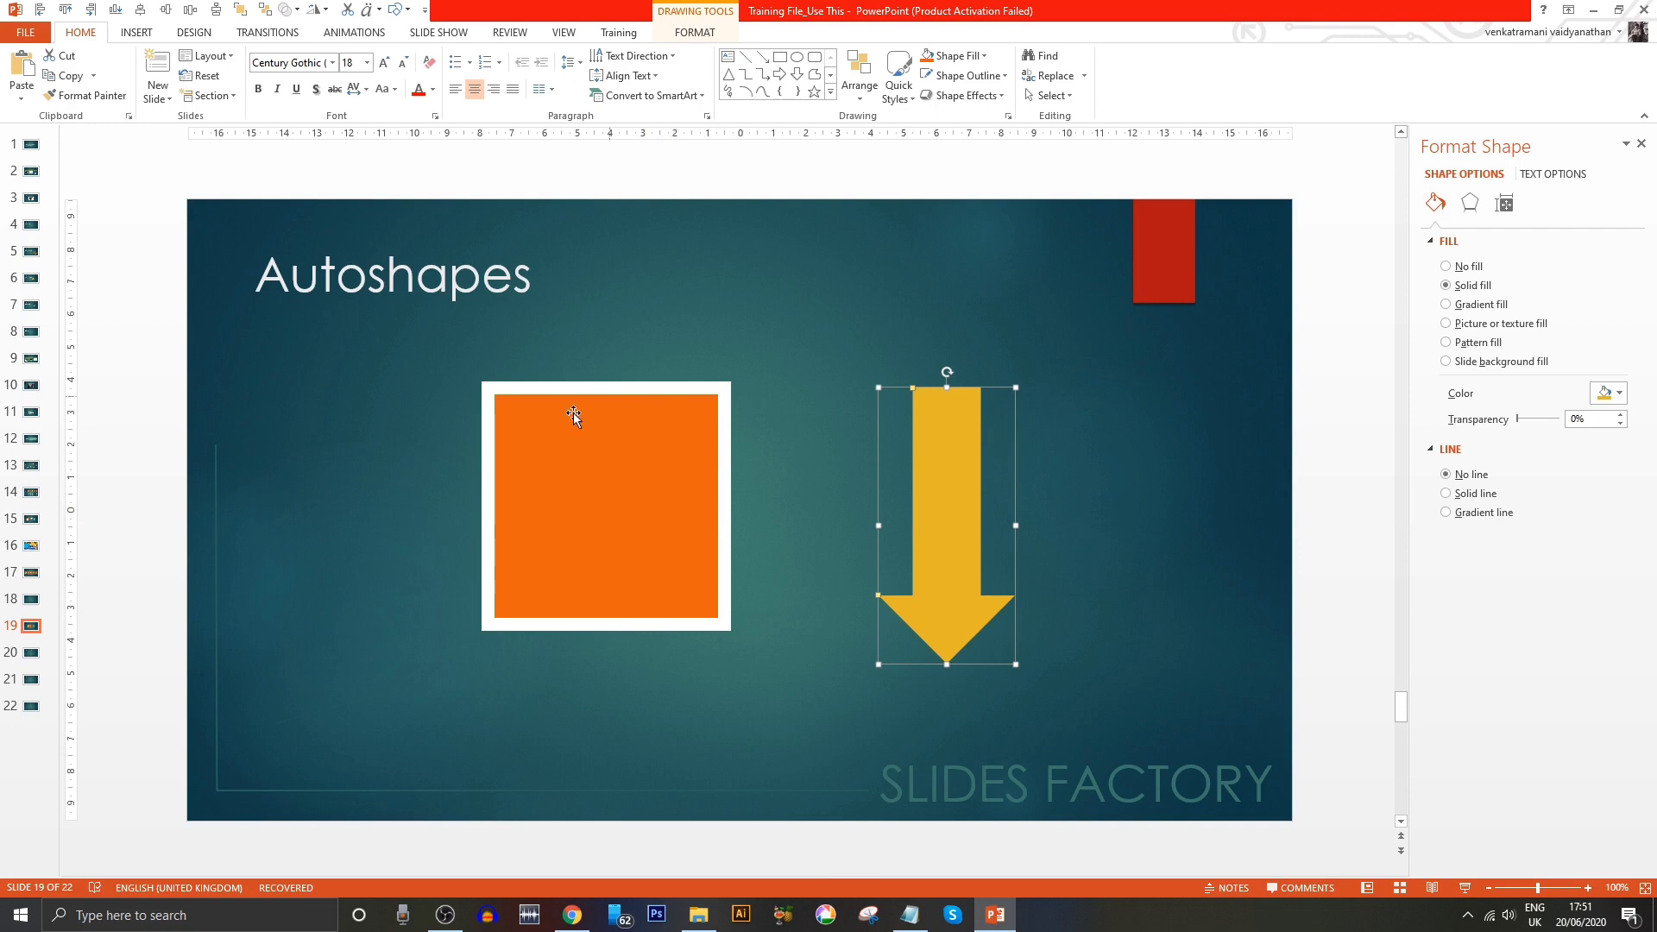
pyautogui.press('Delete')
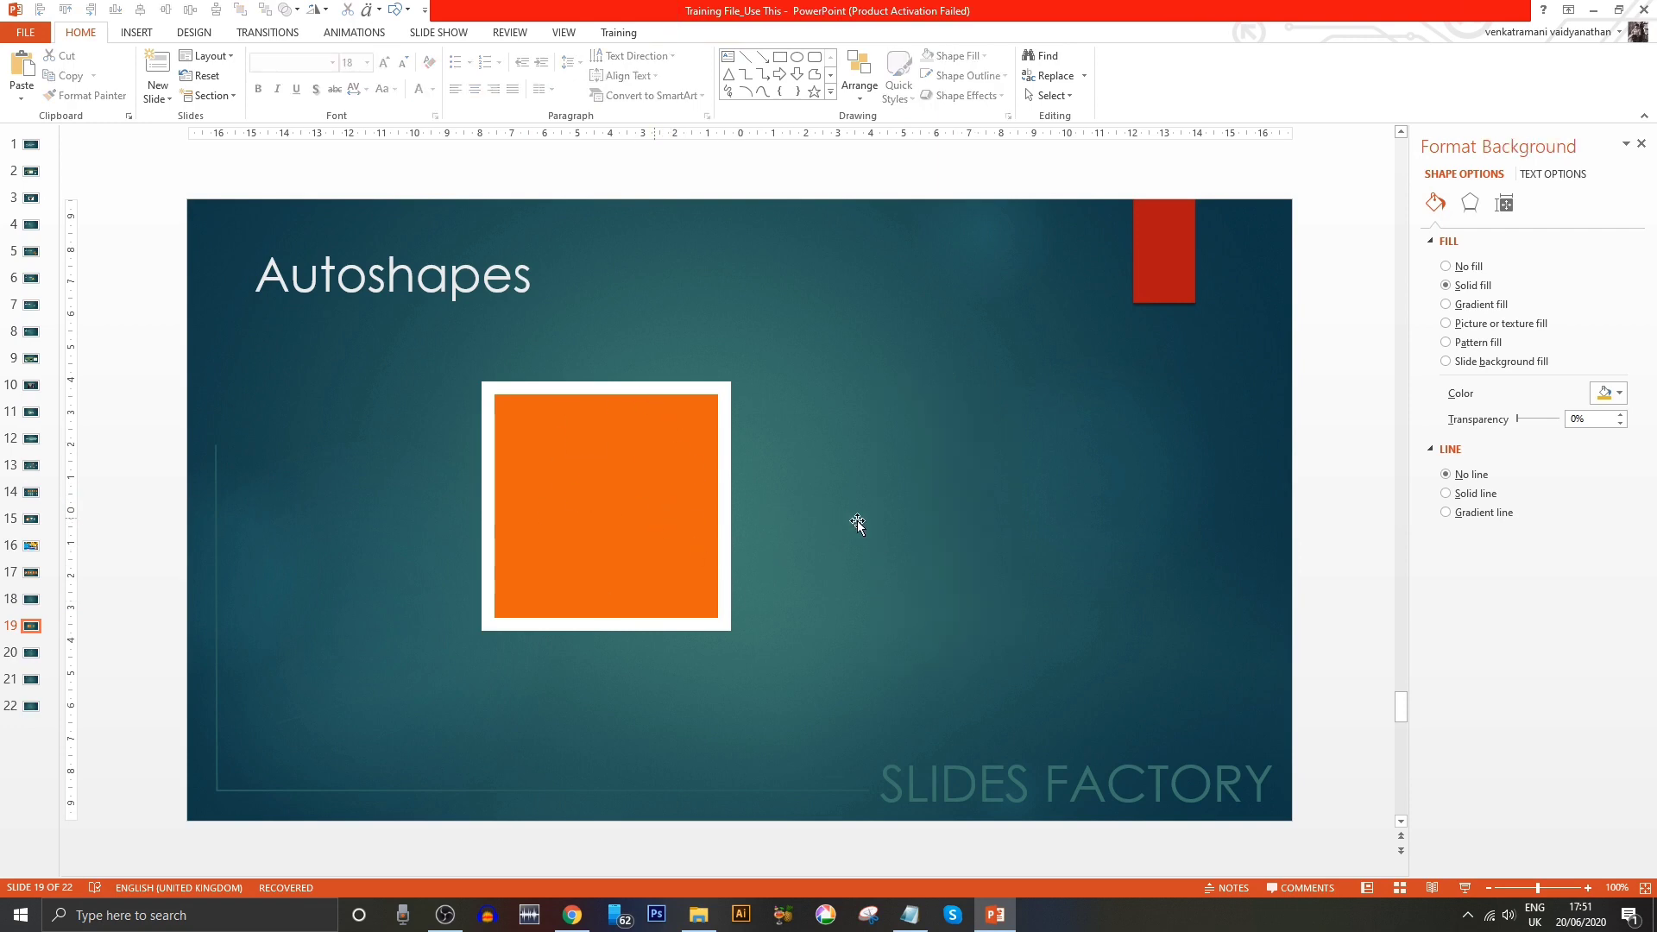
# - Set the orange square's style as the default shape
pyautogui.click(614, 461)
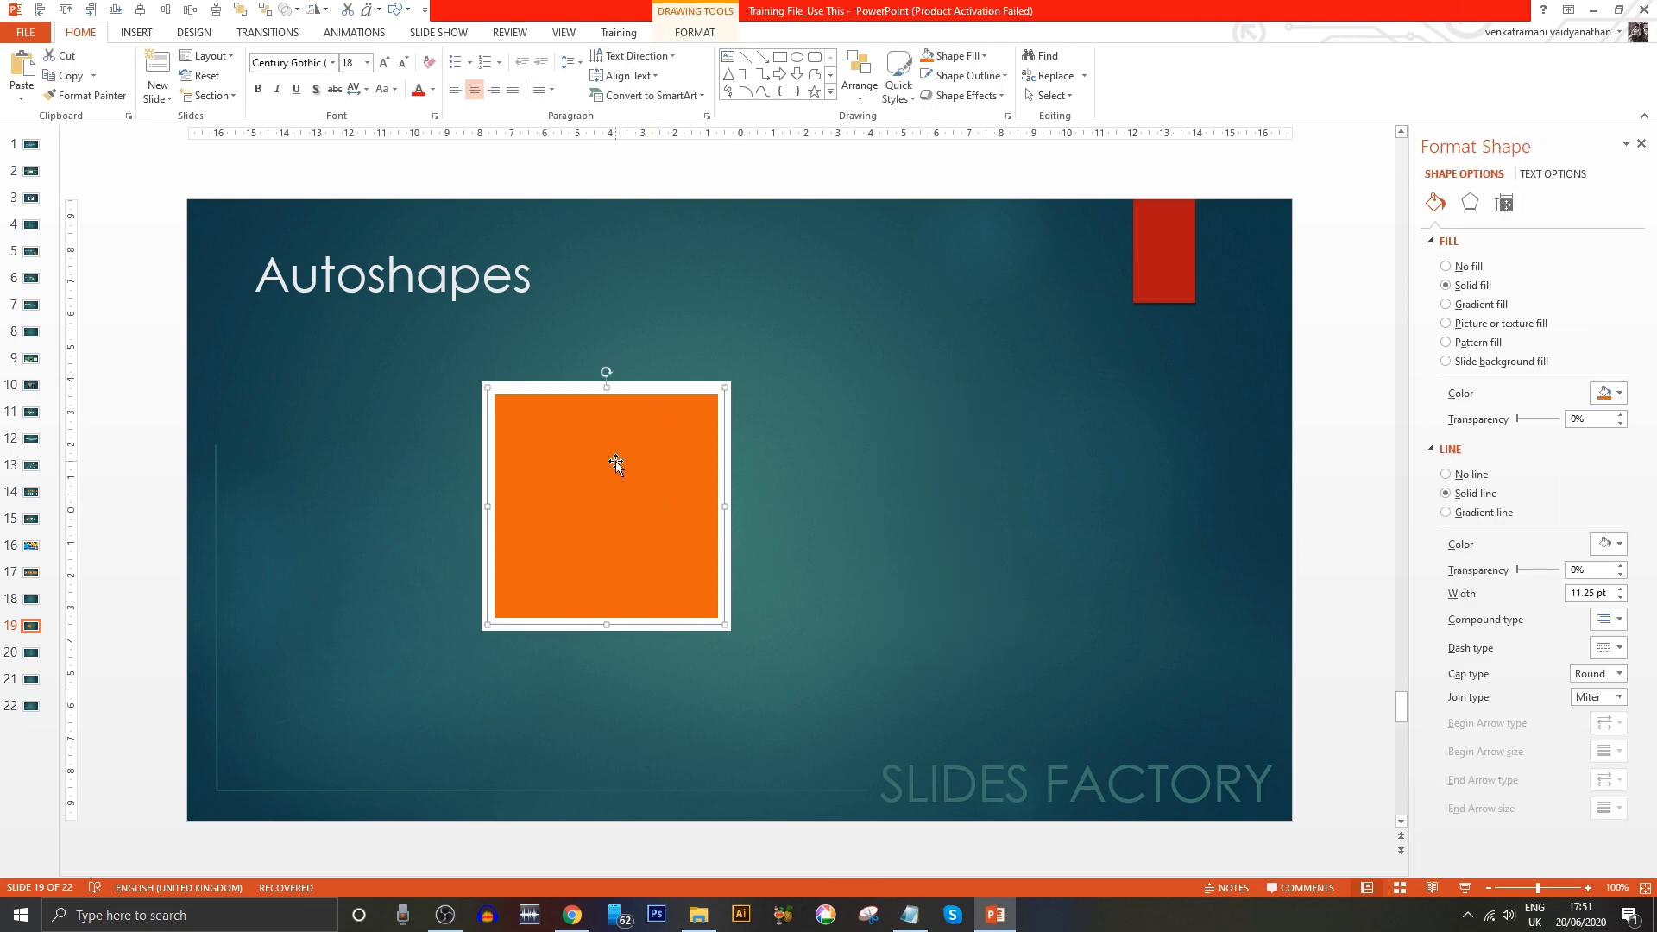
pyautogui.rightClick(615, 461)
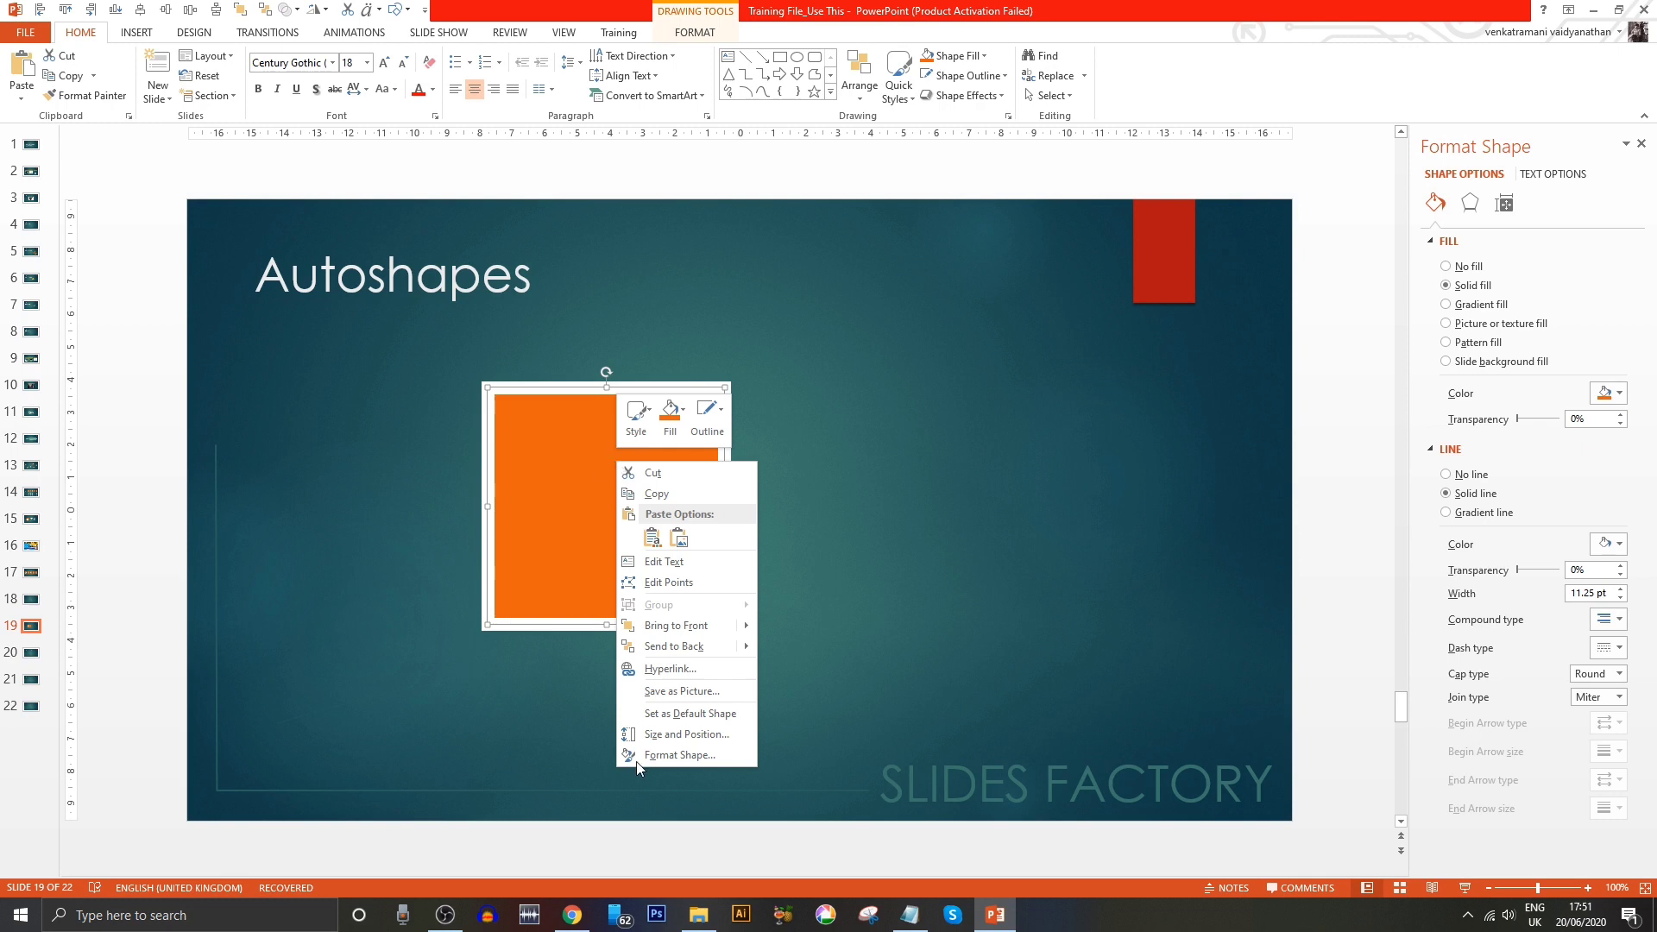
pyautogui.click(706, 721)
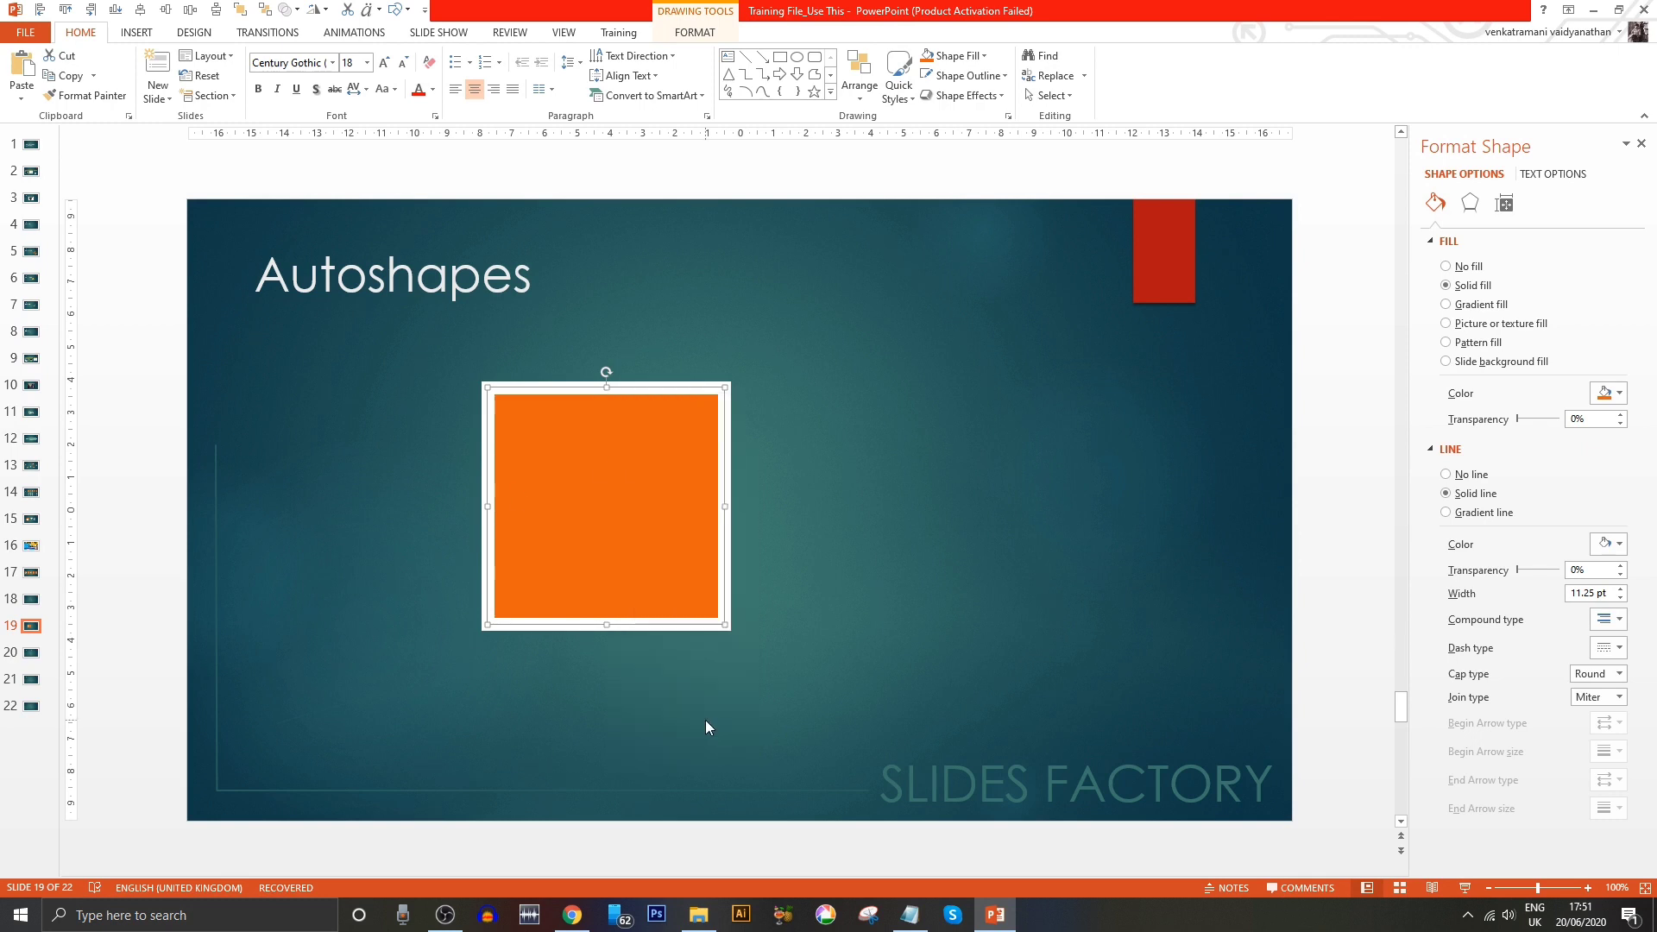
# - Draw and undo a test circle and triangle, then give the square a gradient fill
pyautogui.click(797, 57)
pyautogui.moveTo(830, 351); pyautogui.dragTo(1047, 567)
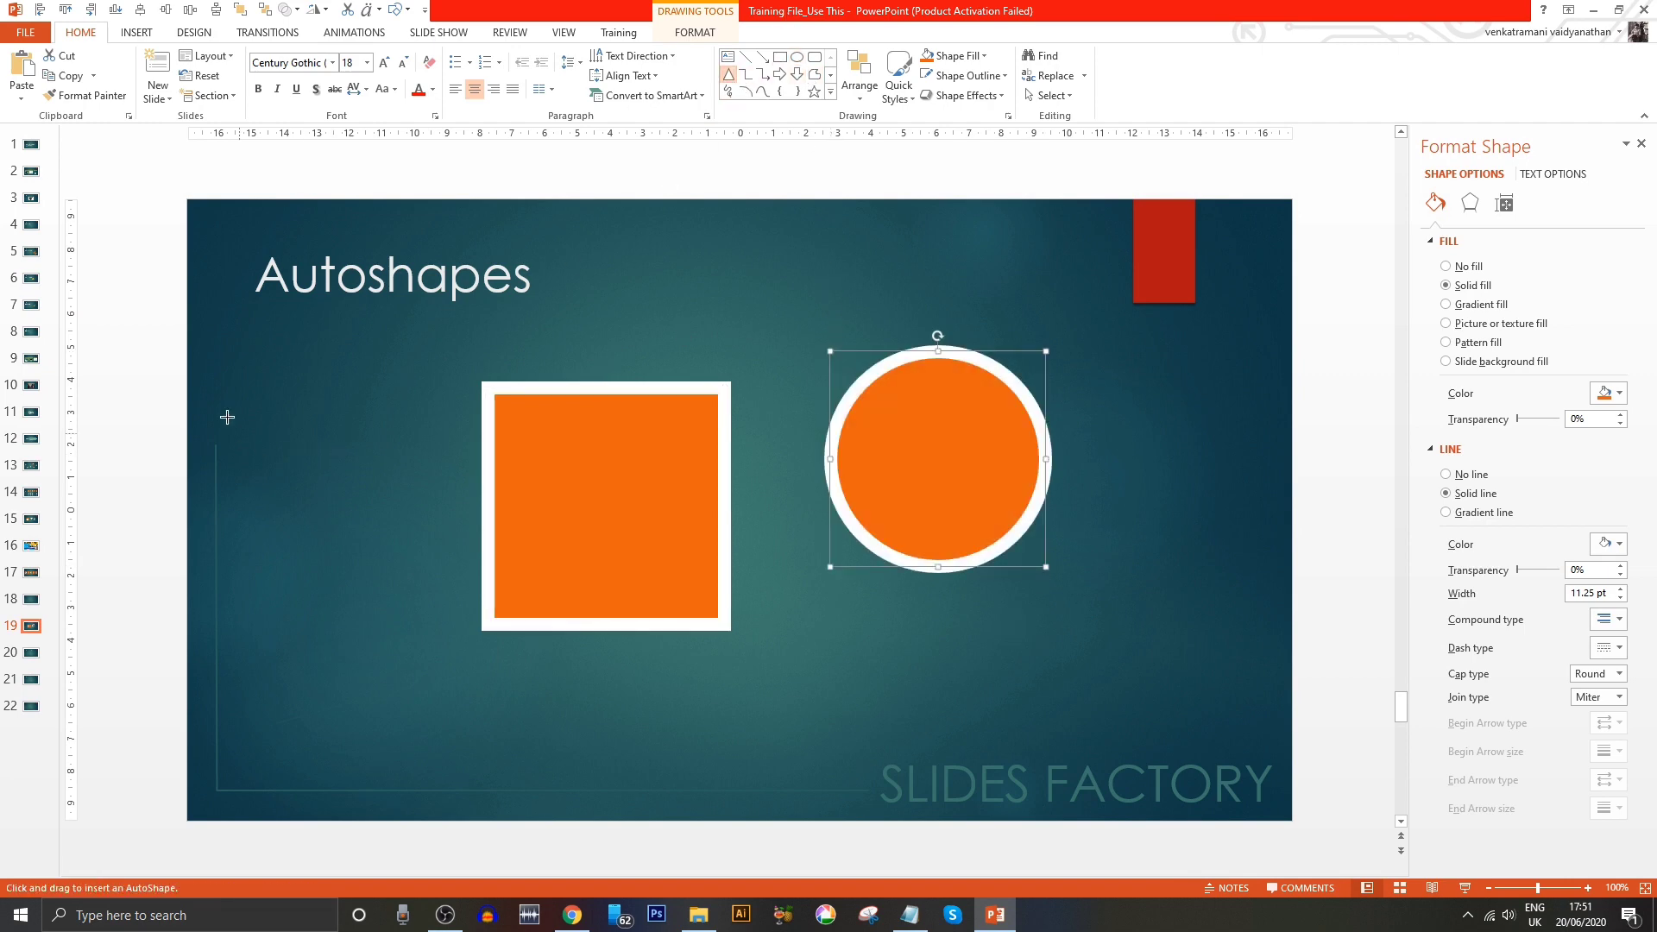
pyautogui.moveTo(227, 410); pyautogui.dragTo(426, 581)
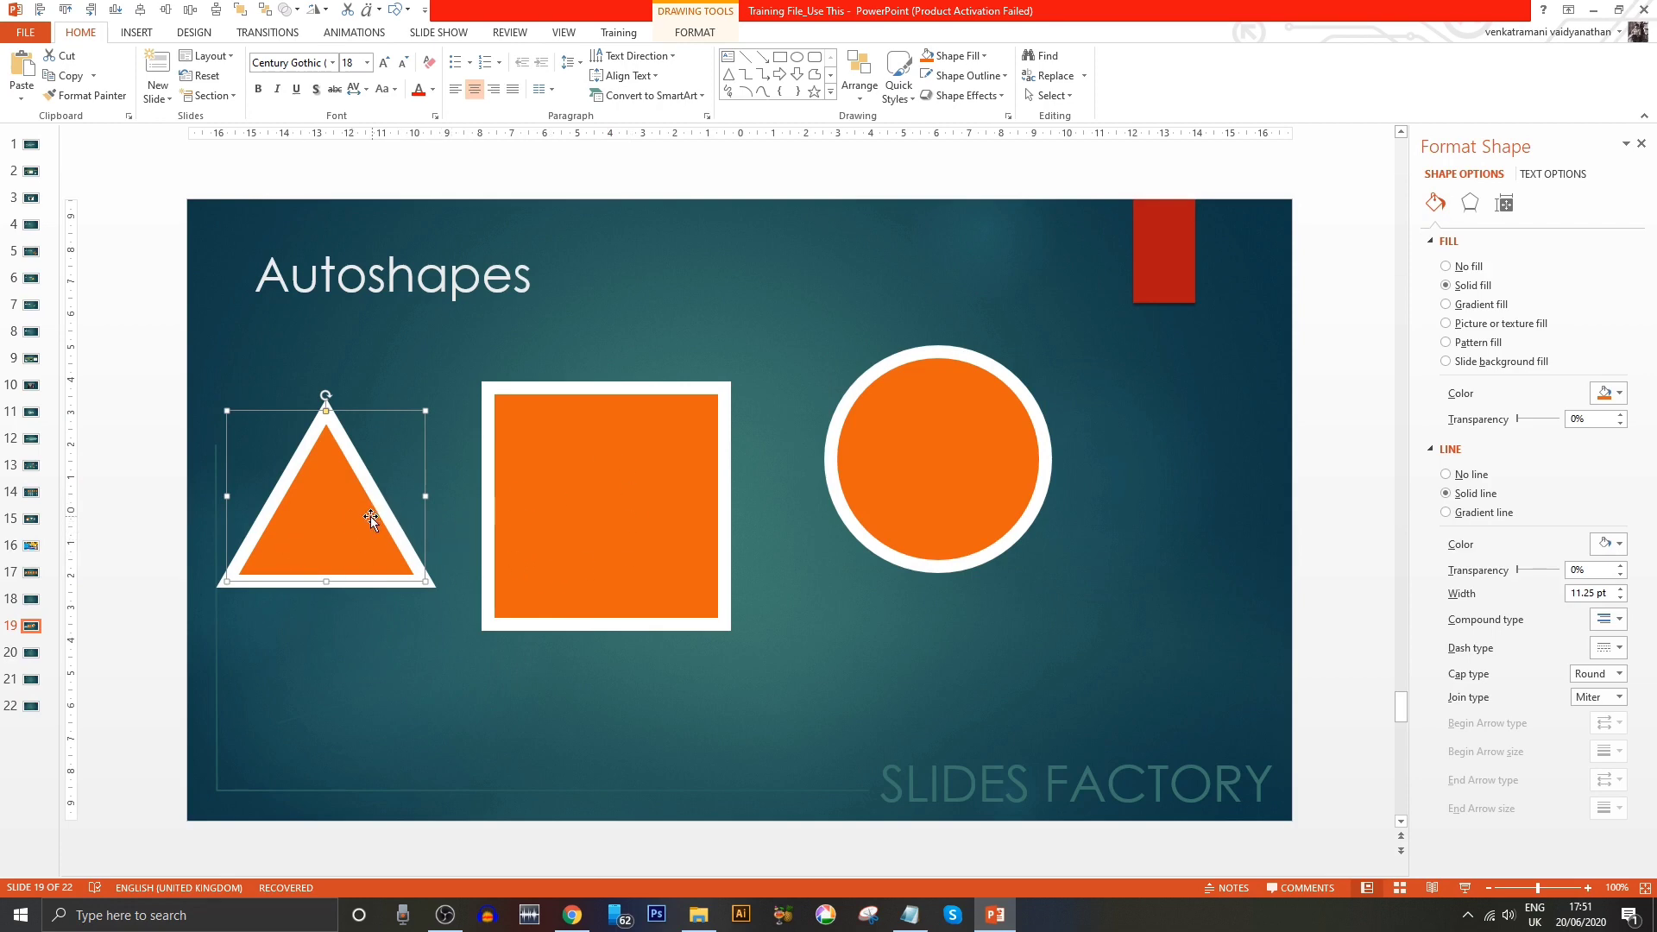
pyautogui.hotkey('ctrl', 'z')
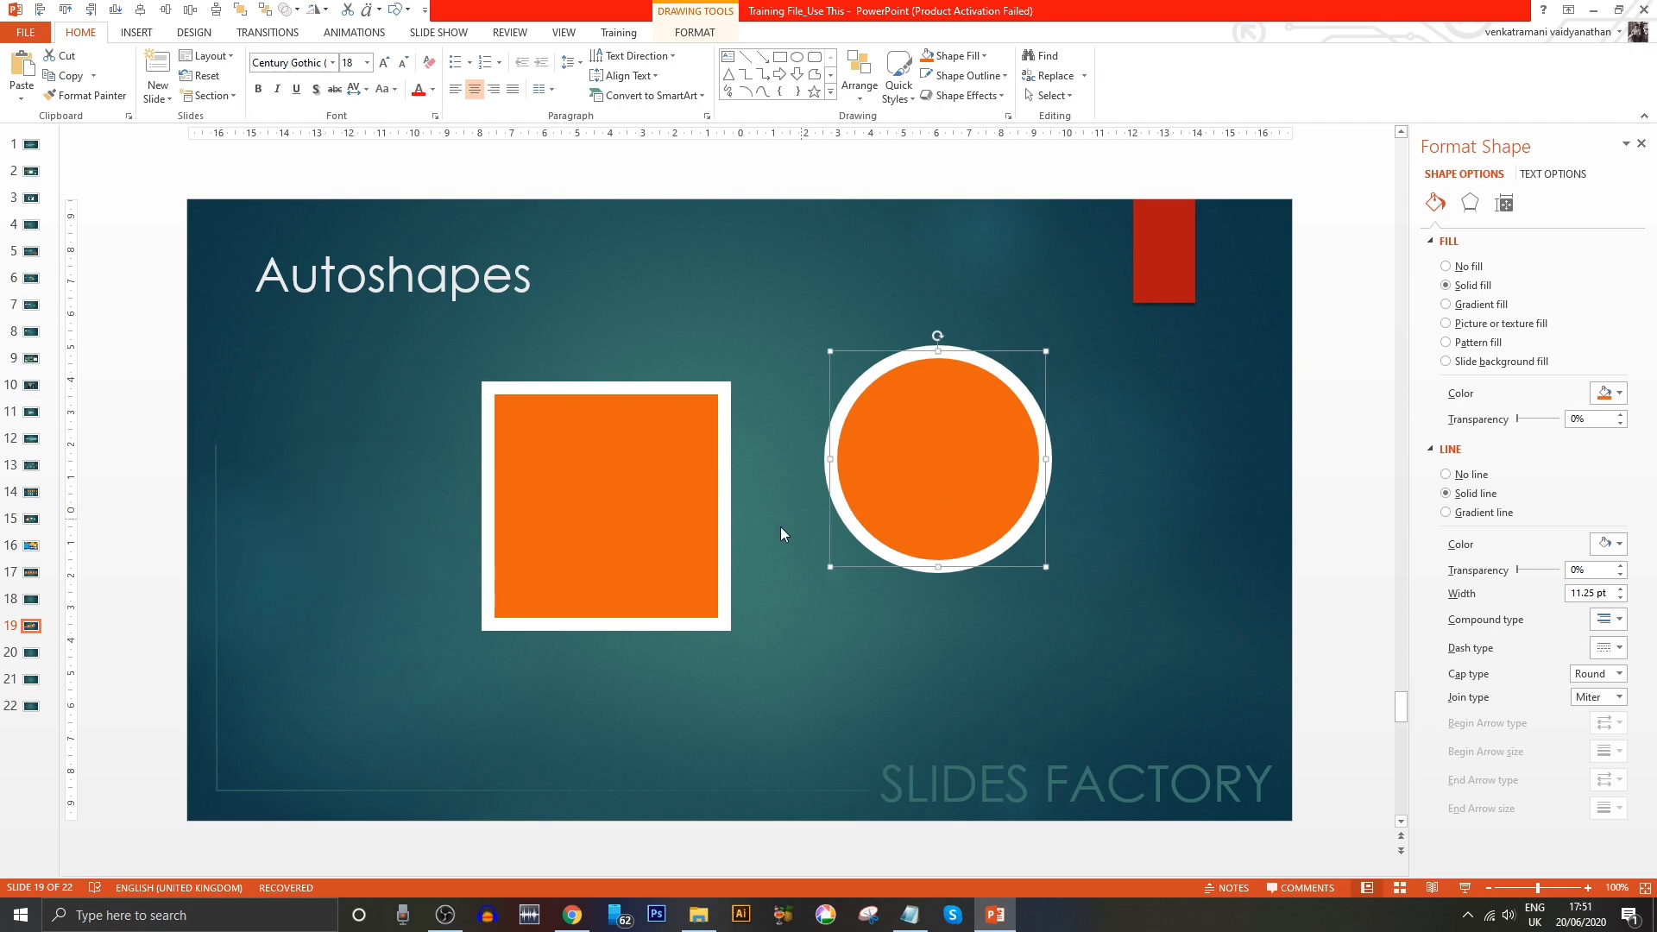
pyautogui.hotkey('ctrl', 'z')
pyautogui.click(611, 531)
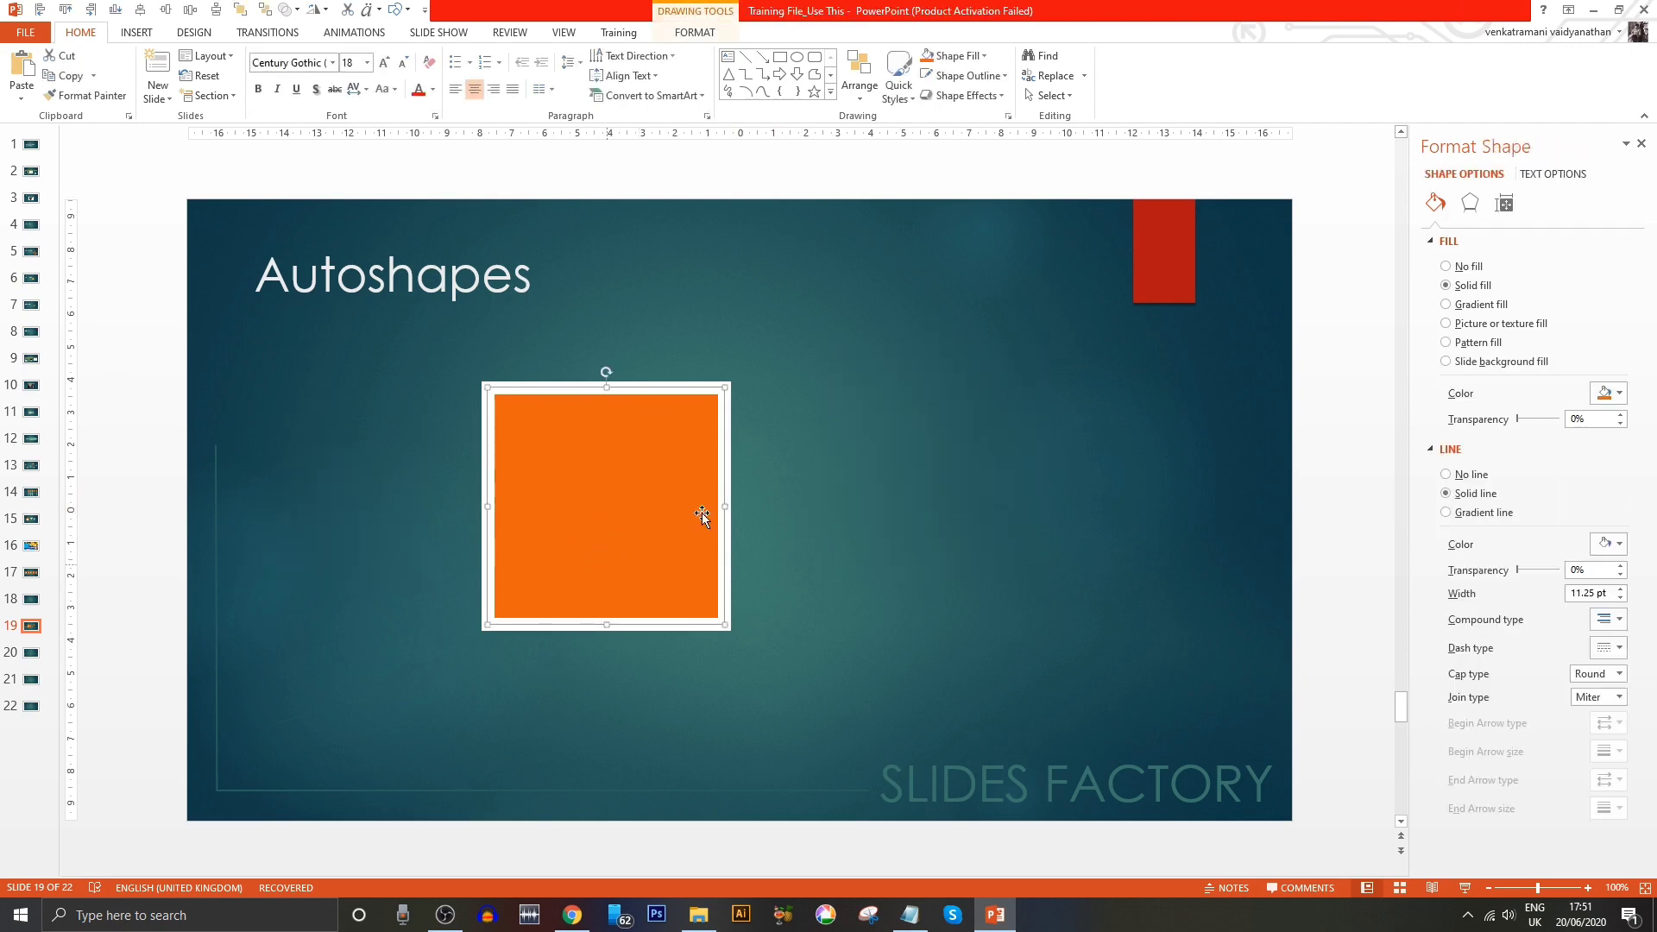
pyautogui.click(1447, 304)
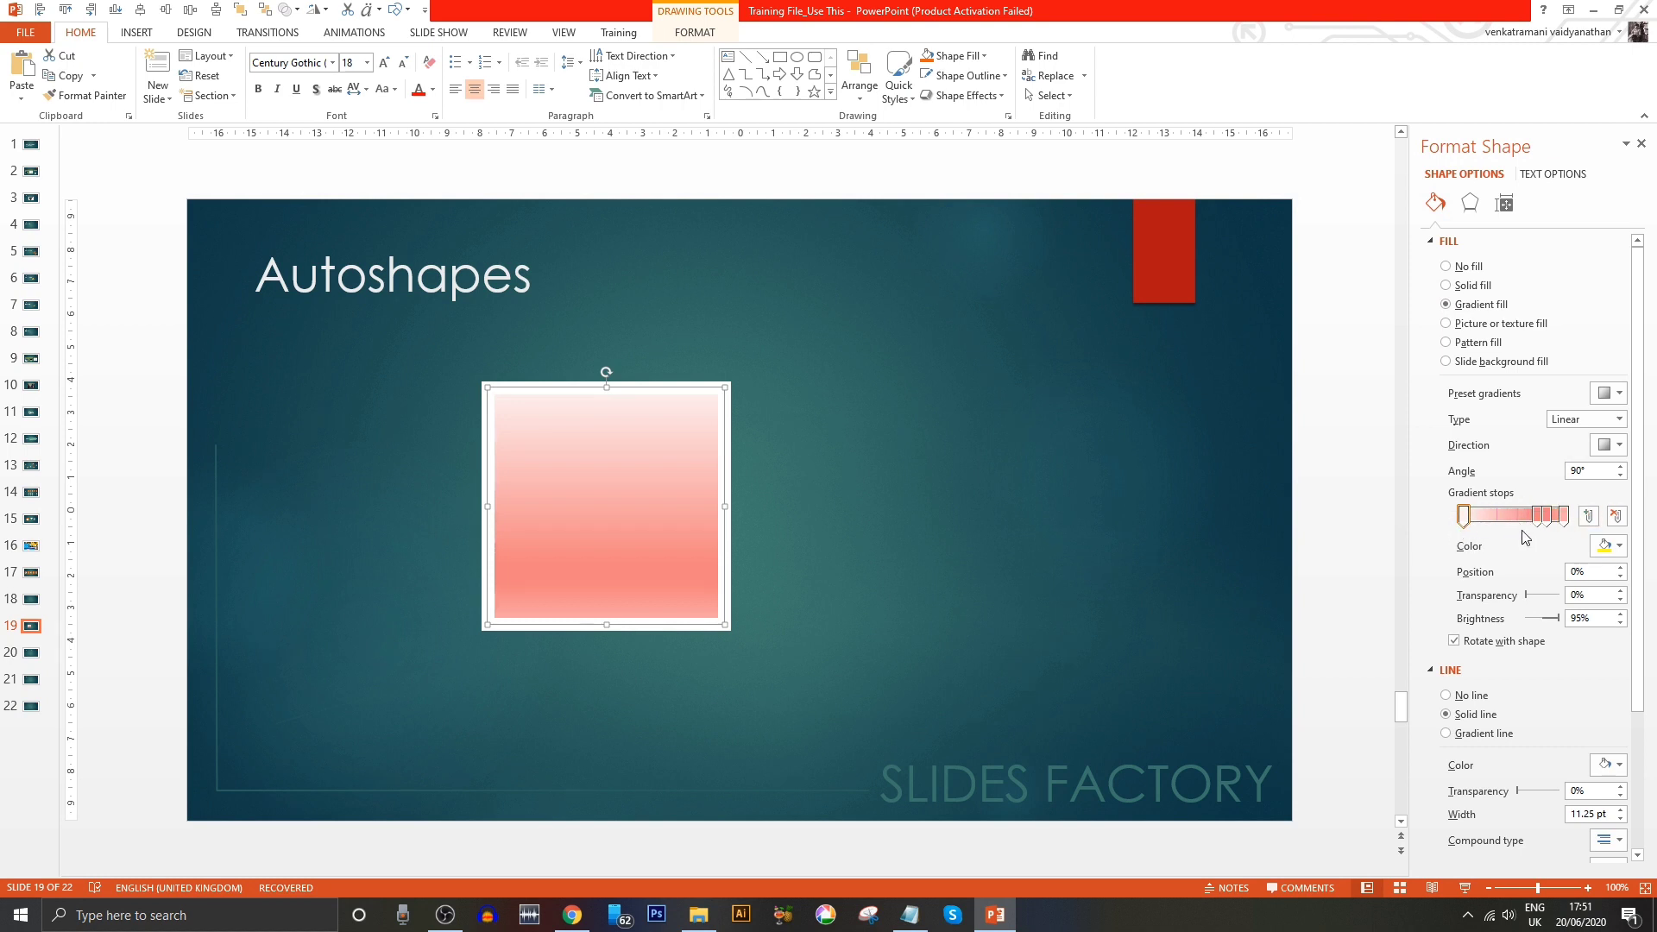
# - Add three gradient stops, colouring one teal and another yellow
pyautogui.click(1588, 516)
pyautogui.click(1589, 516)
pyautogui.click(1588, 516)
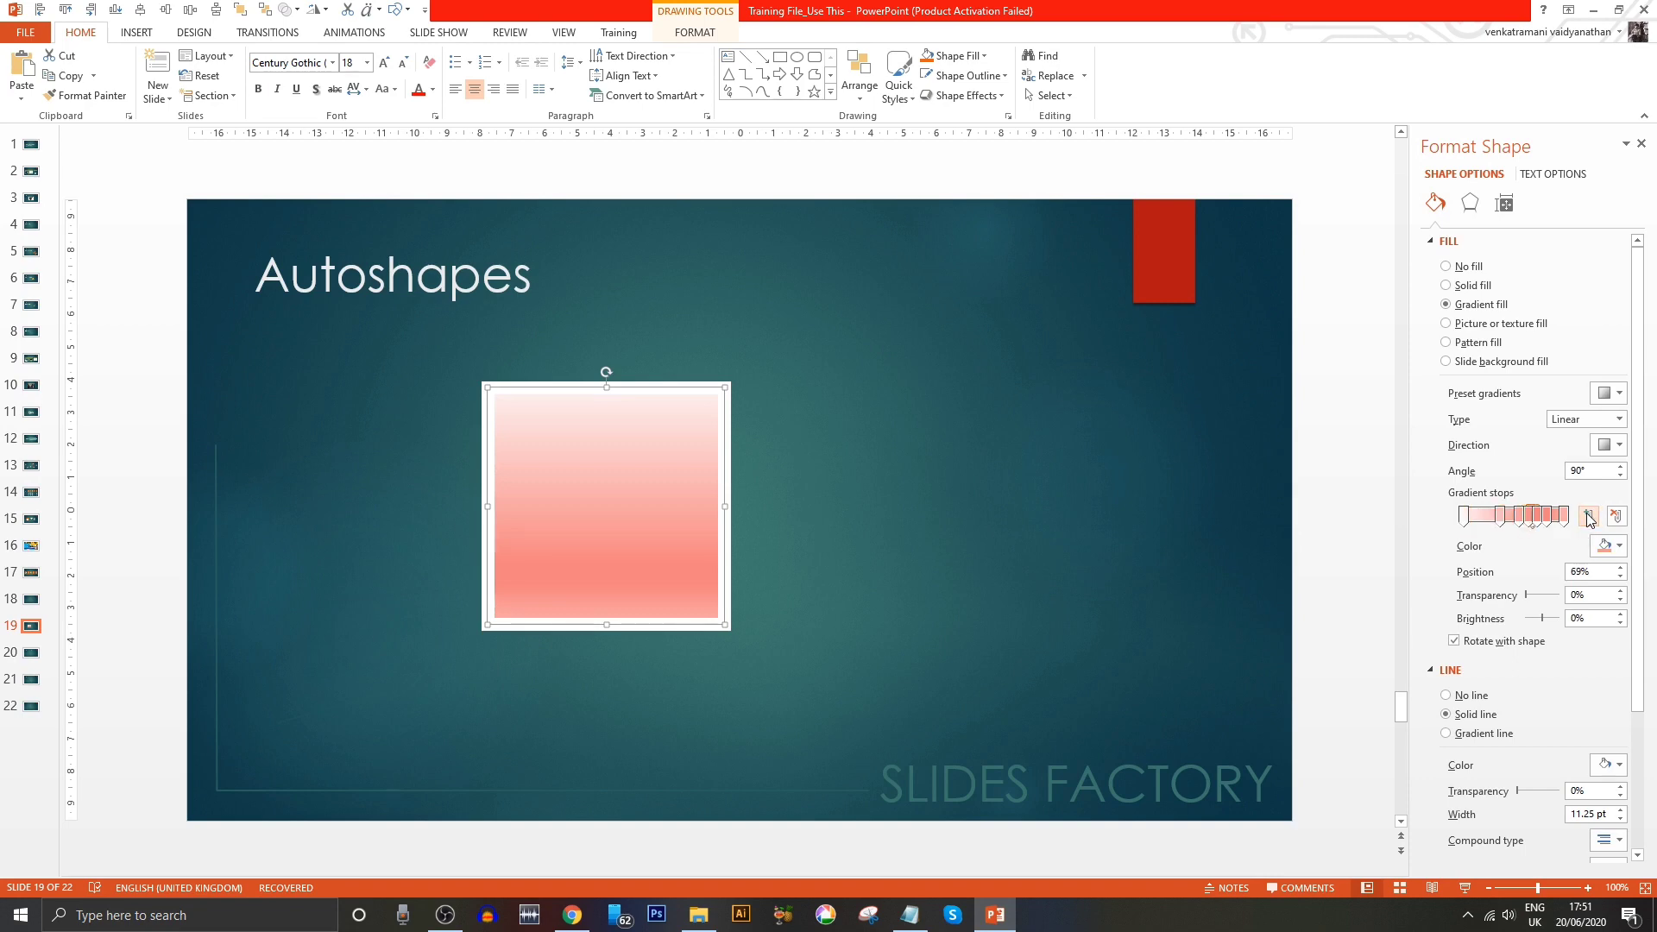
pyautogui.click(1522, 522)
pyautogui.click(1619, 546)
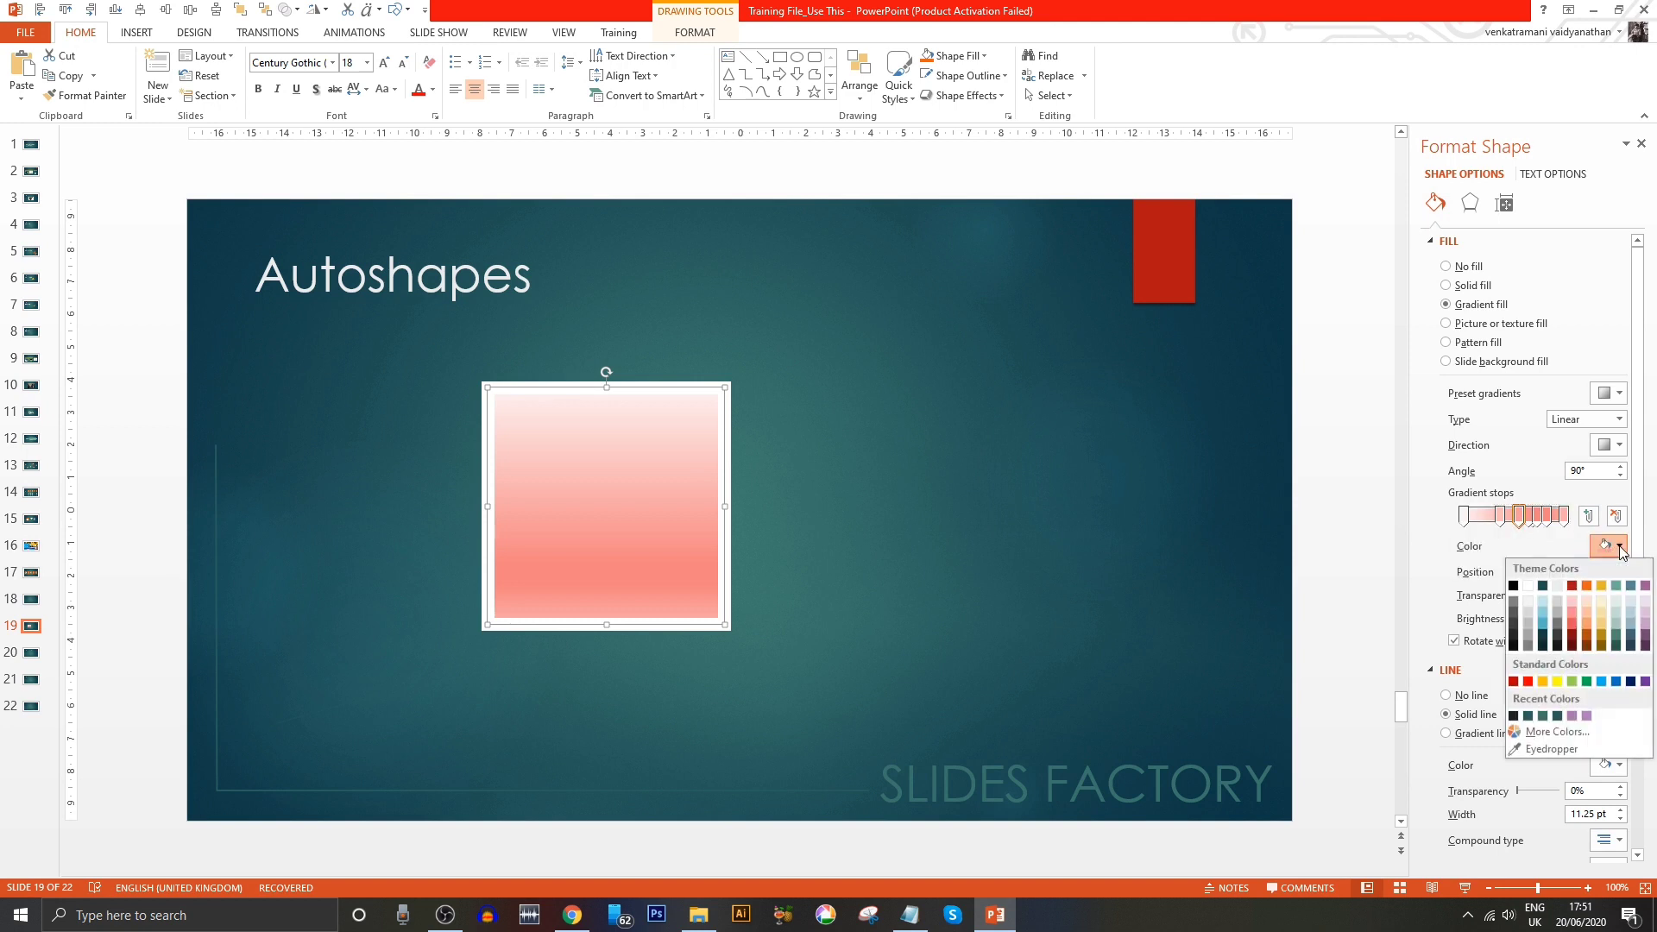
pyautogui.click(1609, 586)
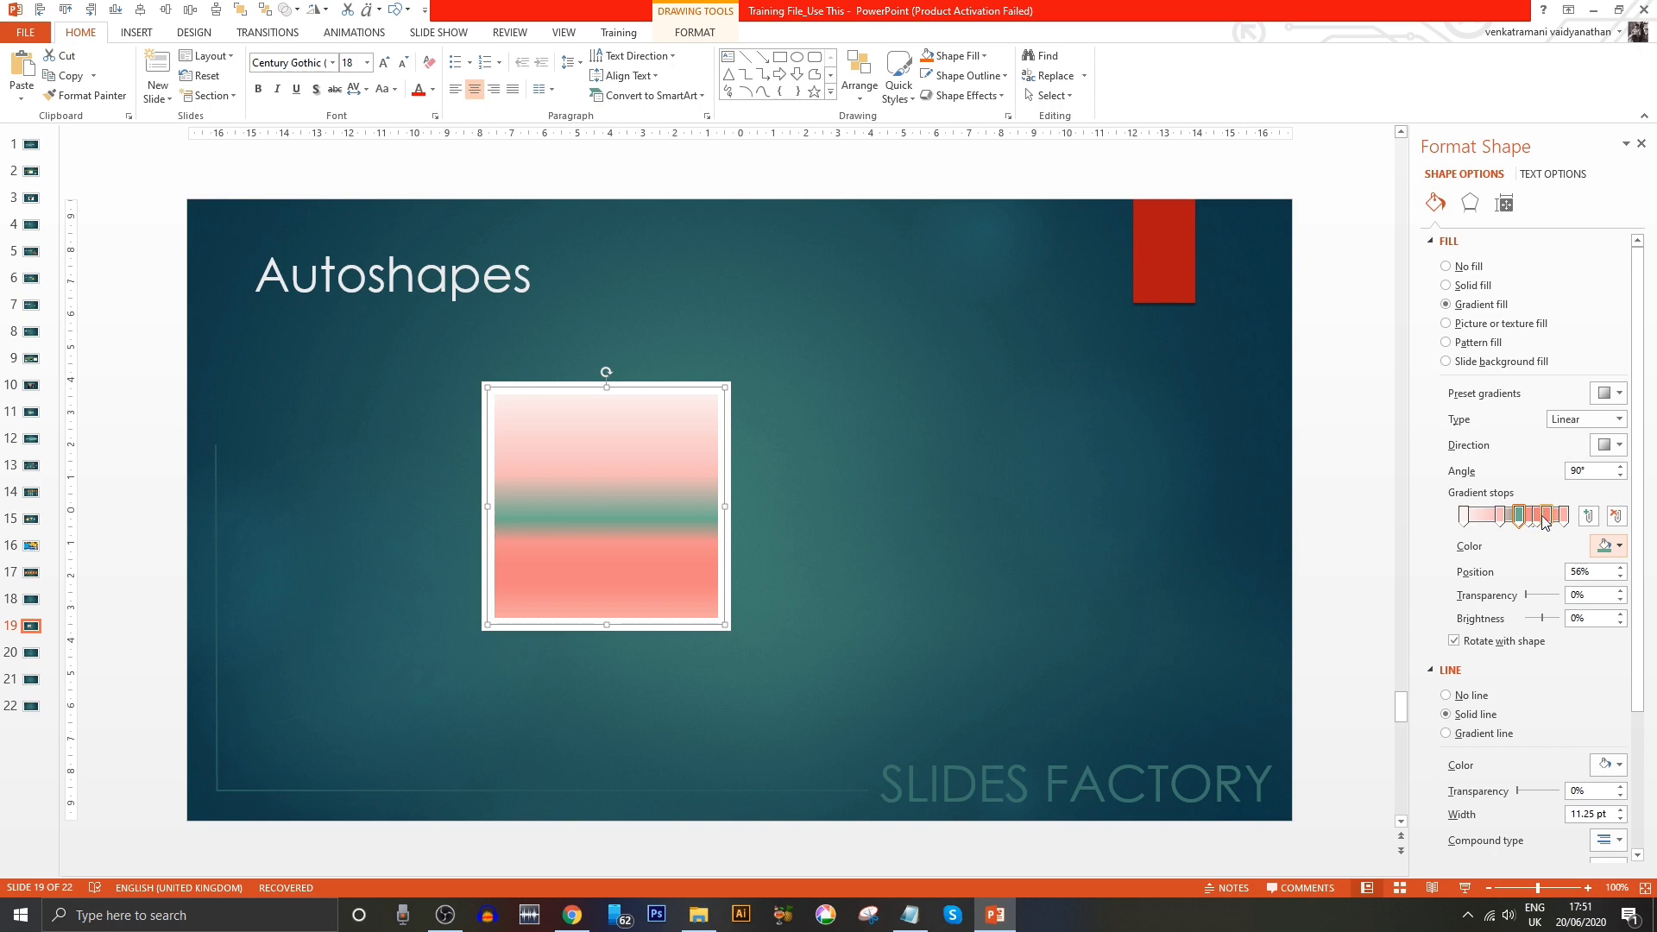
pyautogui.click(1547, 516)
pyautogui.click(1620, 546)
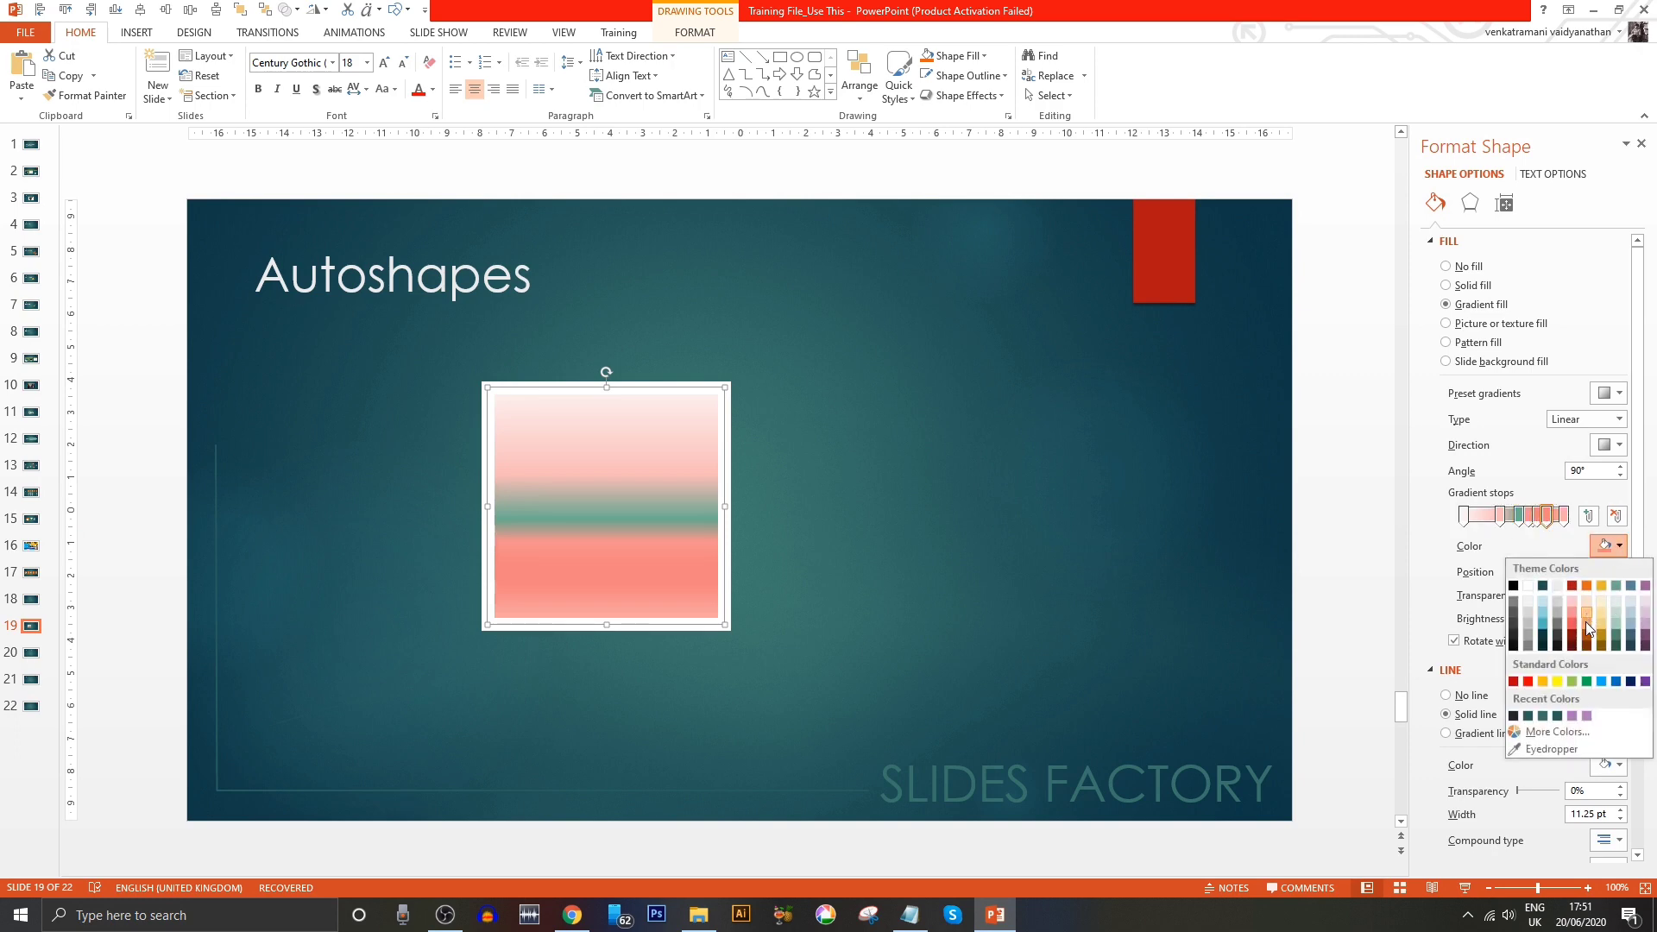
pyautogui.click(1557, 682)
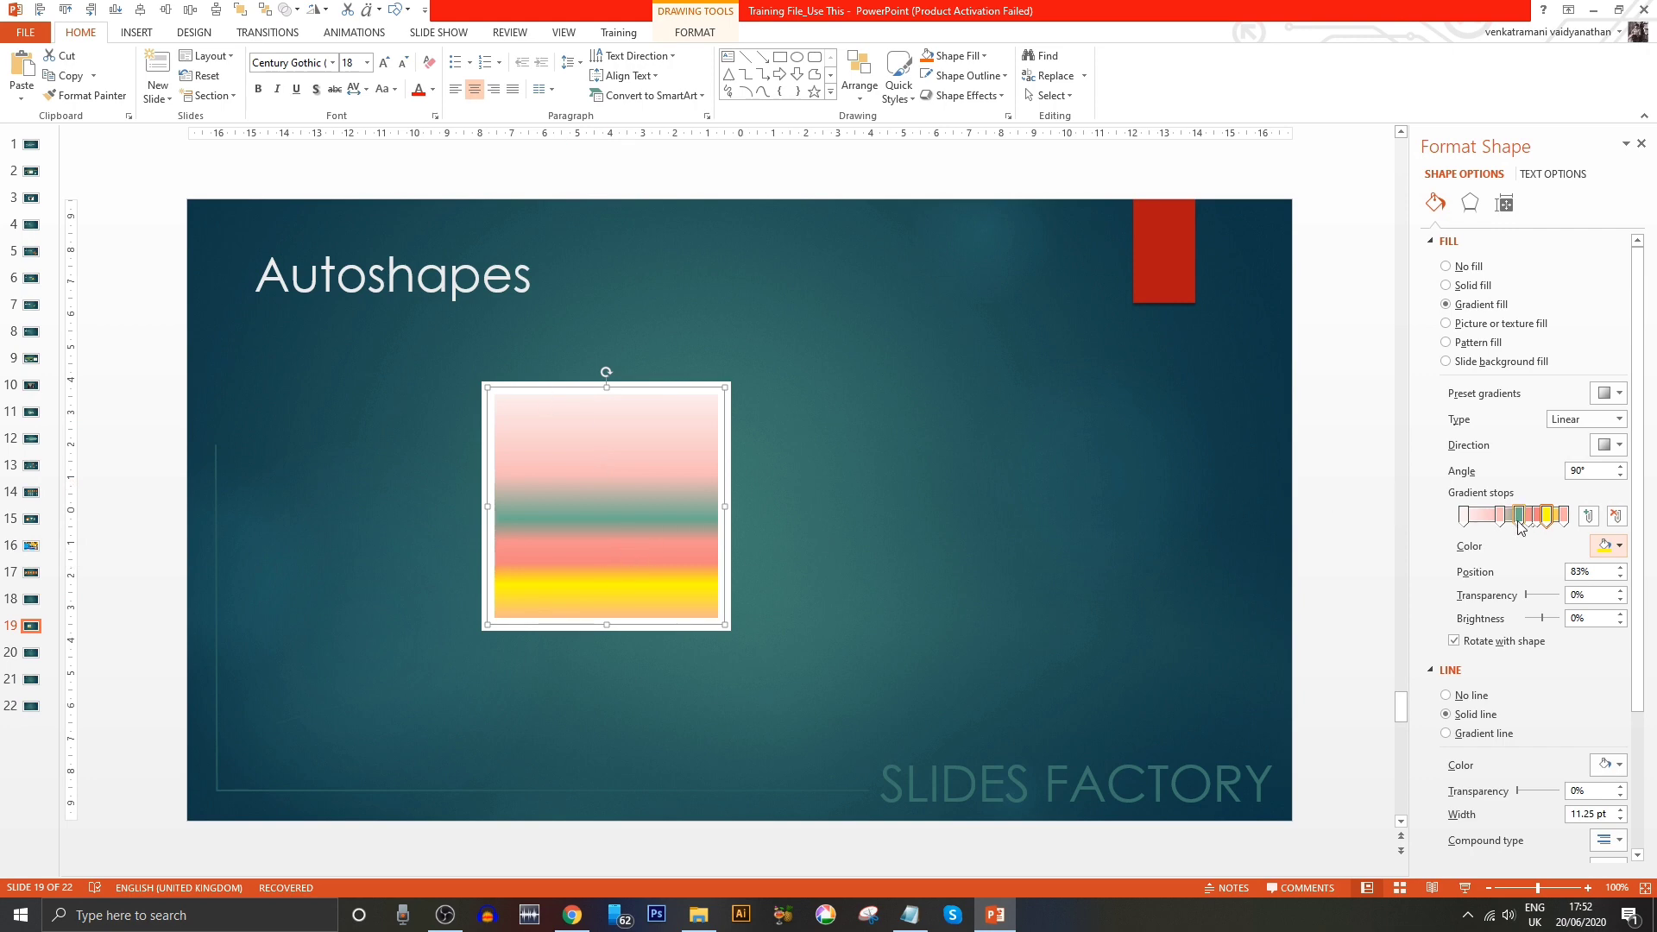
# - Move a stop to 18%, then remove the yellow and other extra stops, leaving near-solid salmon
pyautogui.moveTo(1521, 517)
pyautogui.mouseDown()
pyautogui.moveTo(1481, 516)
pyautogui.moveTo(1501, 515)
pyautogui.mouseUp()
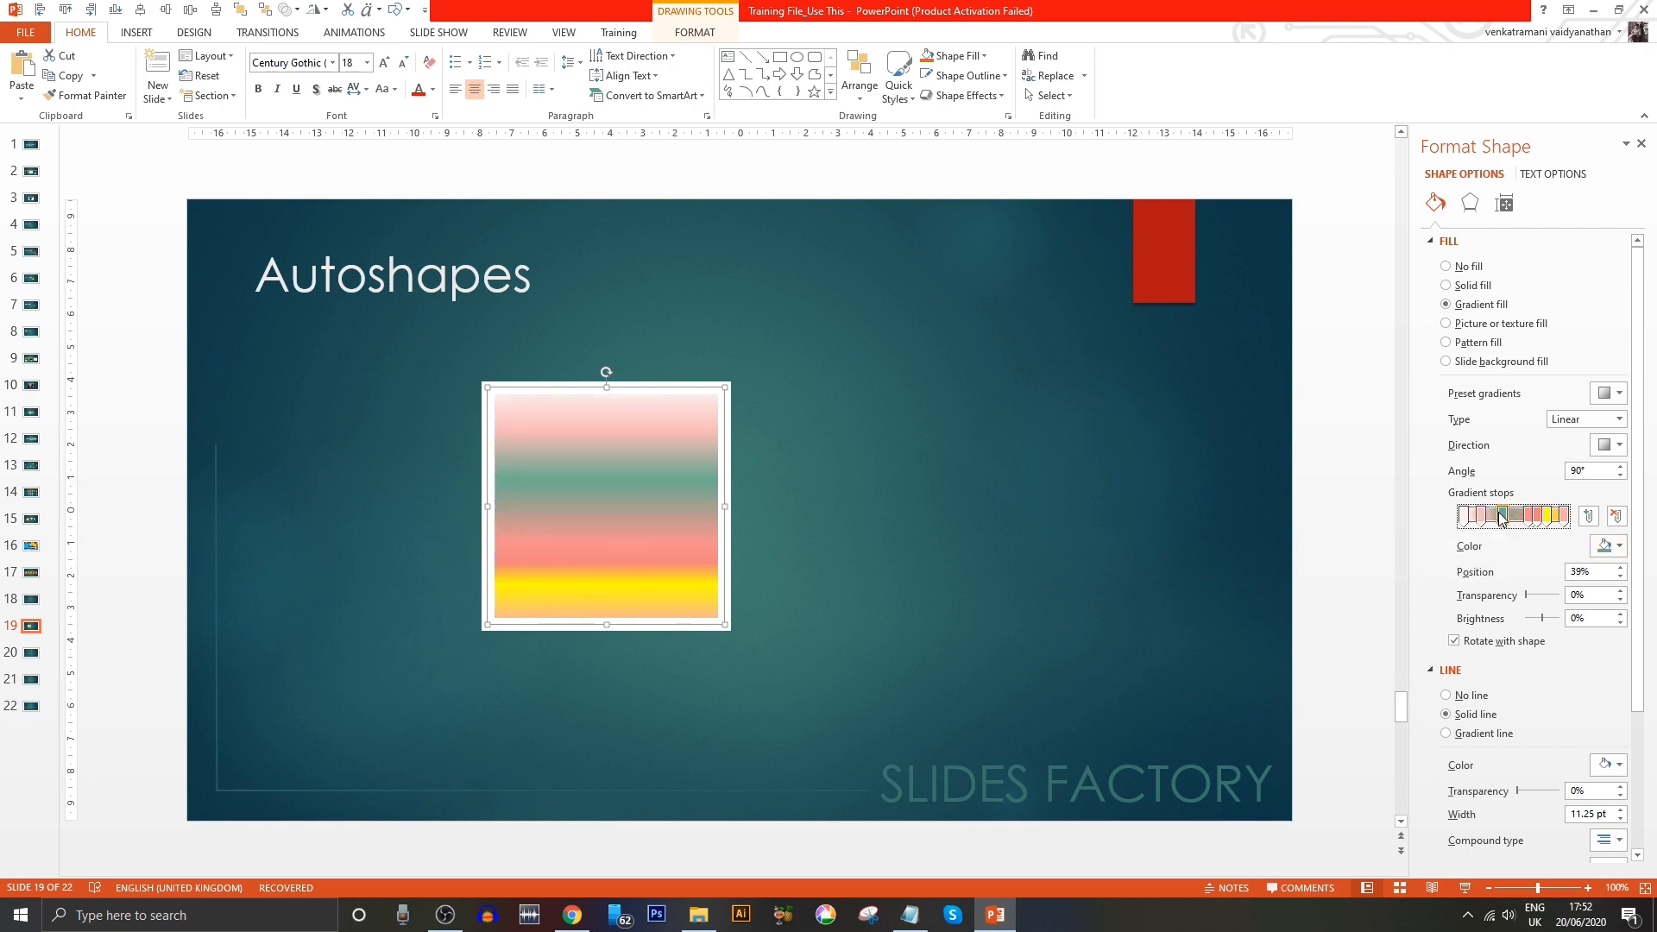
pyautogui.click(1520, 515)
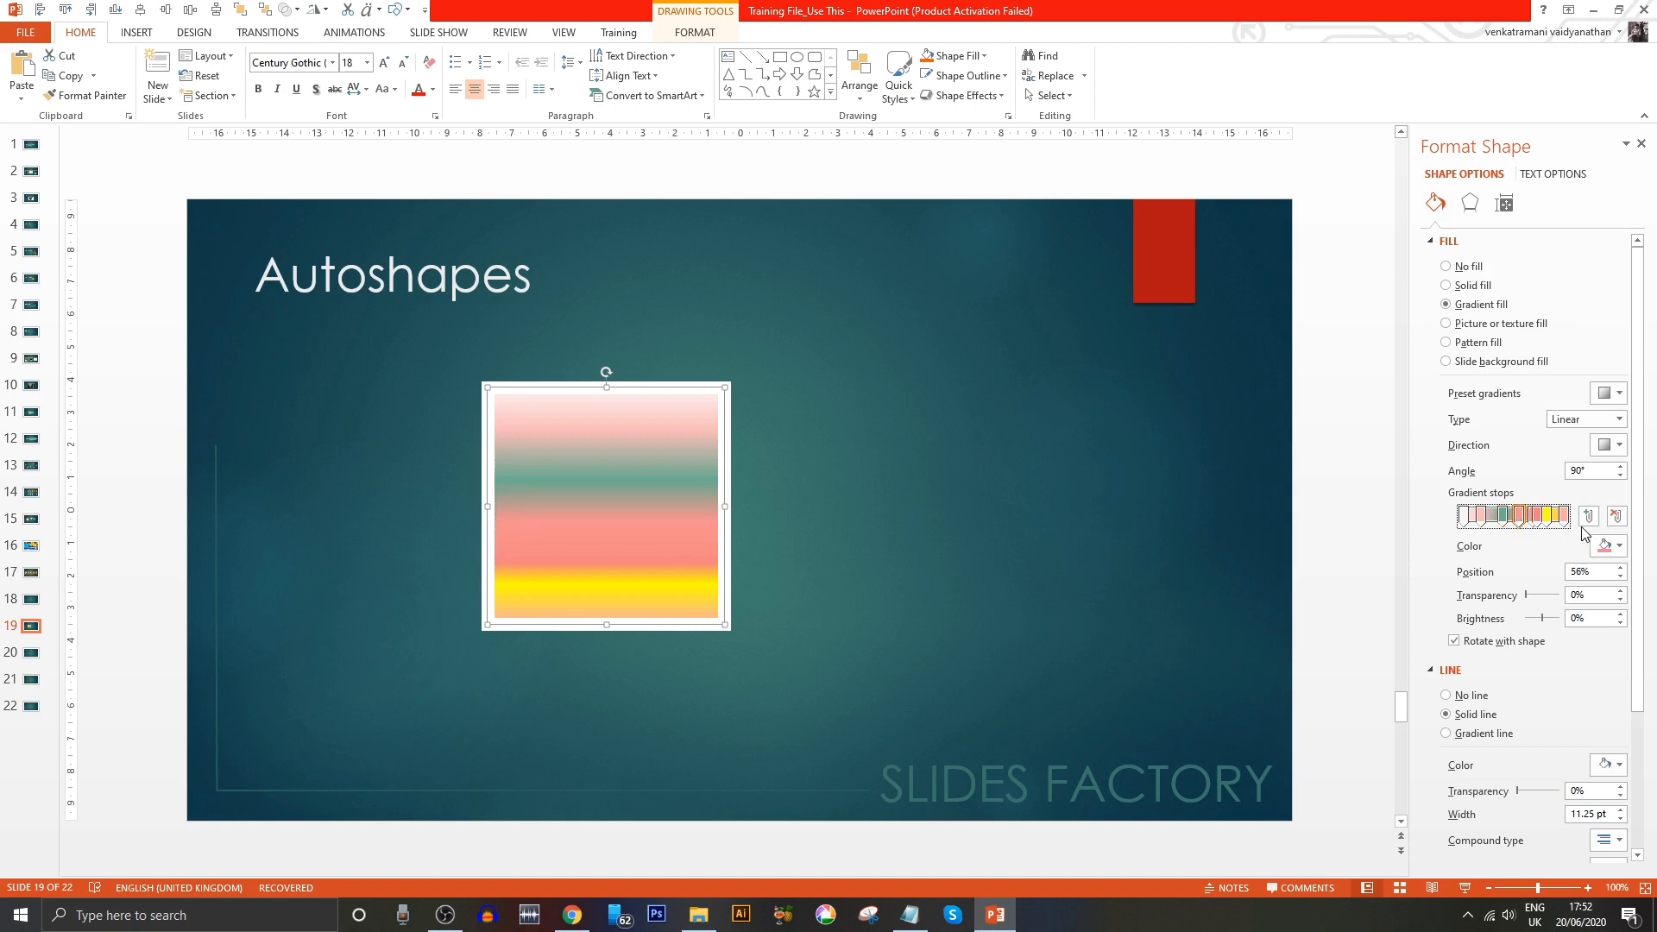
pyautogui.click(1551, 516)
pyautogui.press('Delete')
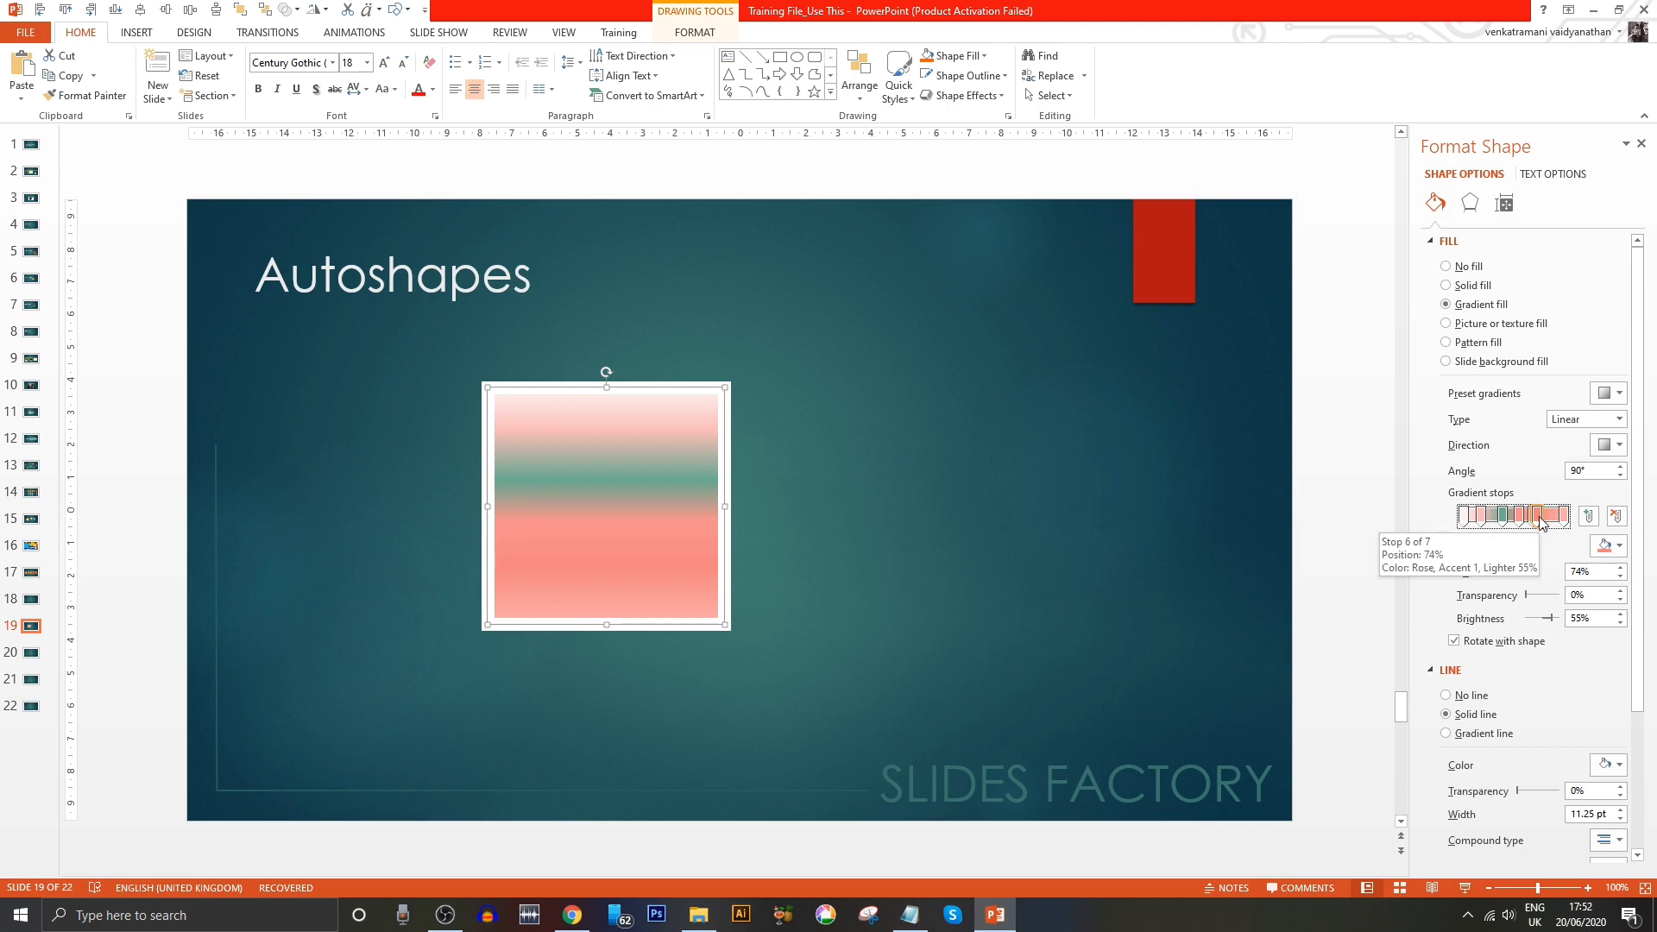
pyautogui.click(1616, 516)
pyautogui.click(1616, 516)
pyautogui.click(1616, 516)
pyautogui.click(1616, 516)
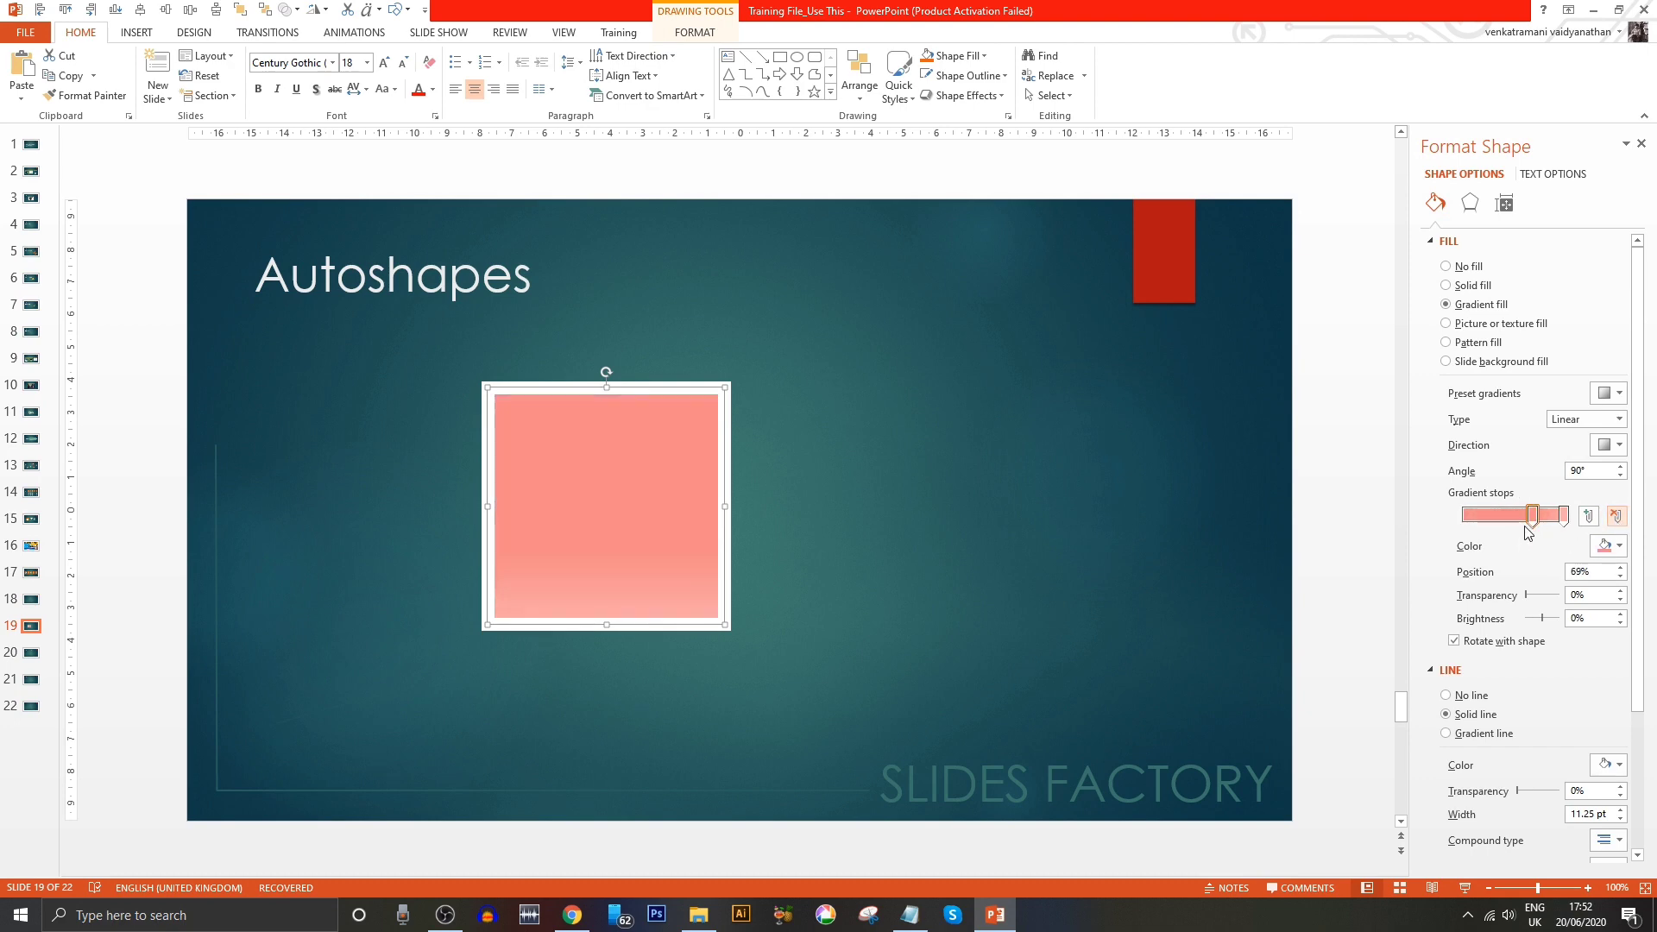
# - Move the first gradient stop to 0% and colour it dark red; make the right stop gold
pyautogui.moveTo(1534, 520); pyautogui.dragTo(1459, 520)
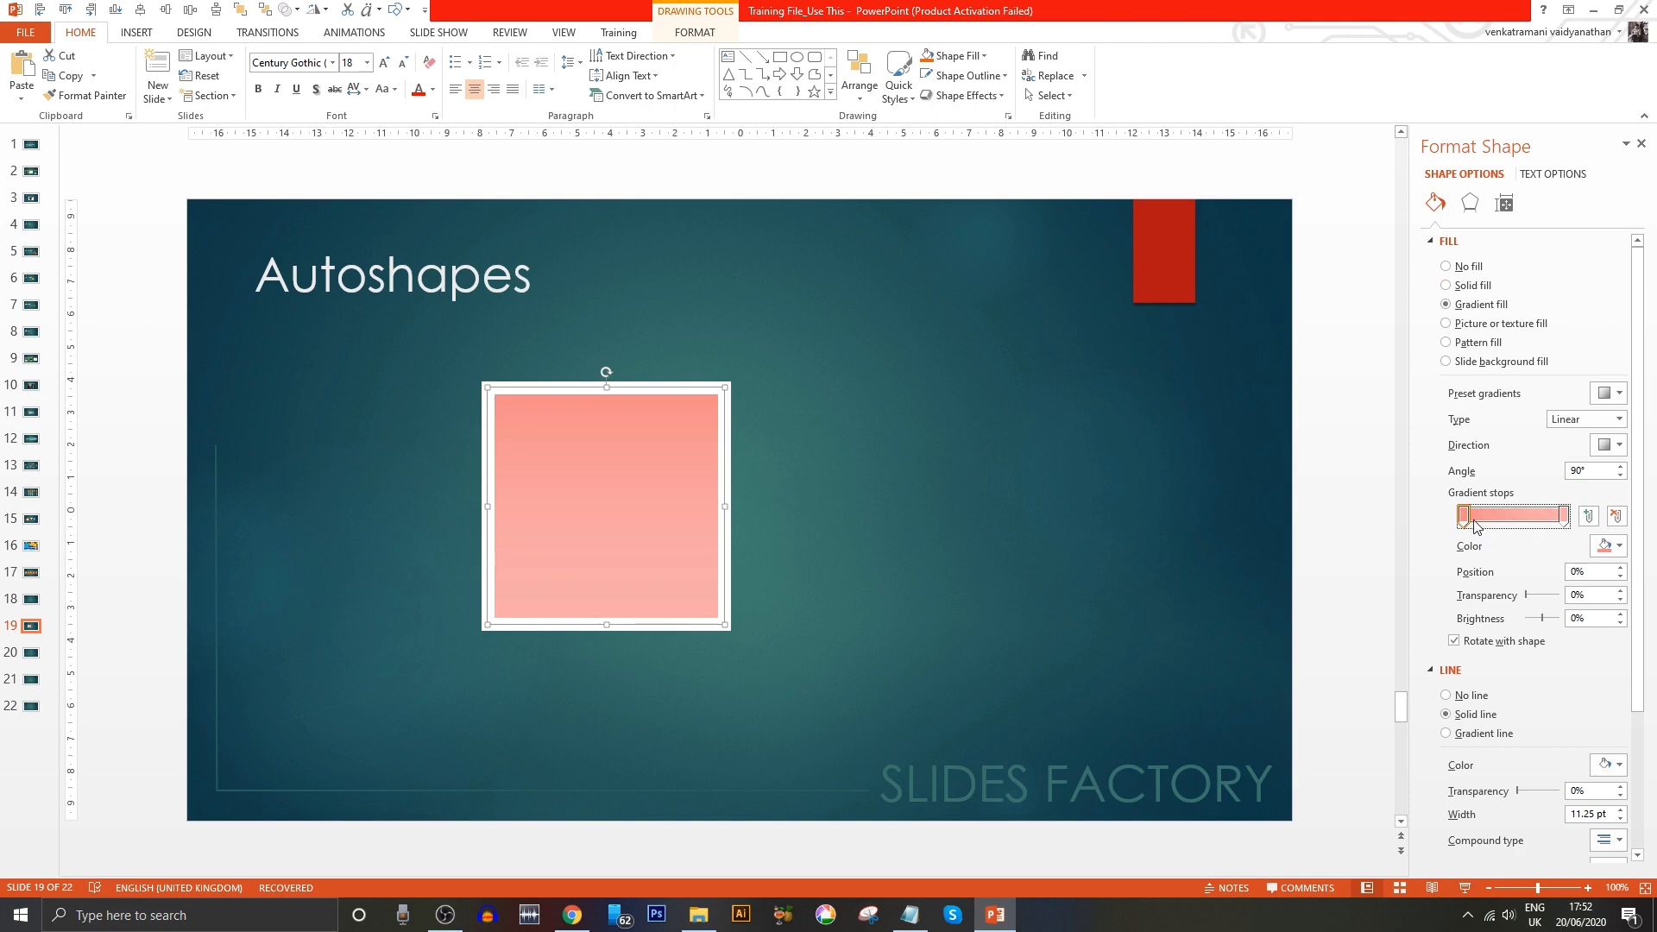
pyautogui.click(1621, 549)
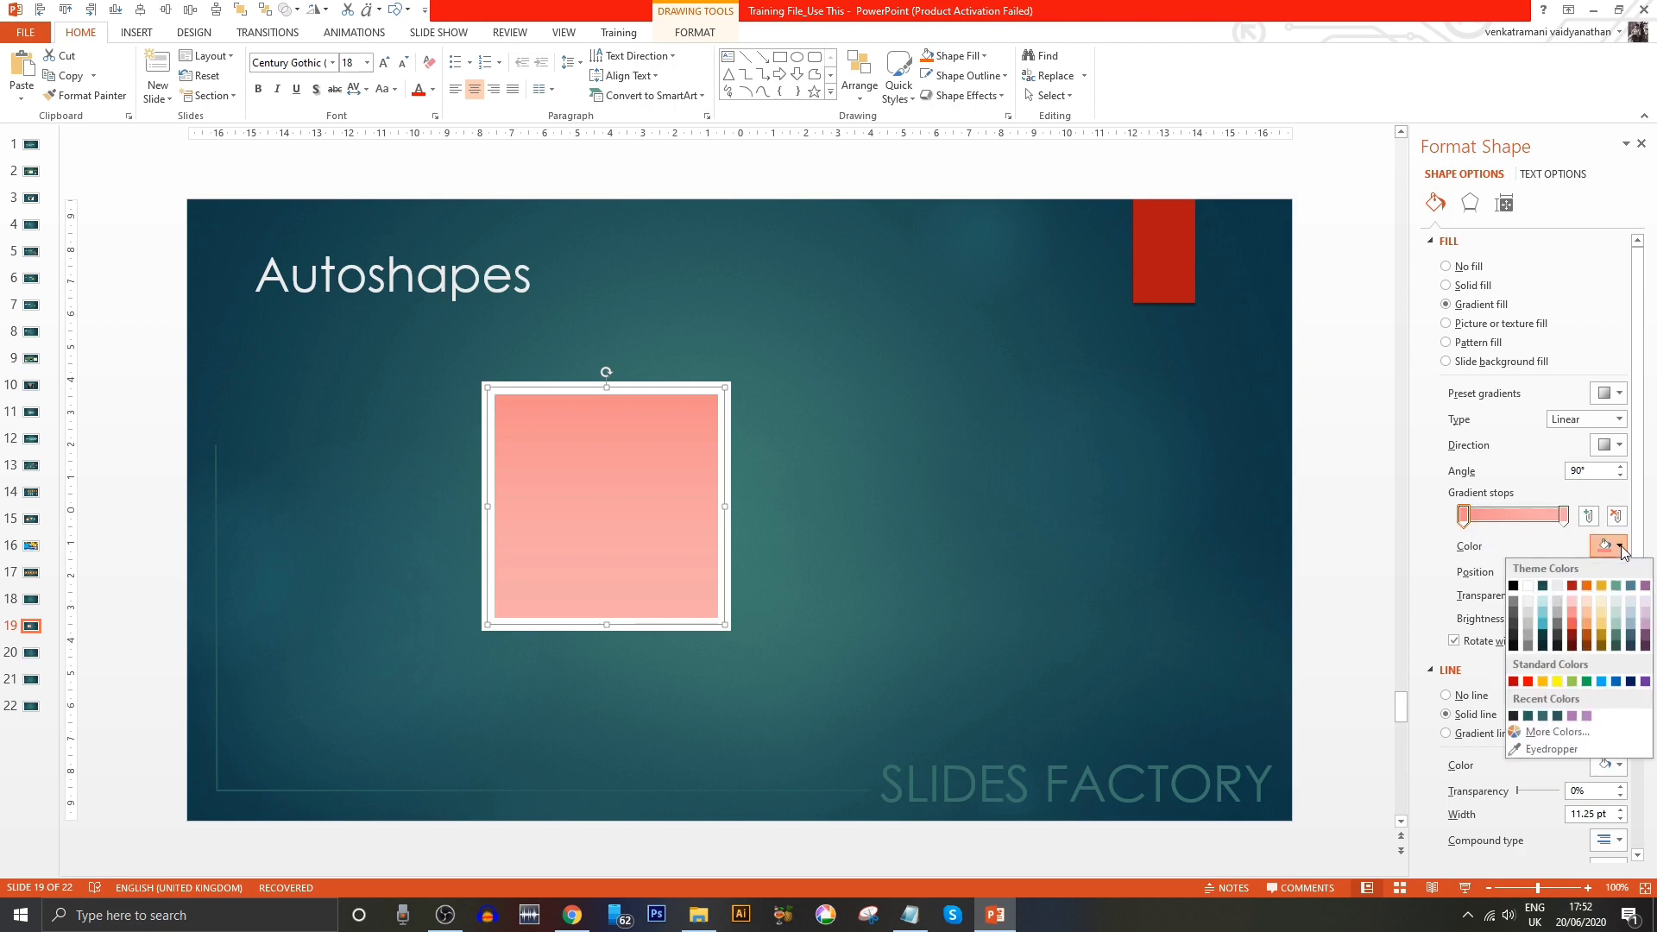
pyautogui.click(1571, 587)
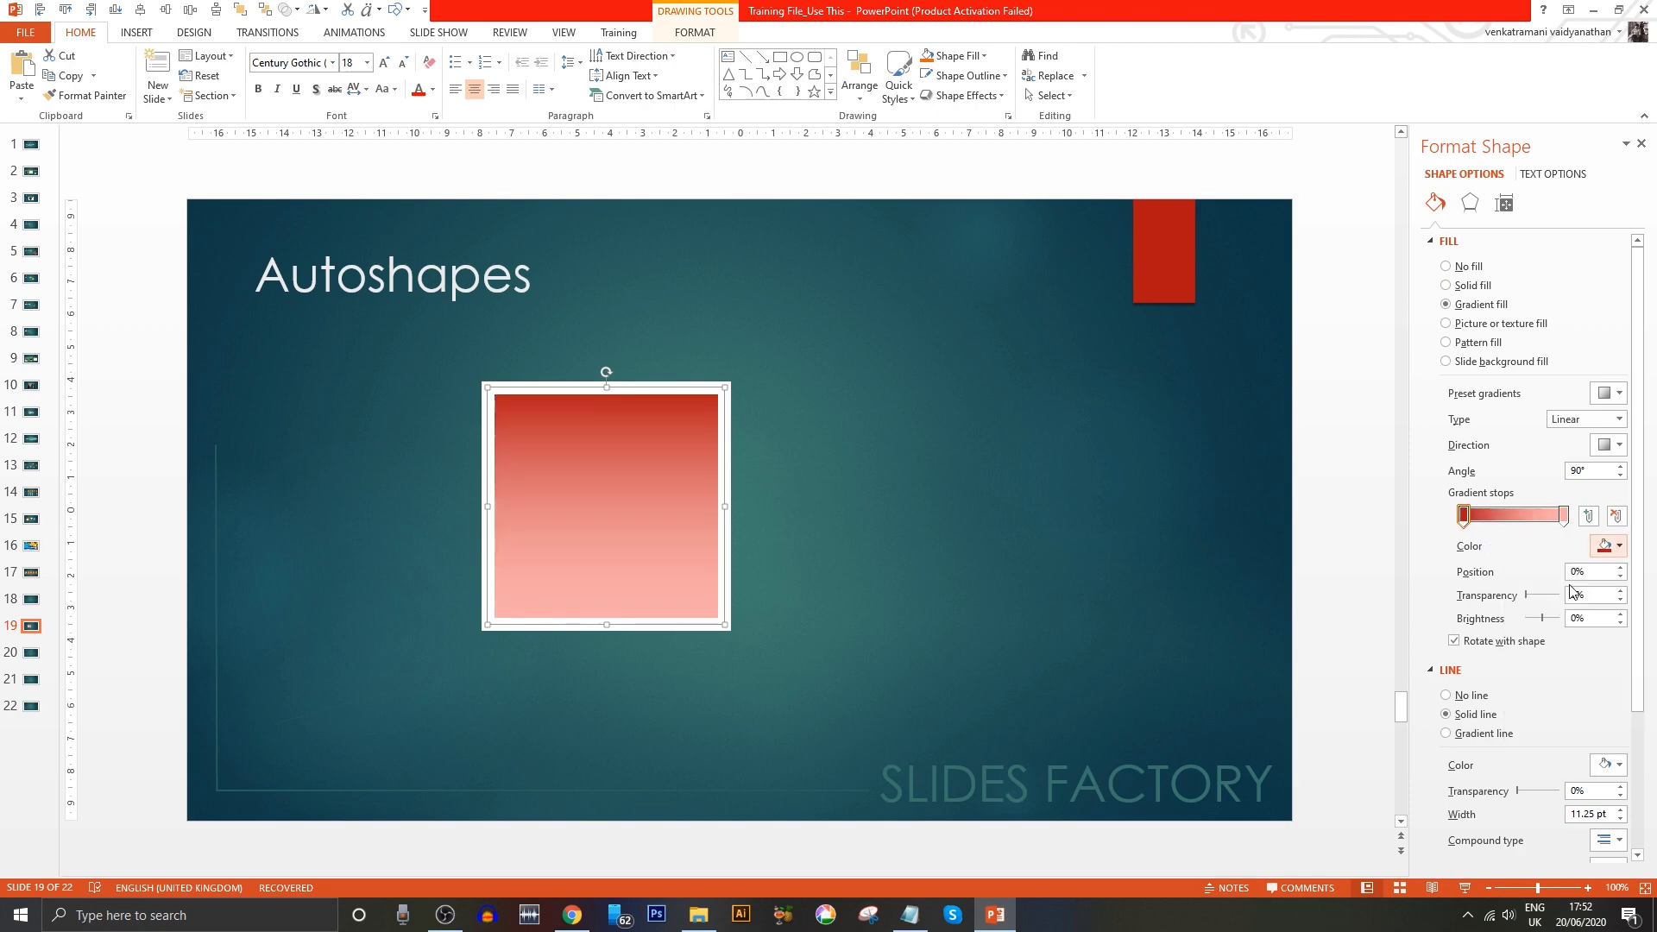
pyautogui.click(1564, 515)
pyautogui.click(1621, 549)
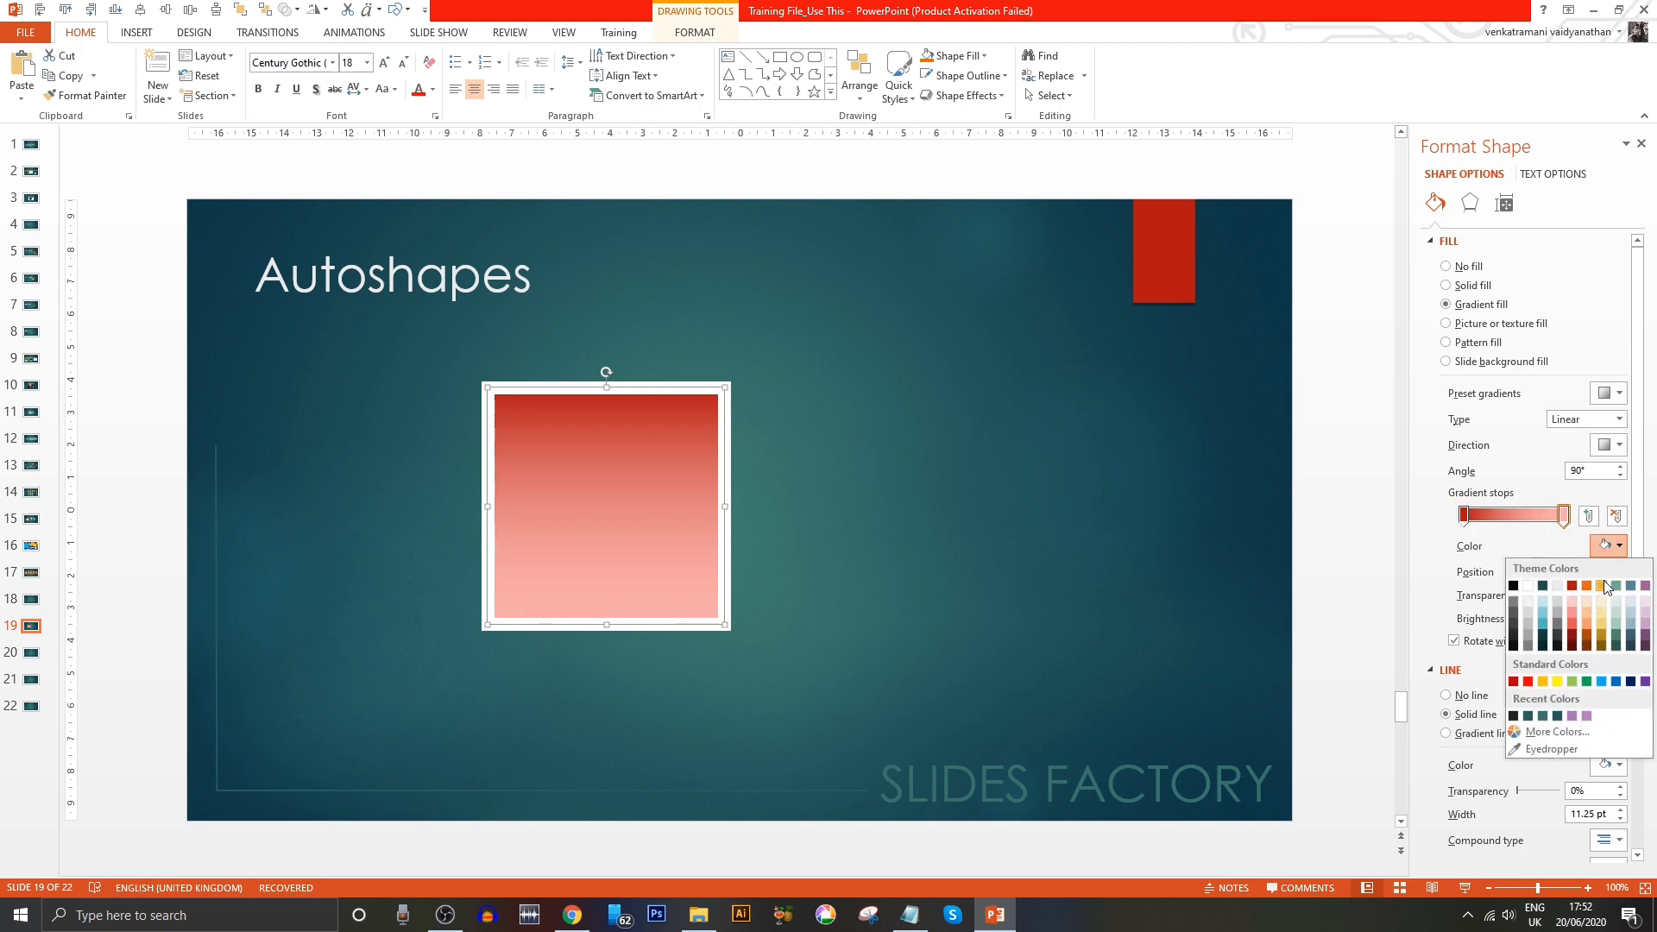
pyautogui.click(1602, 585)
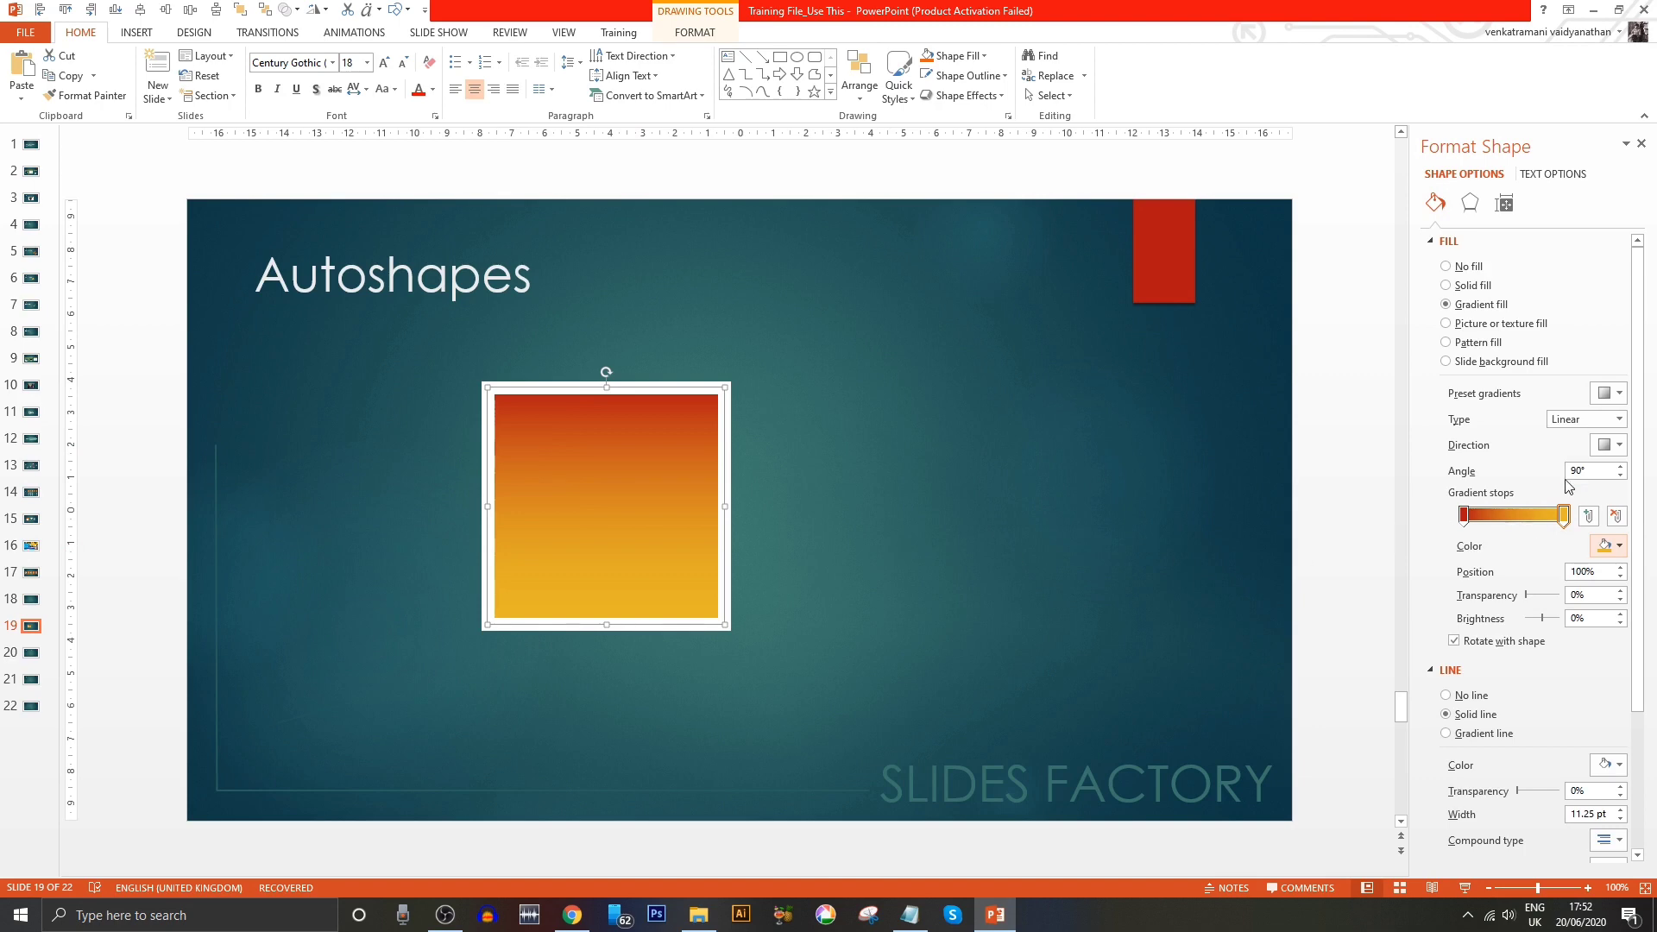
# - Set the gradient angle to 200° and preview the result
pyautogui.moveTo(1596, 473); pyautogui.dragTo(1501, 478)
pyautogui.write('0')
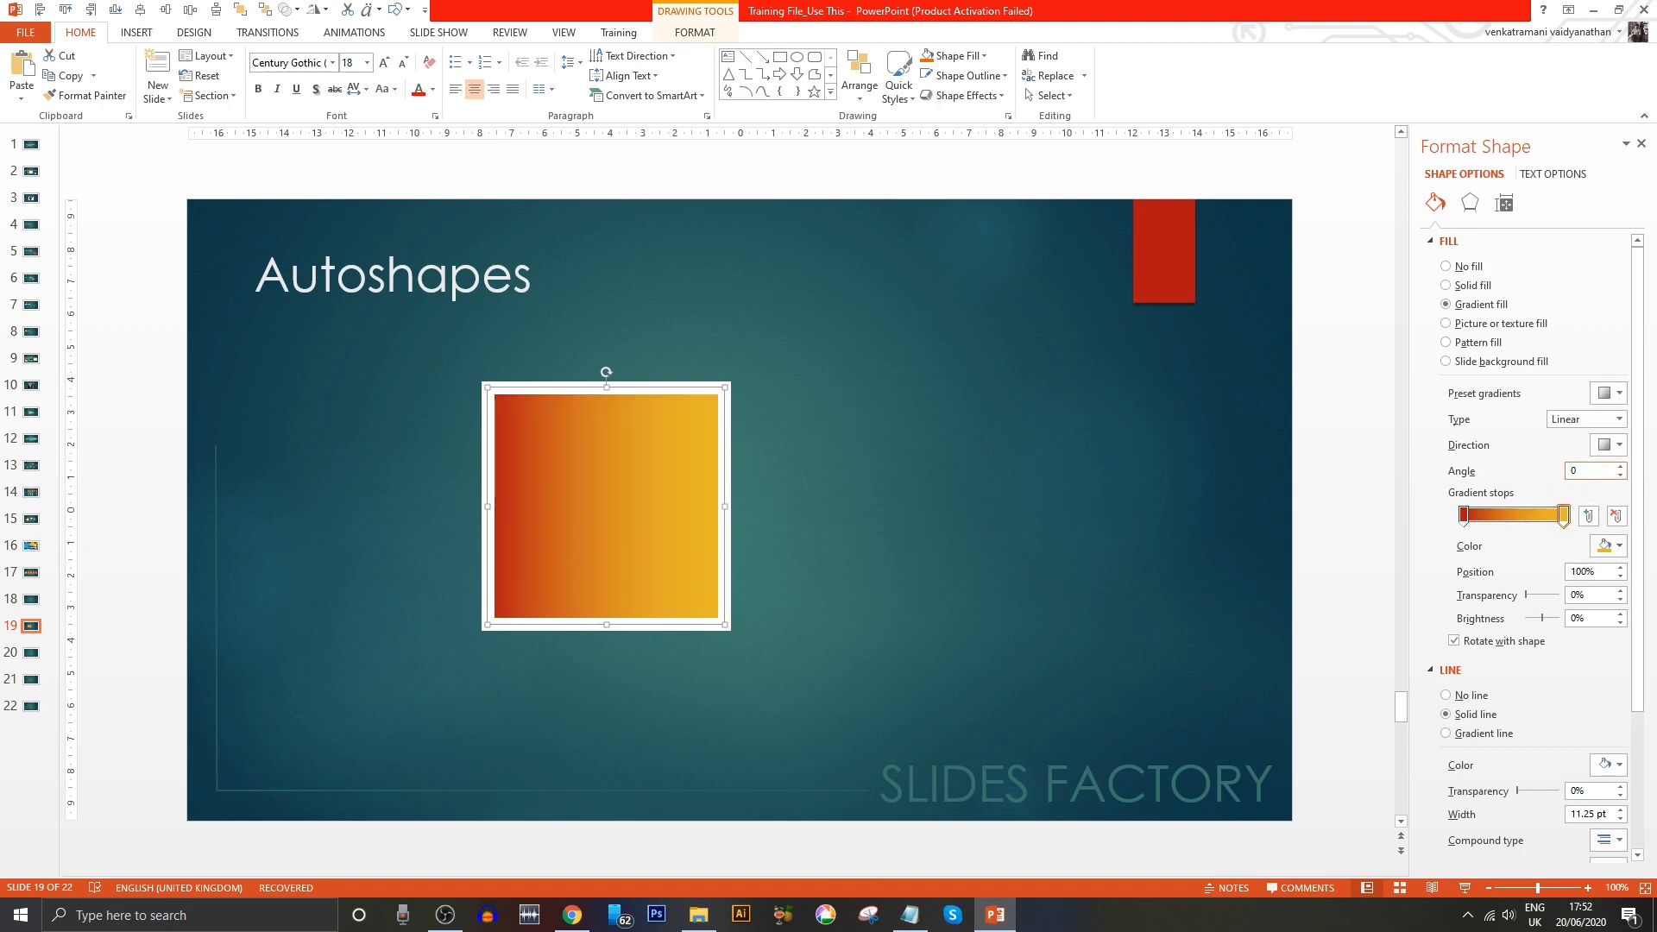
pyautogui.click(1623, 469)
pyautogui.click(1623, 469)
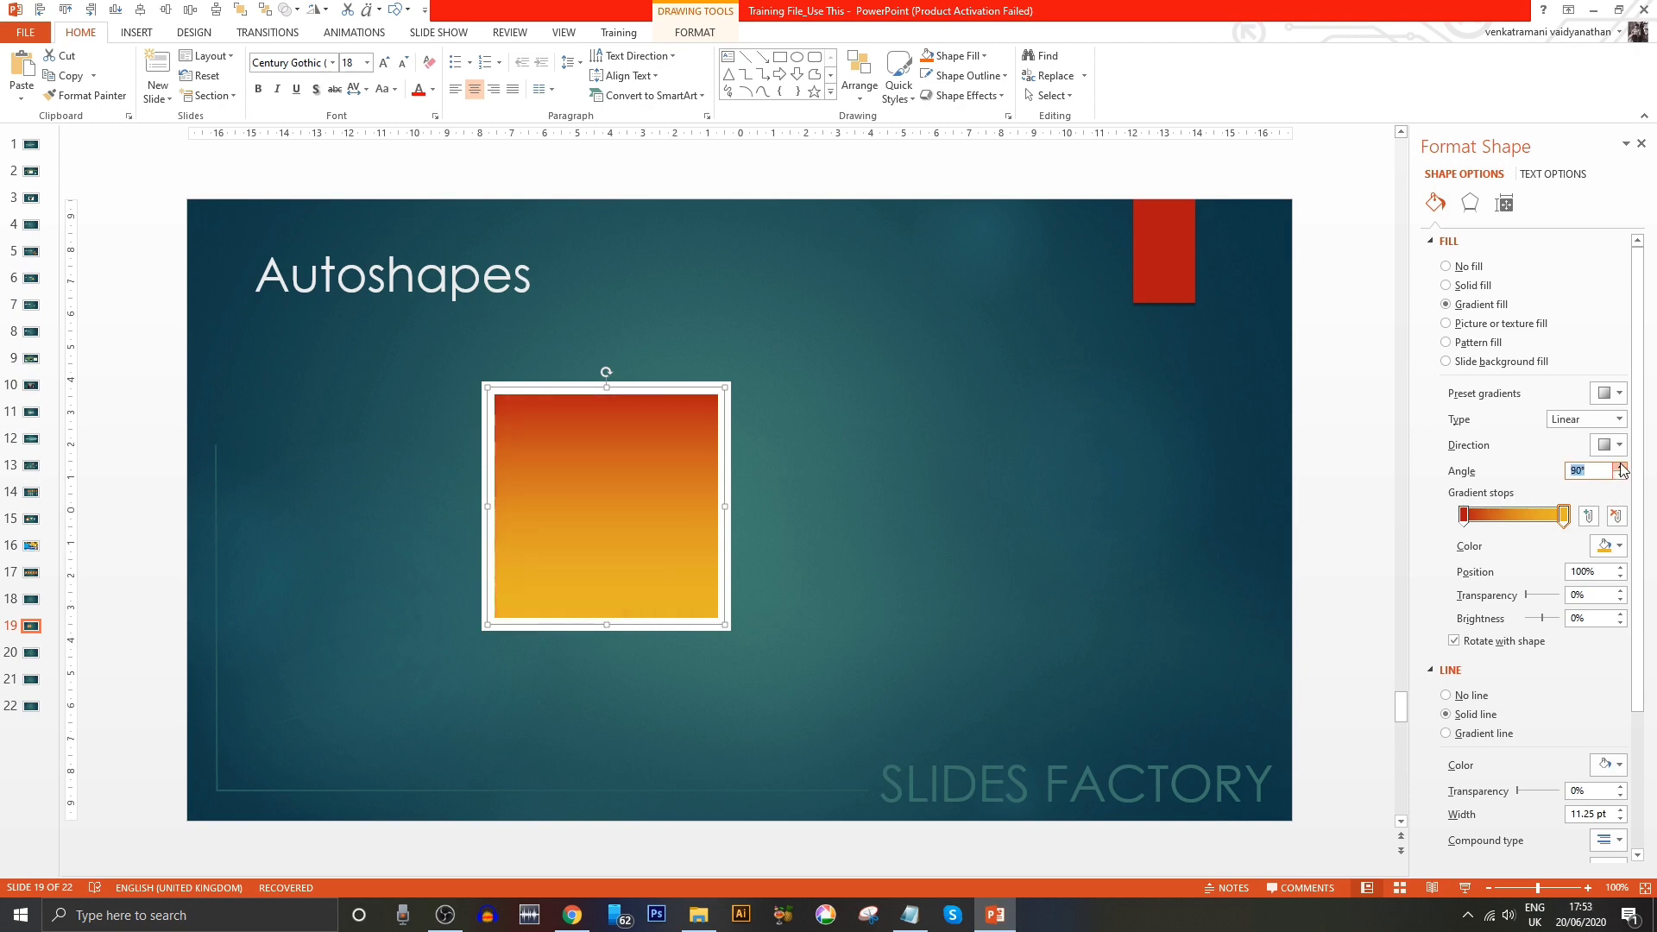
pyautogui.click(1623, 468)
pyautogui.click(1623, 467)
pyautogui.click(1623, 467)
pyautogui.click(1623, 467)
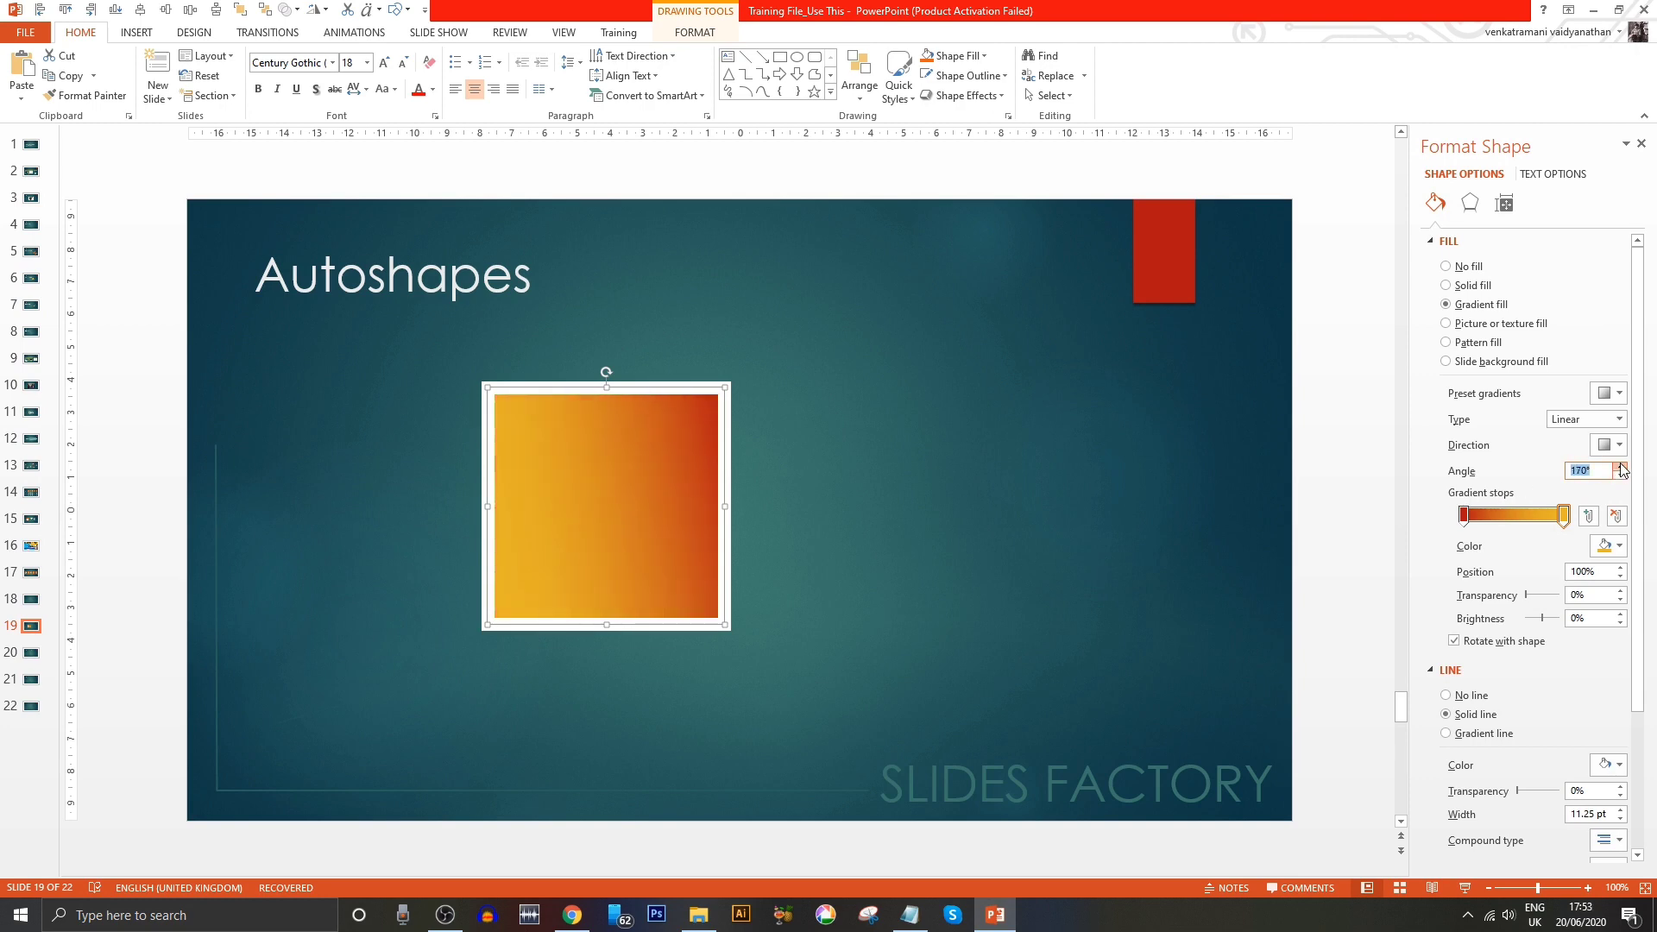
pyautogui.click(1623, 467)
pyautogui.click(1622, 469)
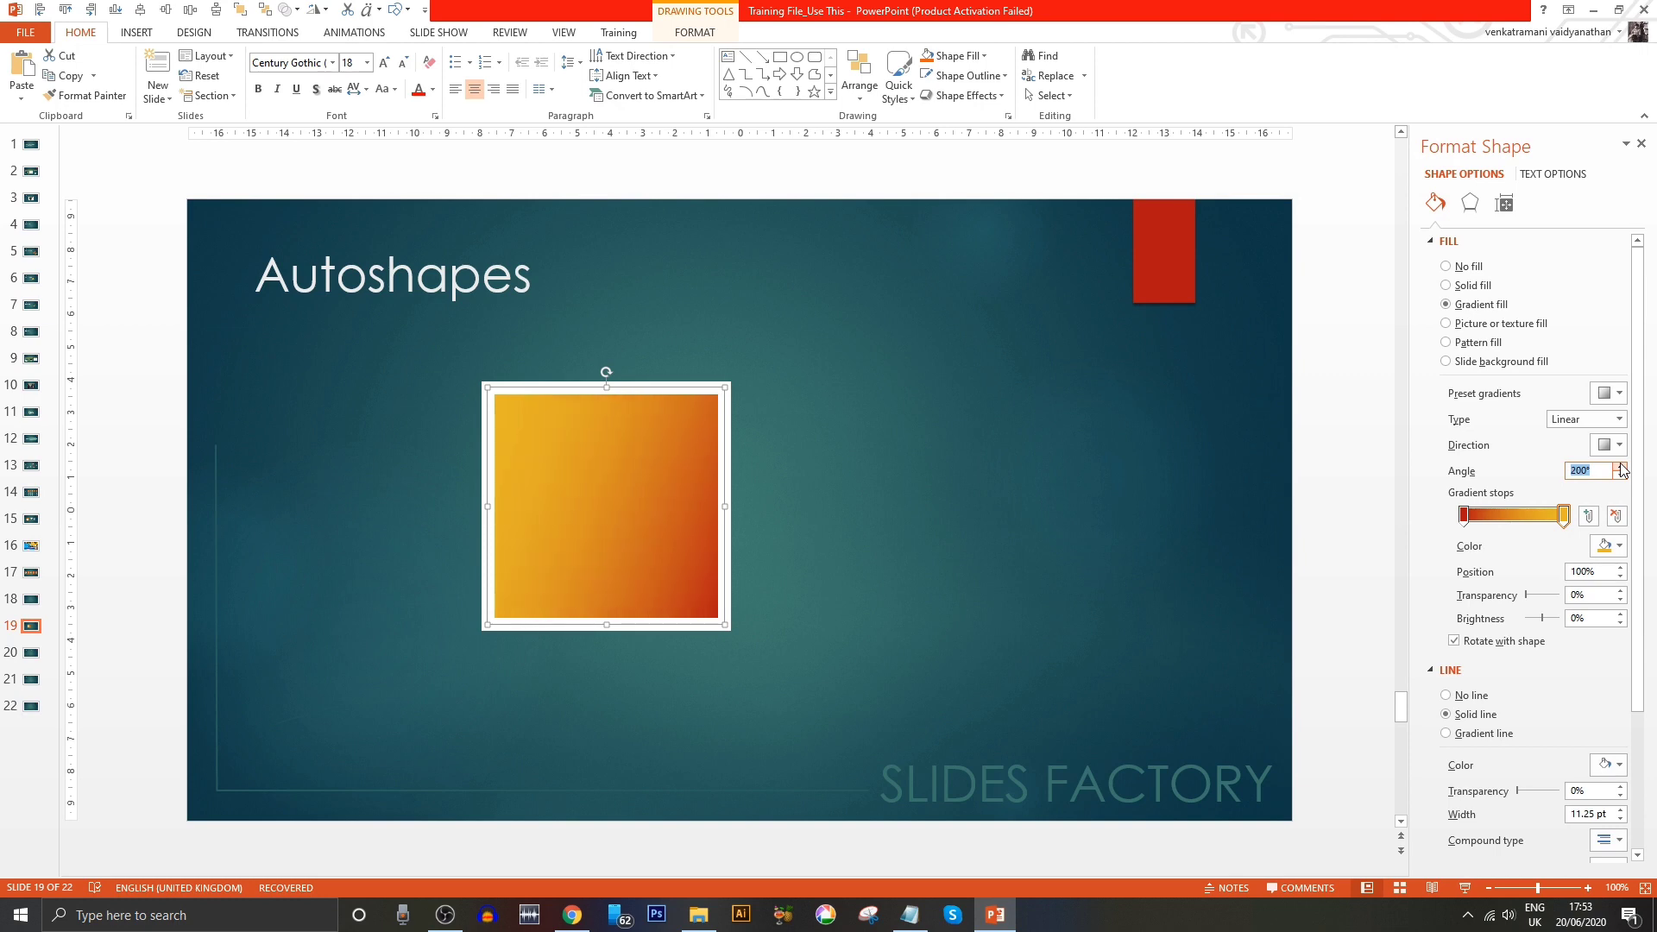
pyautogui.click(625, 597)
pyautogui.press('Escape')
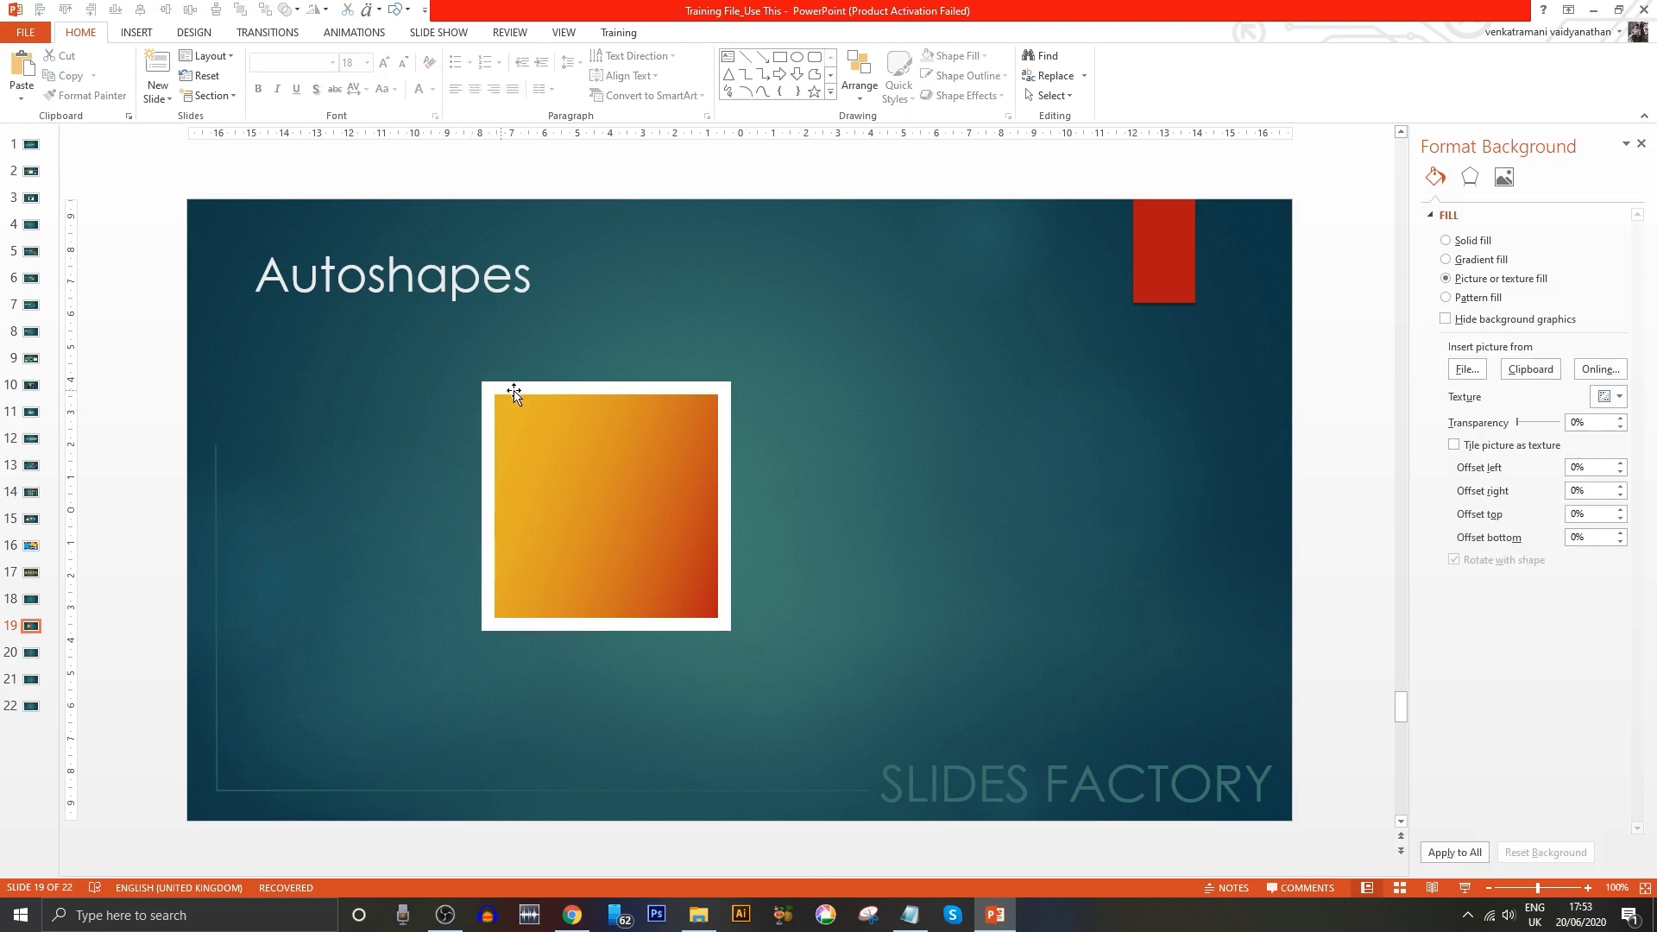
# - Change the square's outline to a gradient line and move one line stop to 41%
pyautogui.click(584, 499)
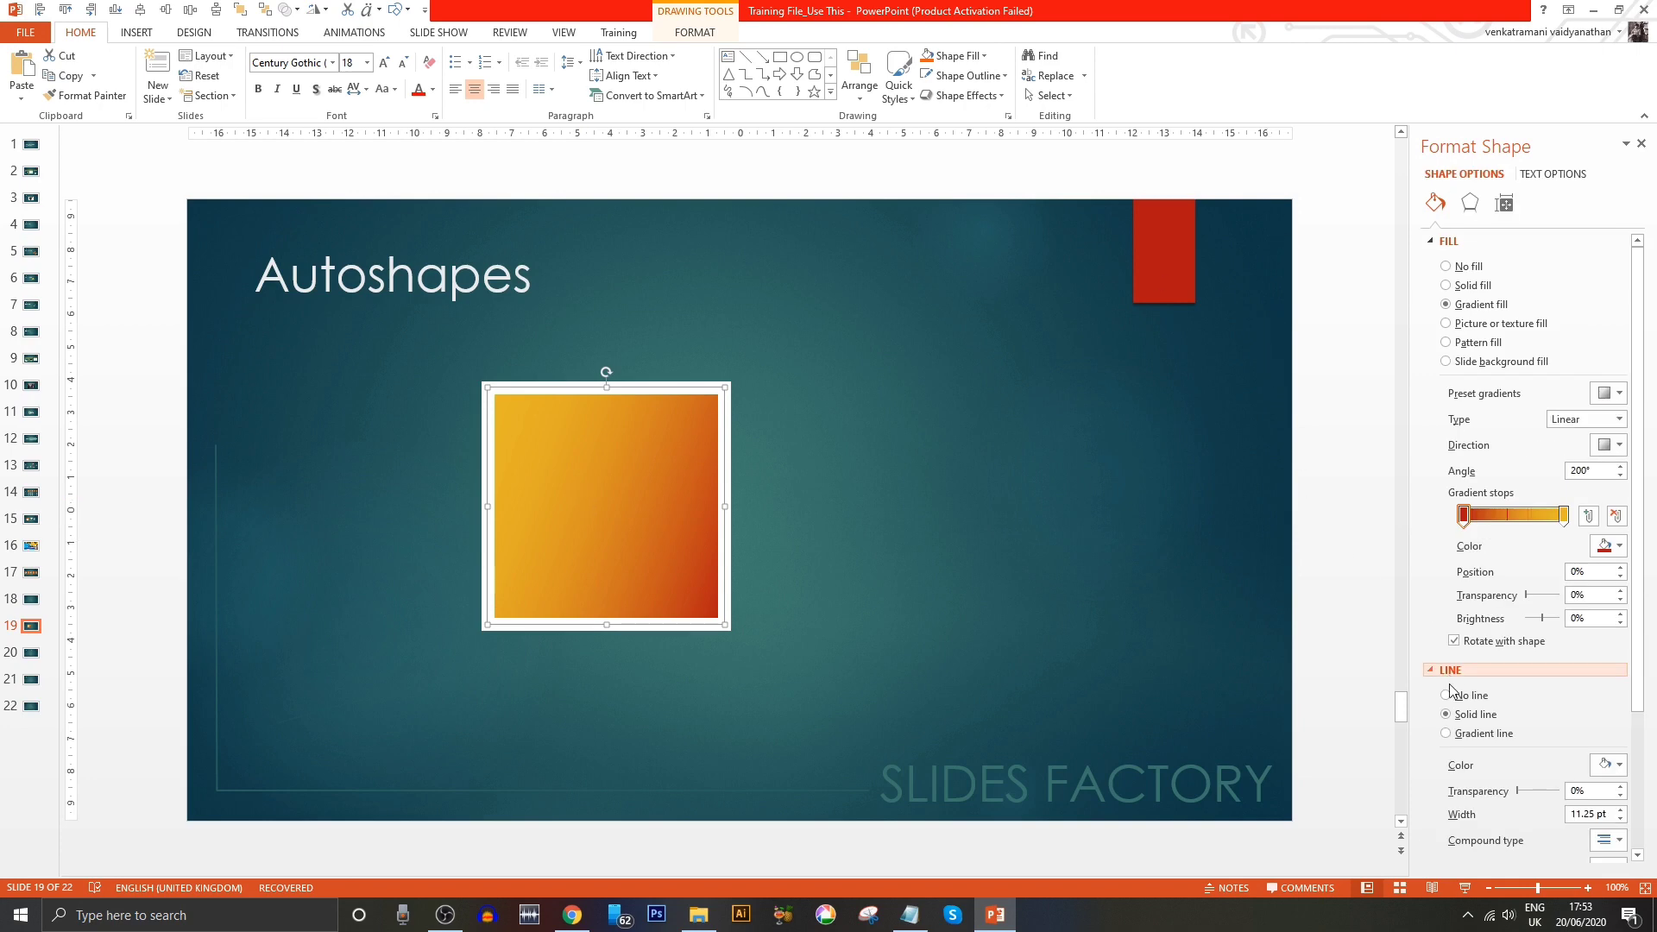
pyautogui.click(1457, 740)
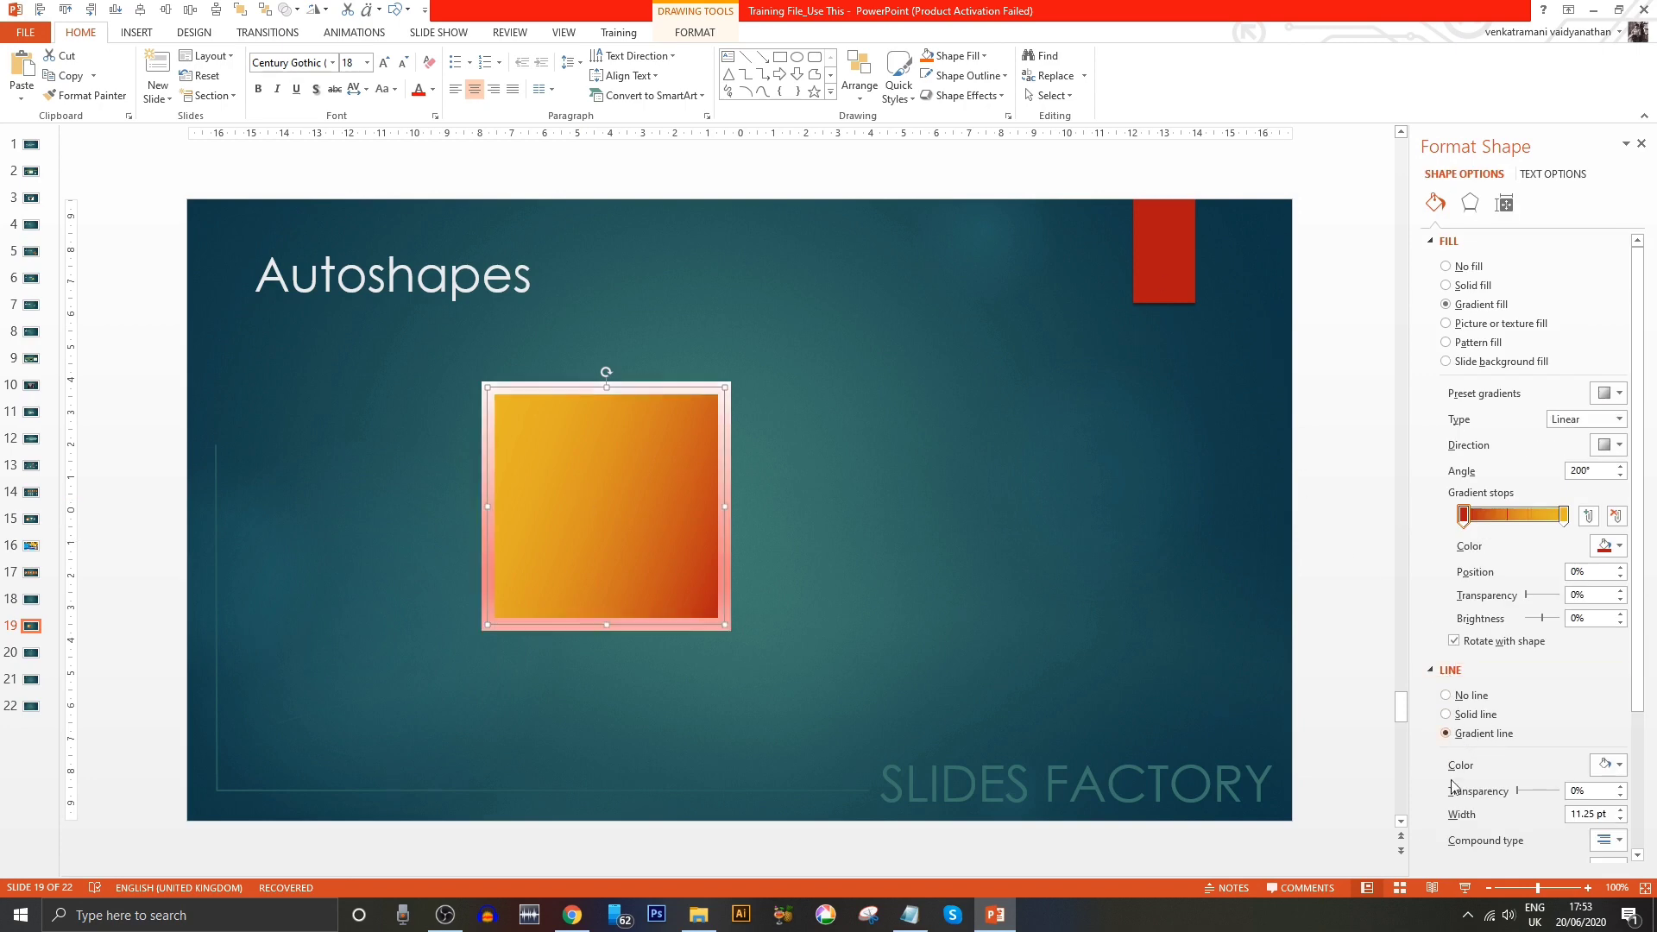
pyautogui.scroll(-1, 1607, 765)
pyautogui.scroll(-1, 1605, 763)
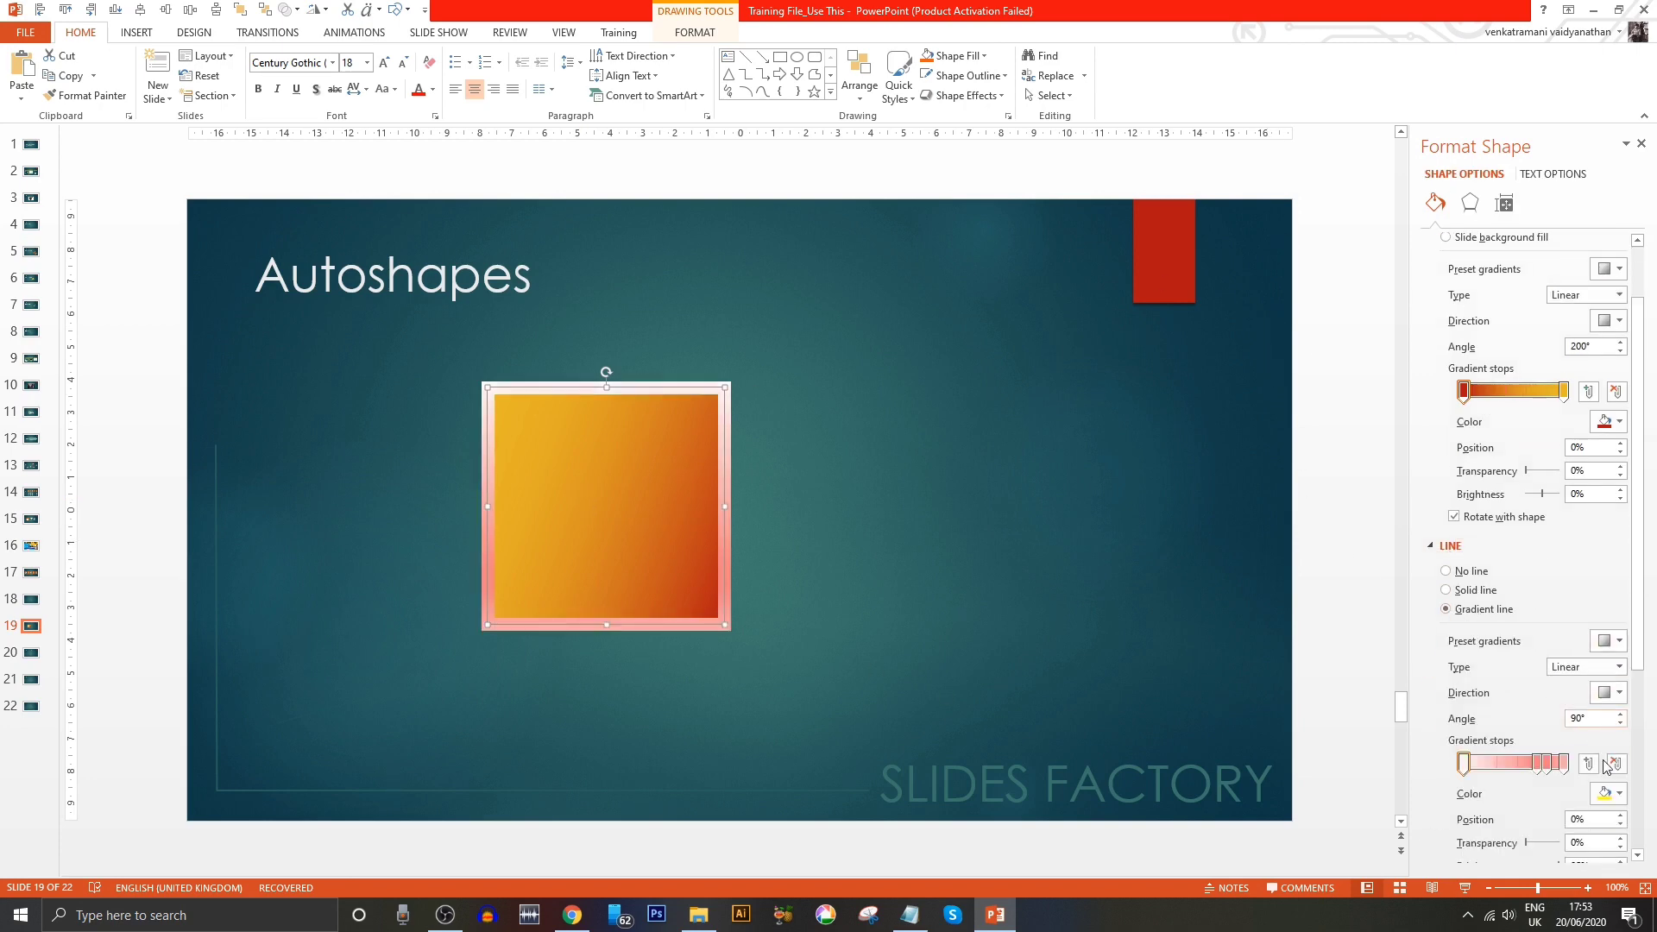
pyautogui.click(1525, 766)
pyautogui.moveTo(1524, 768); pyautogui.dragTo(1504, 767)
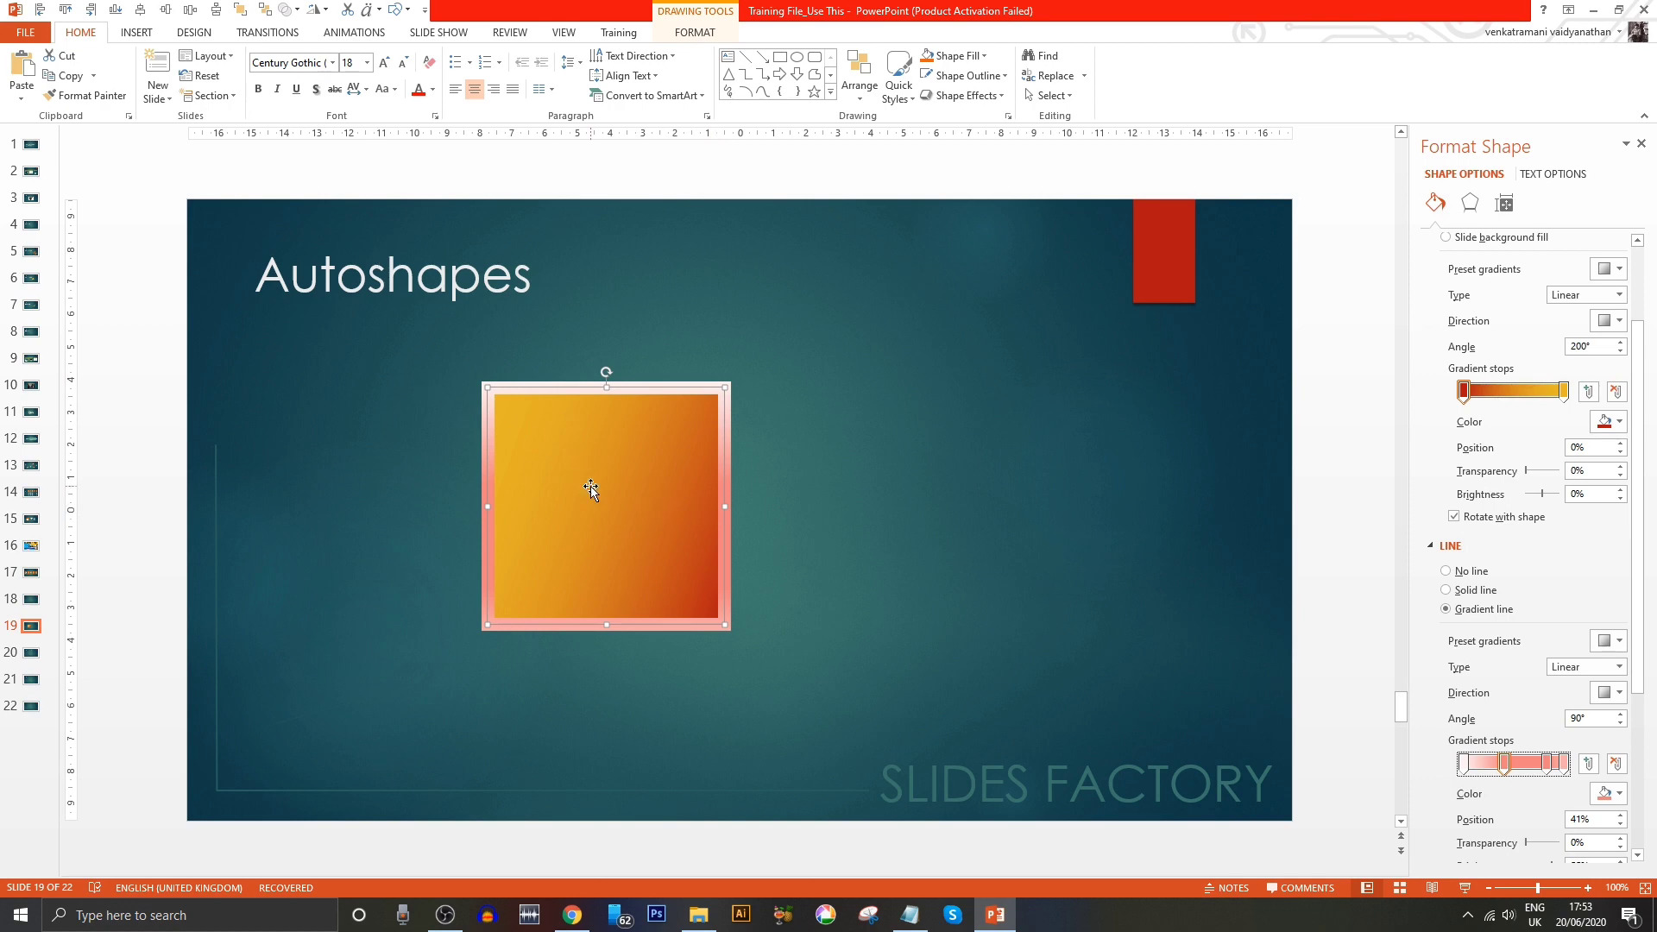
pyautogui.click(905, 504)
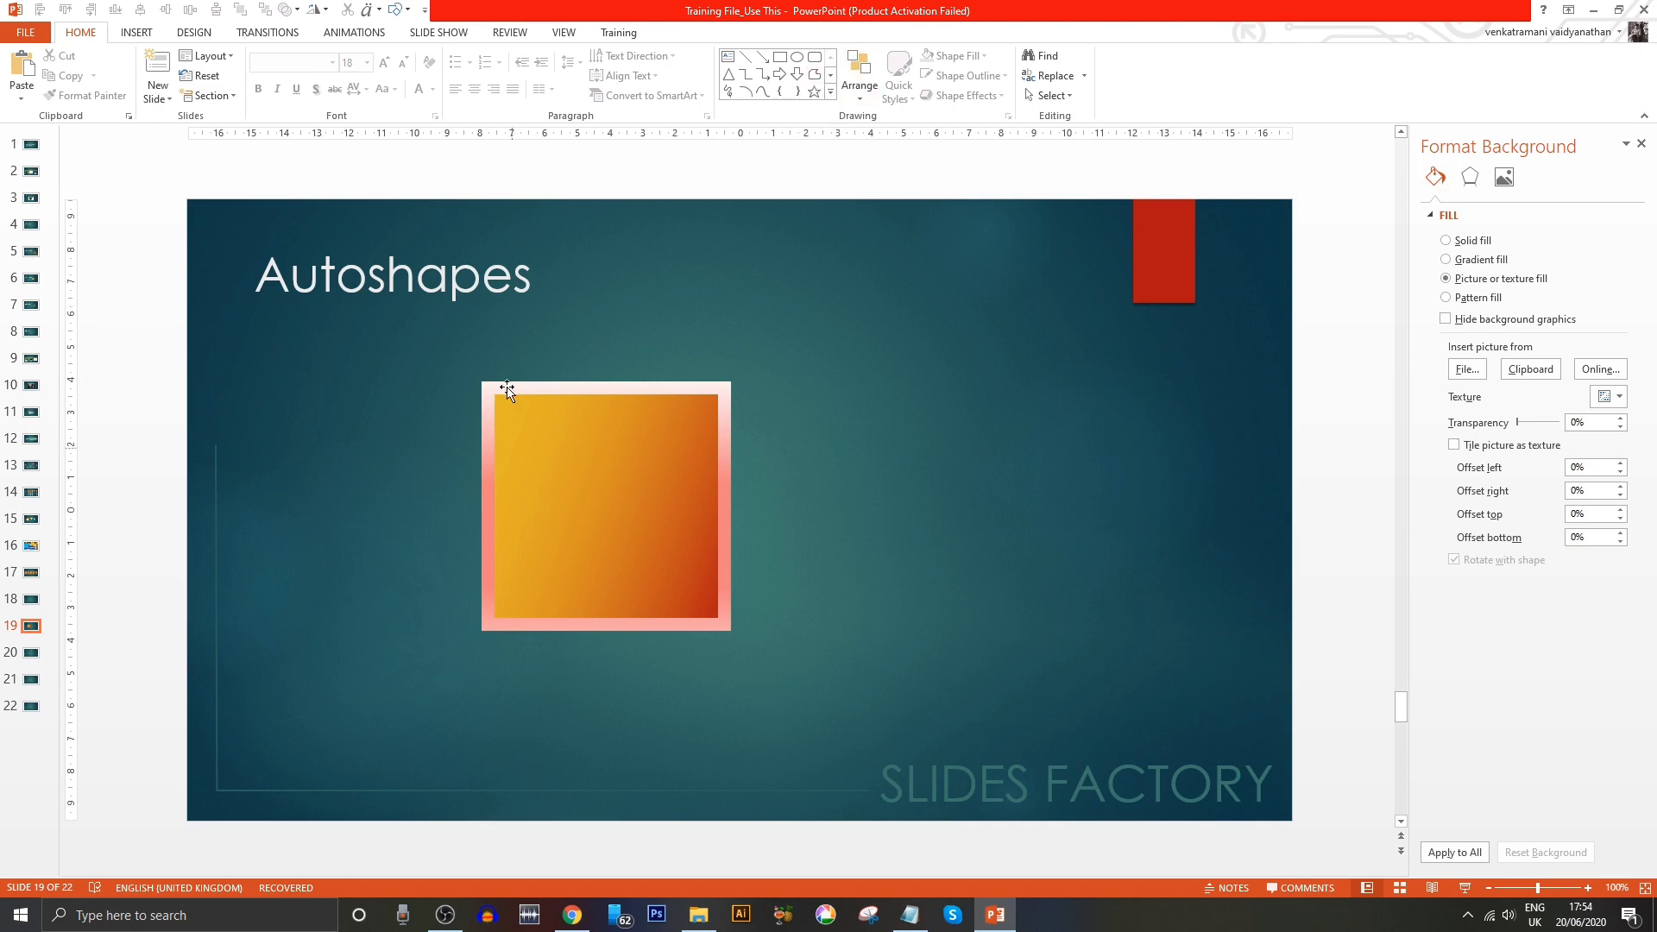
# - Draw a large square below the title, type 'Power Point Training', and enlarge it to 28 pt
pyautogui.click(558, 497)
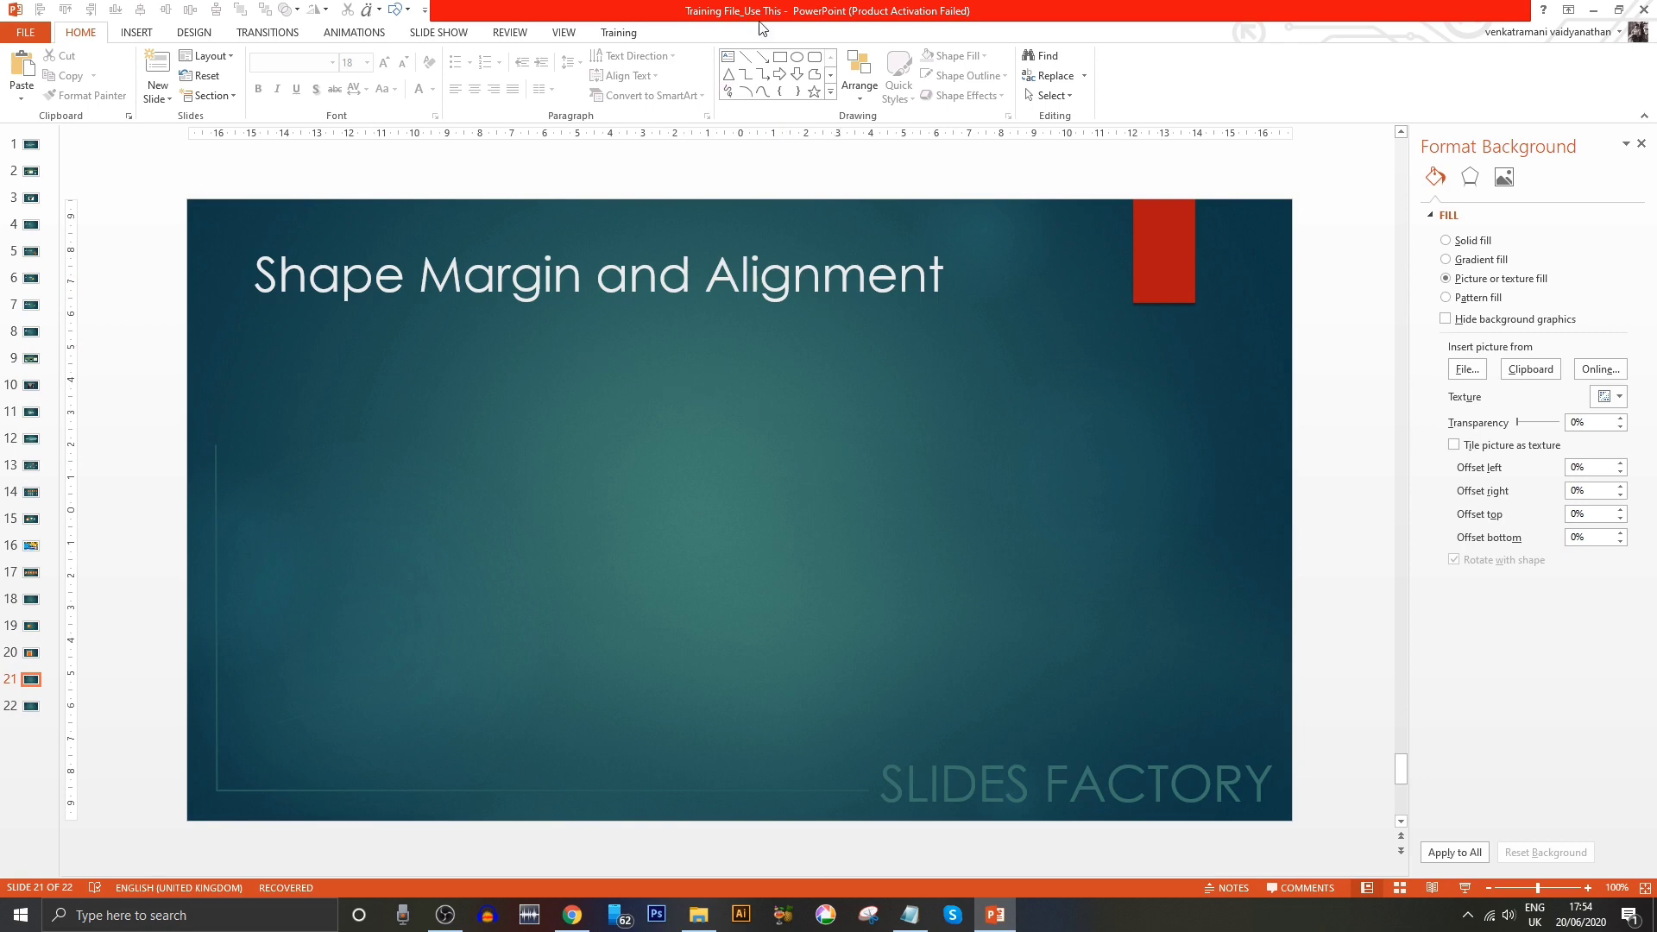
pyautogui.click(779, 57)
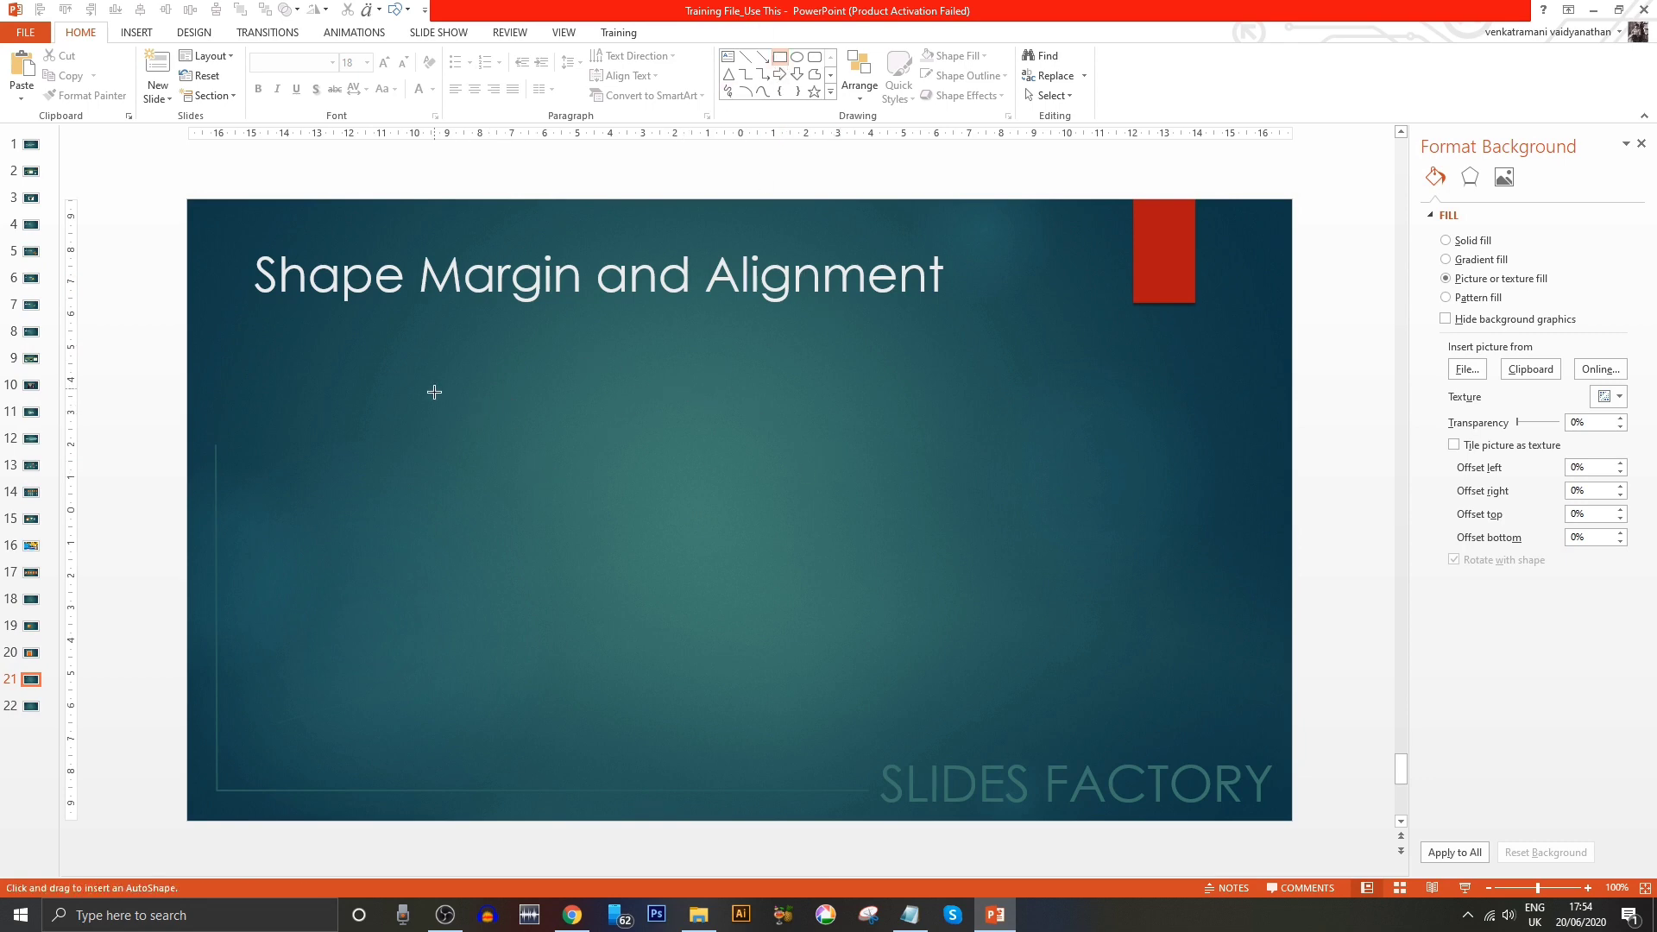
pyautogui.moveTo(447, 394); pyautogui.dragTo(809, 755)
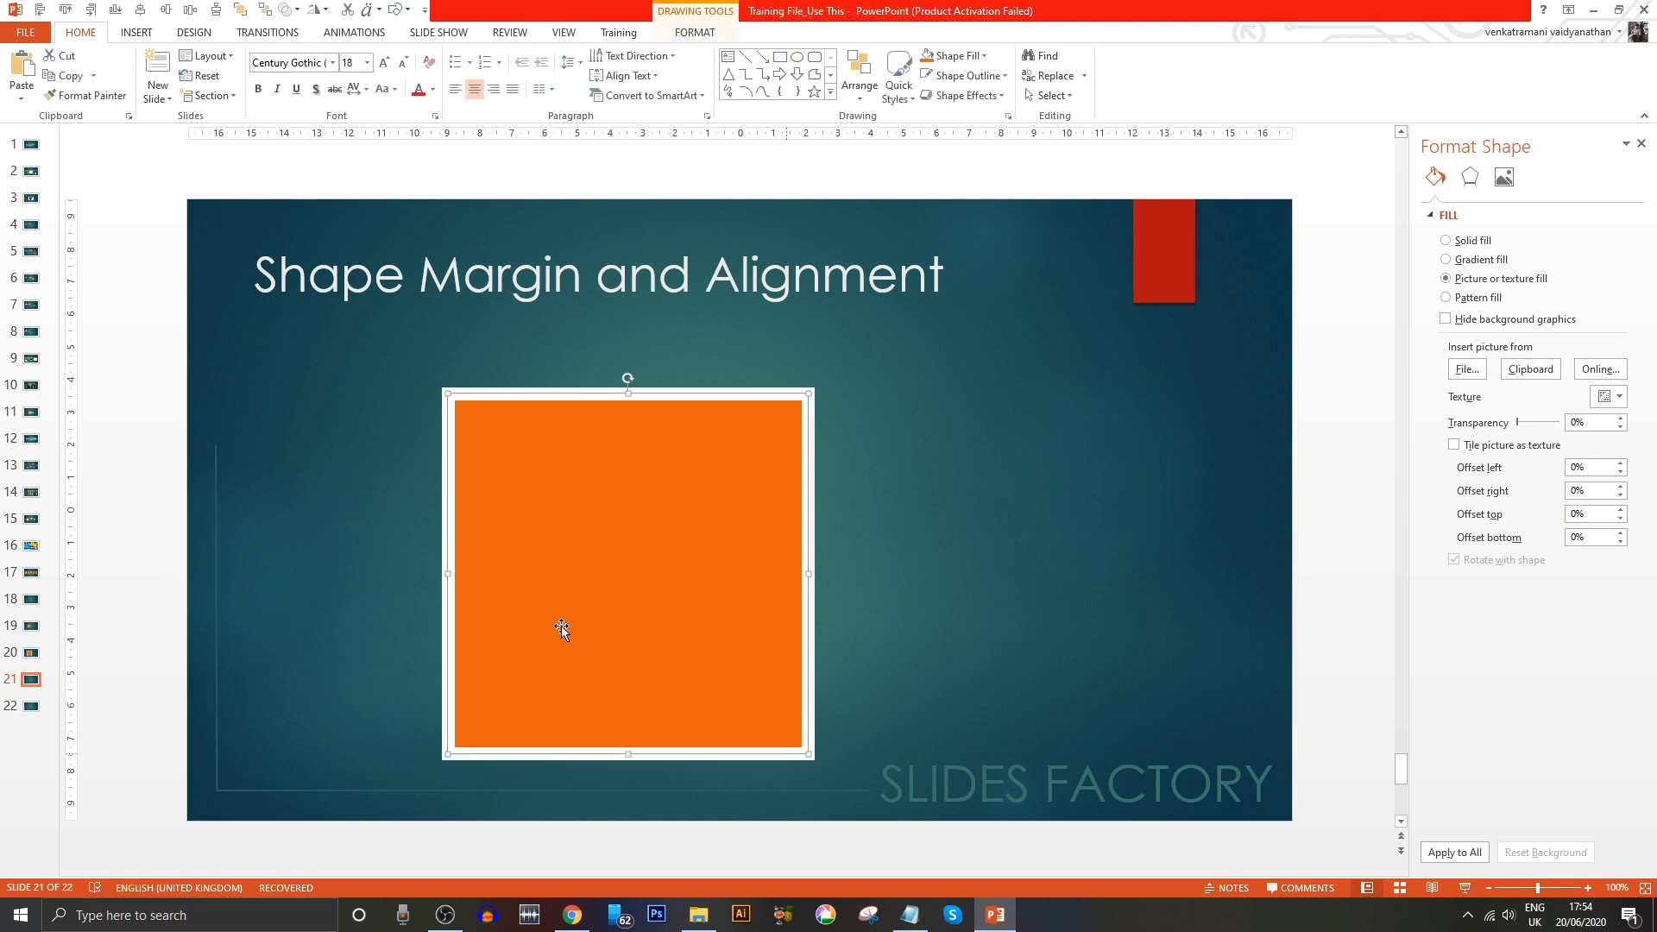
pyautogui.click(598, 563)
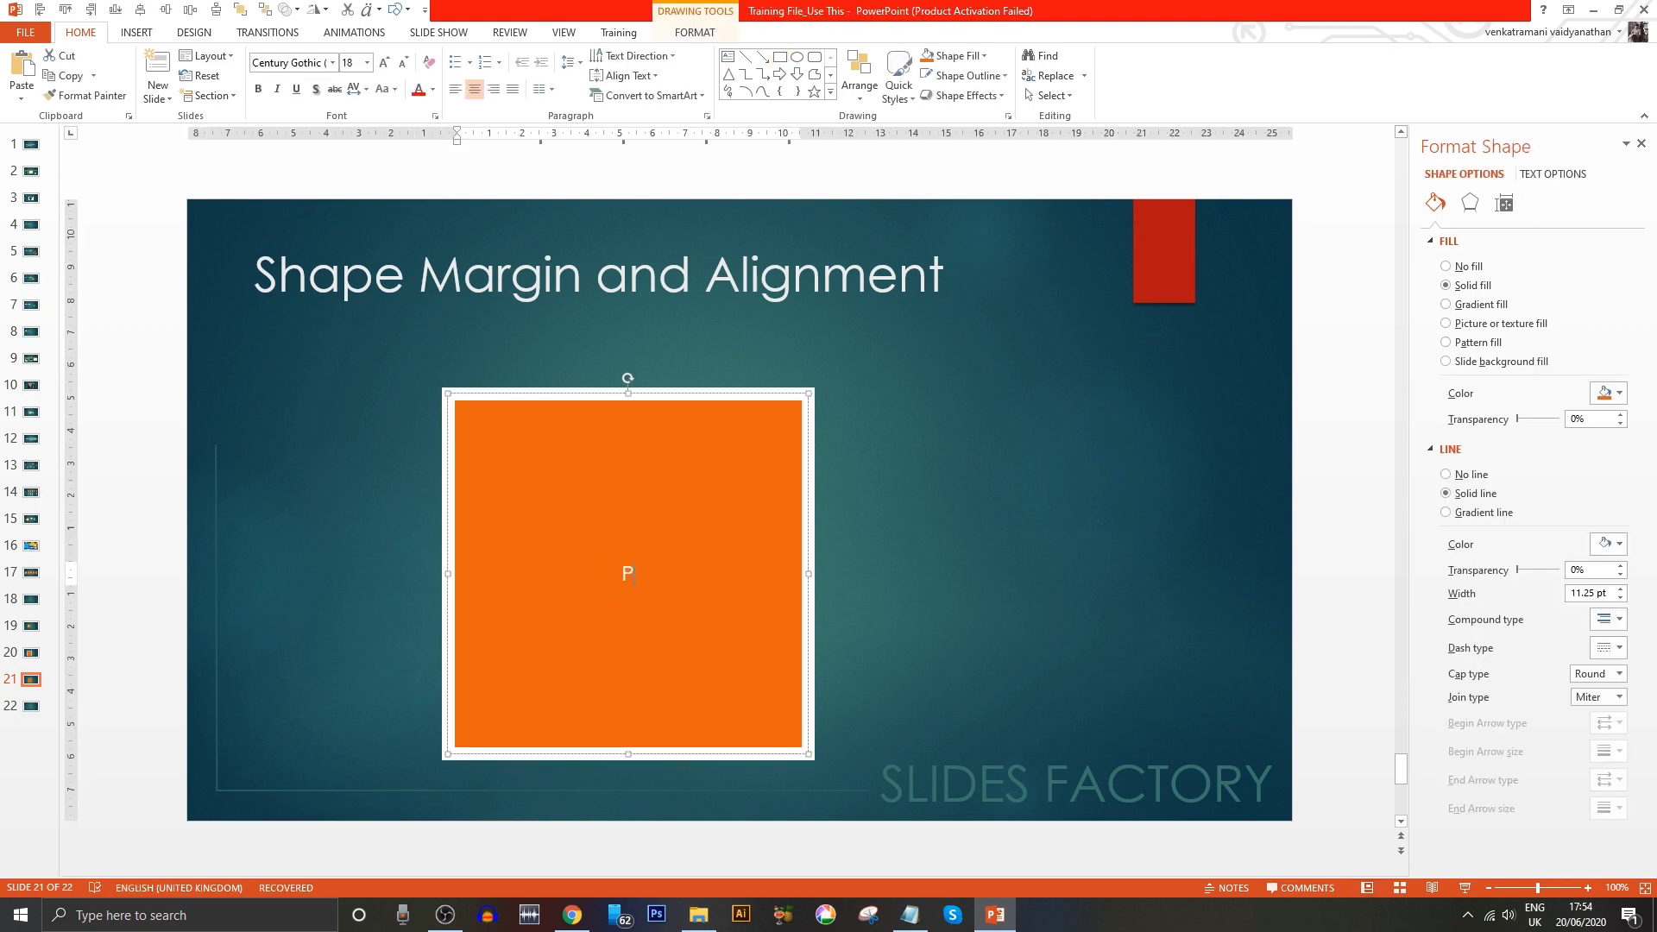
pyautogui.write('Power Poi')
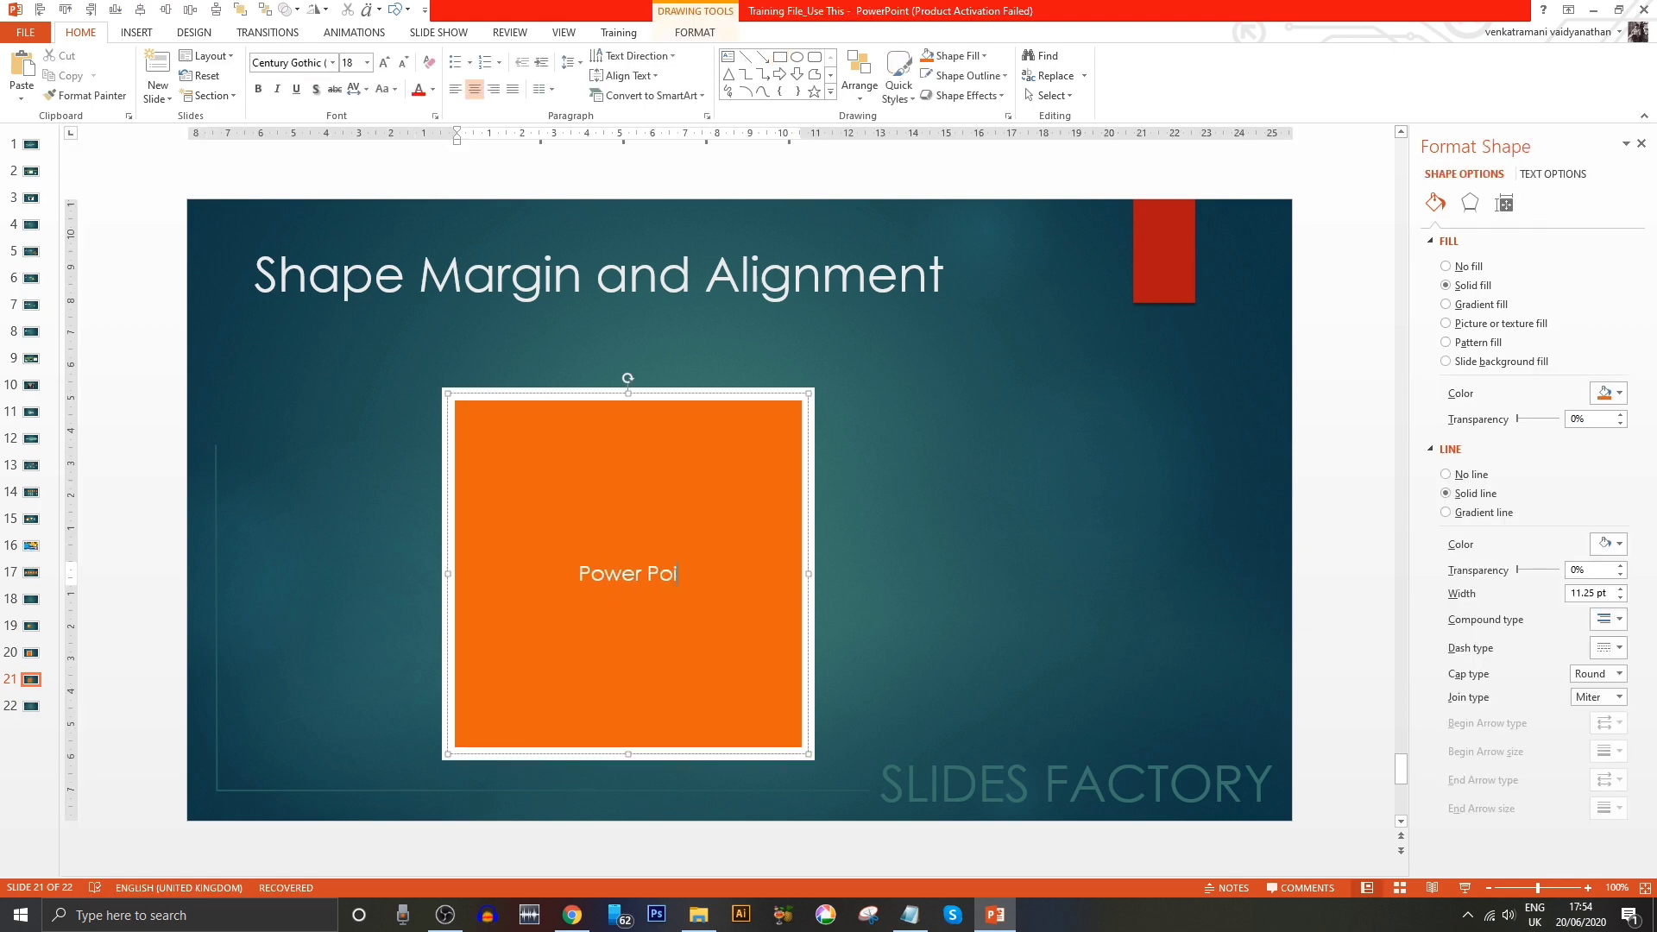
pyautogui.write('nt ')
pyautogui.write('Training')
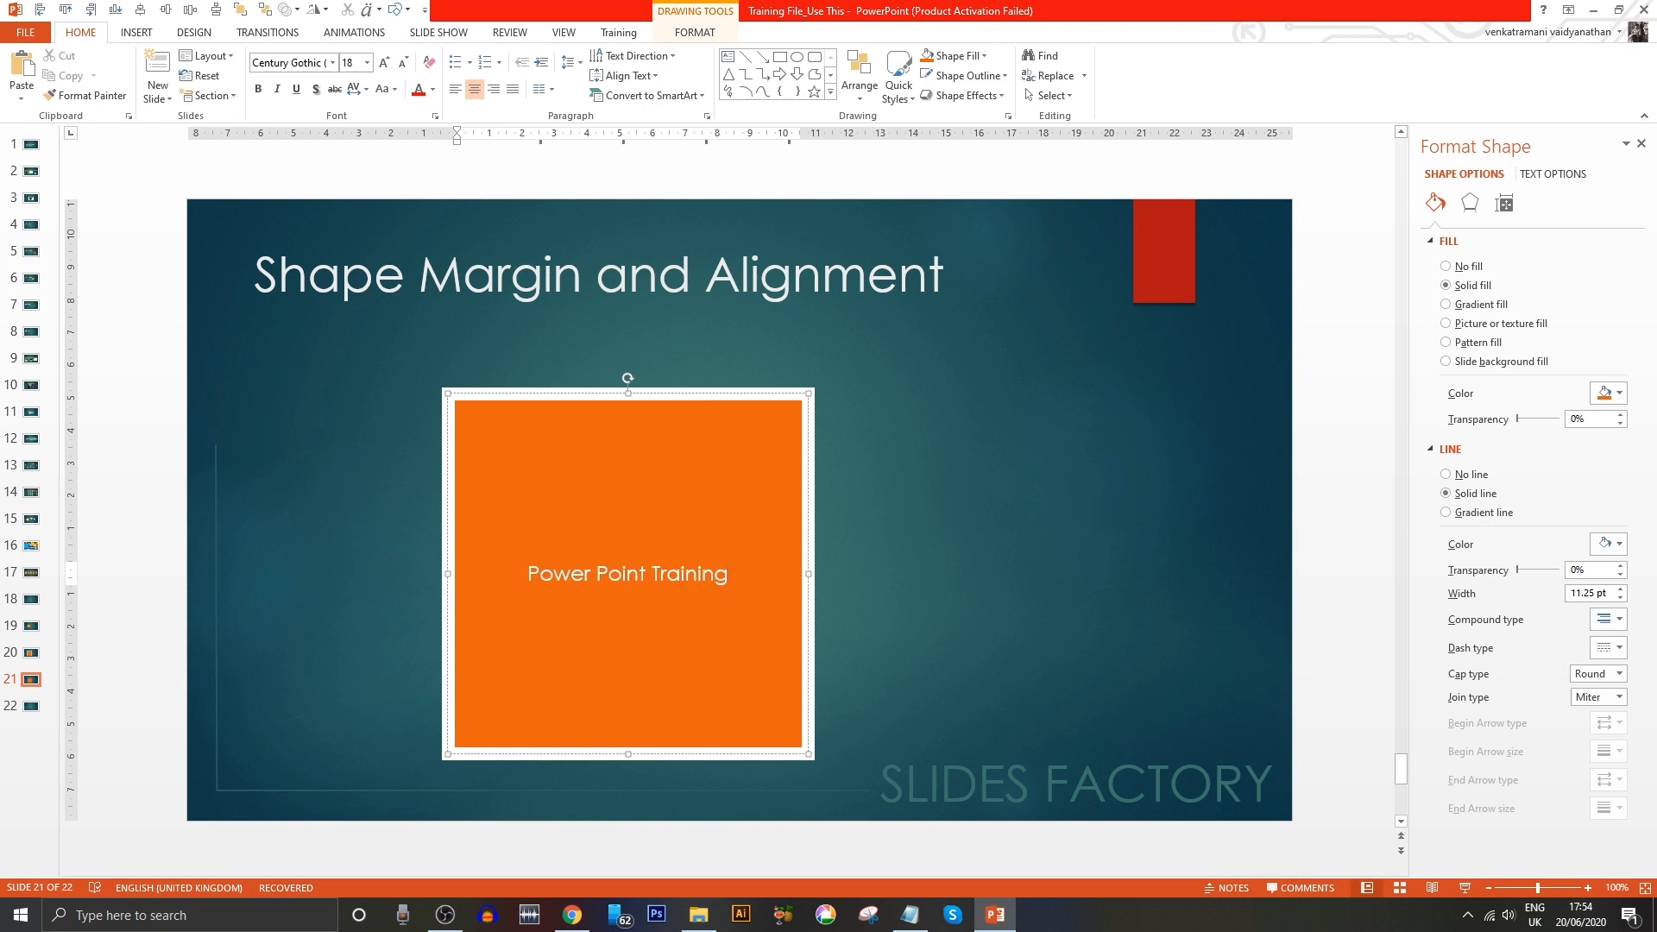
pyautogui.press('Escape')
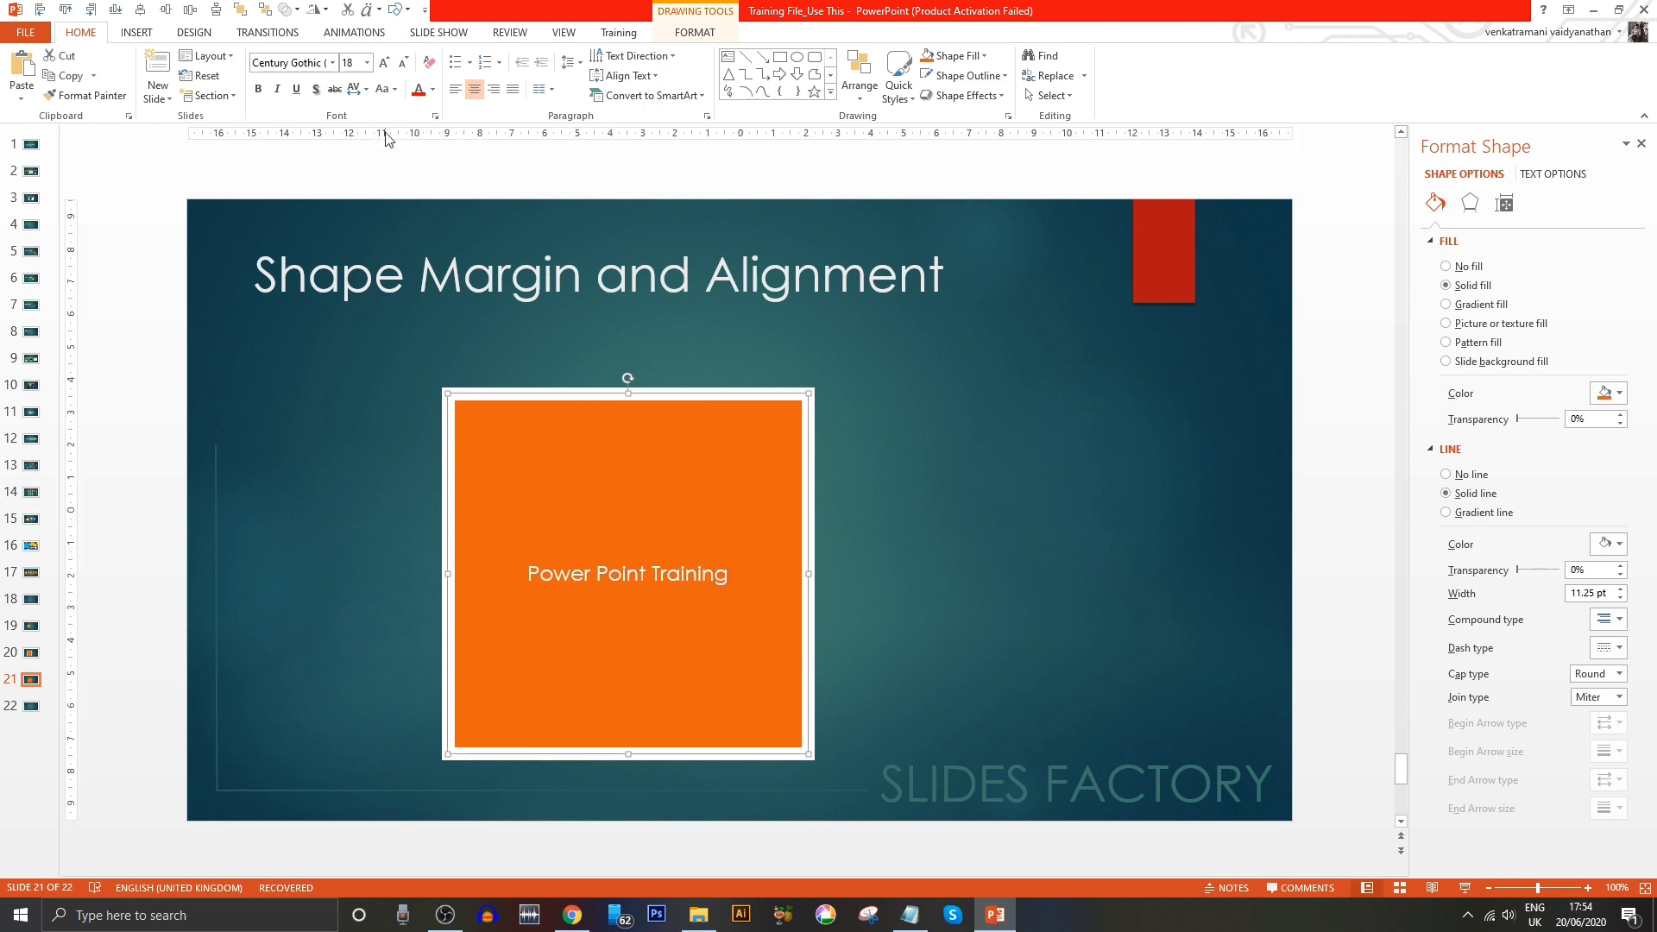
pyautogui.click(384, 64)
pyautogui.click(384, 64)
pyautogui.click(384, 64)
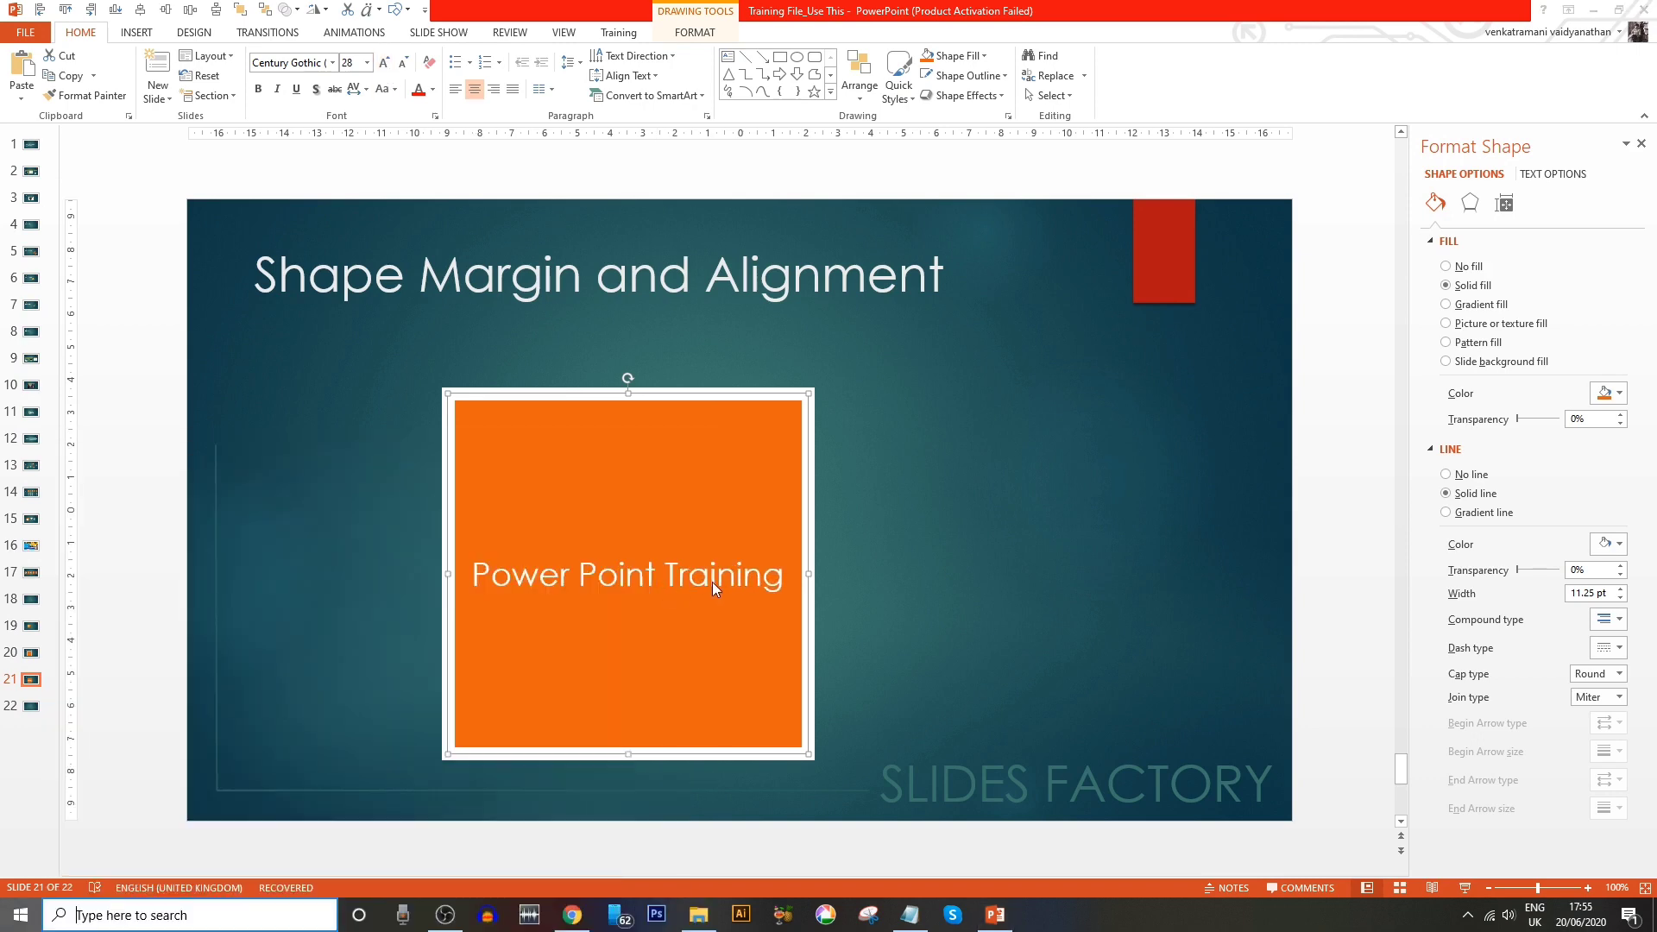
pyautogui.press('super')
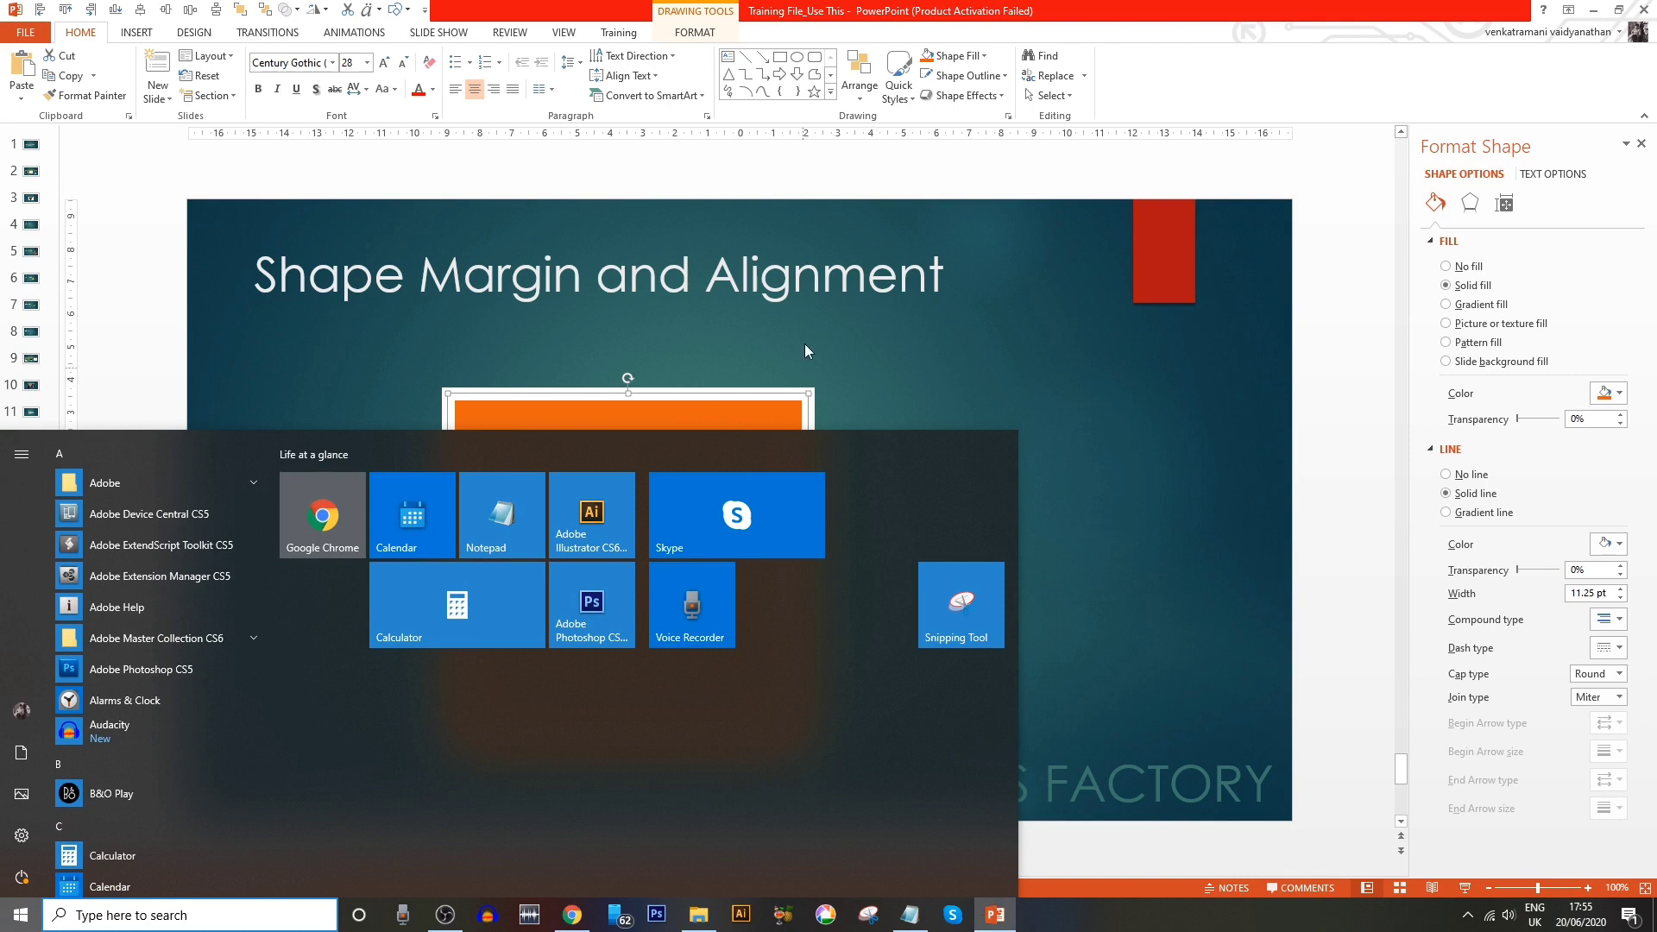
# - Add a sample paragraph under the title by typing =rand(1) on a new line
pyautogui.click(805, 343)
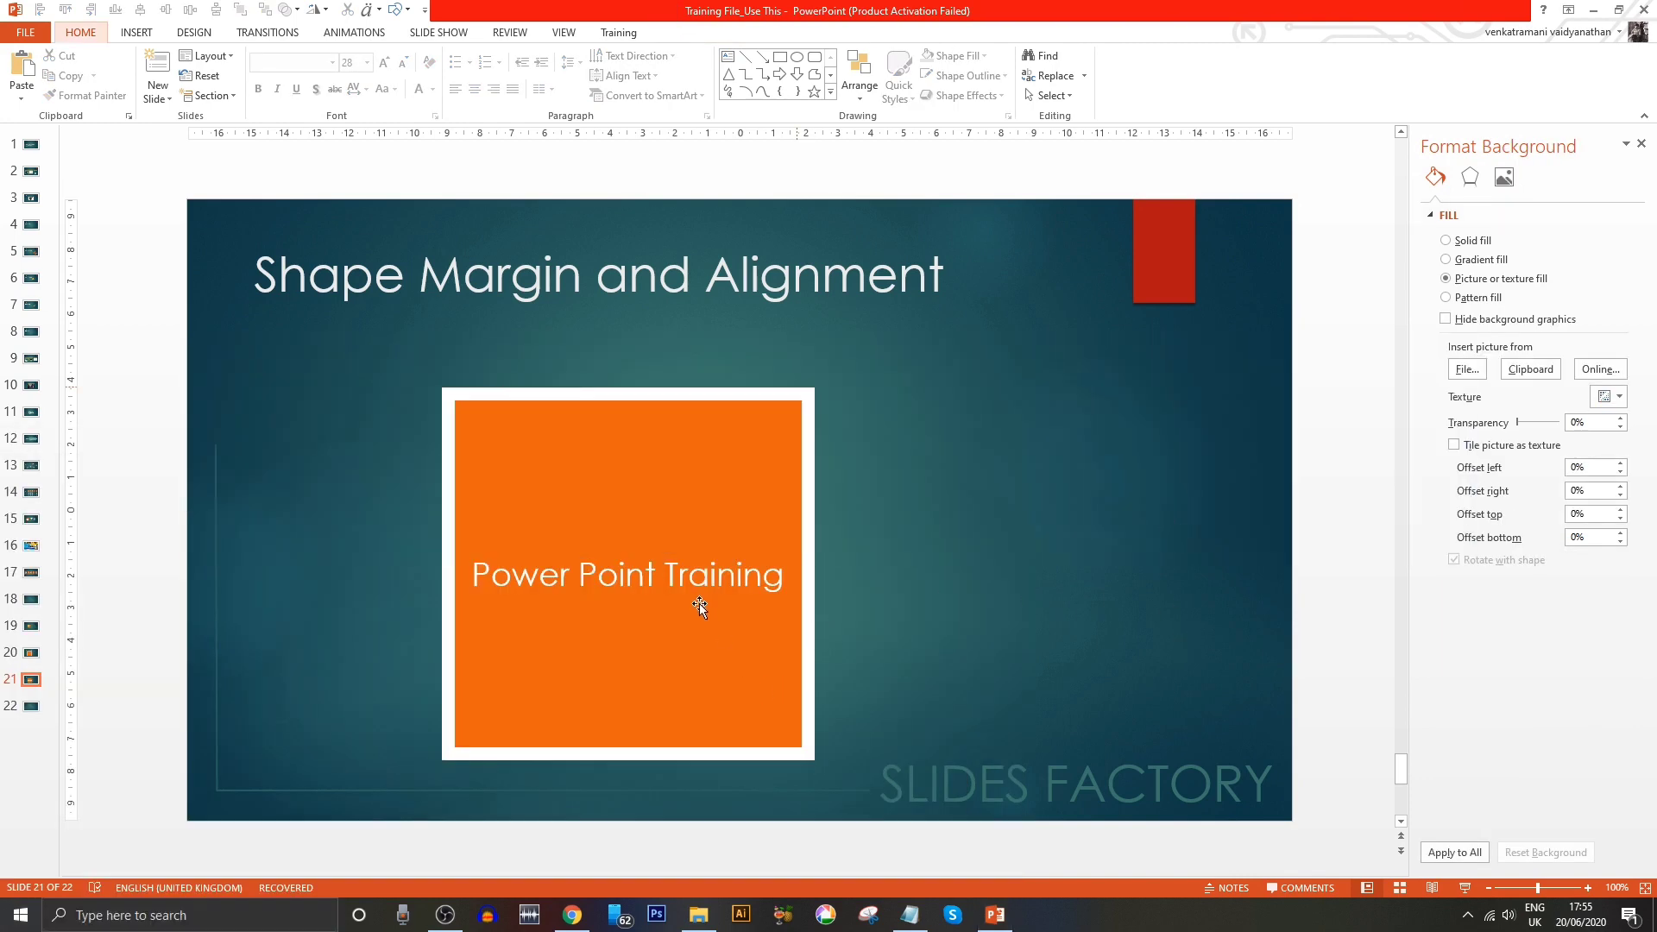
pyautogui.click(695, 610)
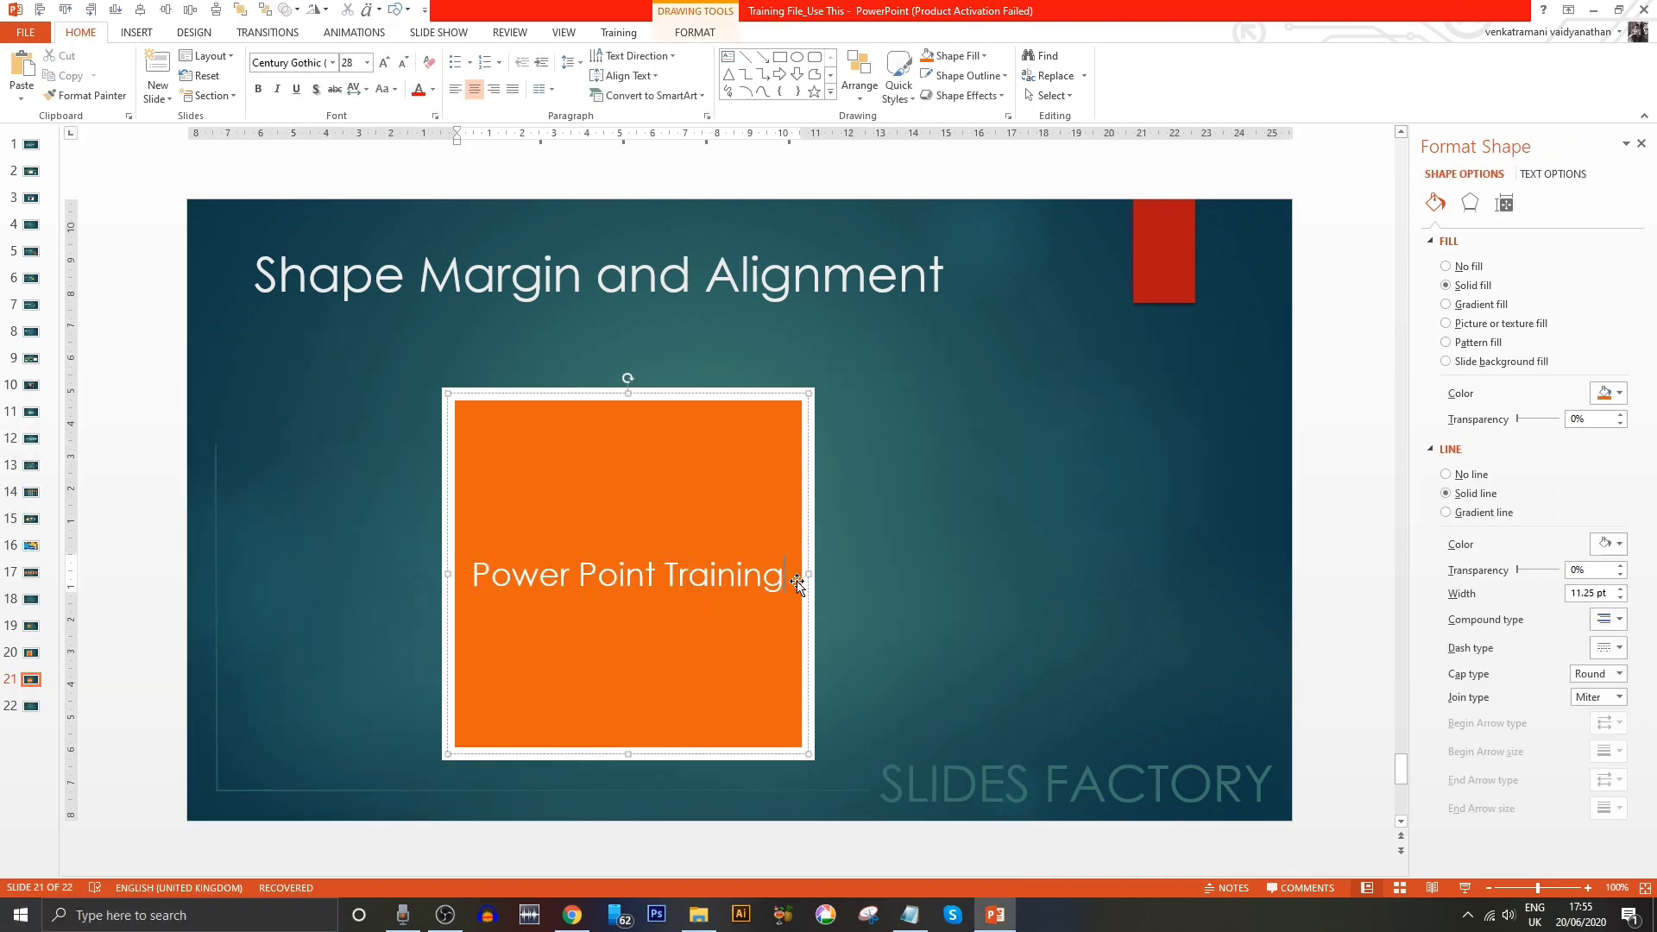
pyautogui.press('Return')
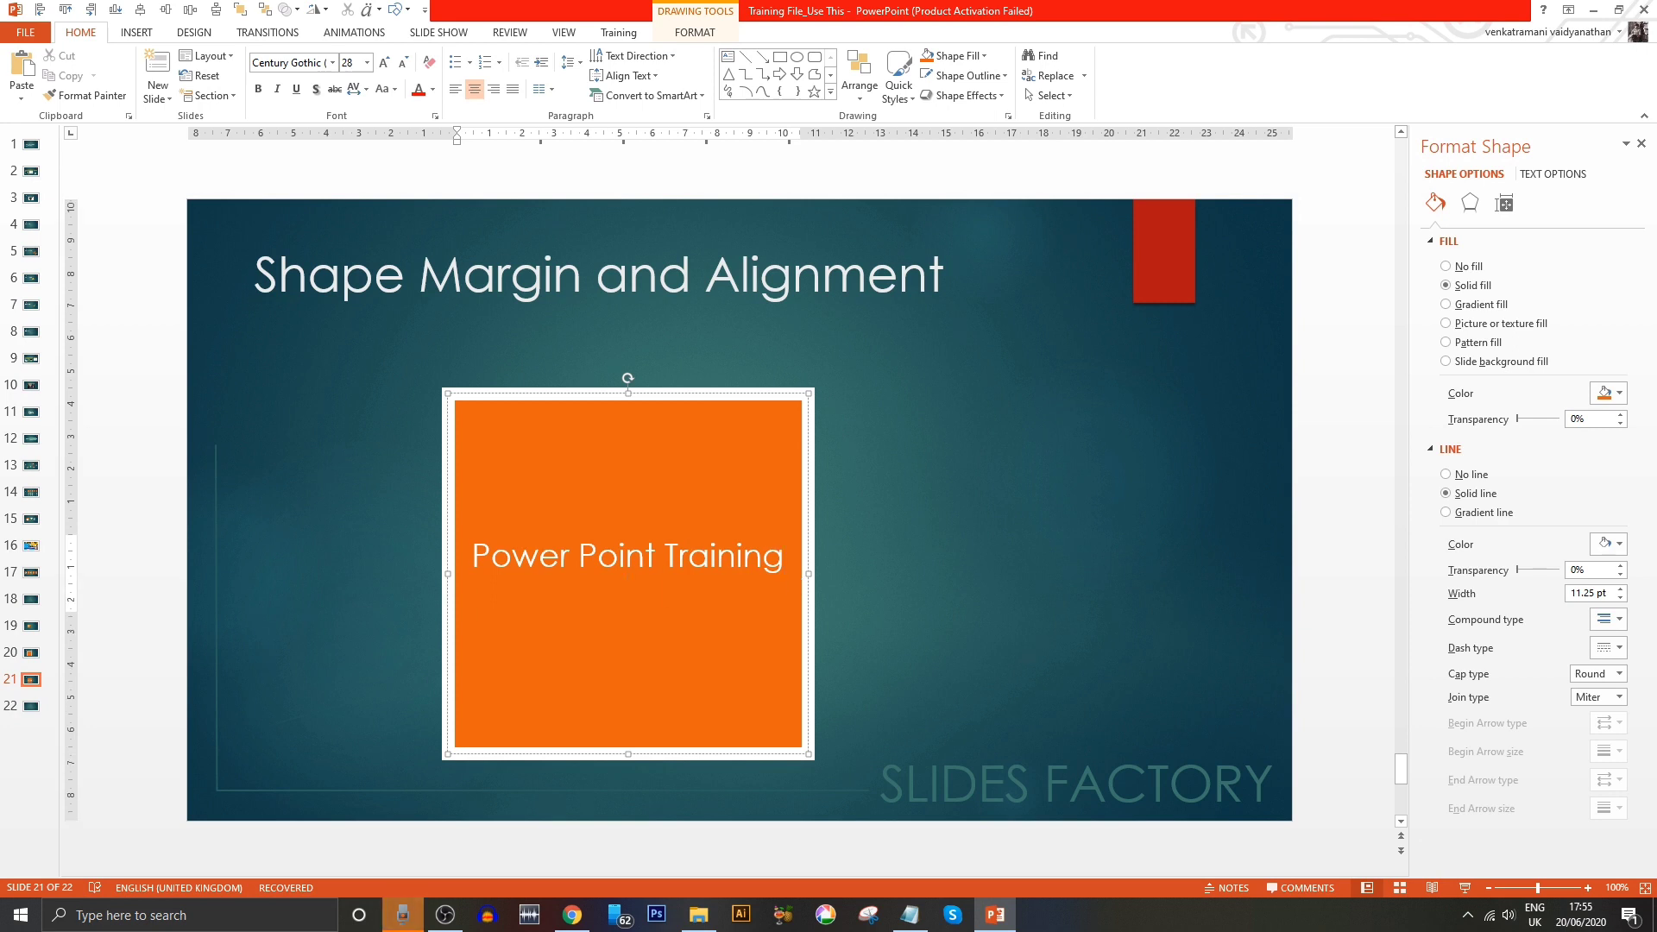
pyautogui.write('=')
pyautogui.write('rand(')
pyautogui.write('1)')
pyautogui.press('Return')
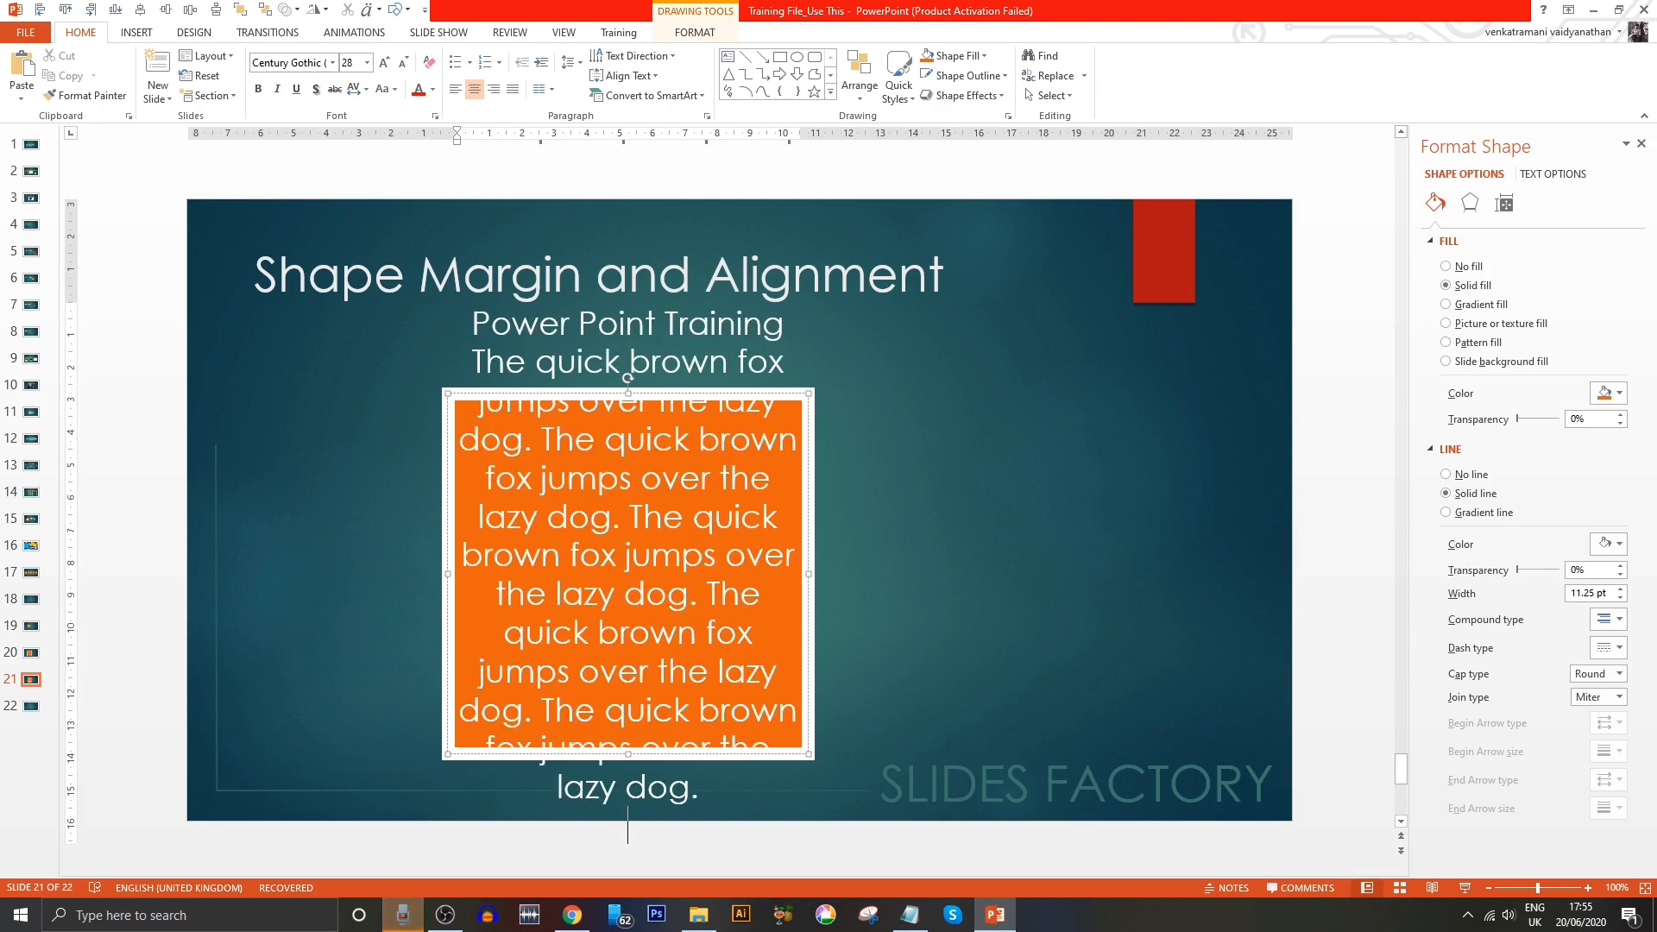
pyautogui.press('BackSpace')
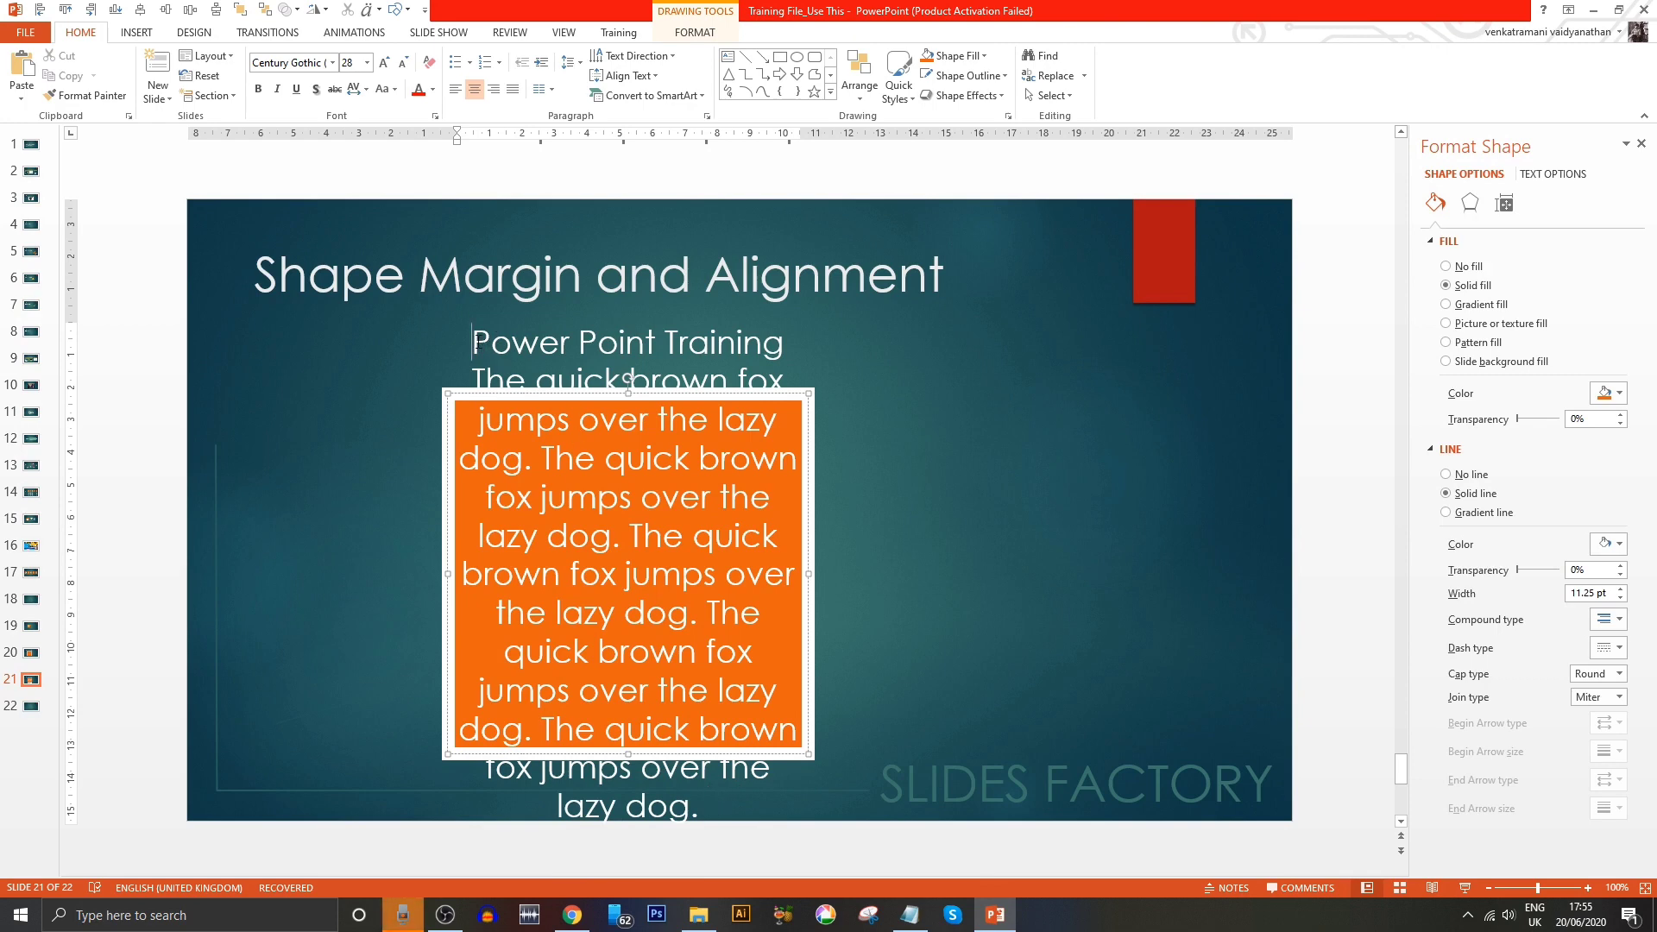
# - Bold the 'Power Point Training' title and shrink the body paragraph to 16 pt
pyautogui.moveTo(474, 342); pyautogui.dragTo(792, 342)
pyautogui.hotkey('ctrl', 'b')
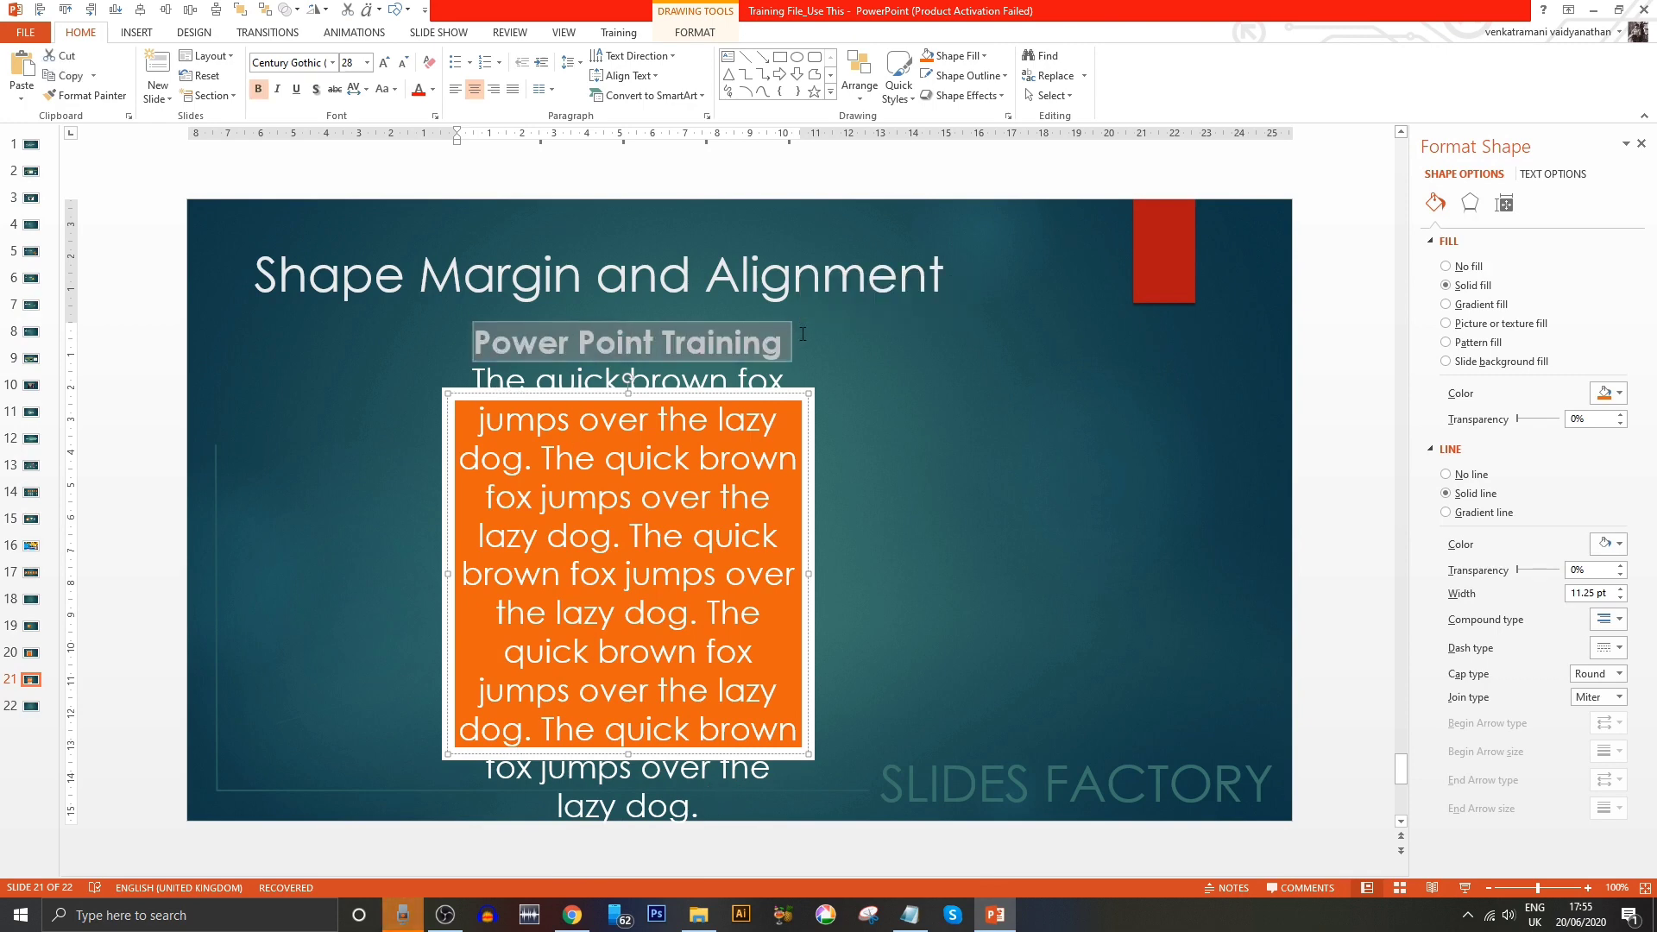
pyautogui.tripleClick(628, 378)
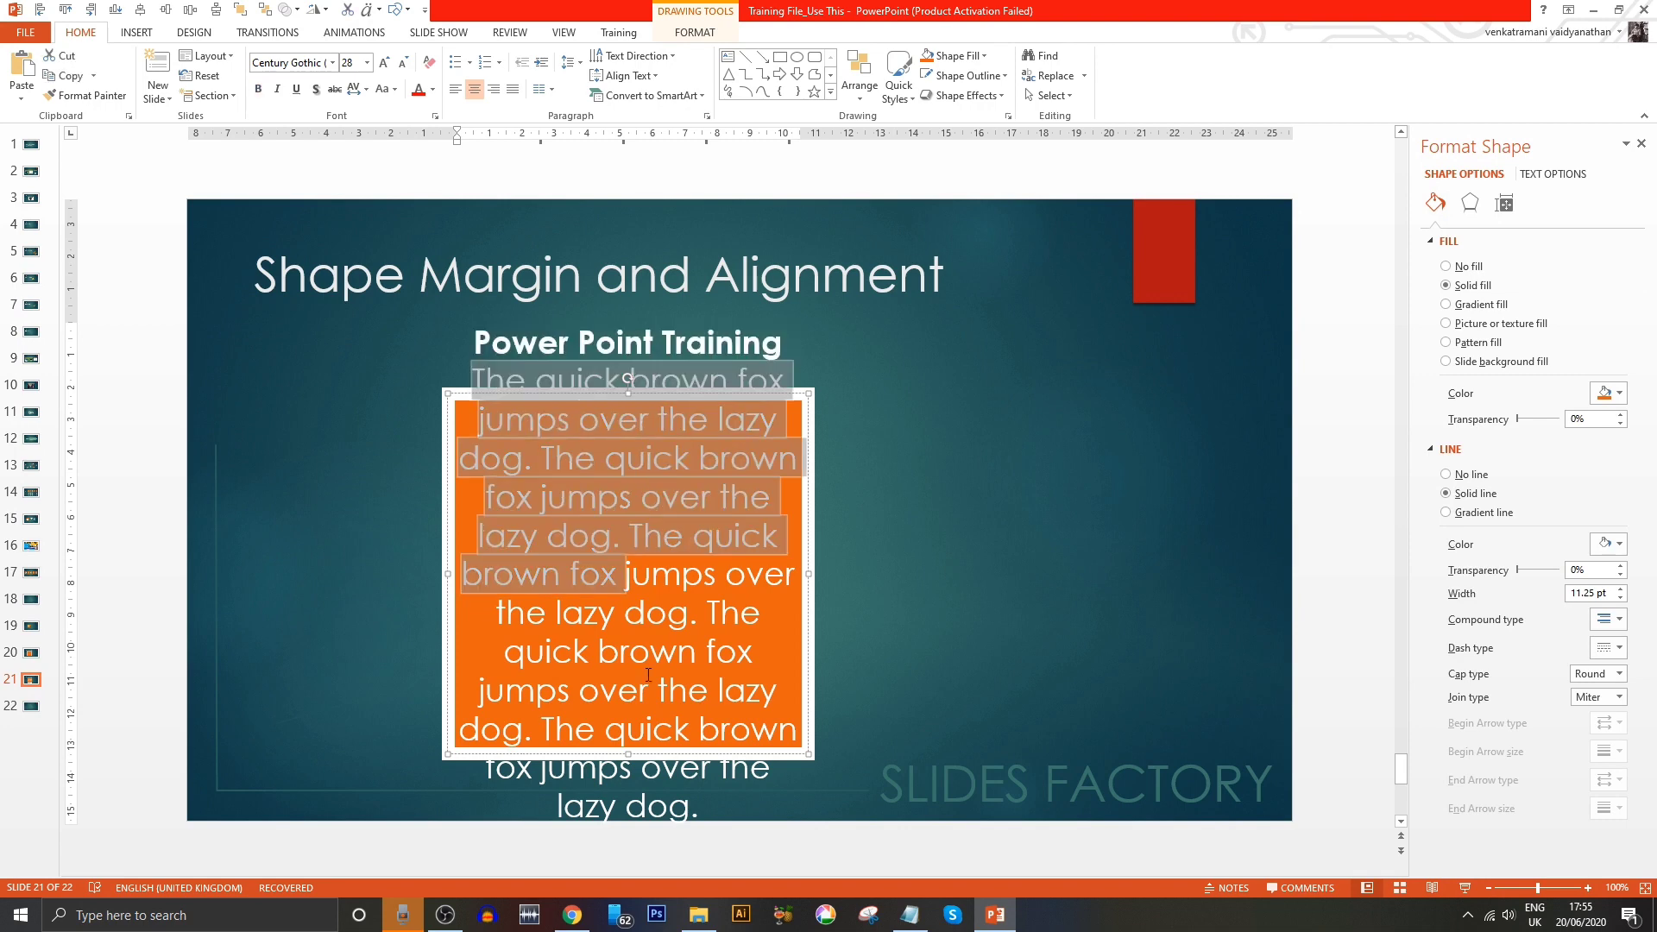
pyautogui.click(403, 63)
pyautogui.click(403, 63)
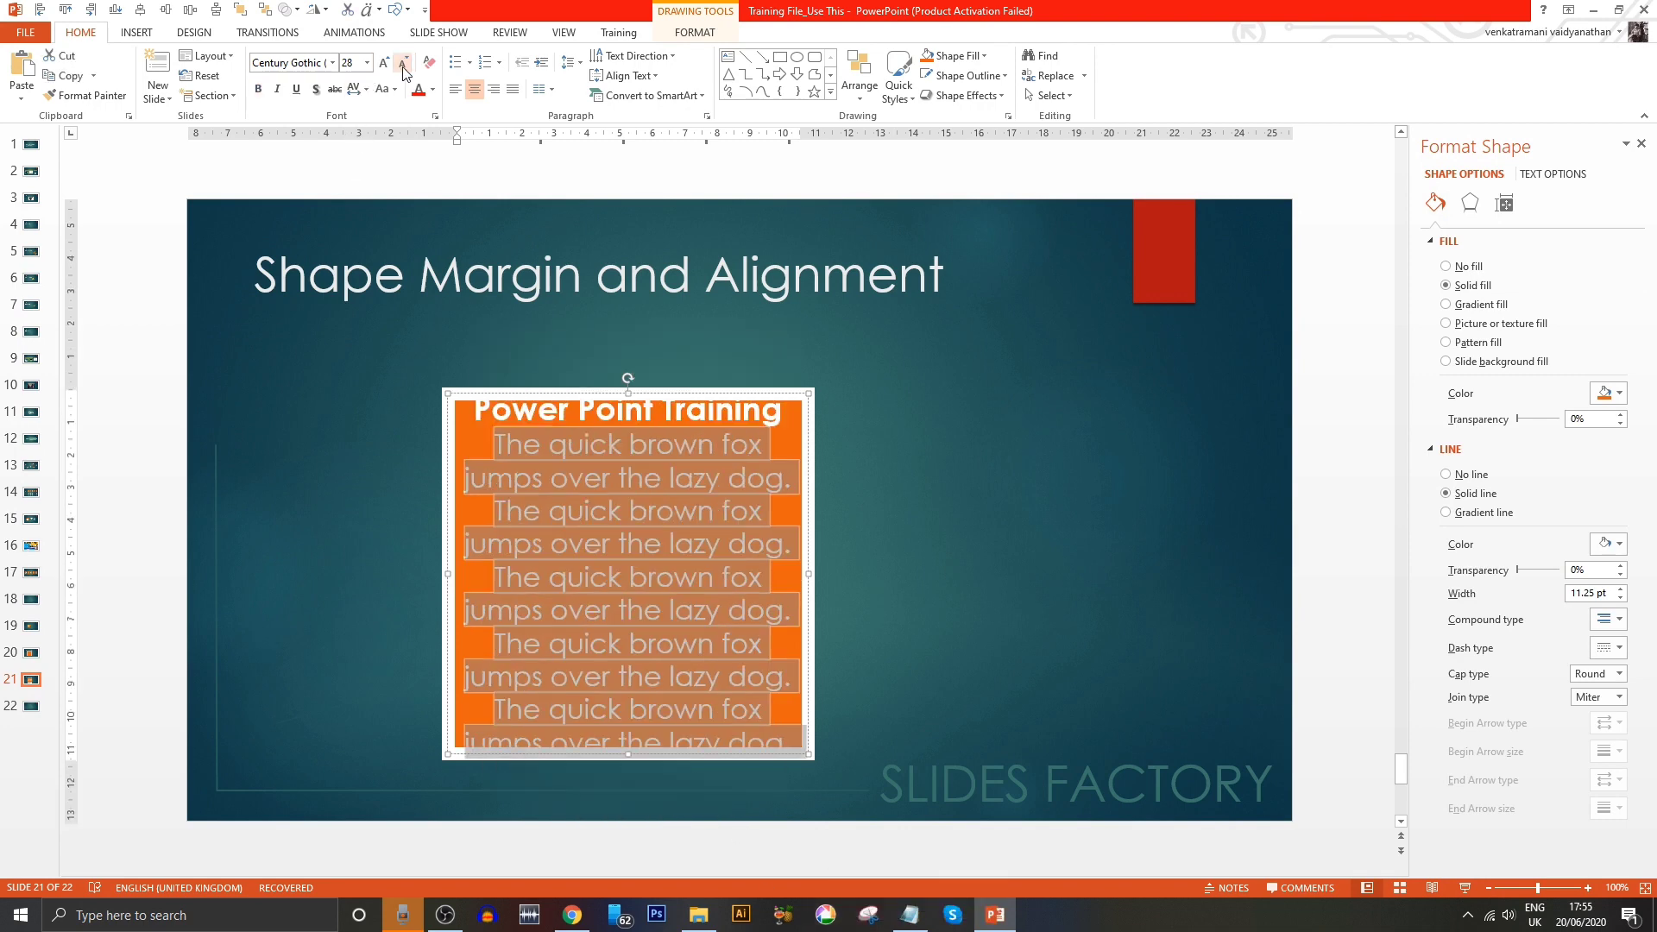
pyautogui.click(403, 63)
pyautogui.click(403, 63)
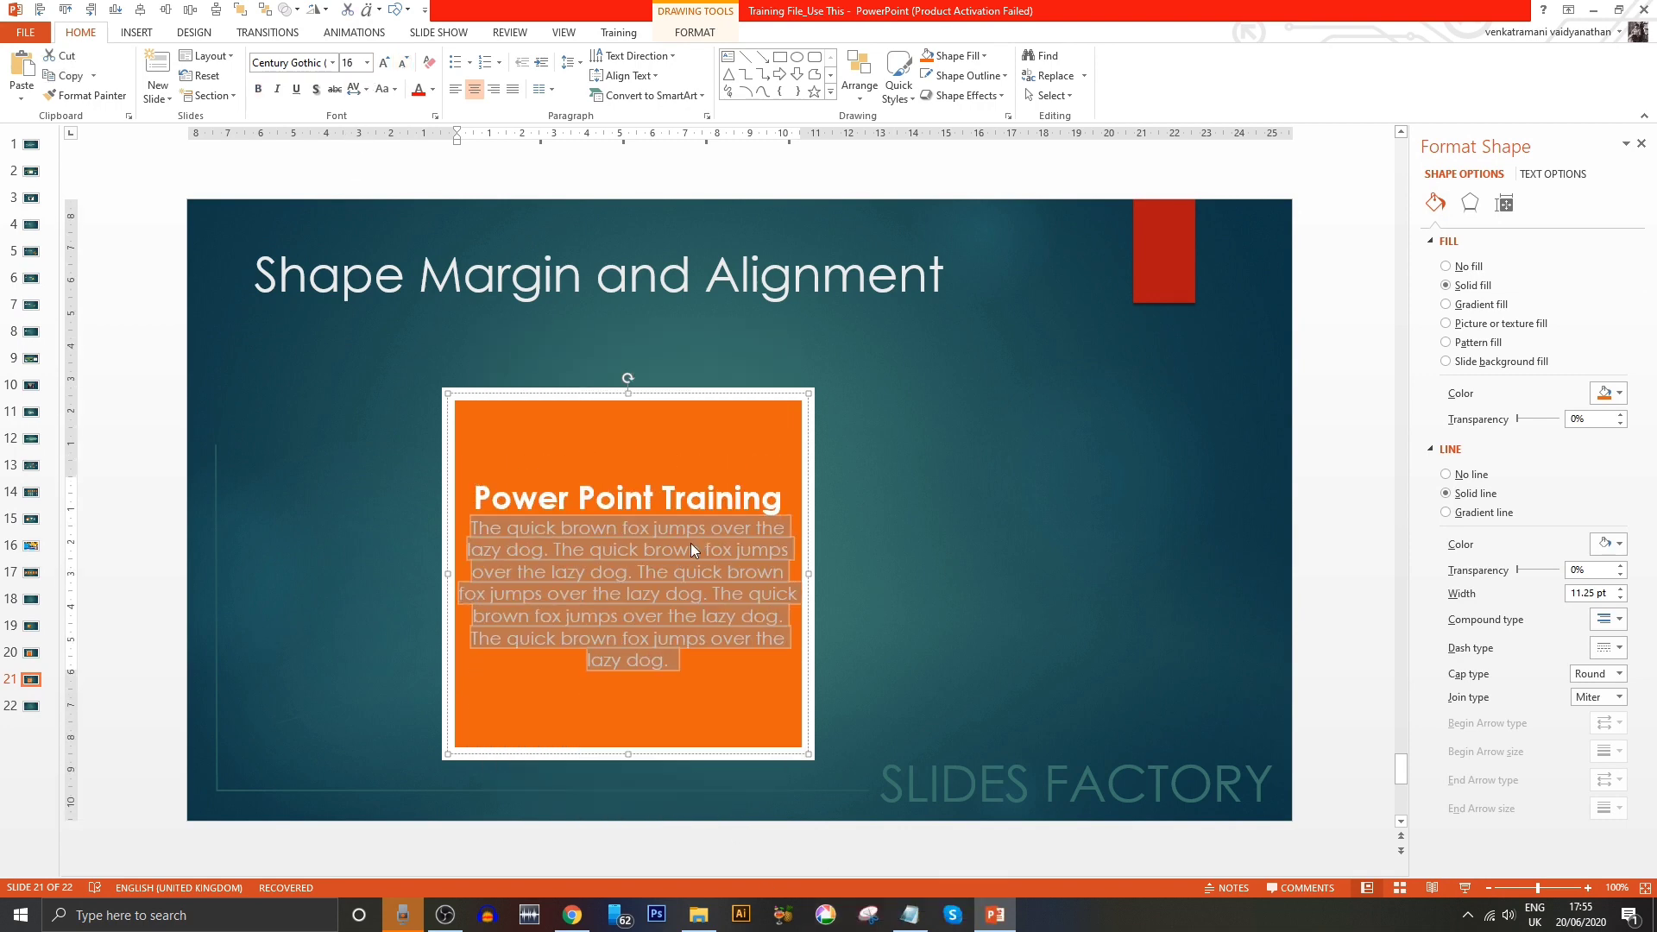
pyautogui.press('Escape')
pyautogui.press('Escape')
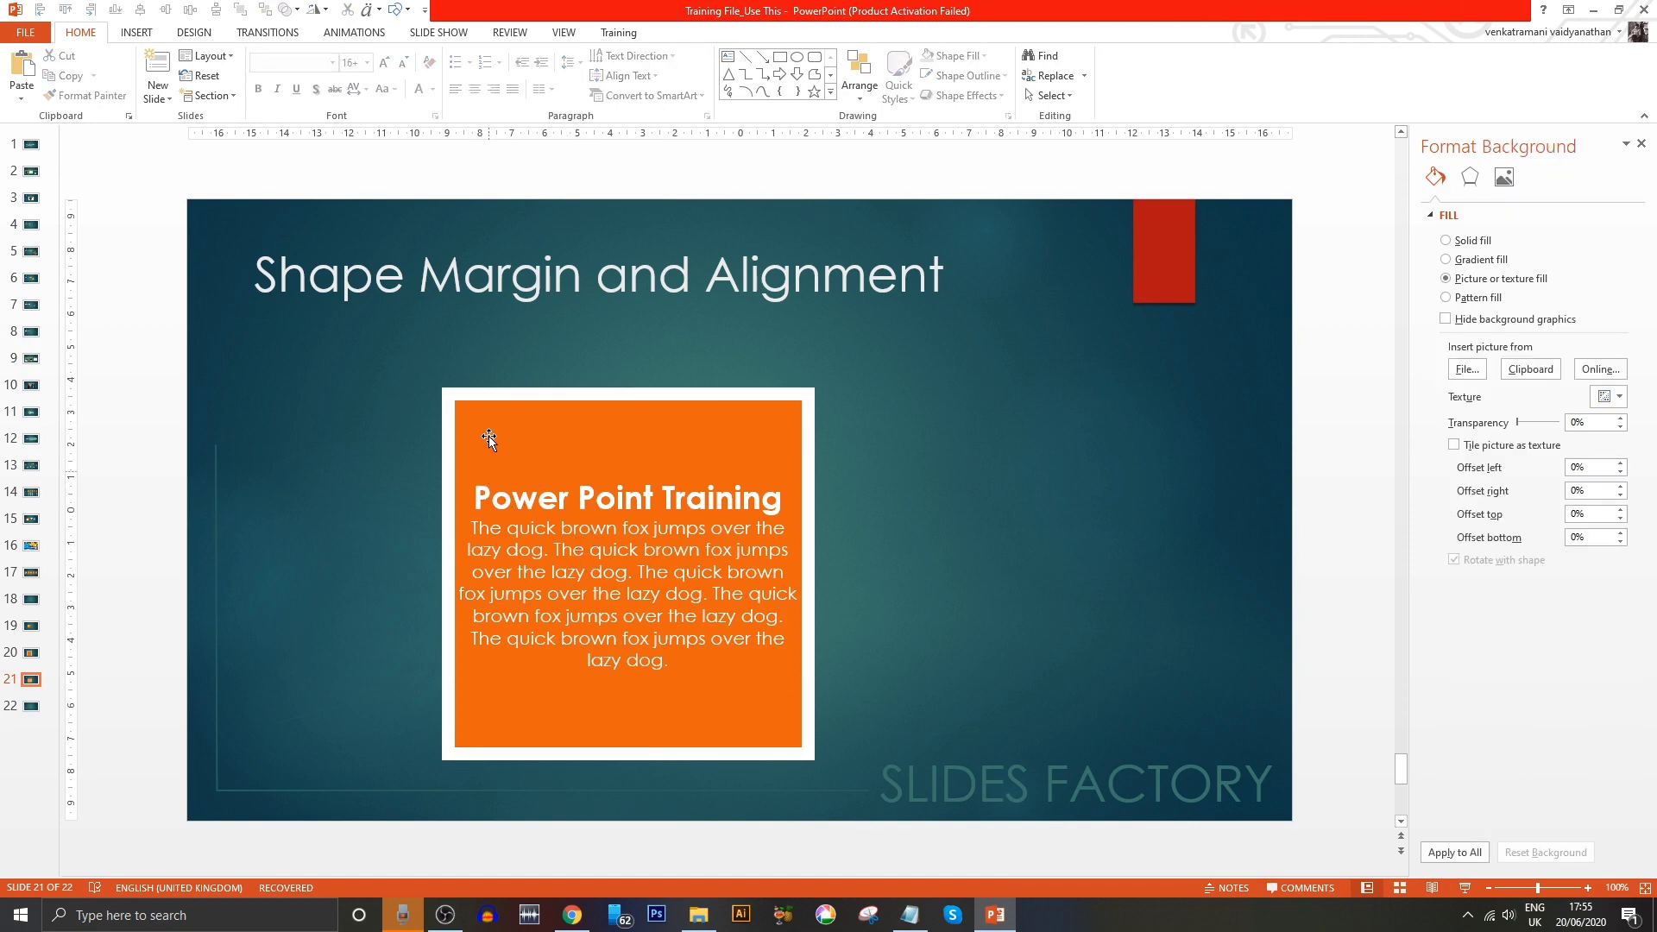
# - Bring up the orange box's Size & Properties vertical alignment choices
pyautogui.click(571, 393)
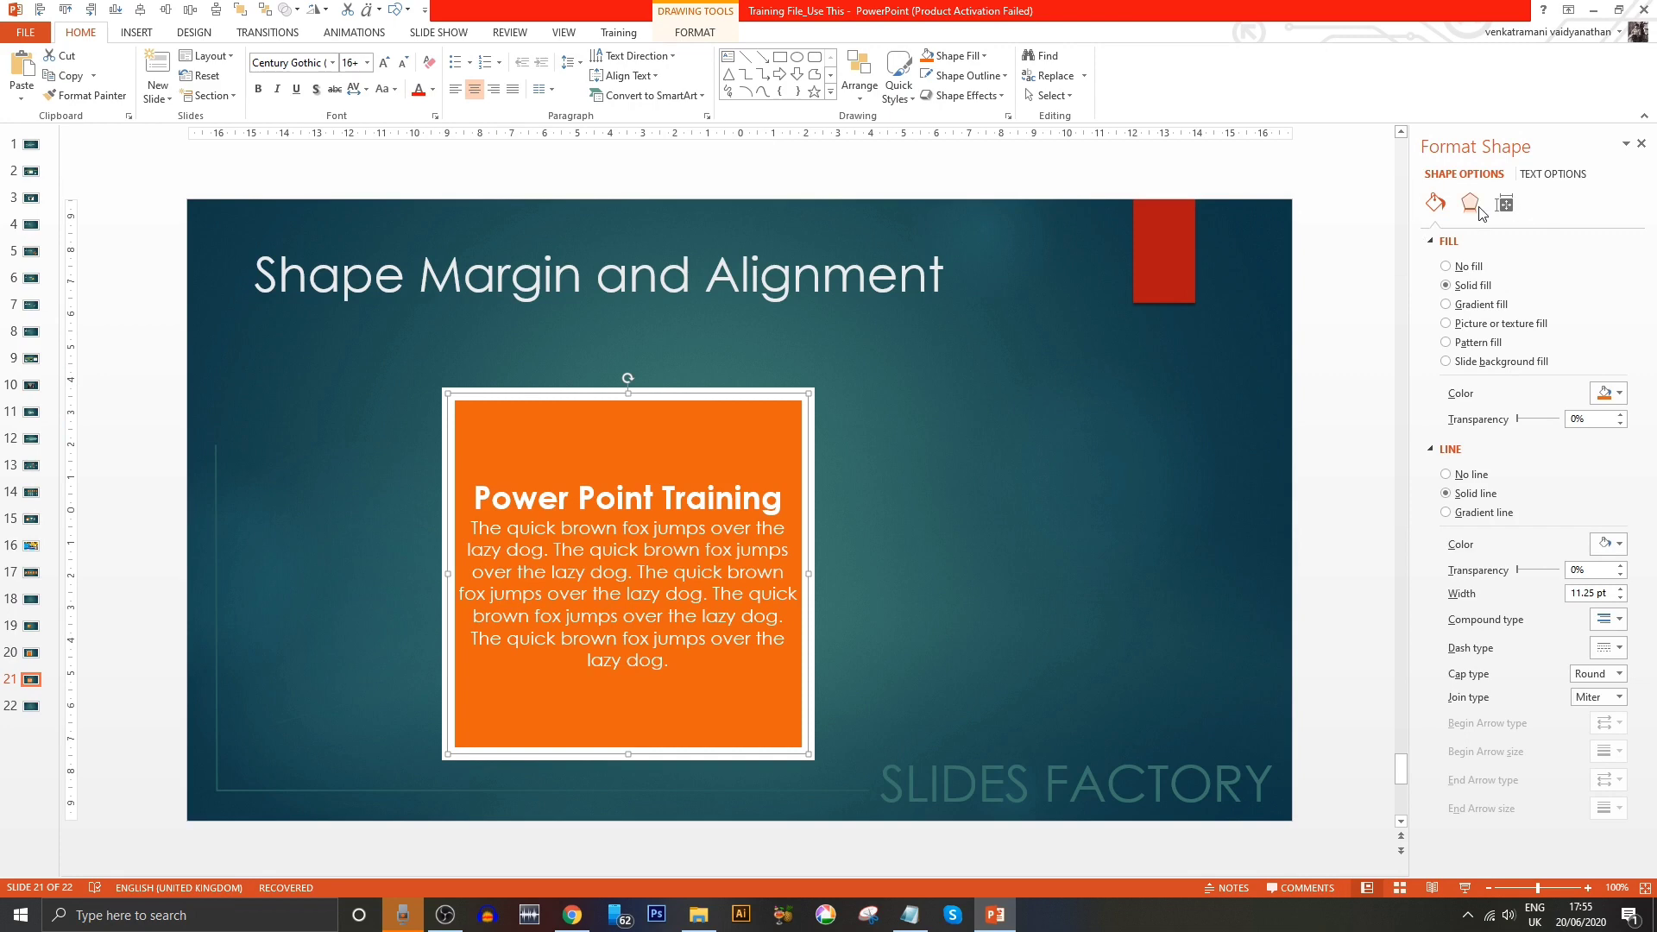
pyautogui.click(1504, 204)
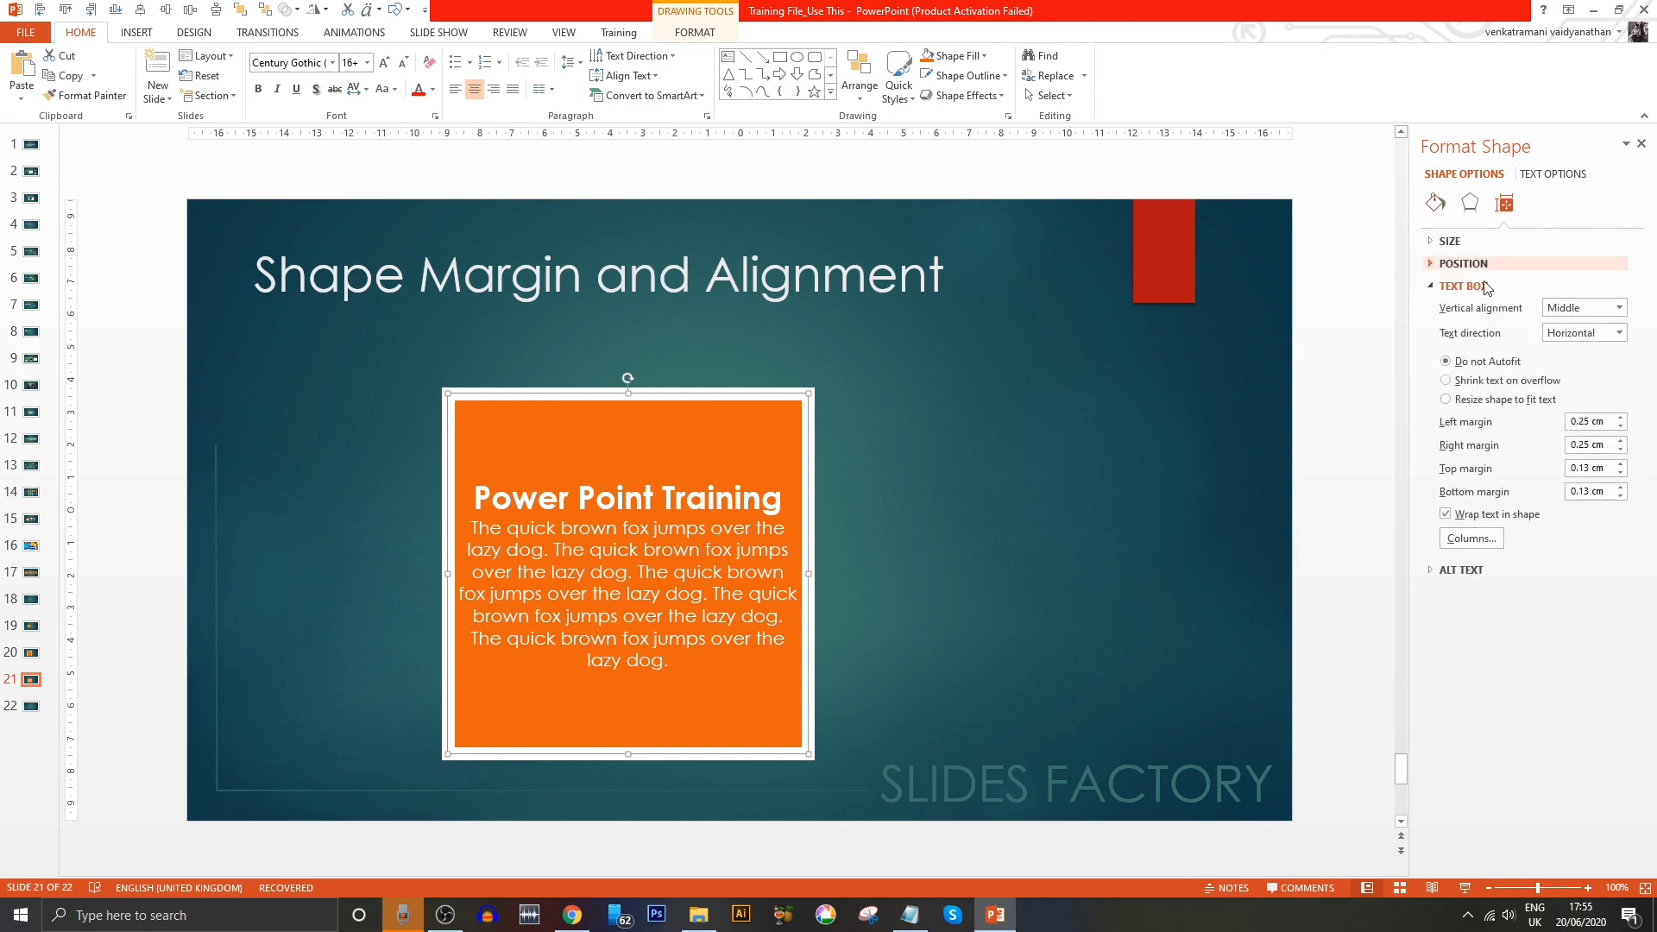
pyautogui.click(1575, 310)
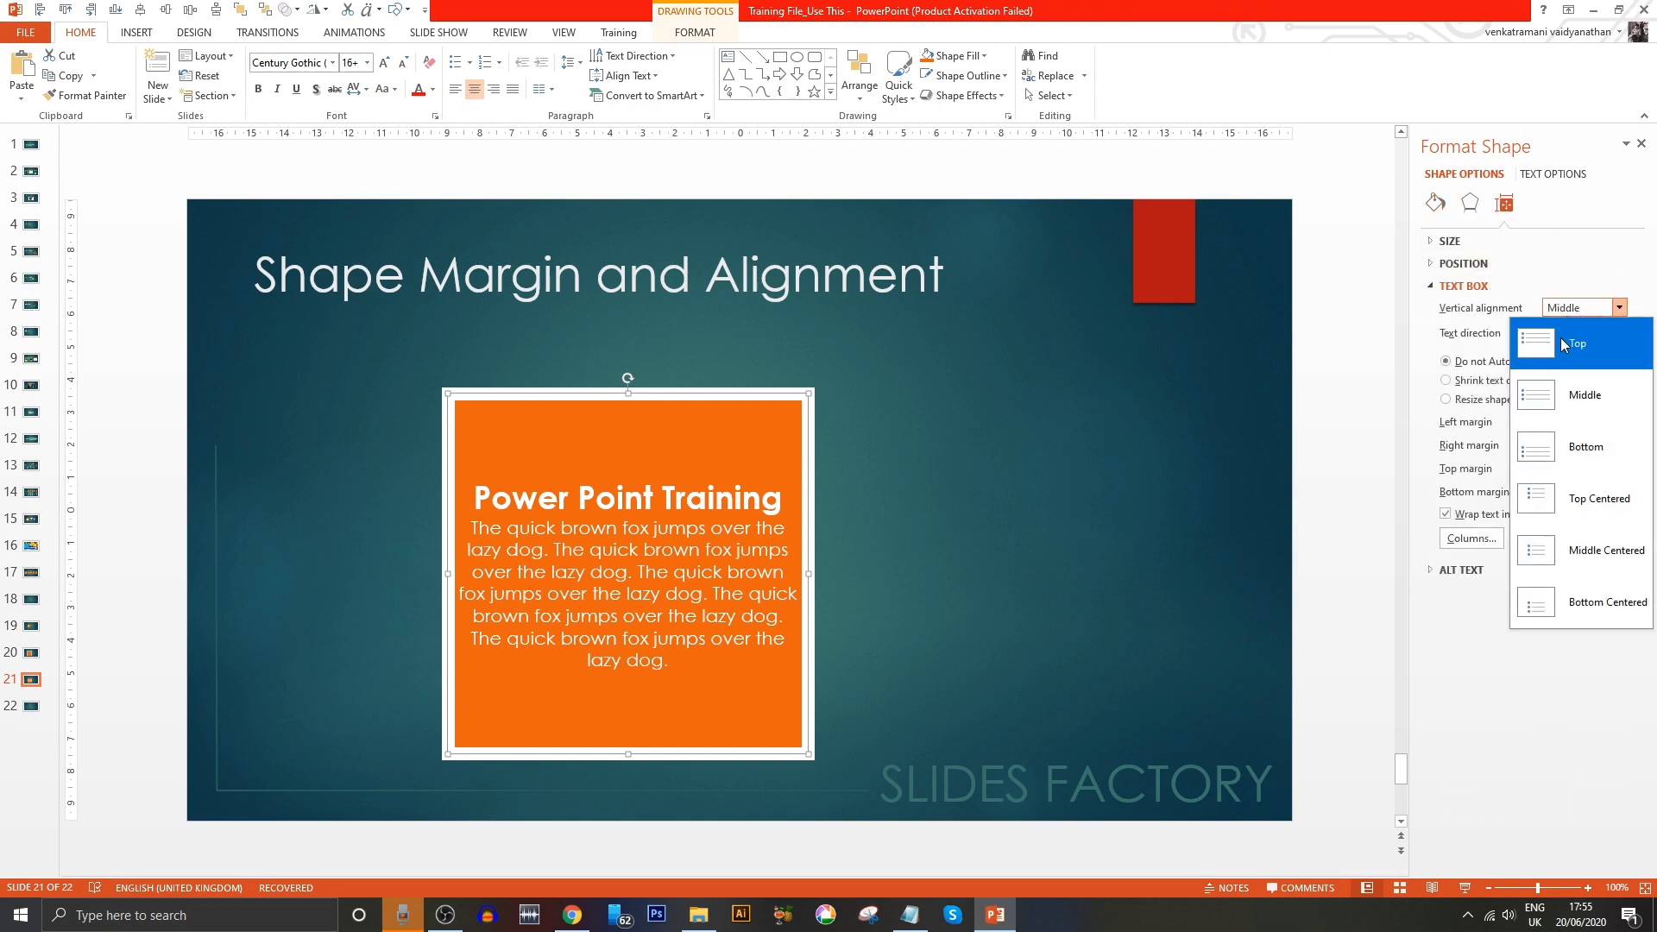
# - Align the orange box's text to the top and justify its paragraph, trying left and center first
pyautogui.click(1567, 344)
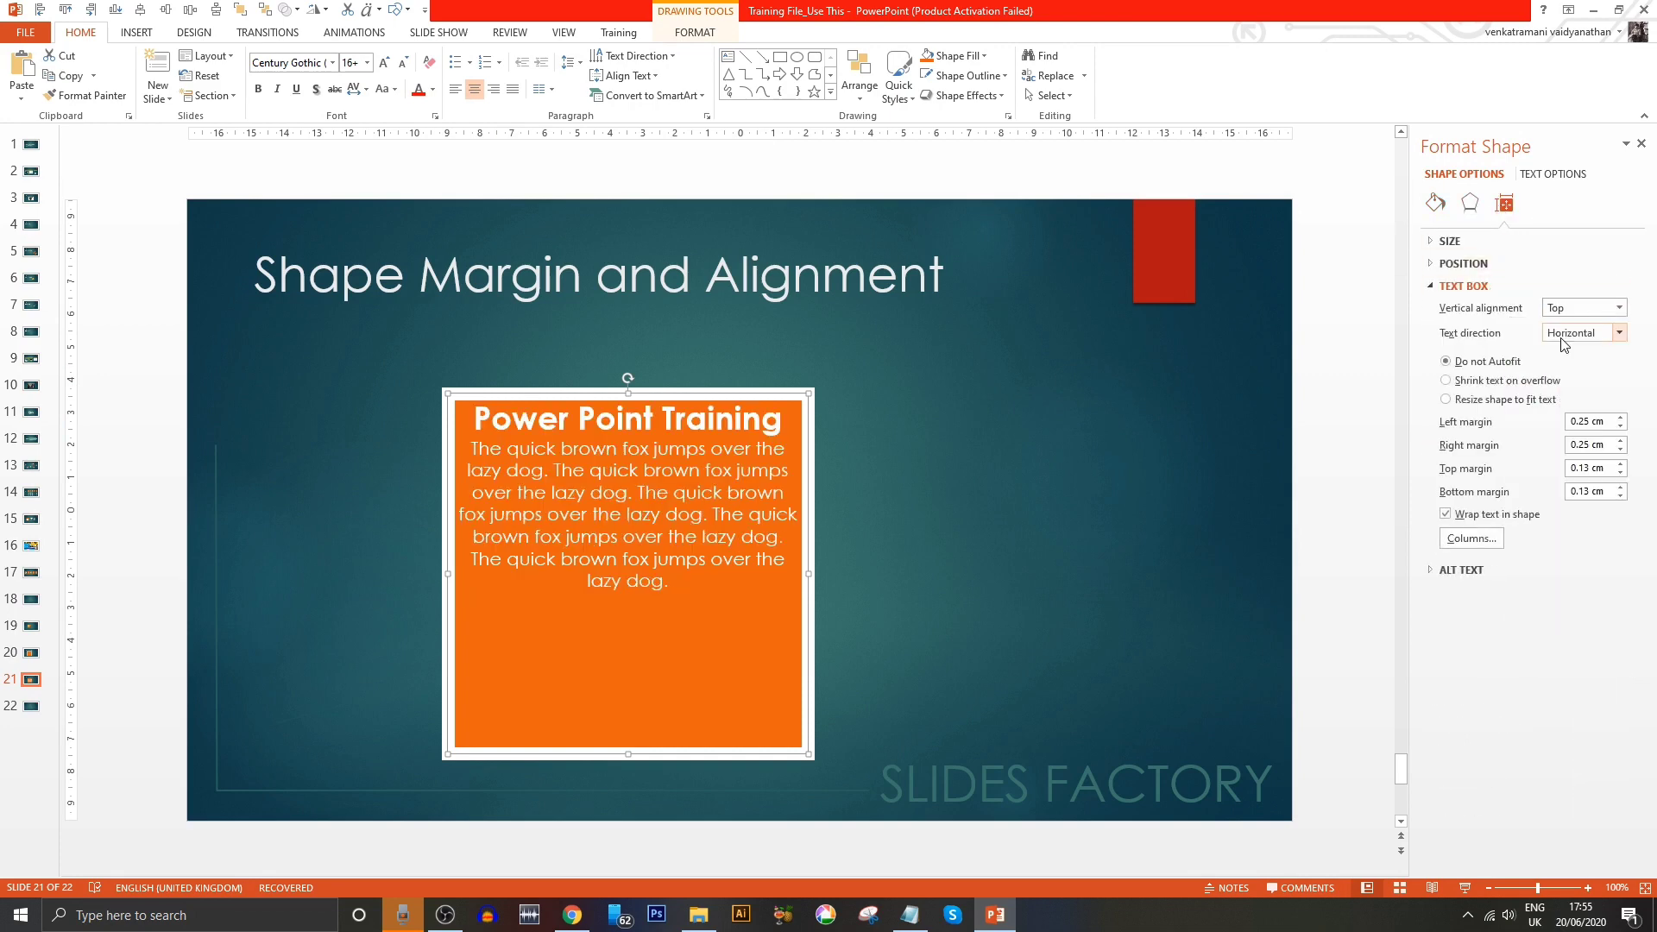
pyautogui.click(455, 90)
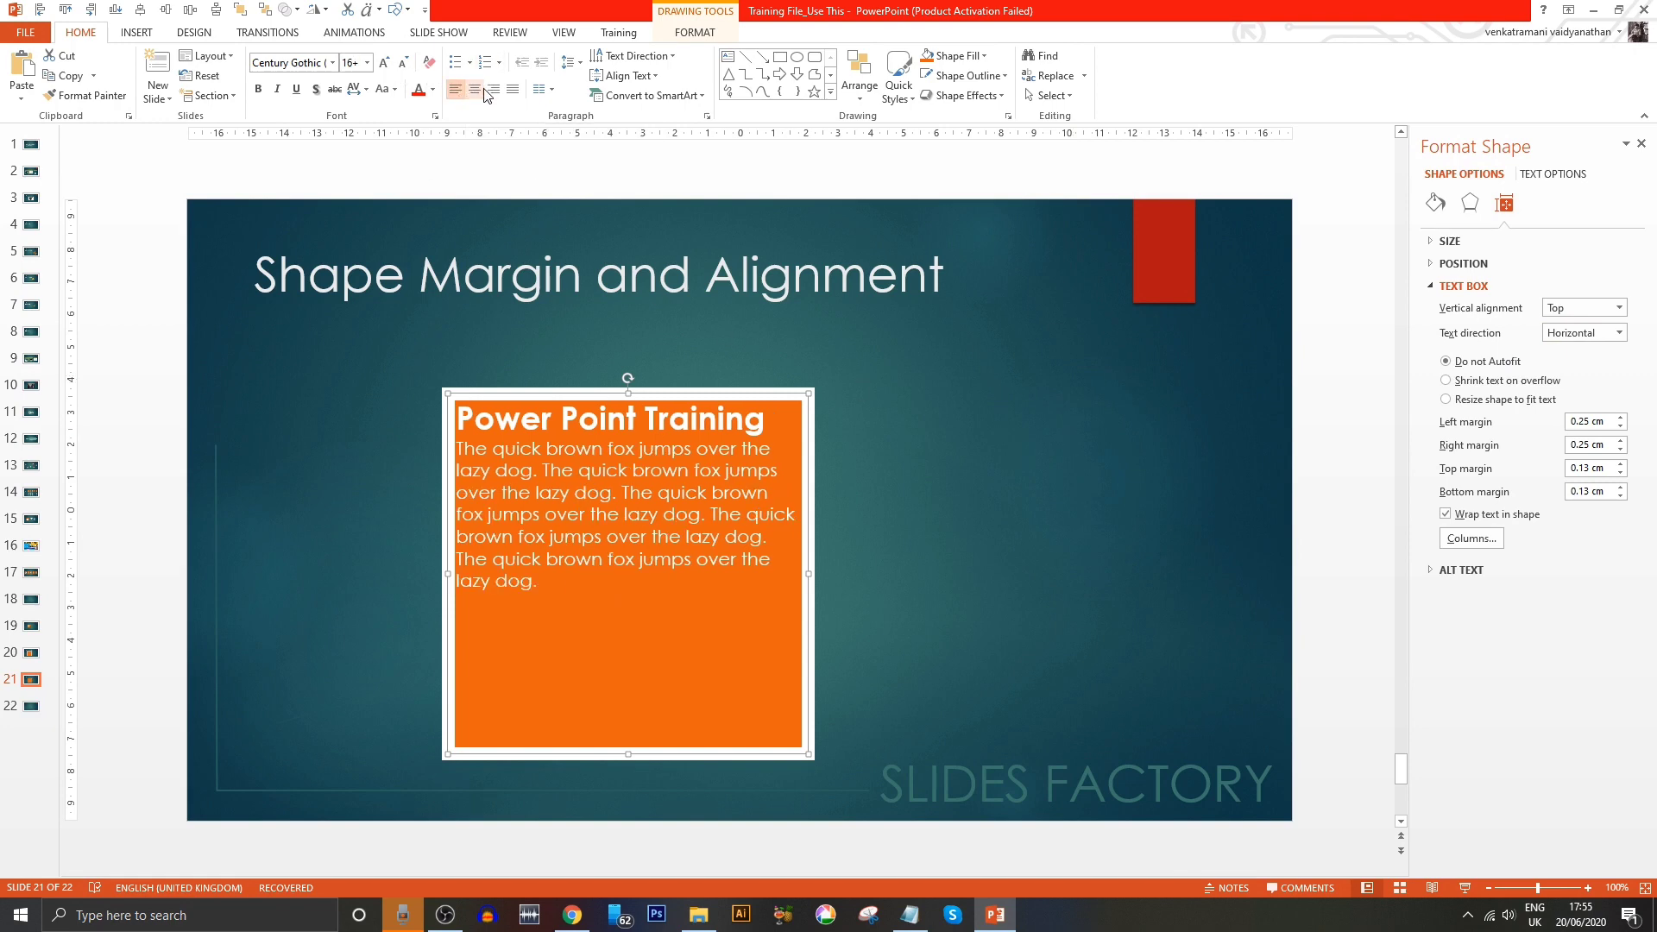
pyautogui.click(474, 90)
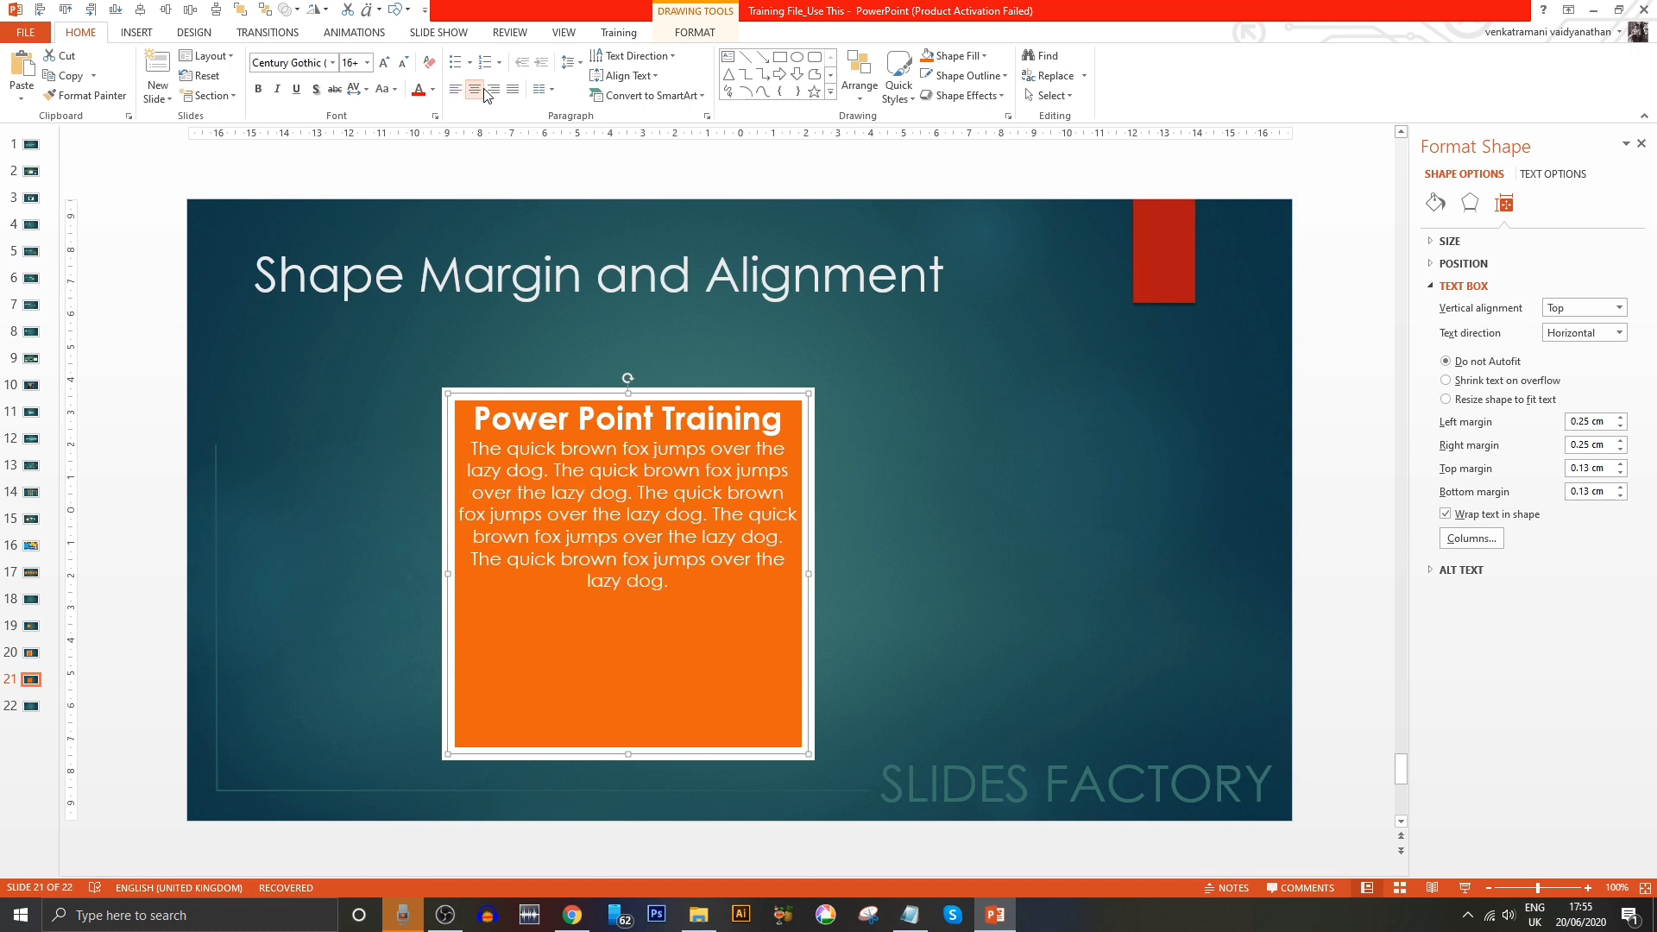
pyautogui.hotkey('ctrl', 'j')
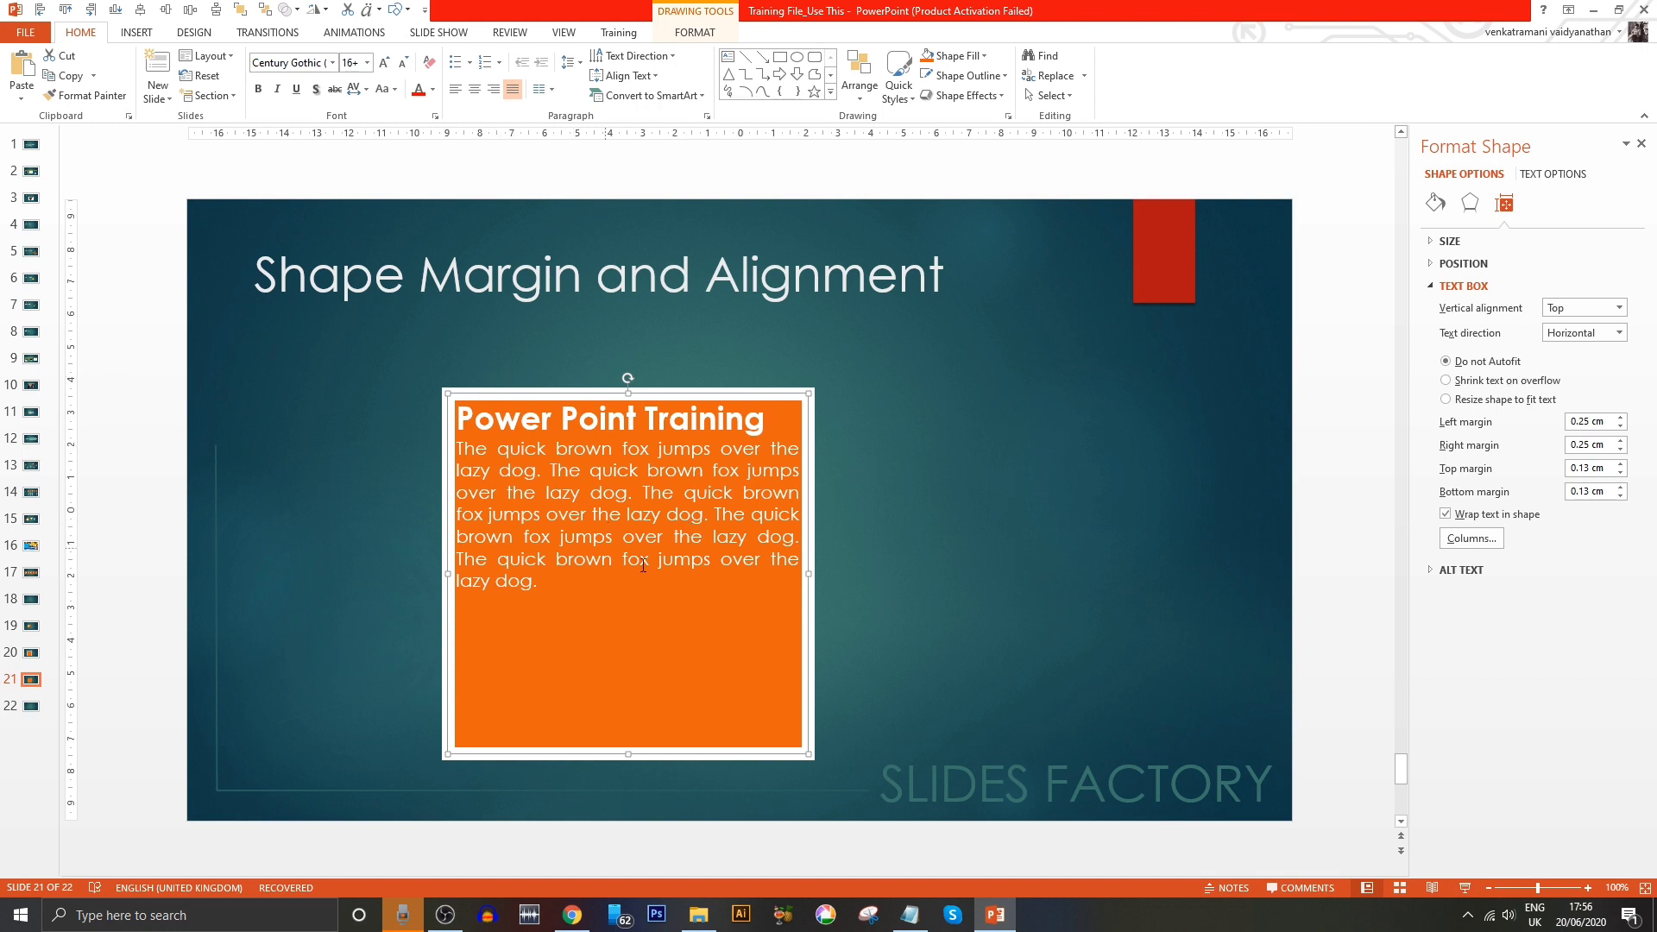
pyautogui.press('Escape')
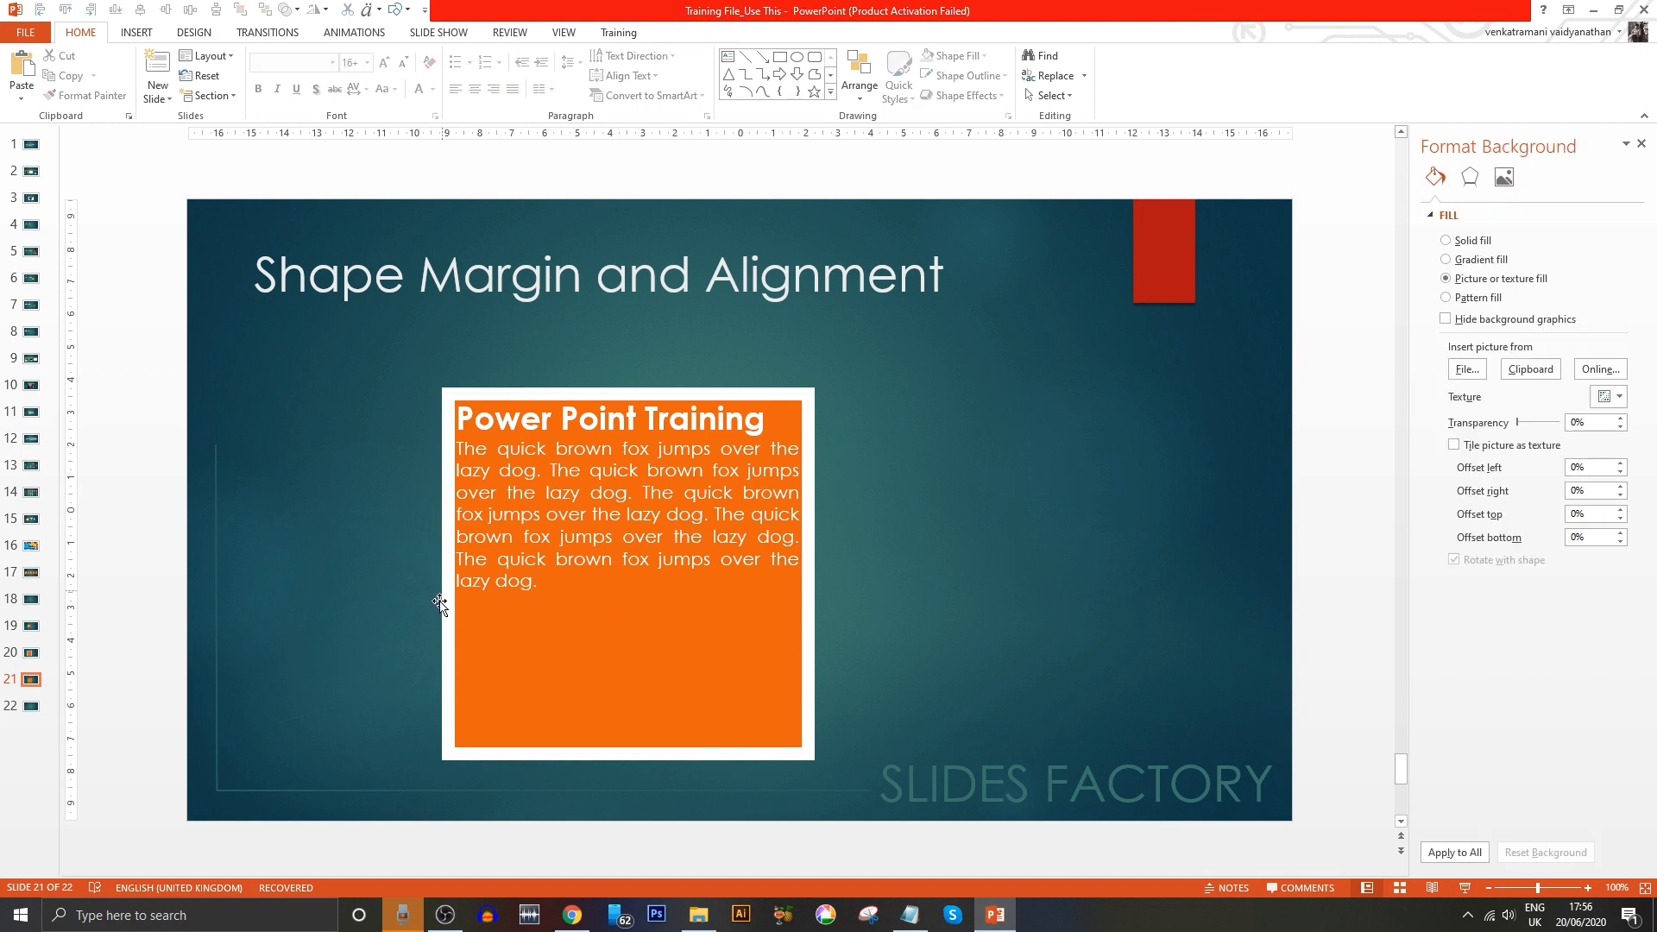
# - In the orange box's Text Box settings, raise the left margin to 0.7 cm
pyautogui.click(479, 483)
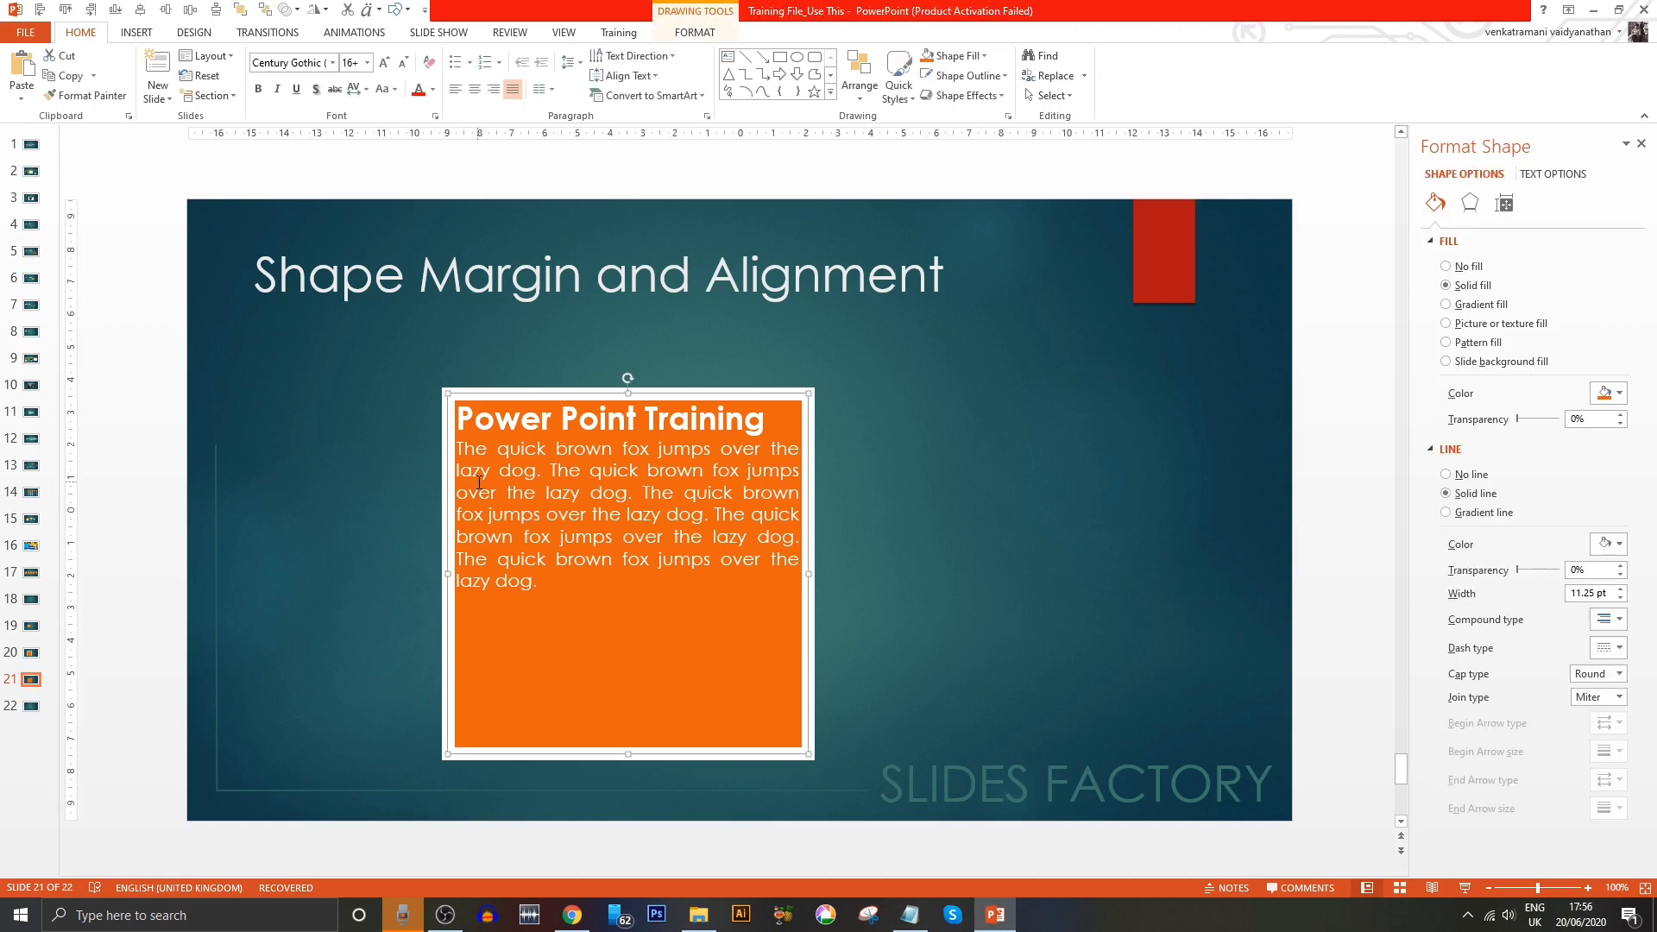
pyautogui.keyDown('ctrl'); pyautogui.scroll(1, 489, 574); pyautogui.keyUp('ctrl')
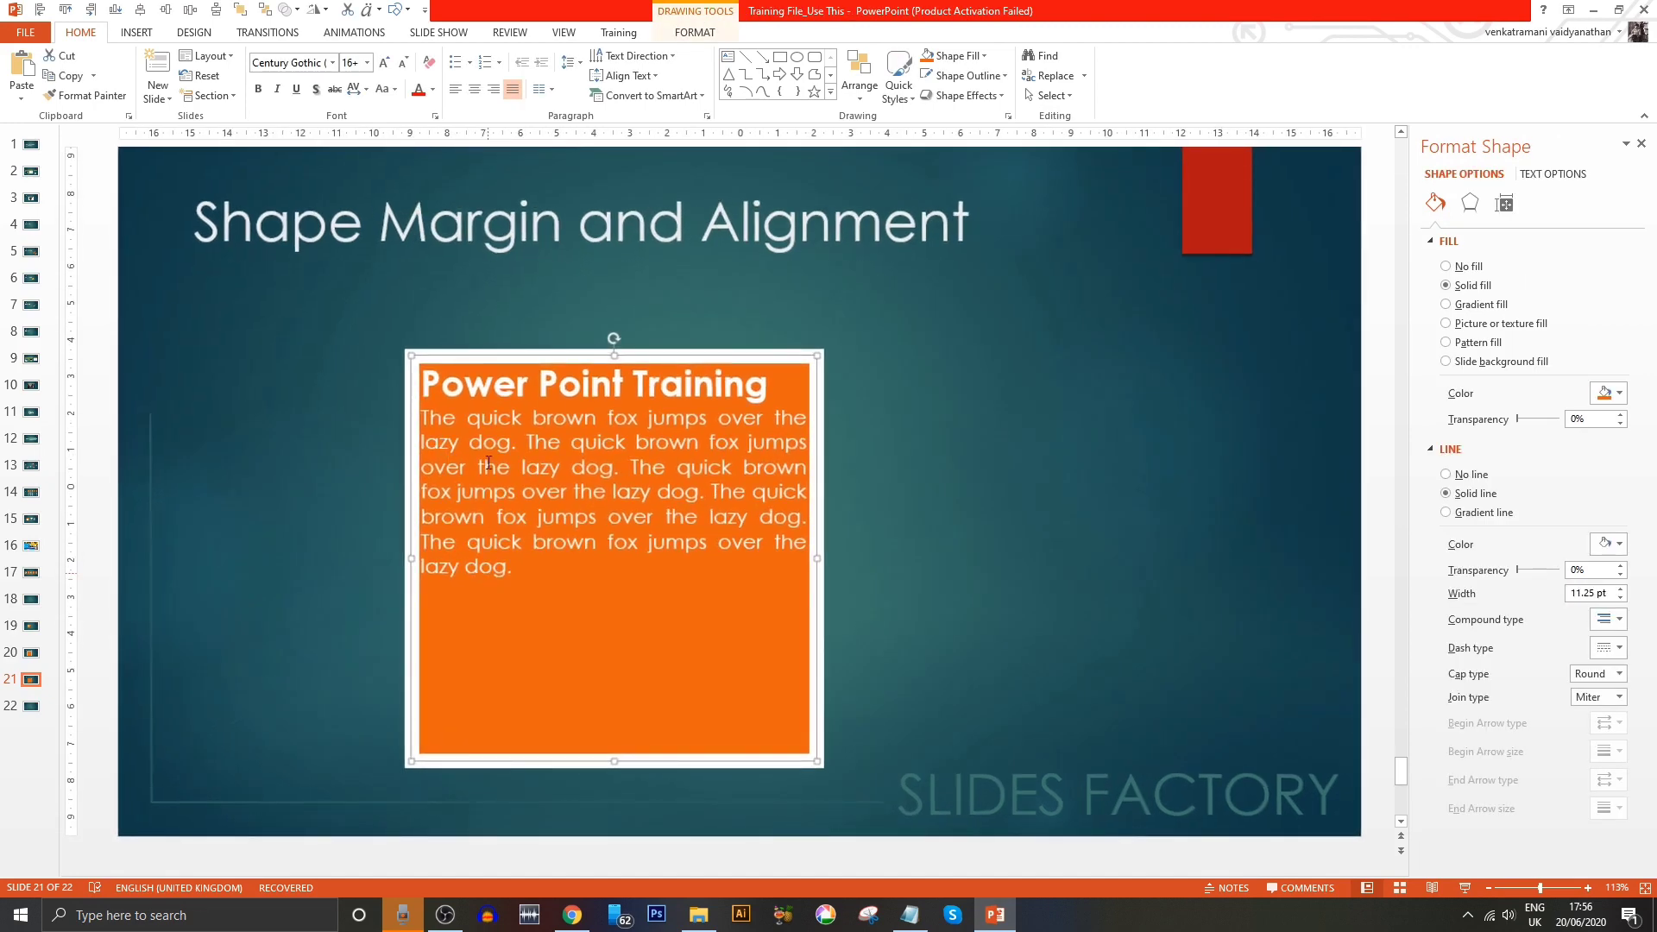
pyautogui.keyDown('ctrl'); pyautogui.scroll(1, 489, 463); pyautogui.keyUp('ctrl')
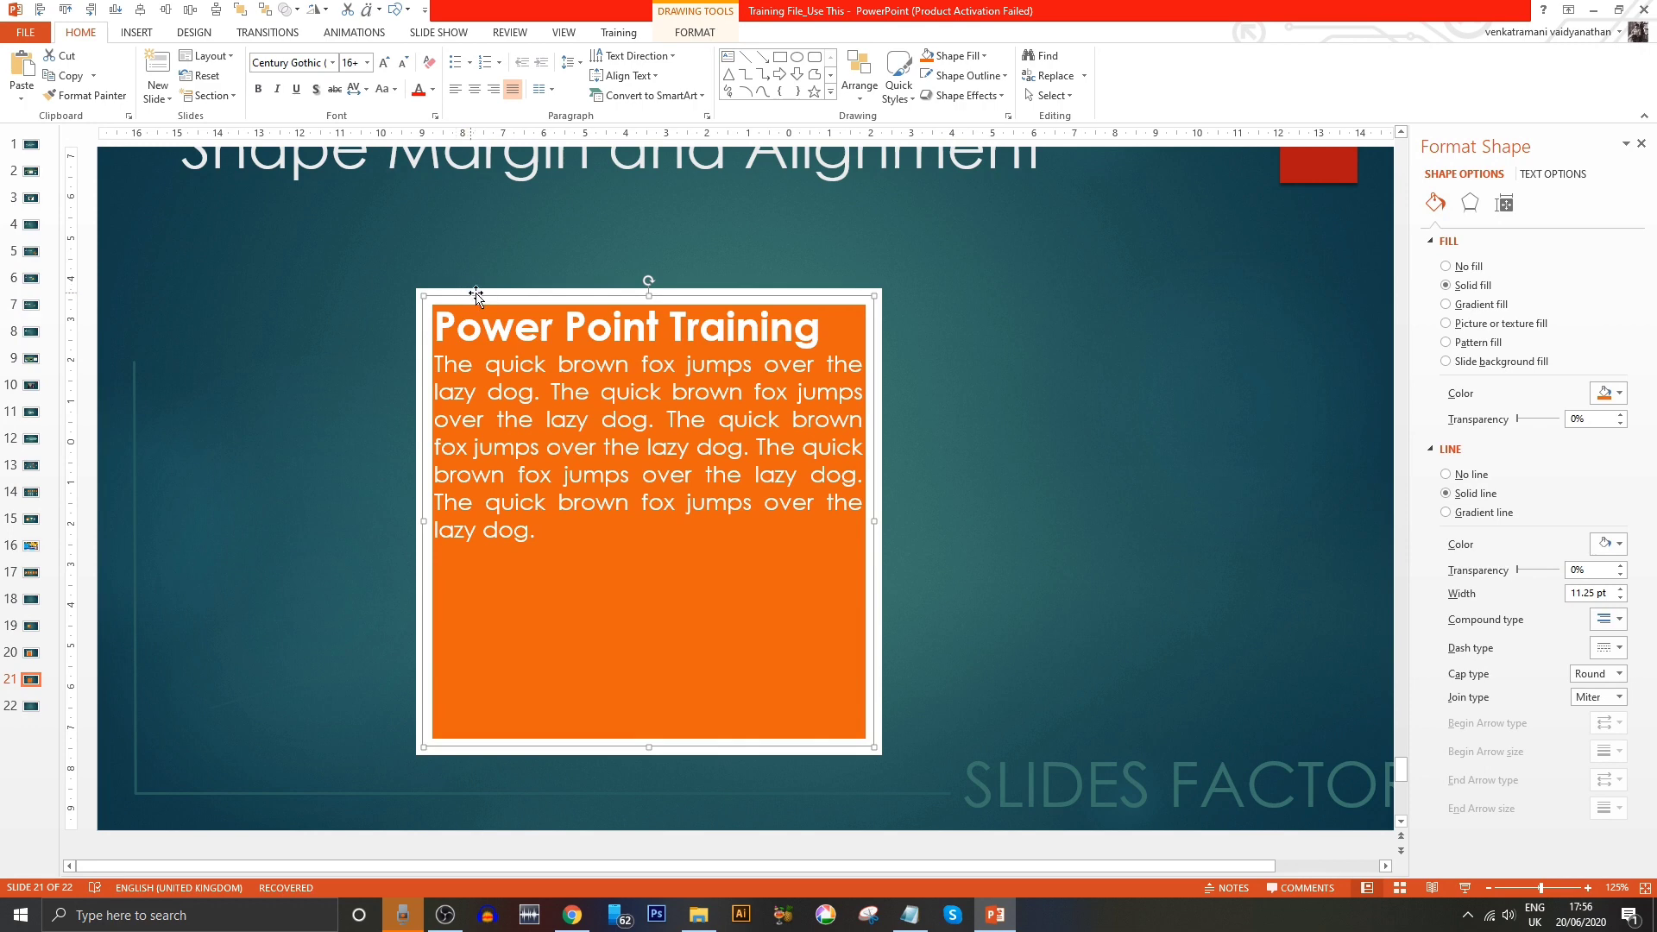
pyautogui.click(1505, 205)
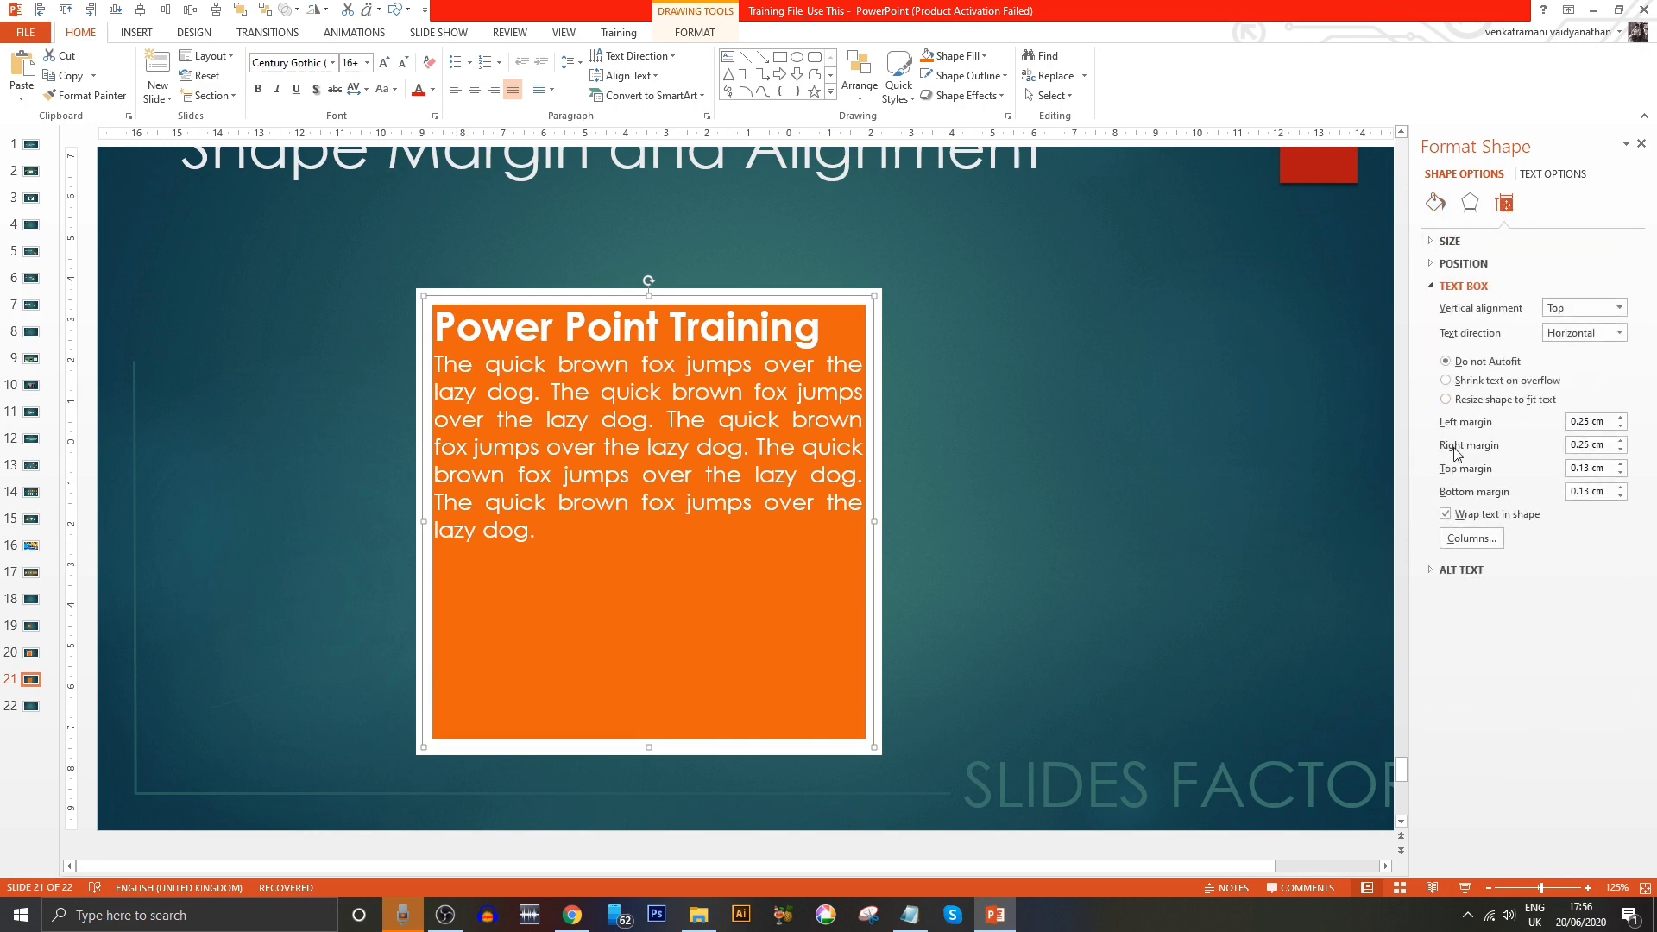
pyautogui.click(1622, 418)
pyautogui.click(1622, 418)
pyautogui.click(1622, 418)
pyautogui.click(1622, 418)
pyautogui.click(1622, 418)
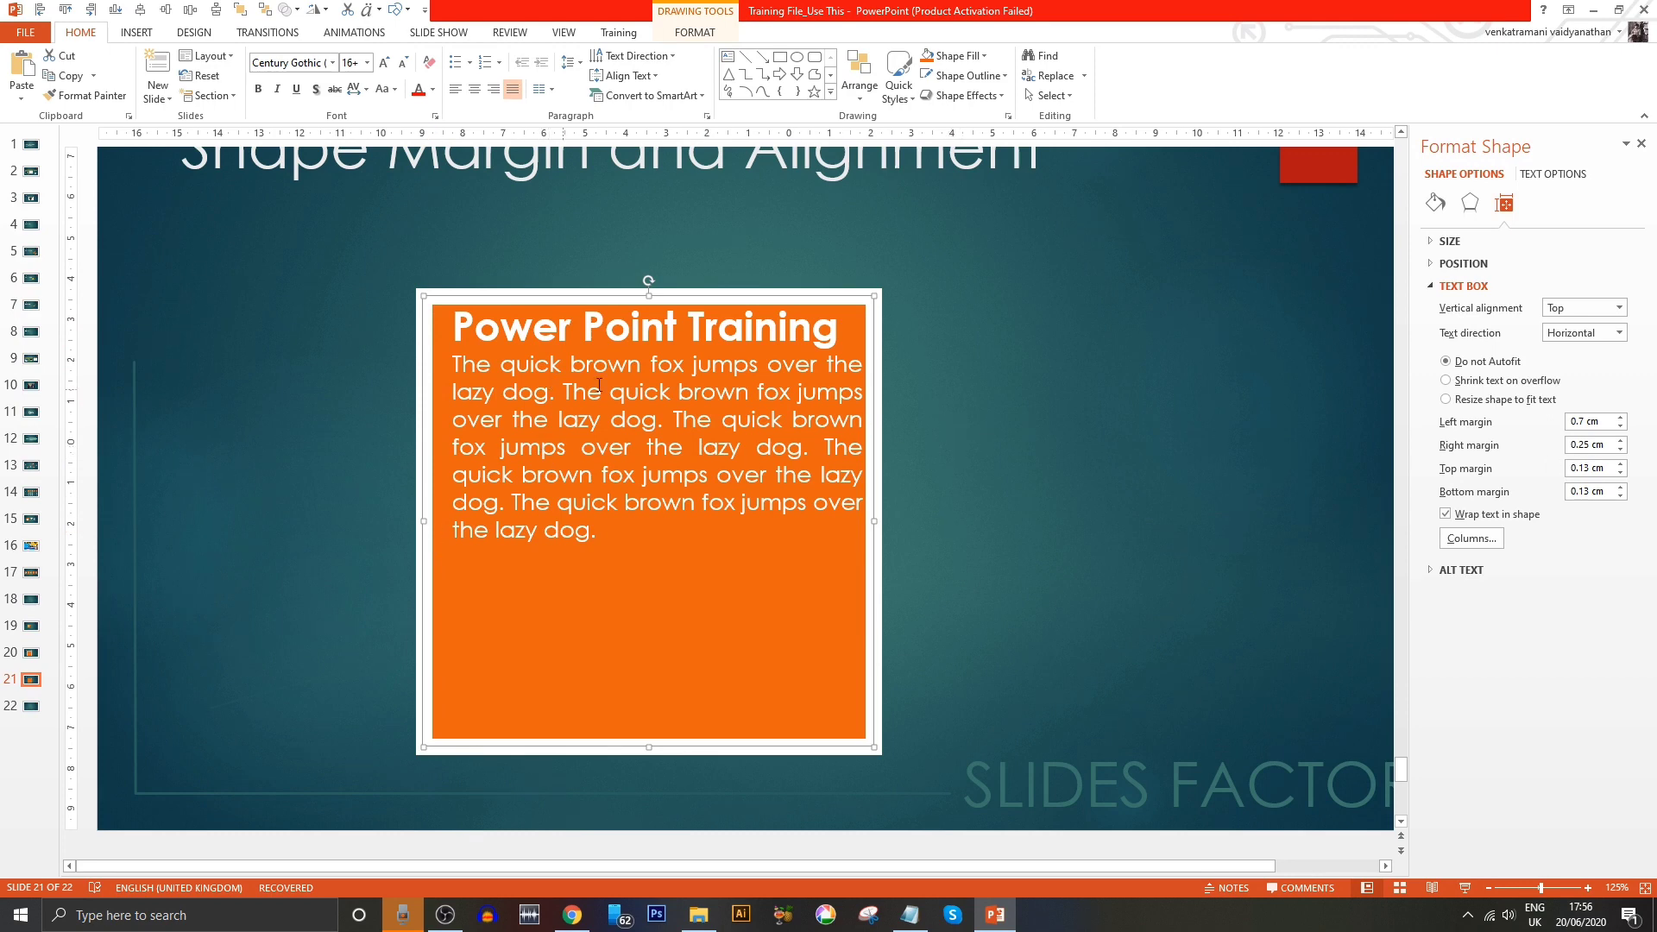
# - Raise the right margin to 0.6 cm and increase the top margin to 0.4 cm
pyautogui.click(1621, 441)
pyautogui.click(1621, 441)
pyautogui.click(1621, 442)
pyautogui.click(1621, 441)
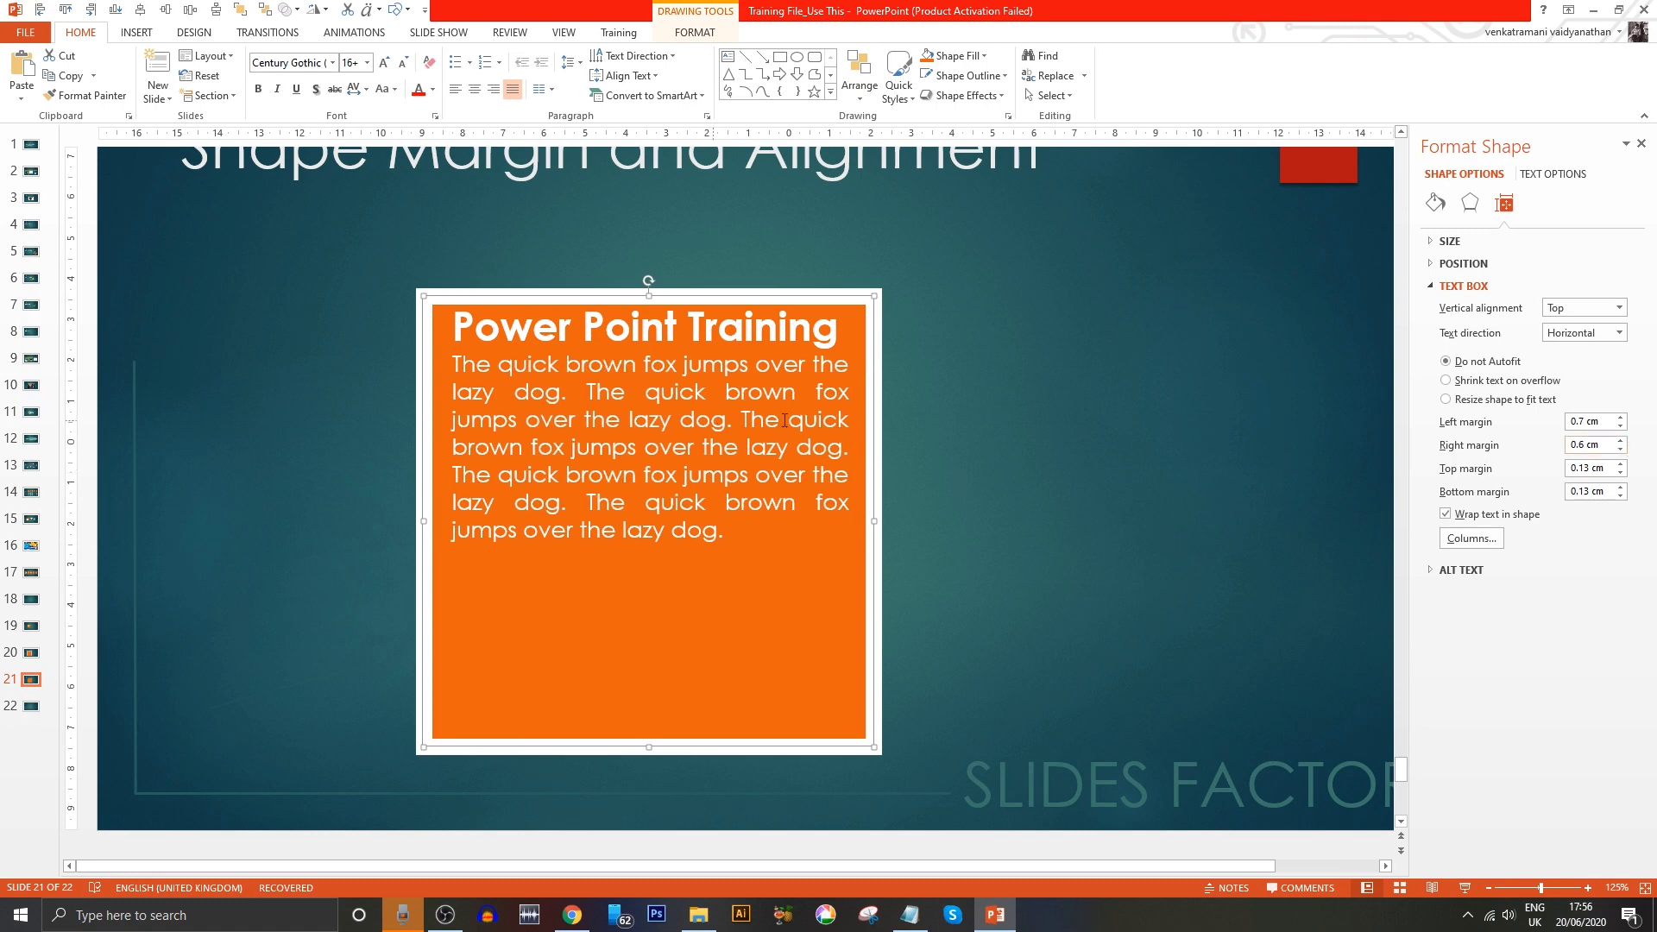
pyautogui.click(1621, 464)
pyautogui.click(1621, 464)
pyautogui.click(1094, 566)
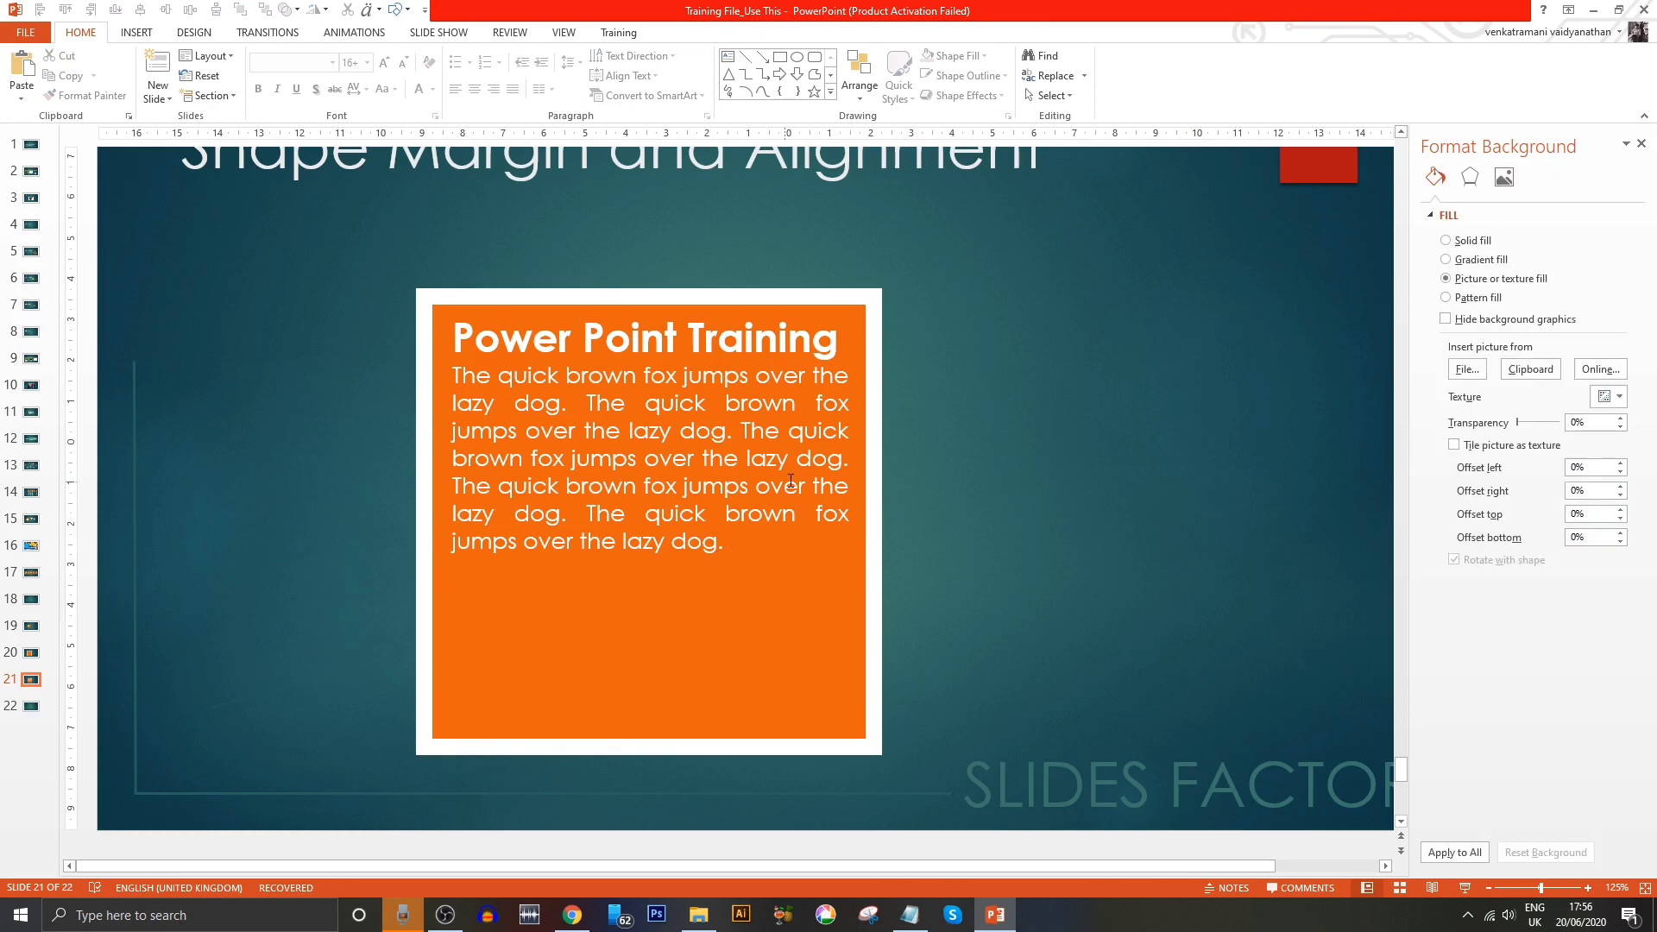
# - Duplicate the orange box's body paragraph by pasting a copy into the text
pyautogui.keyDown('ctrl'); pyautogui.scroll(-5, 781, 468); pyautogui.keyUp('ctrl')
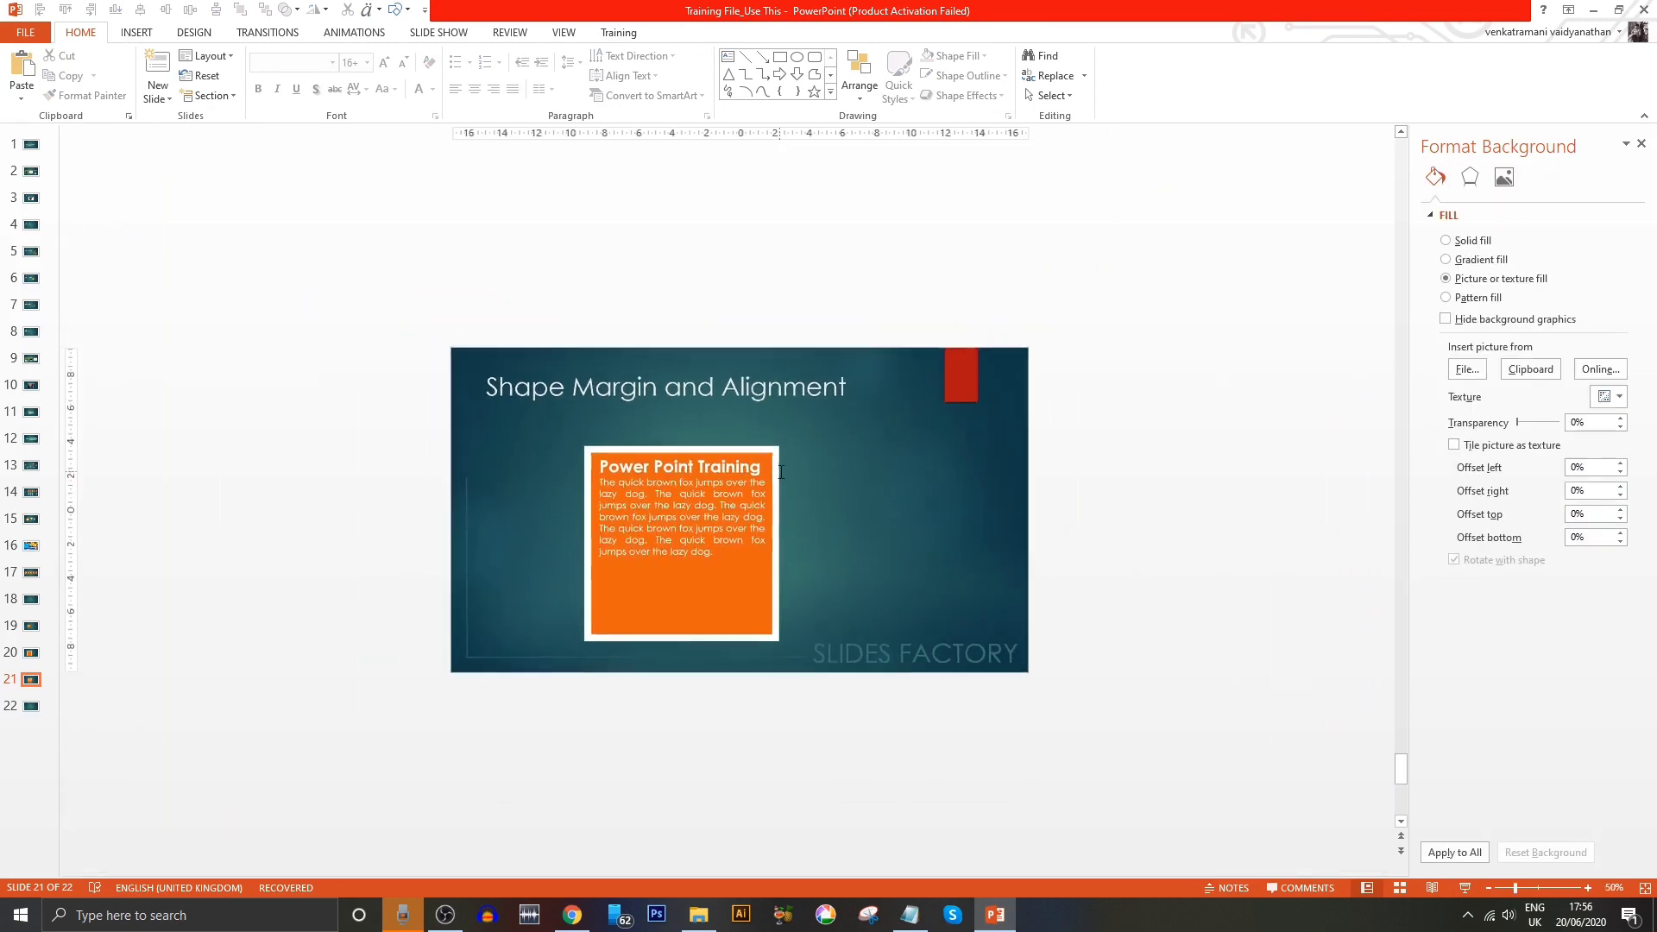
pyautogui.click(754, 599)
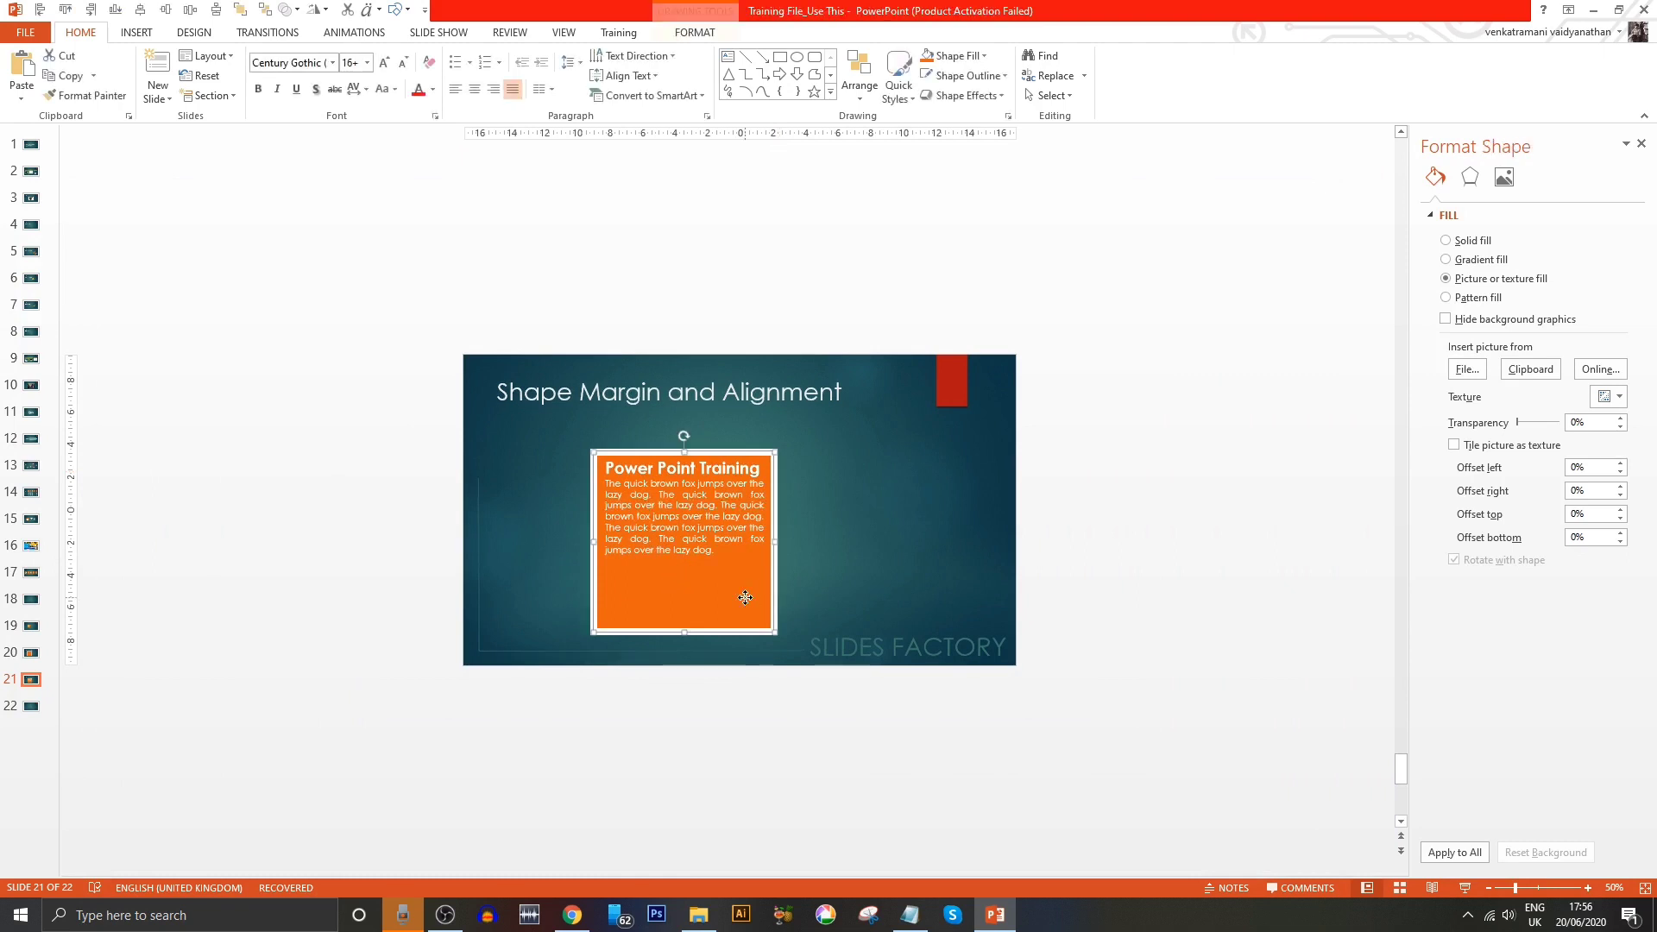
pyautogui.click(717, 559)
pyautogui.moveTo(721, 556); pyautogui.dragTo(605, 485)
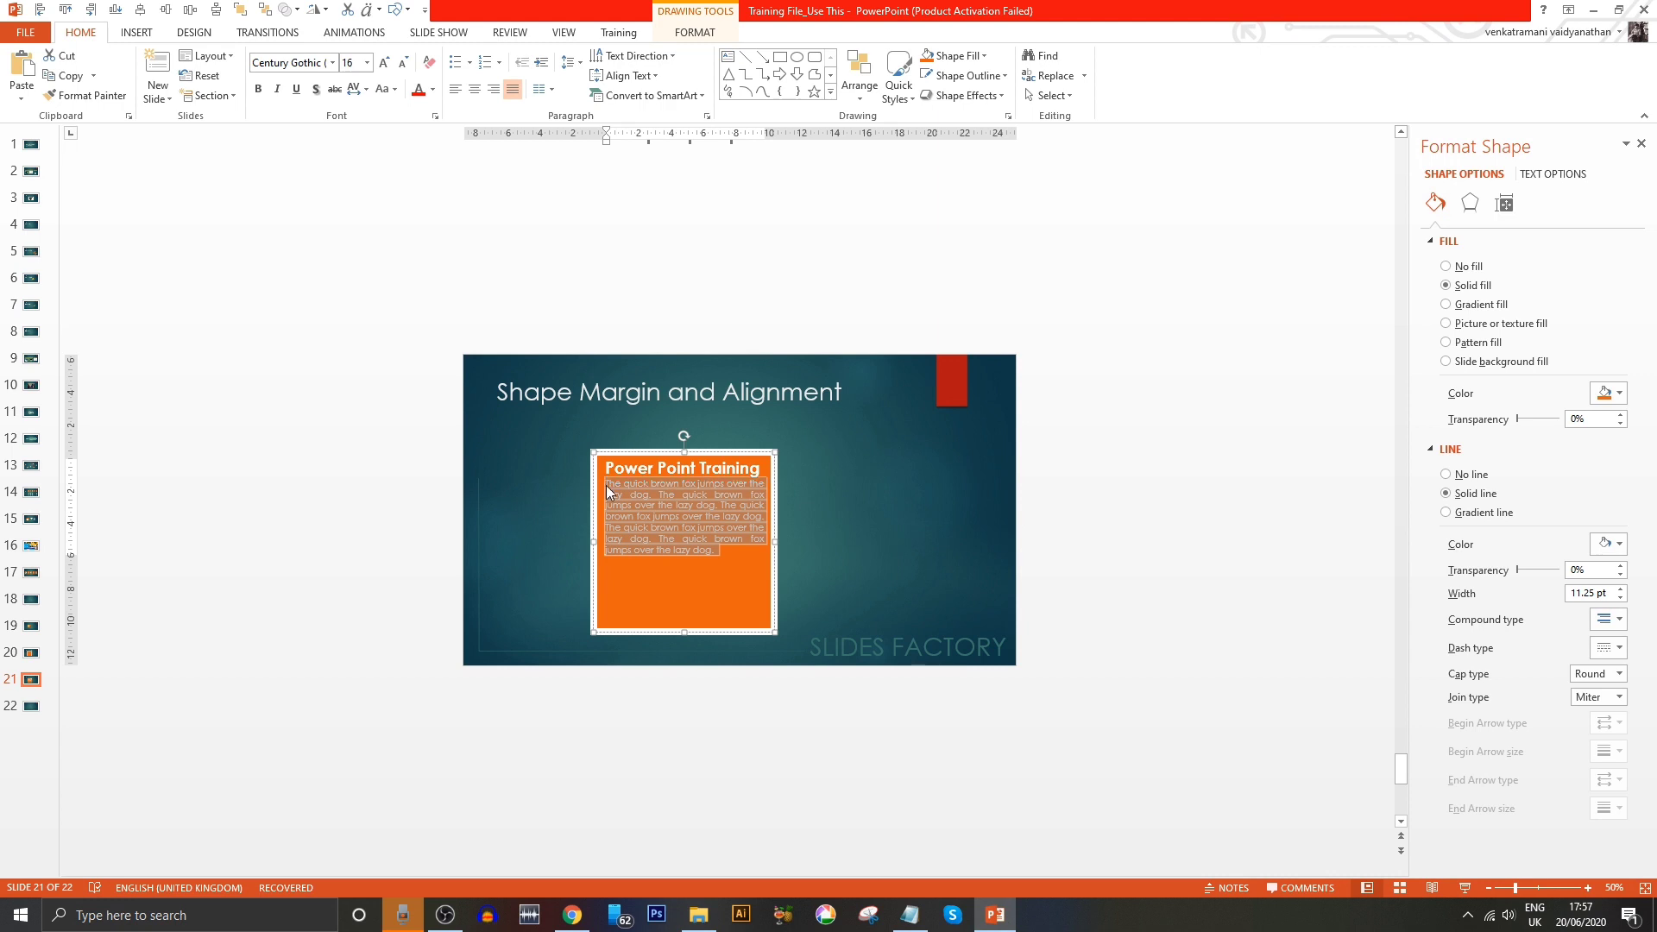
pyautogui.click(725, 558)
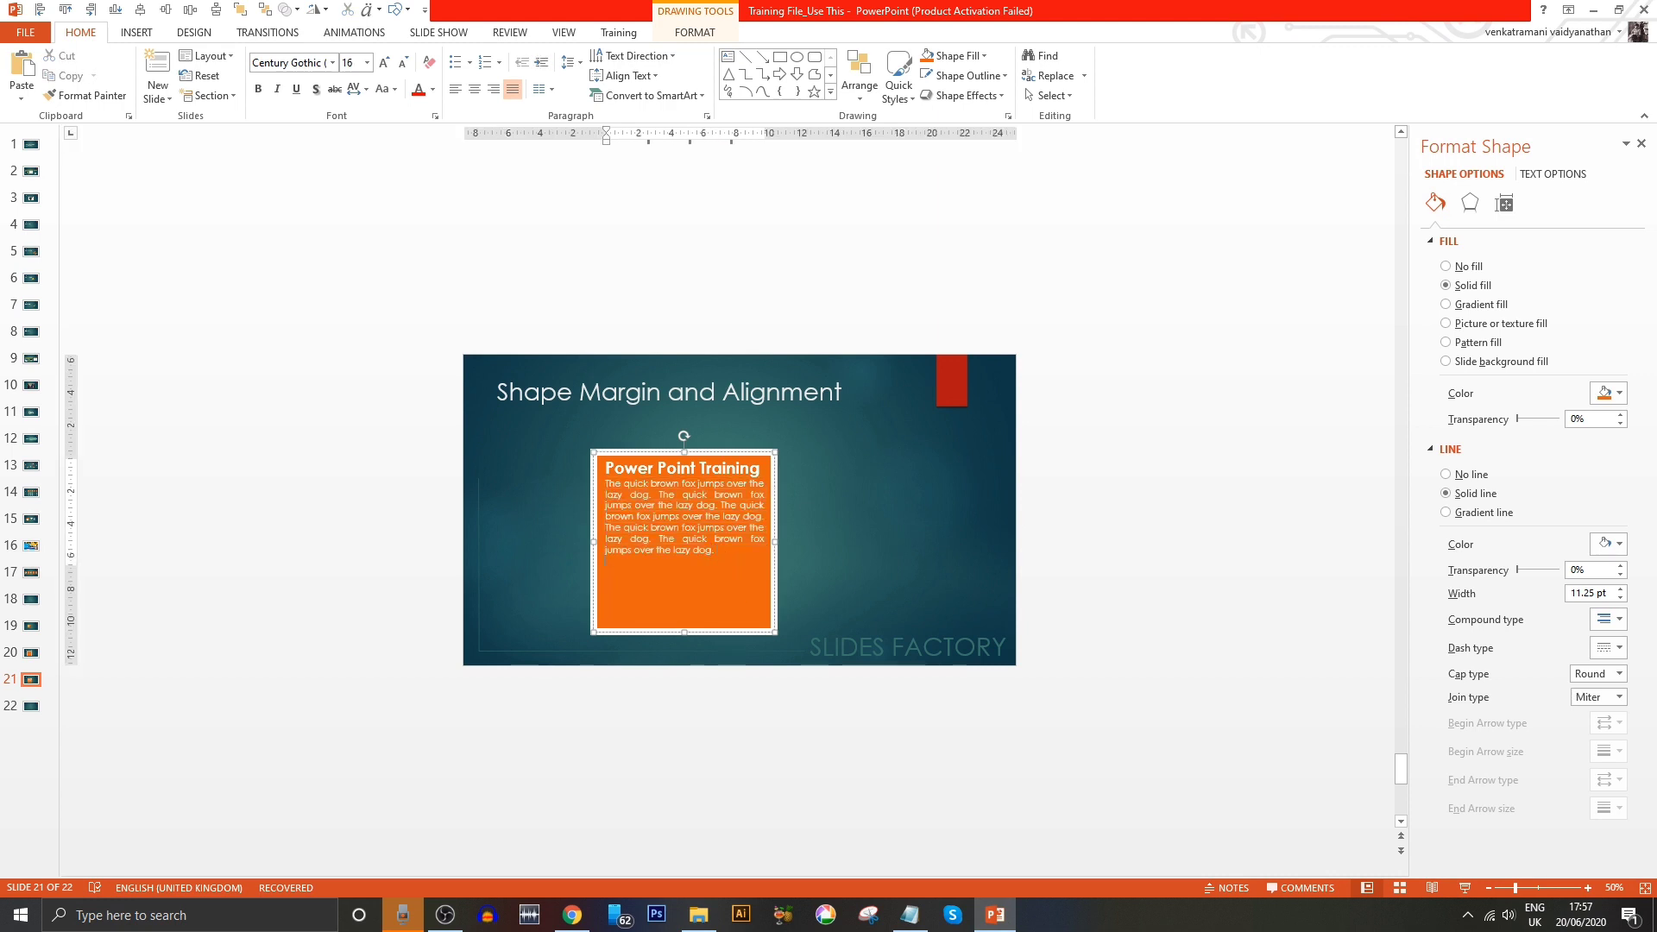
pyautogui.hotkey('ctrl', 'v')
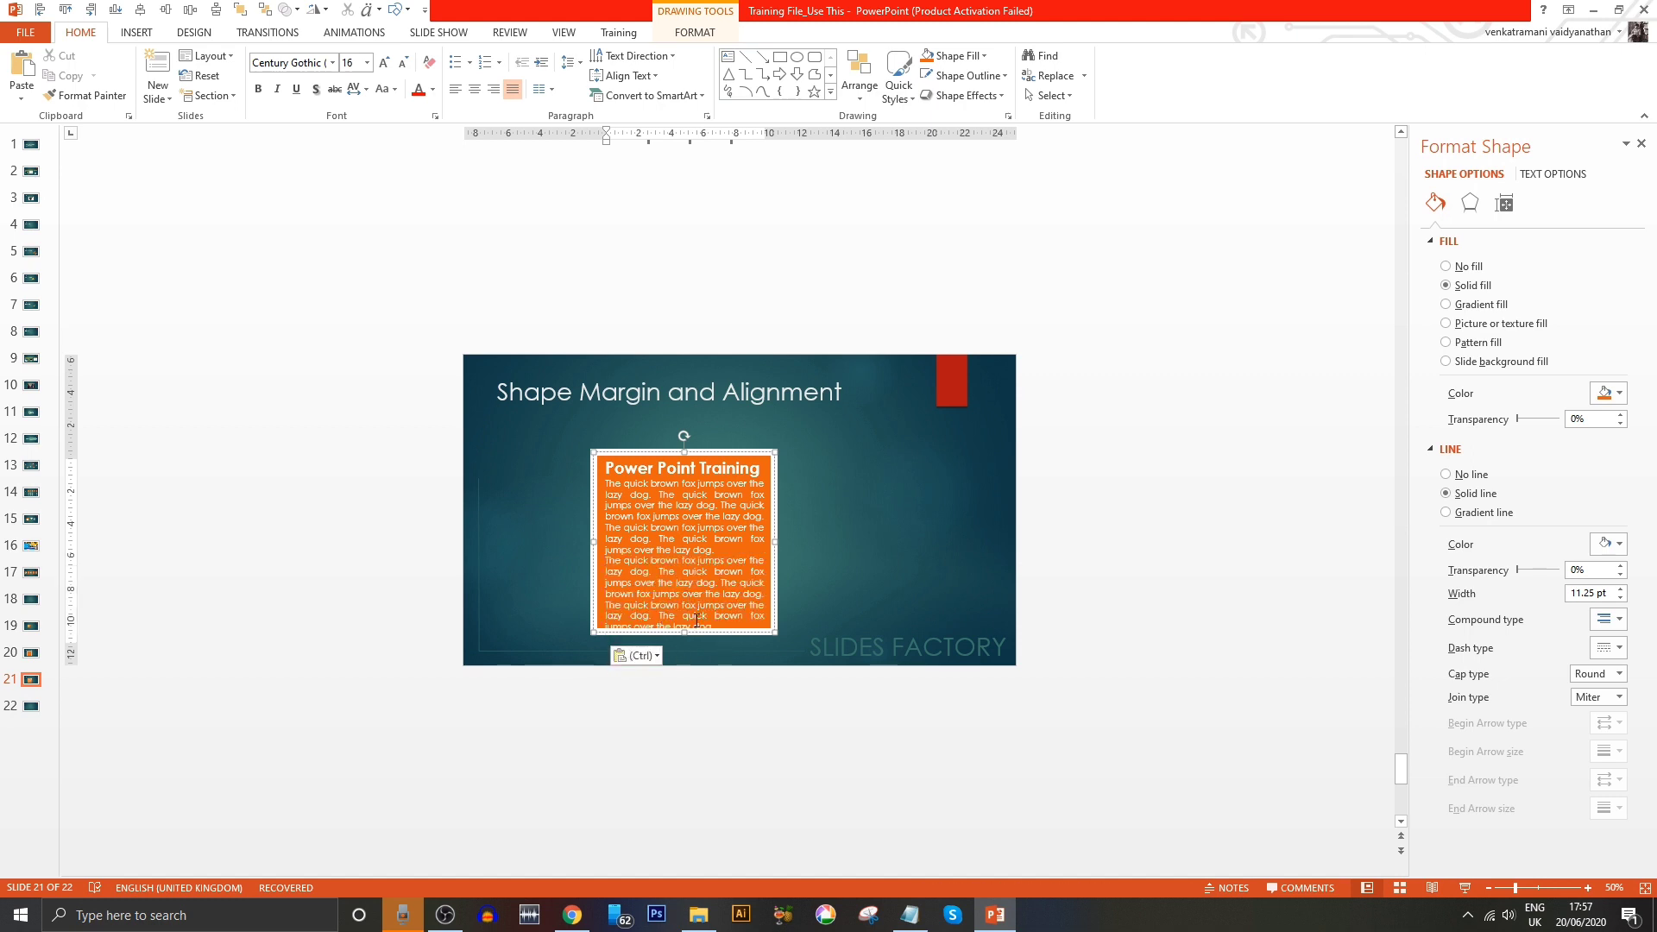
# - Reopen the Format Shape pane for the orange text box through its right-click menu
pyautogui.click(771, 623)
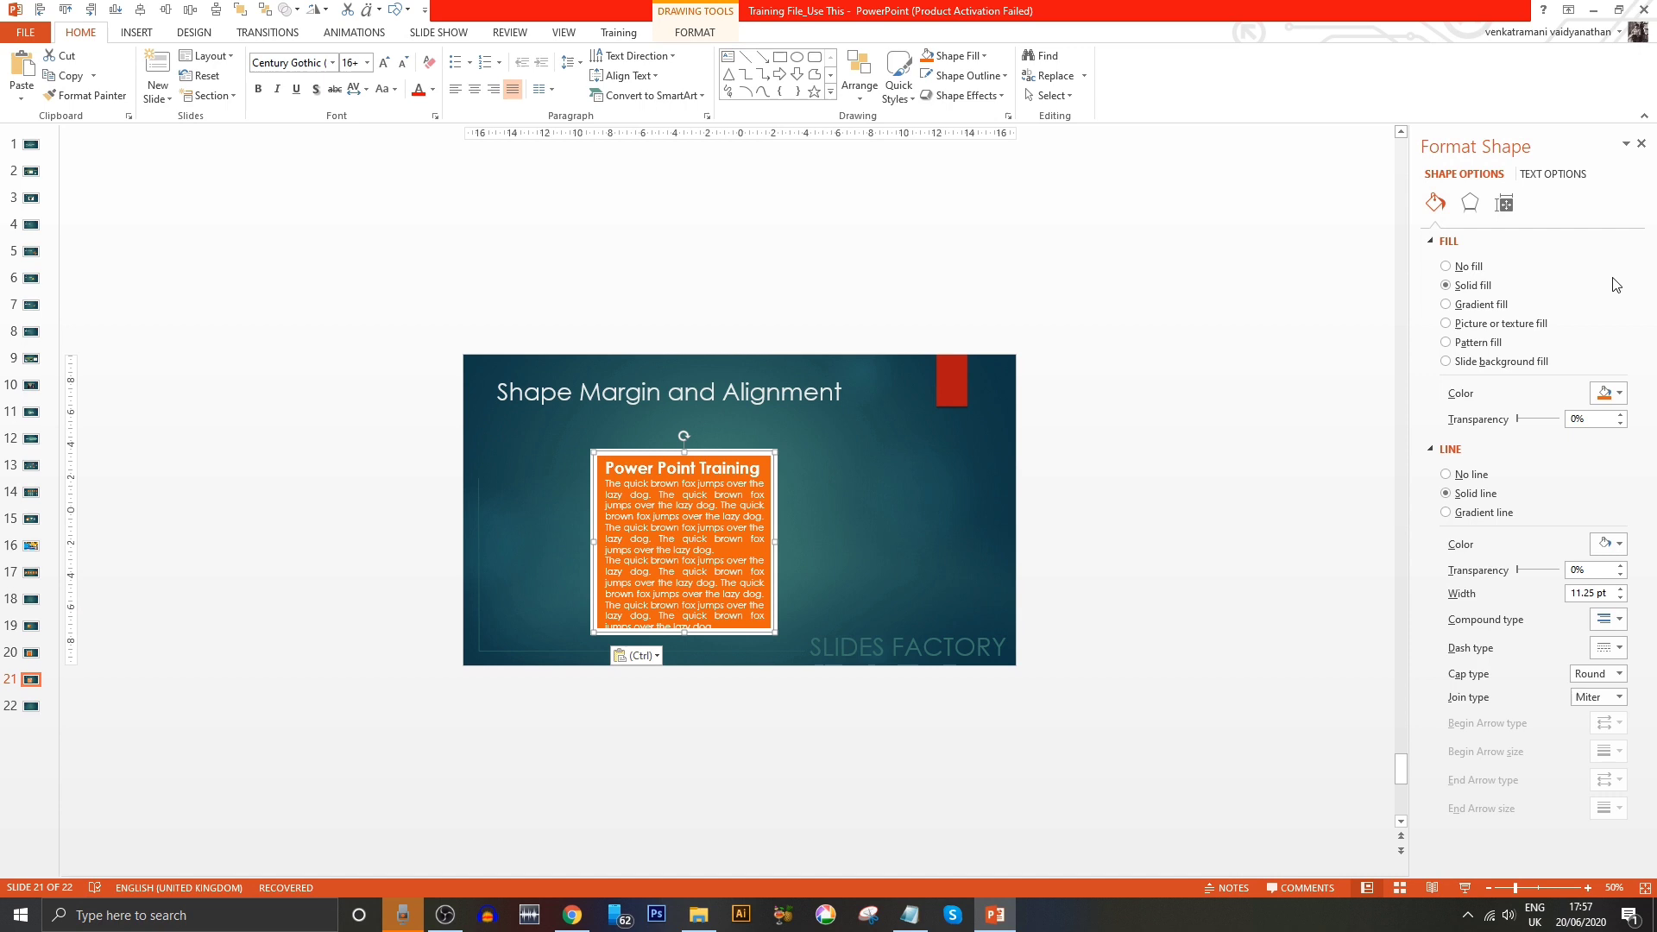
pyautogui.click(1505, 204)
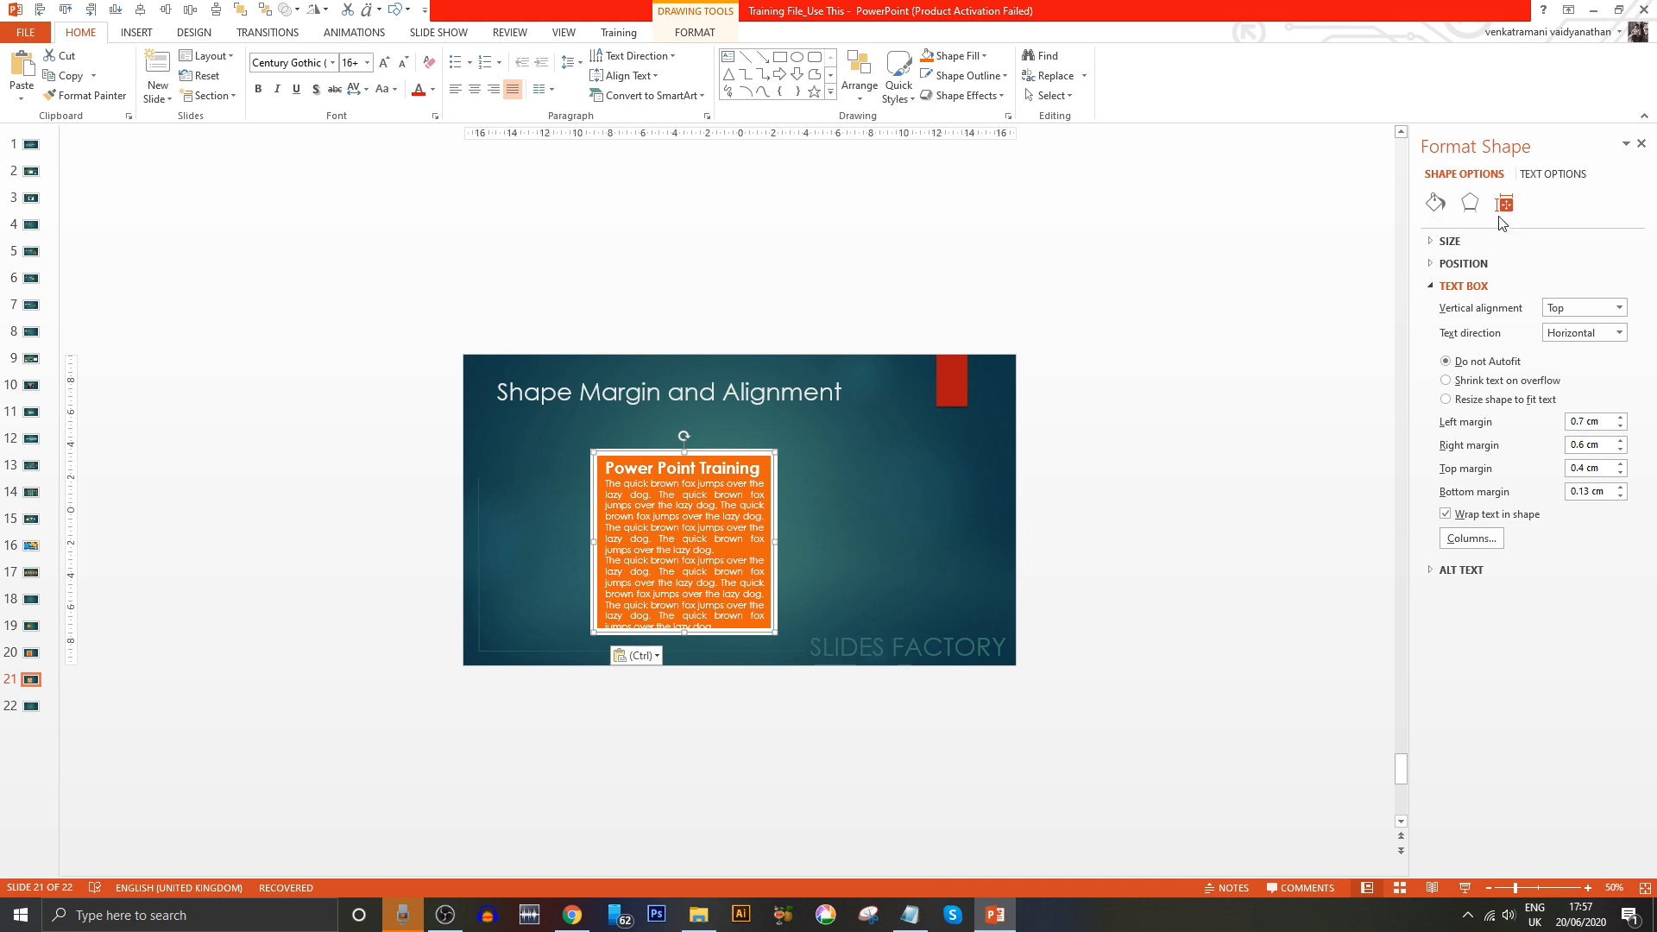
pyautogui.click(1641, 143)
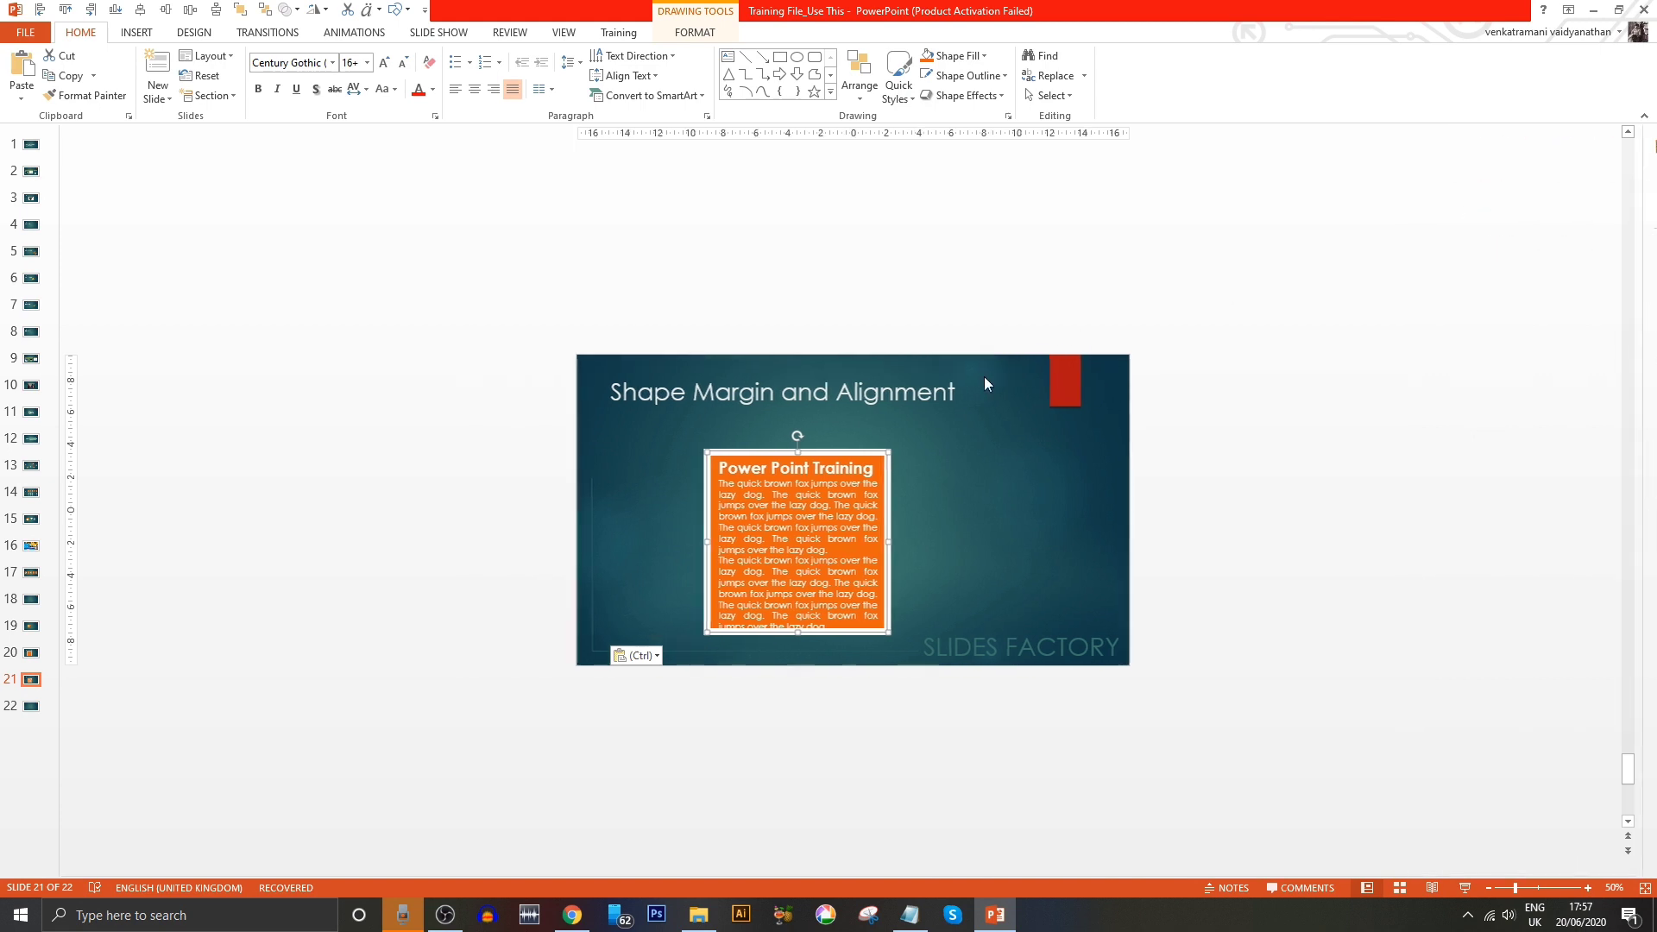
pyautogui.rightClick(898, 456)
pyautogui.click(949, 748)
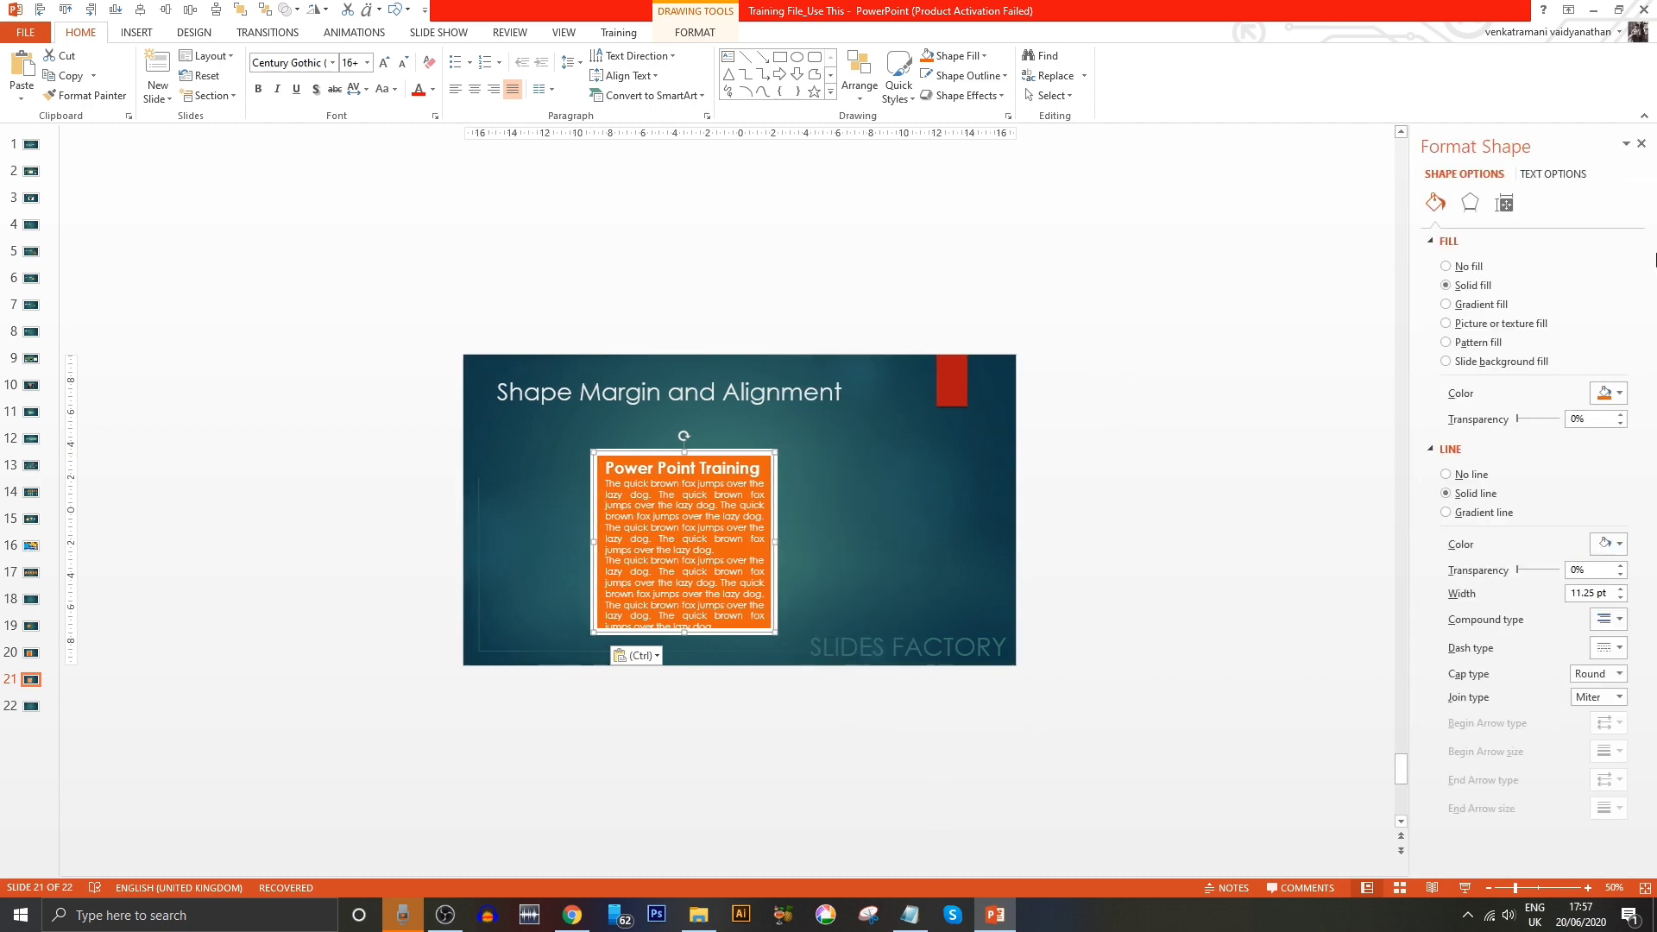
# - Make the box resize to fit its text and add a new line 's sd dsfsdf sdfs df'
pyautogui.click(1505, 203)
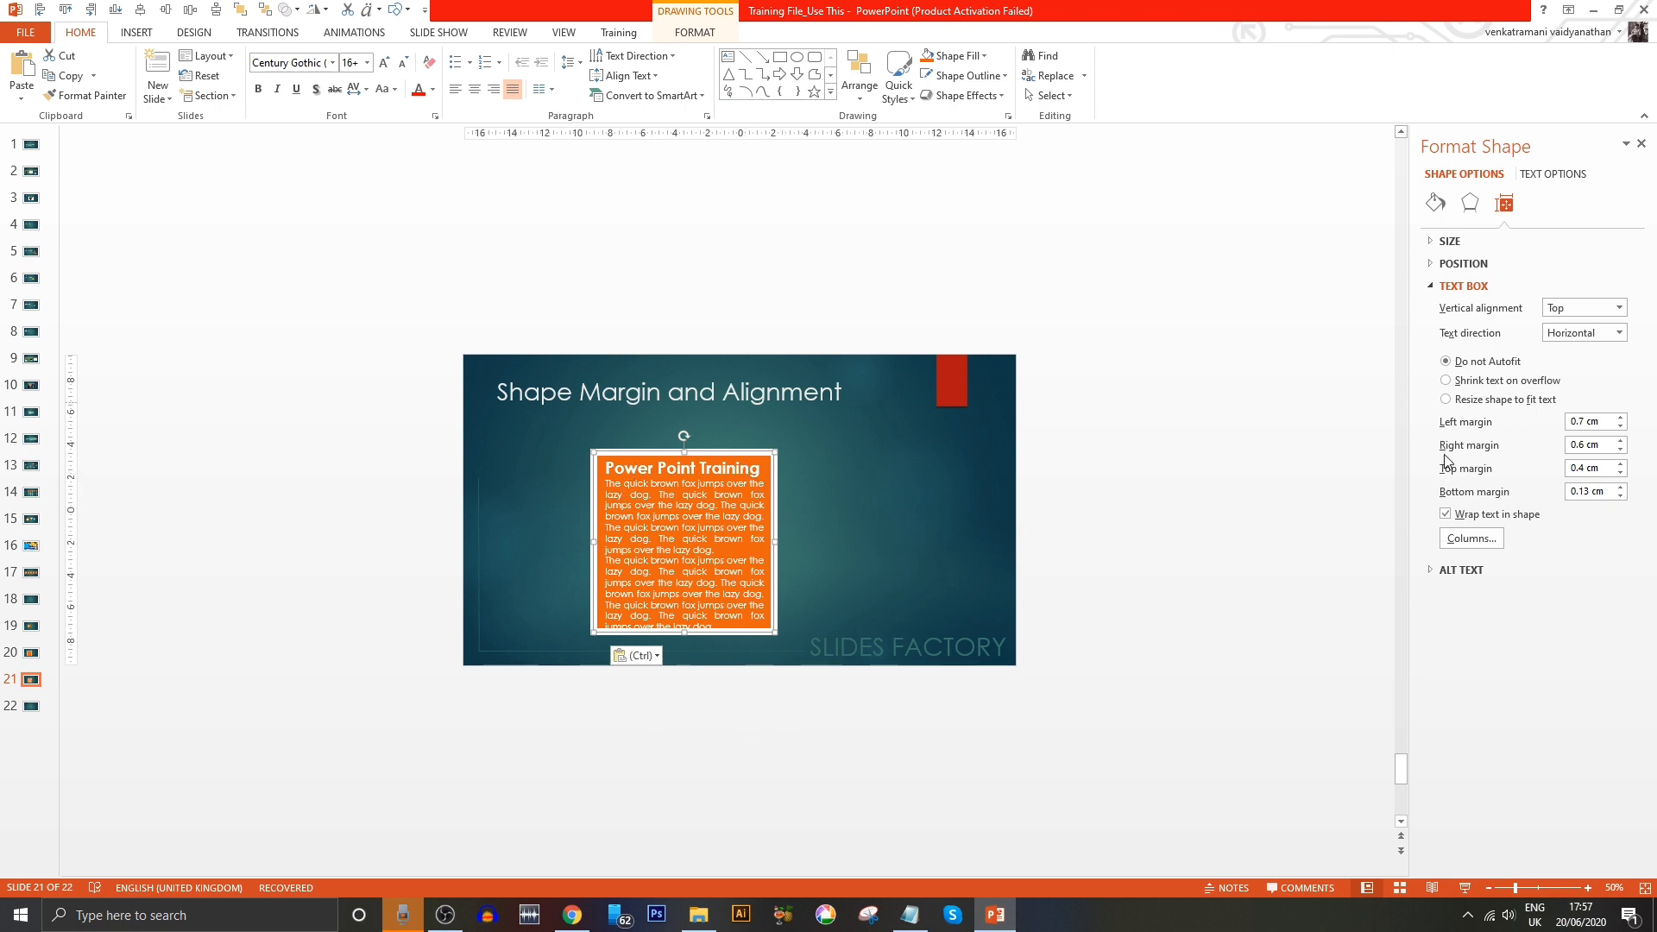
pyautogui.click(1447, 401)
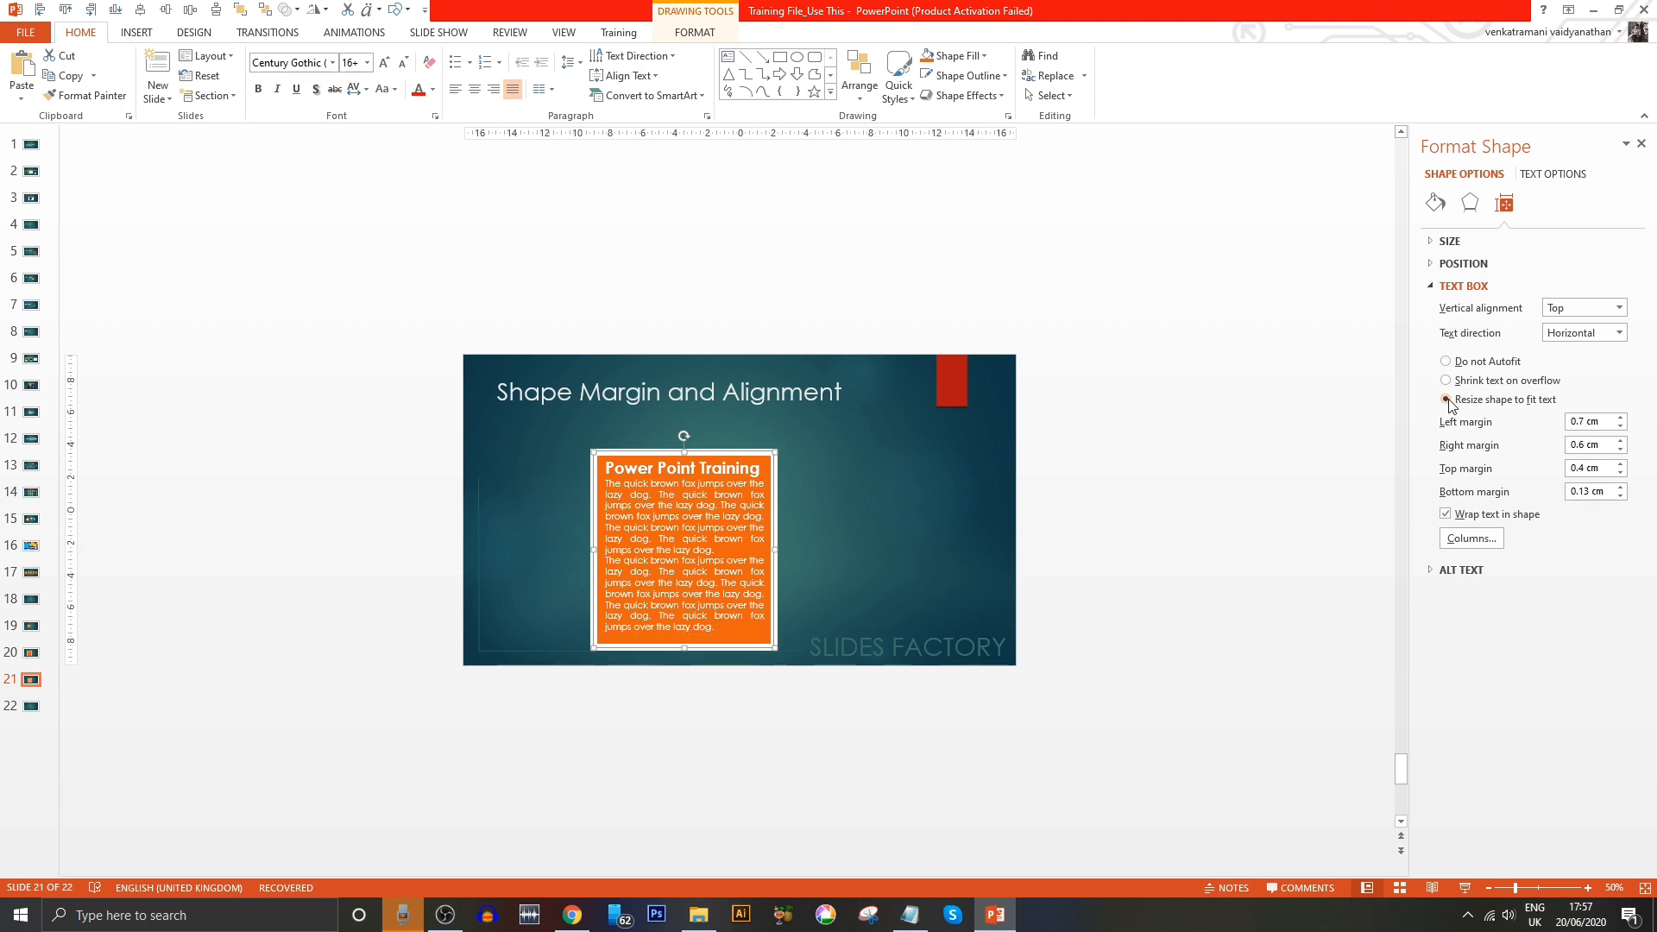
pyautogui.click(717, 626)
pyautogui.press('Return')
pyautogui.write('sdfsdfsdf')
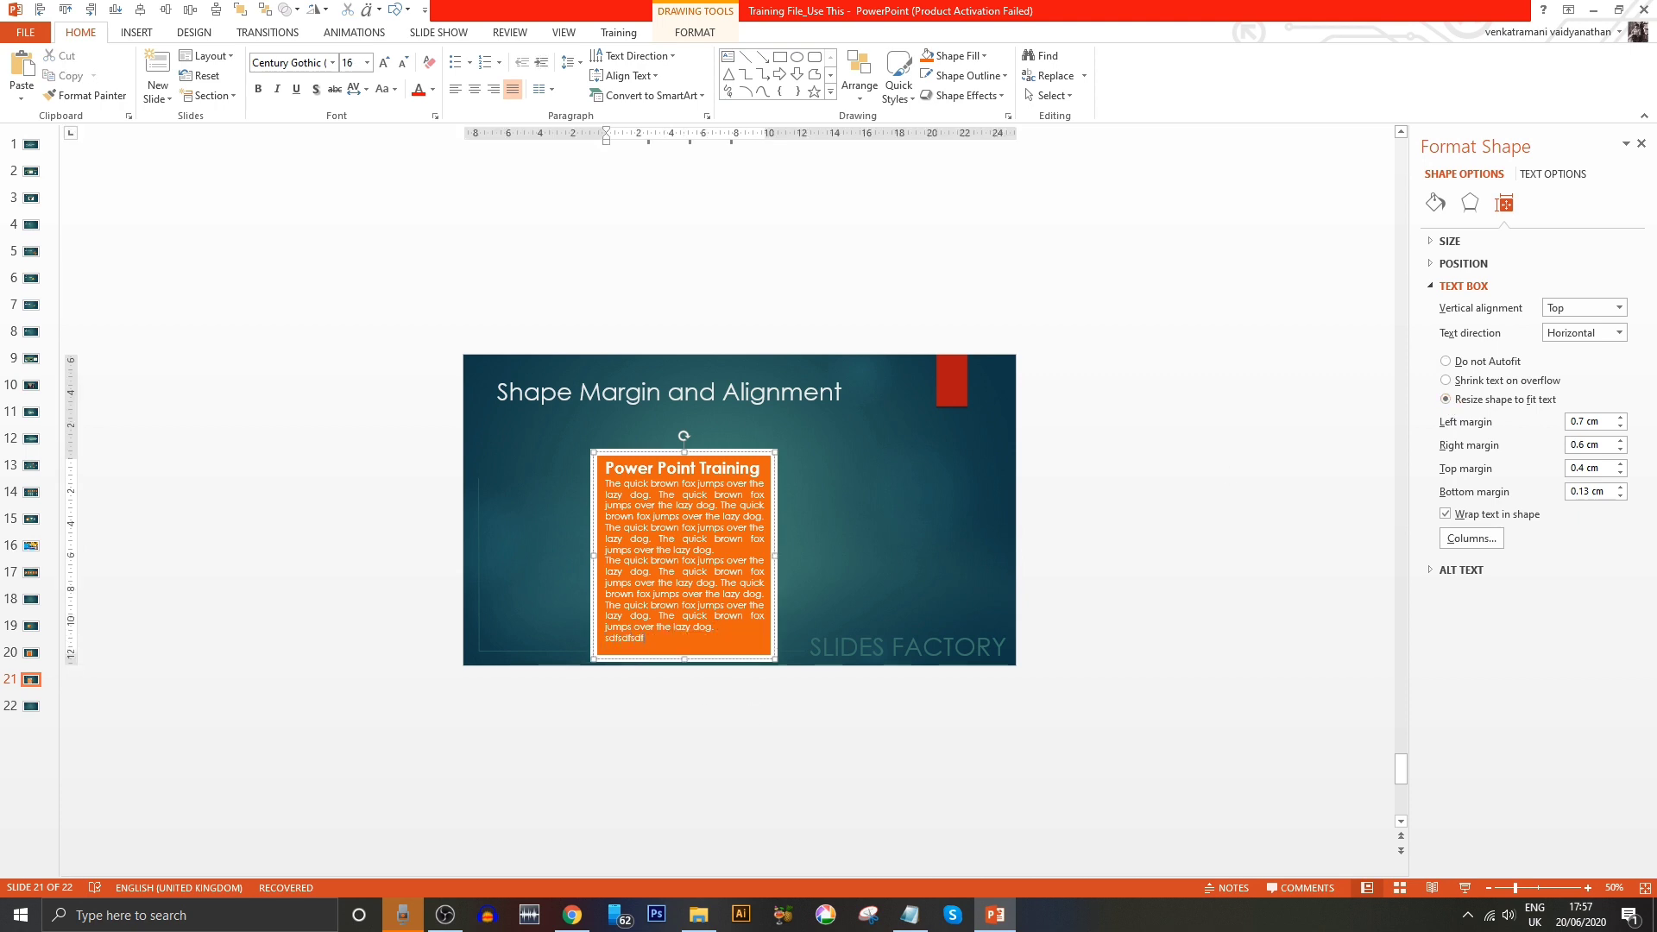
pyautogui.write('s sd dsfsdf sdfs df')
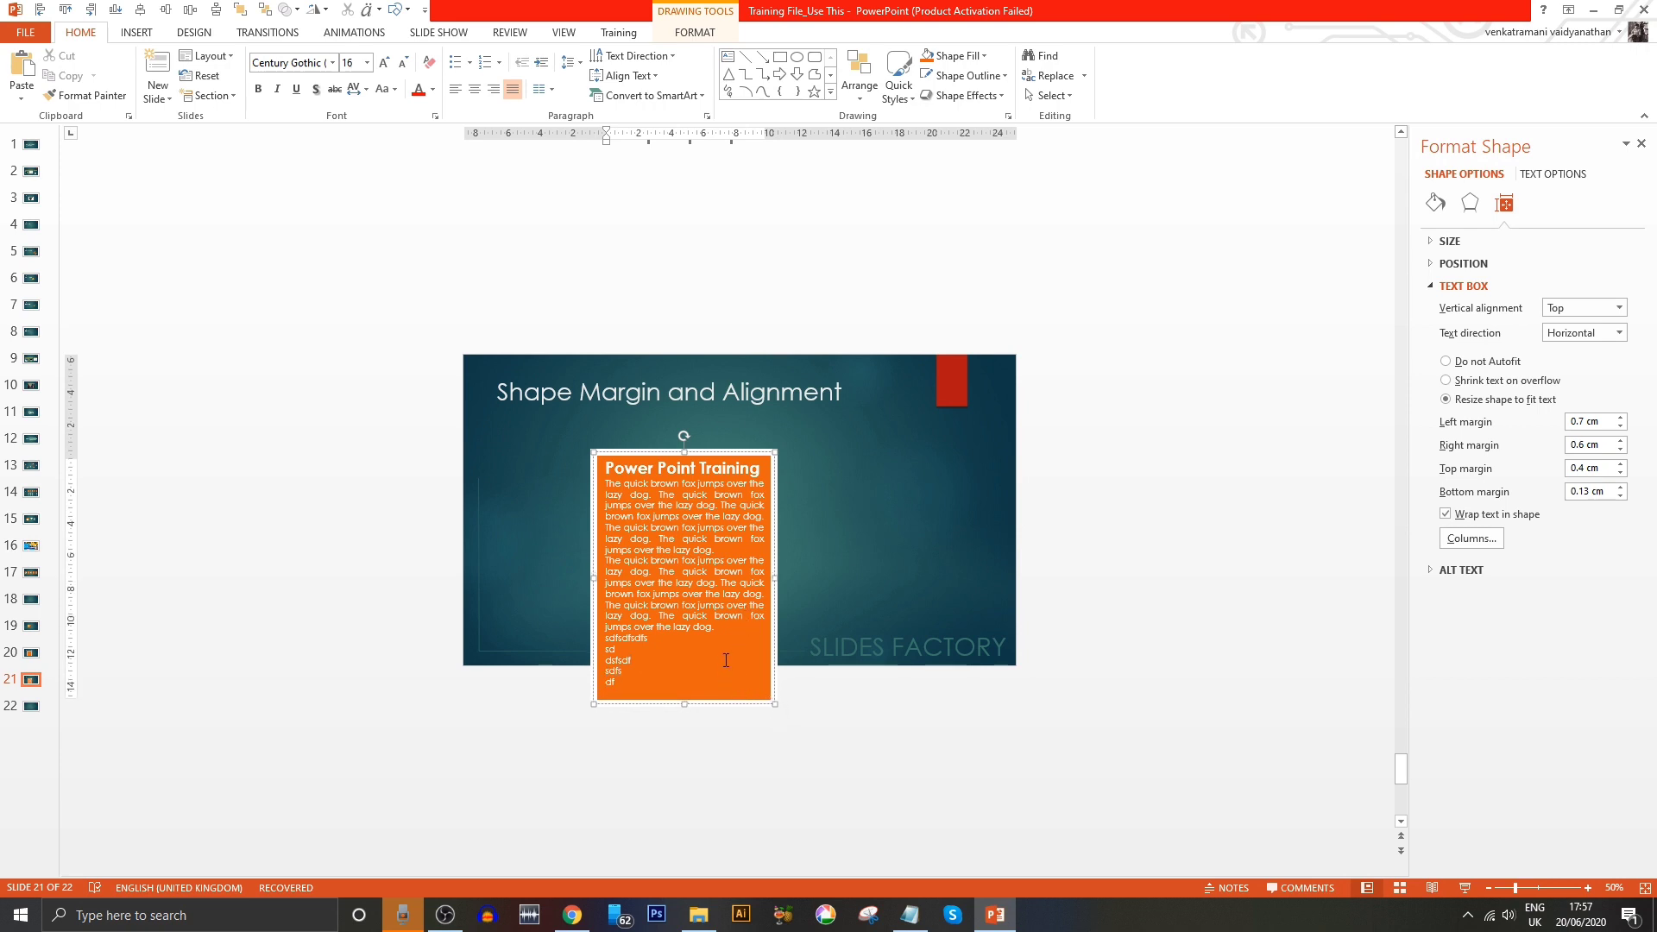
# - Reselect the whole text box, clear the text selection, and move on to slide 22
pyautogui.doubleClick(748, 703)
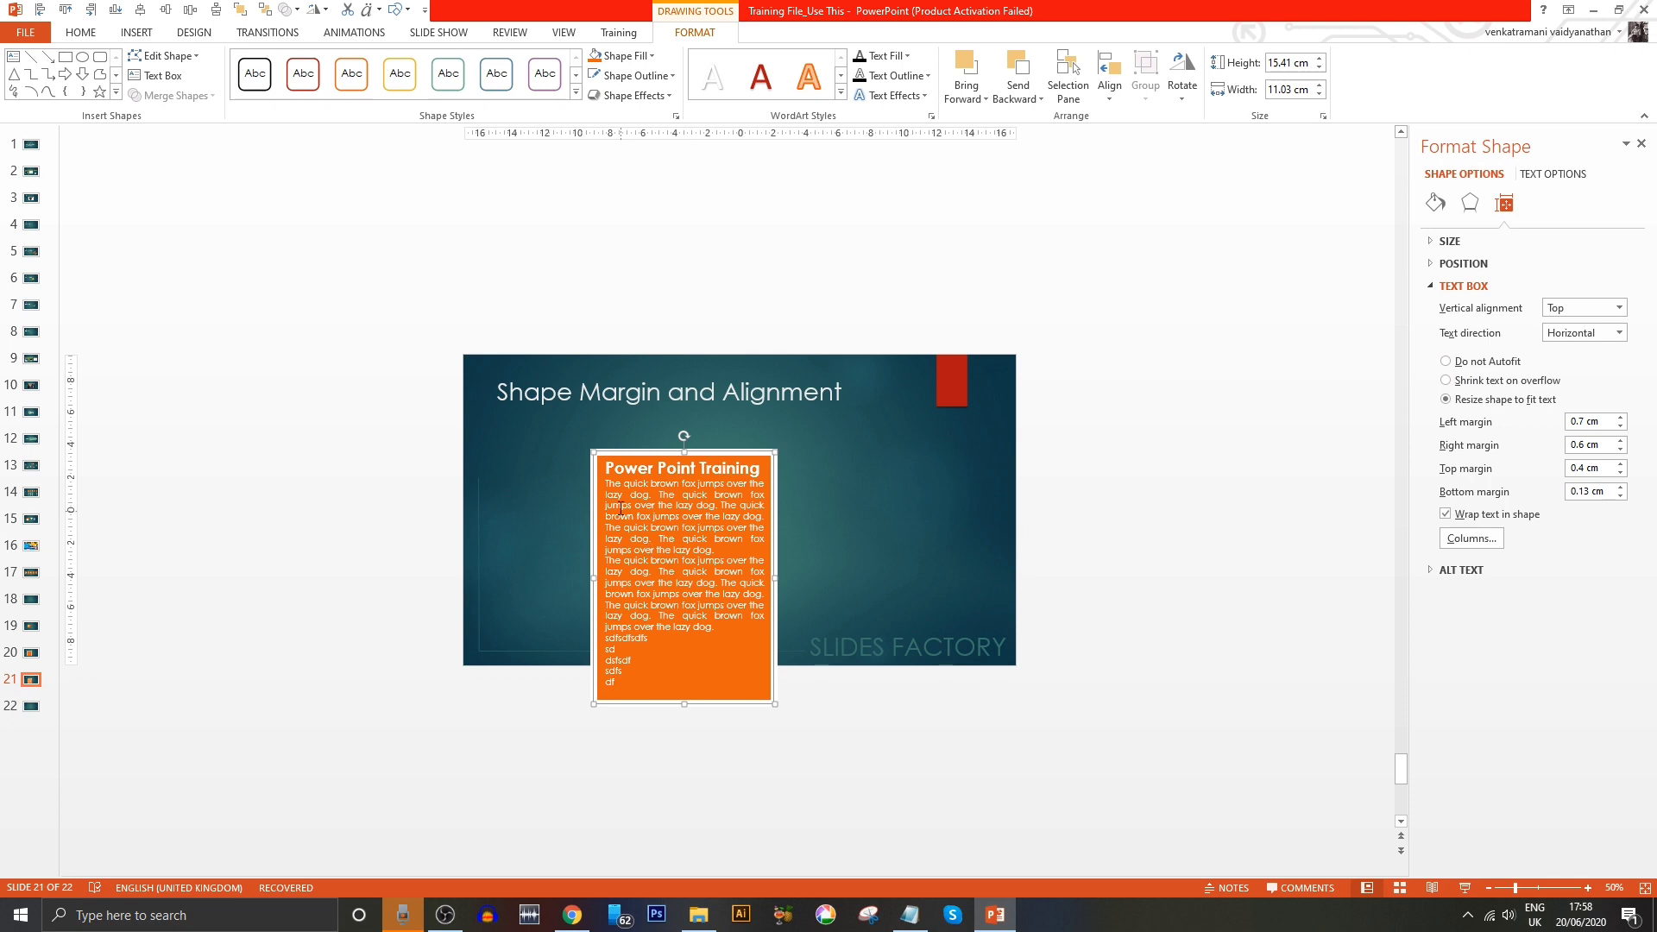
pyautogui.moveTo(621, 509); pyautogui.dragTo(715, 690)
pyautogui.press('Escape')
pyautogui.scroll(-1, 843, 431)
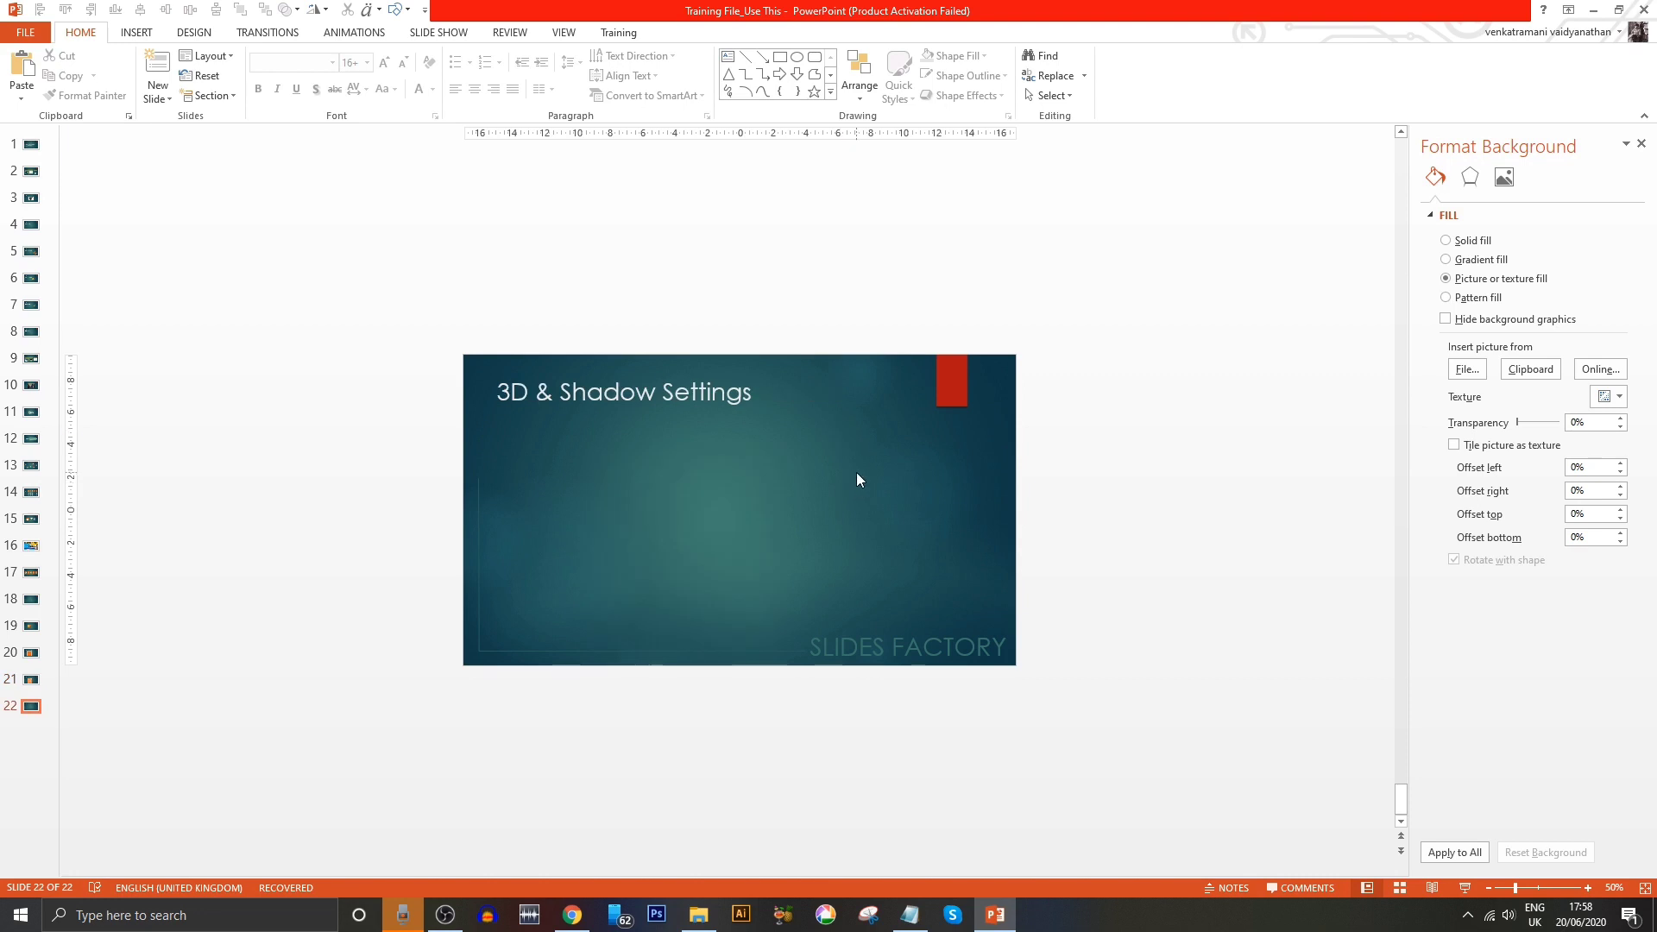
# - Draw a circle with the Oval tool and give the right circle the orange gradient shape style
pyautogui.click(798, 57)
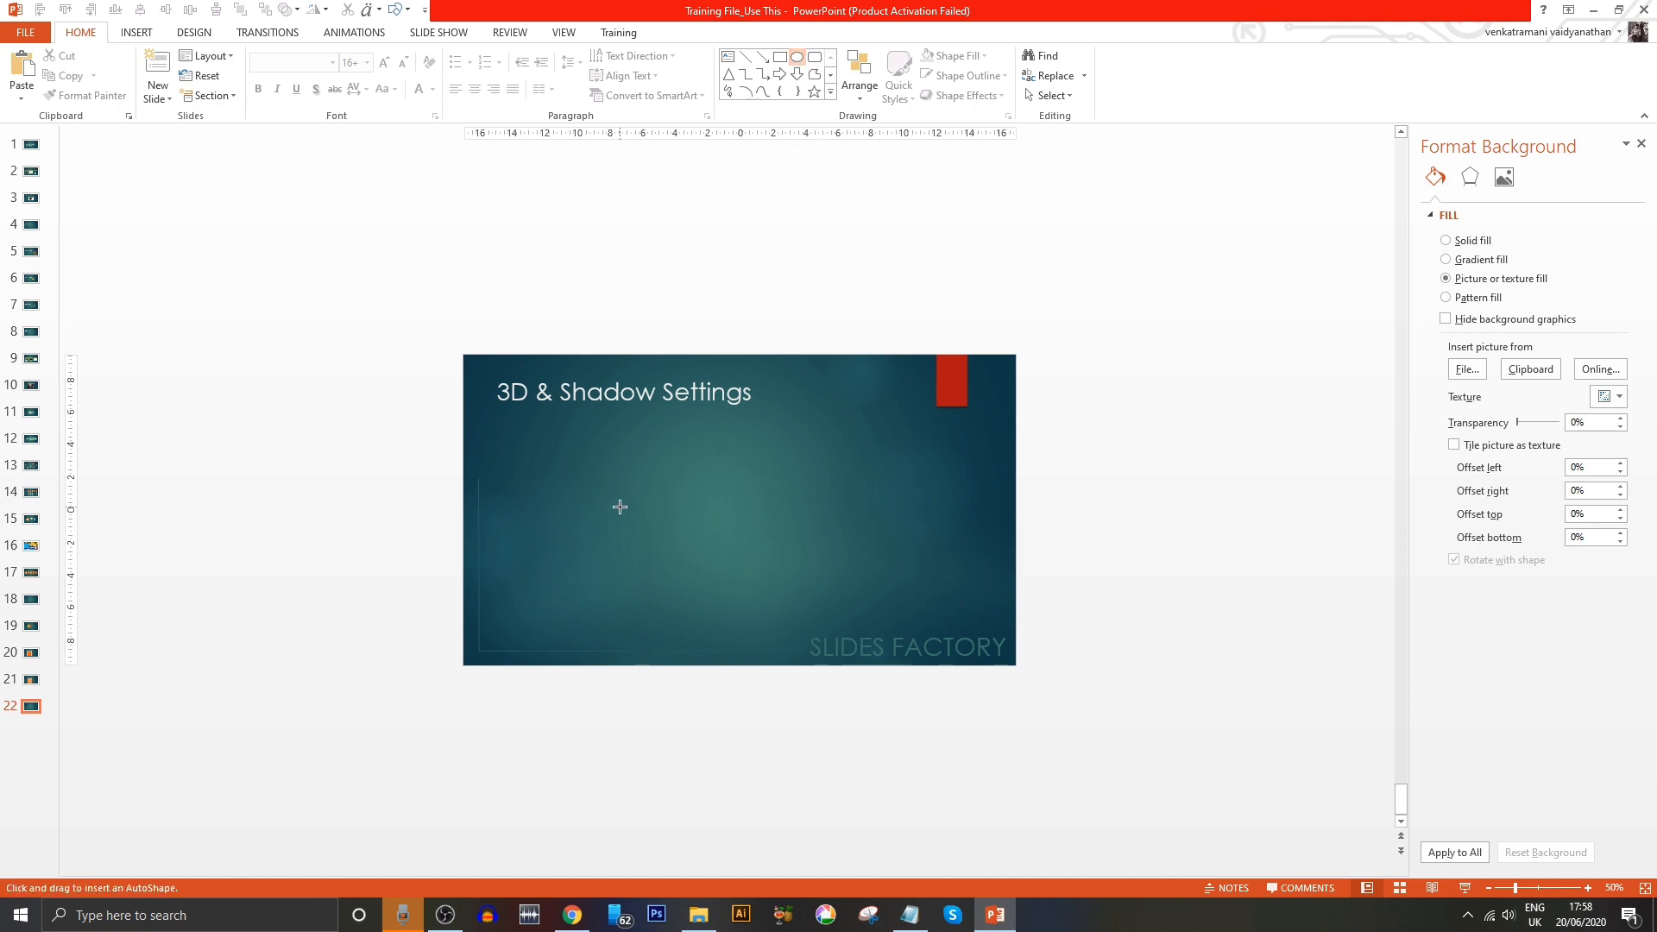
pyautogui.moveTo(557, 446); pyautogui.dragTo(704, 590)
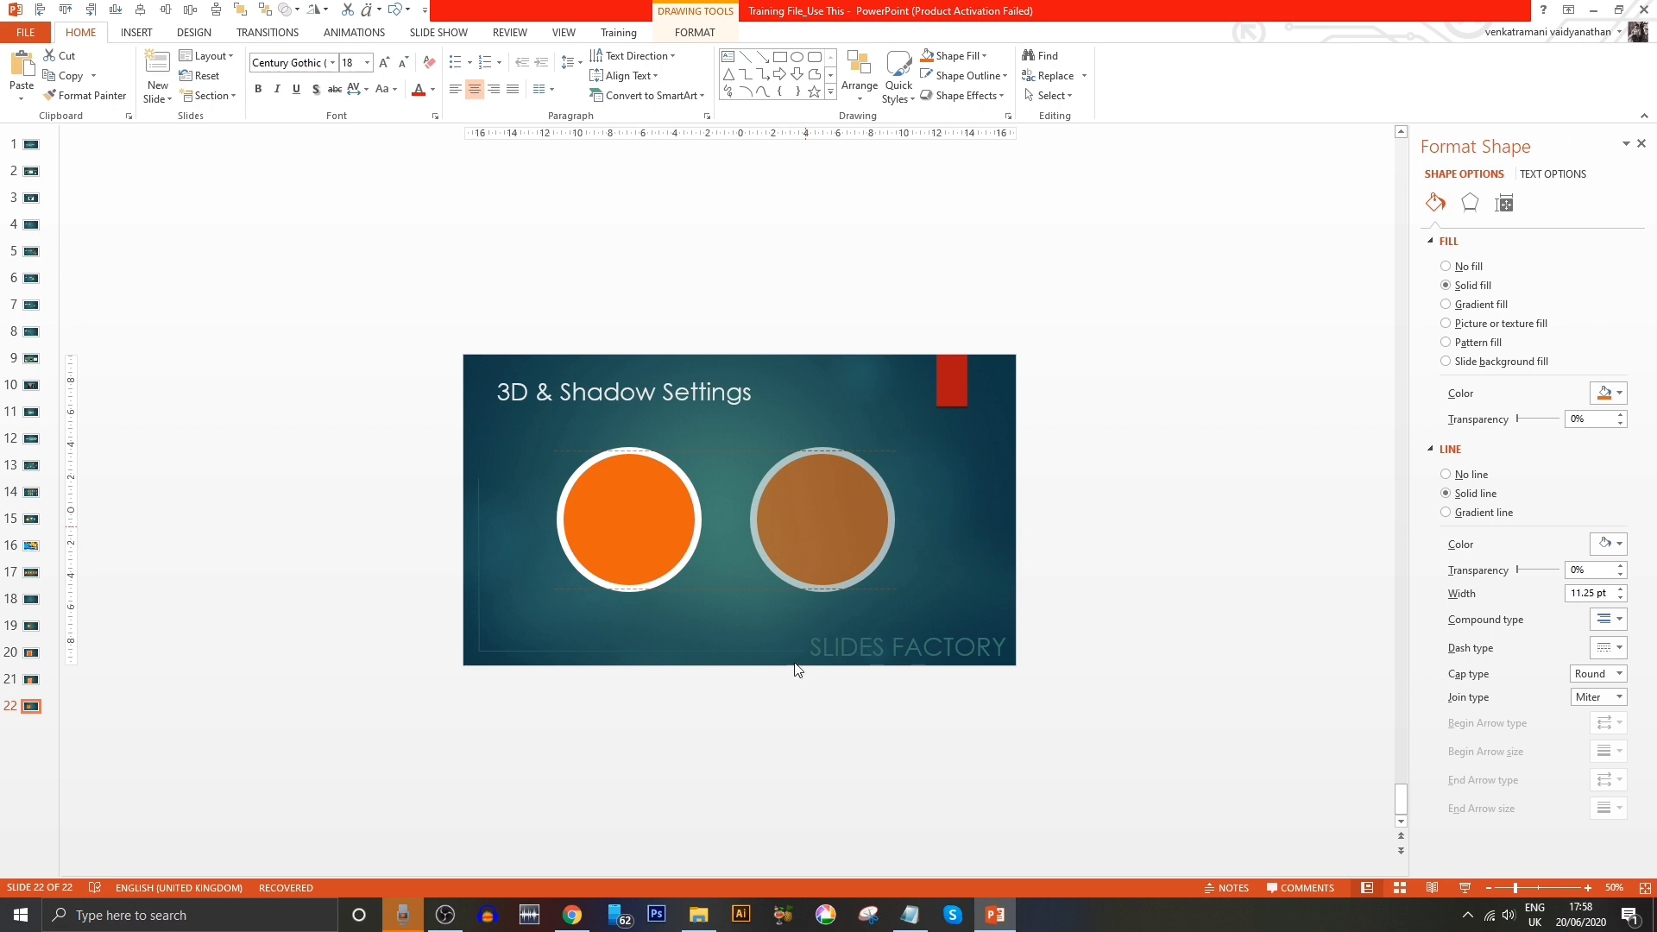
pyautogui.click(694, 32)
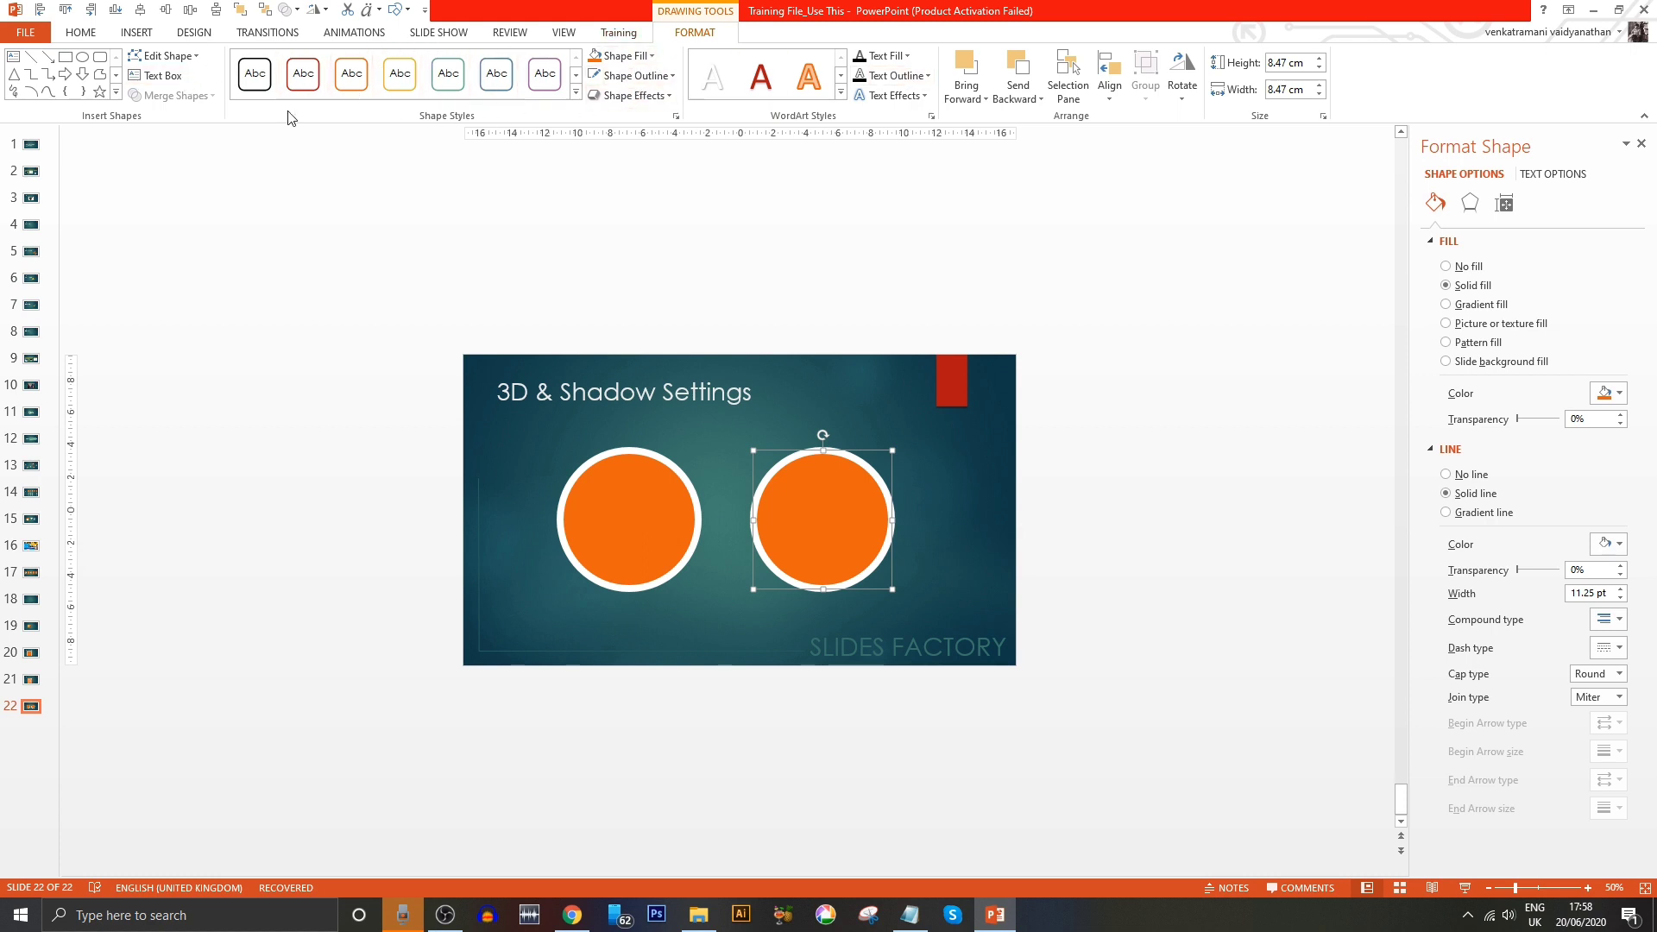
pyautogui.click(576, 93)
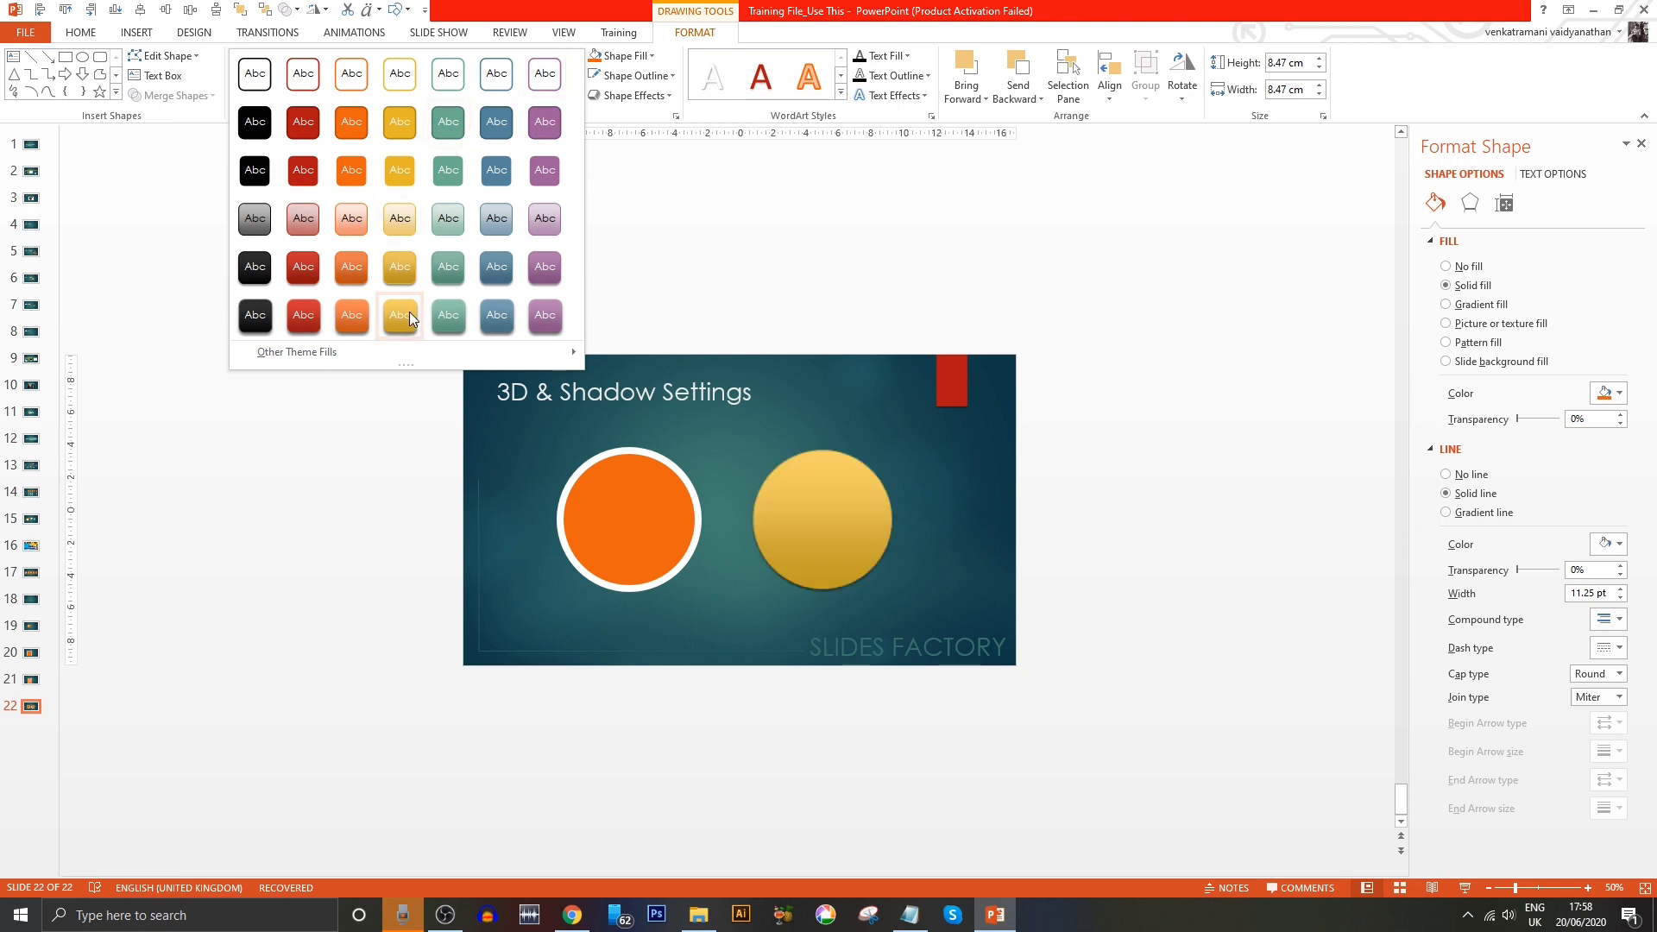
pyautogui.click(345, 316)
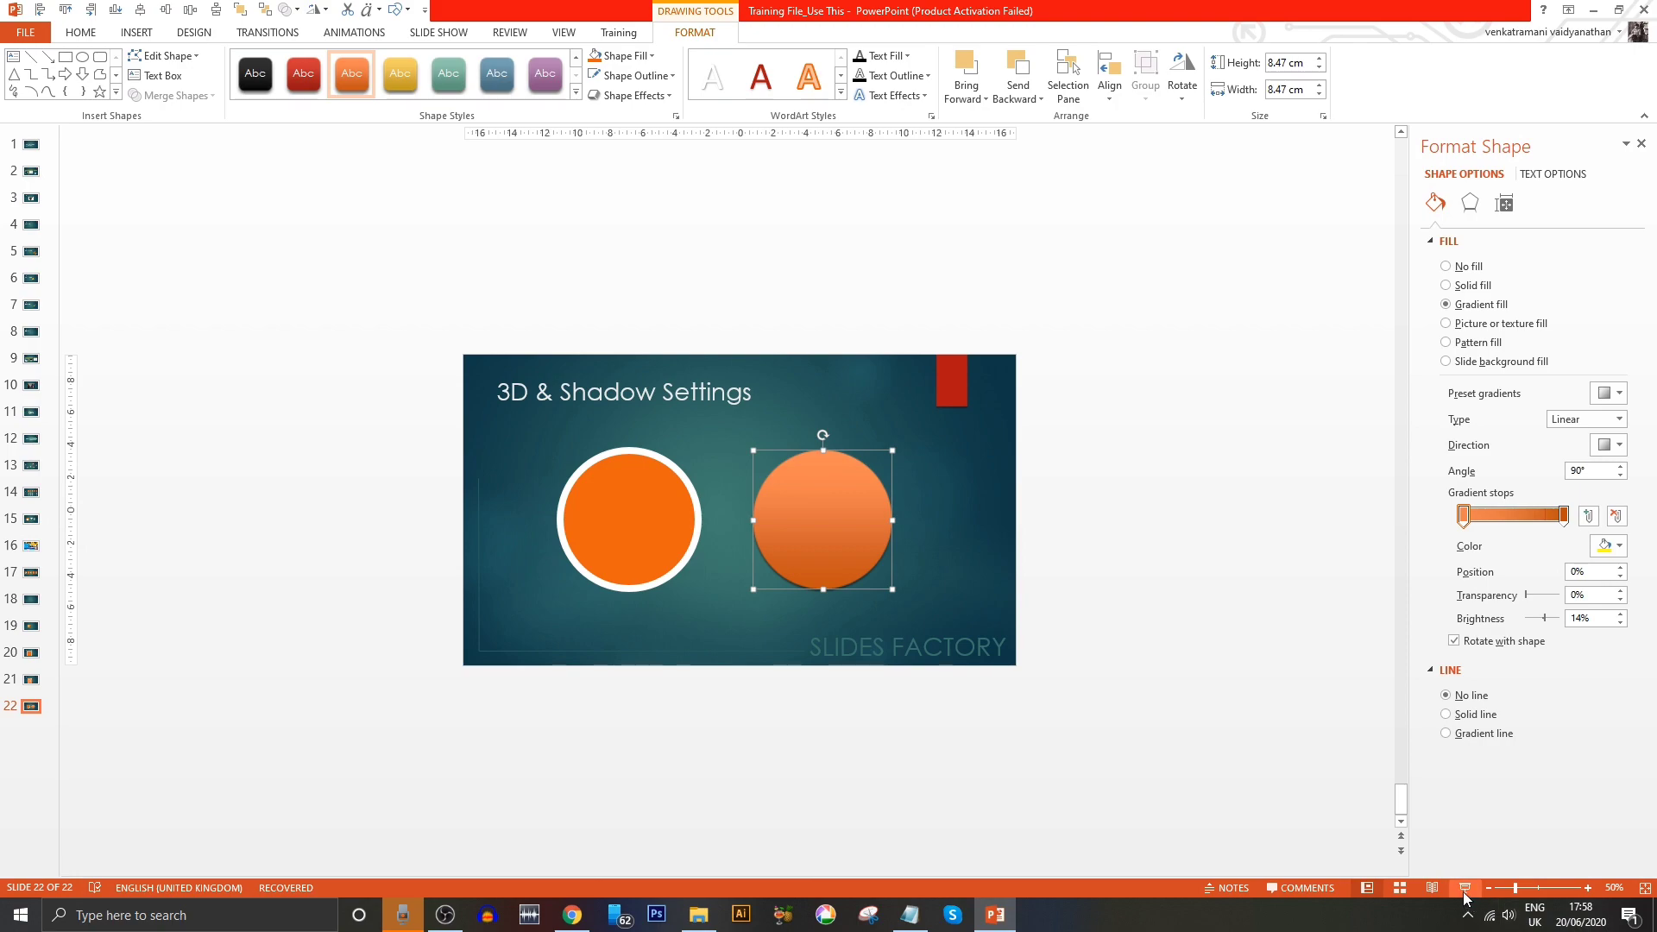
pyautogui.hotkey('shift', 'F5')
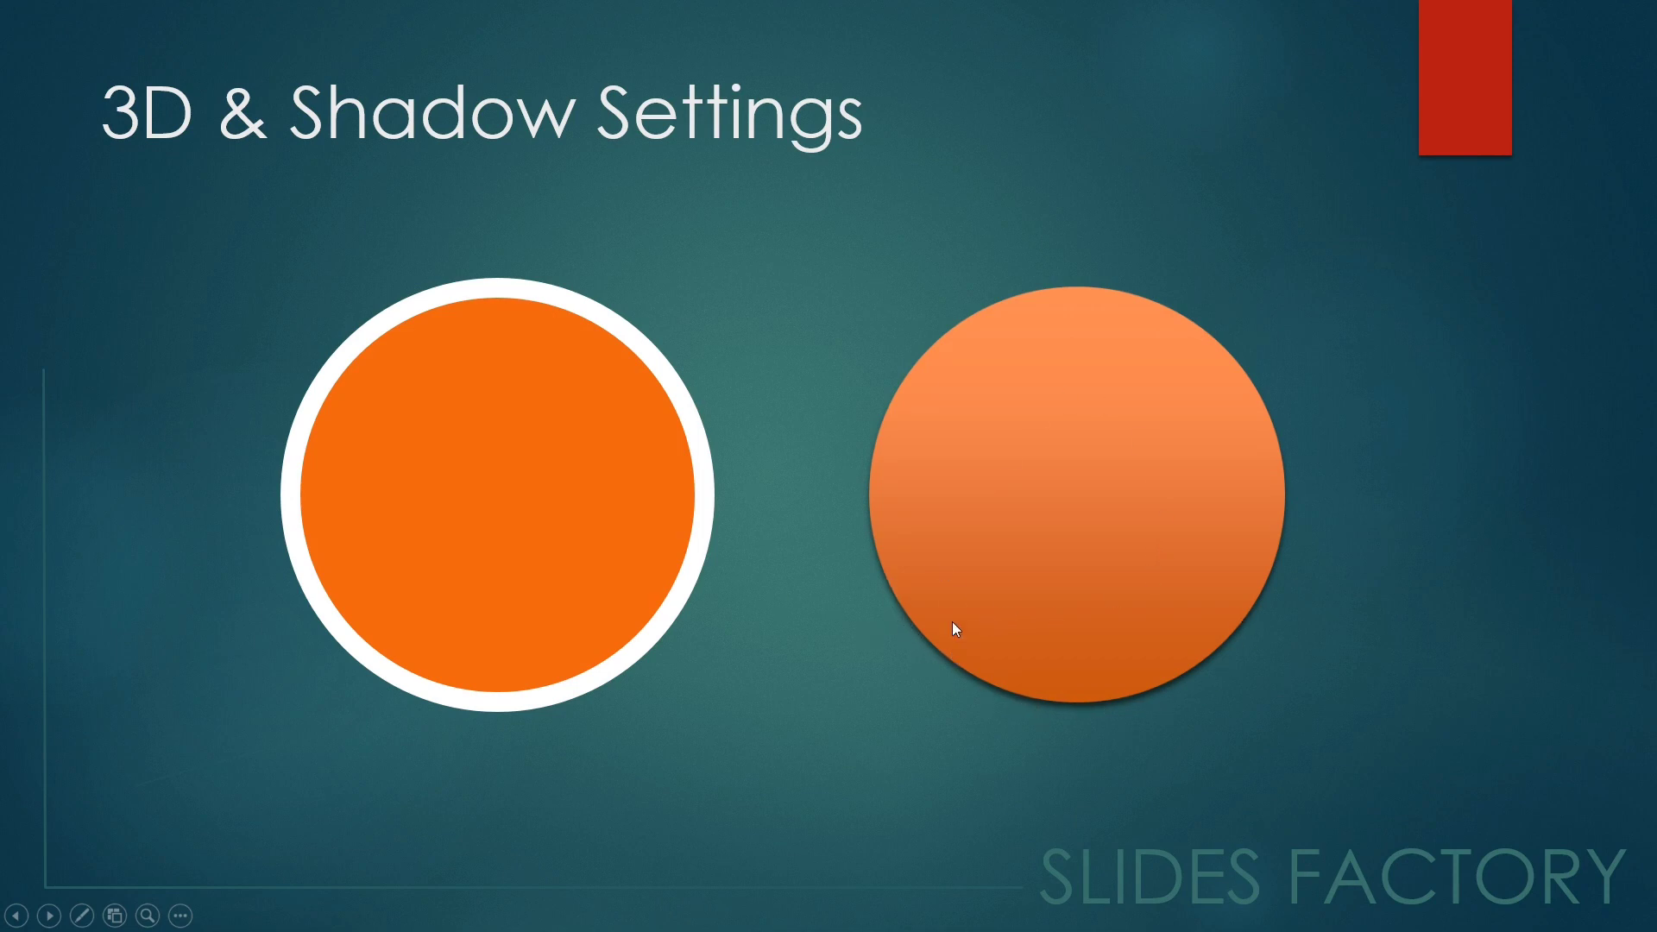
pyautogui.press('Escape')
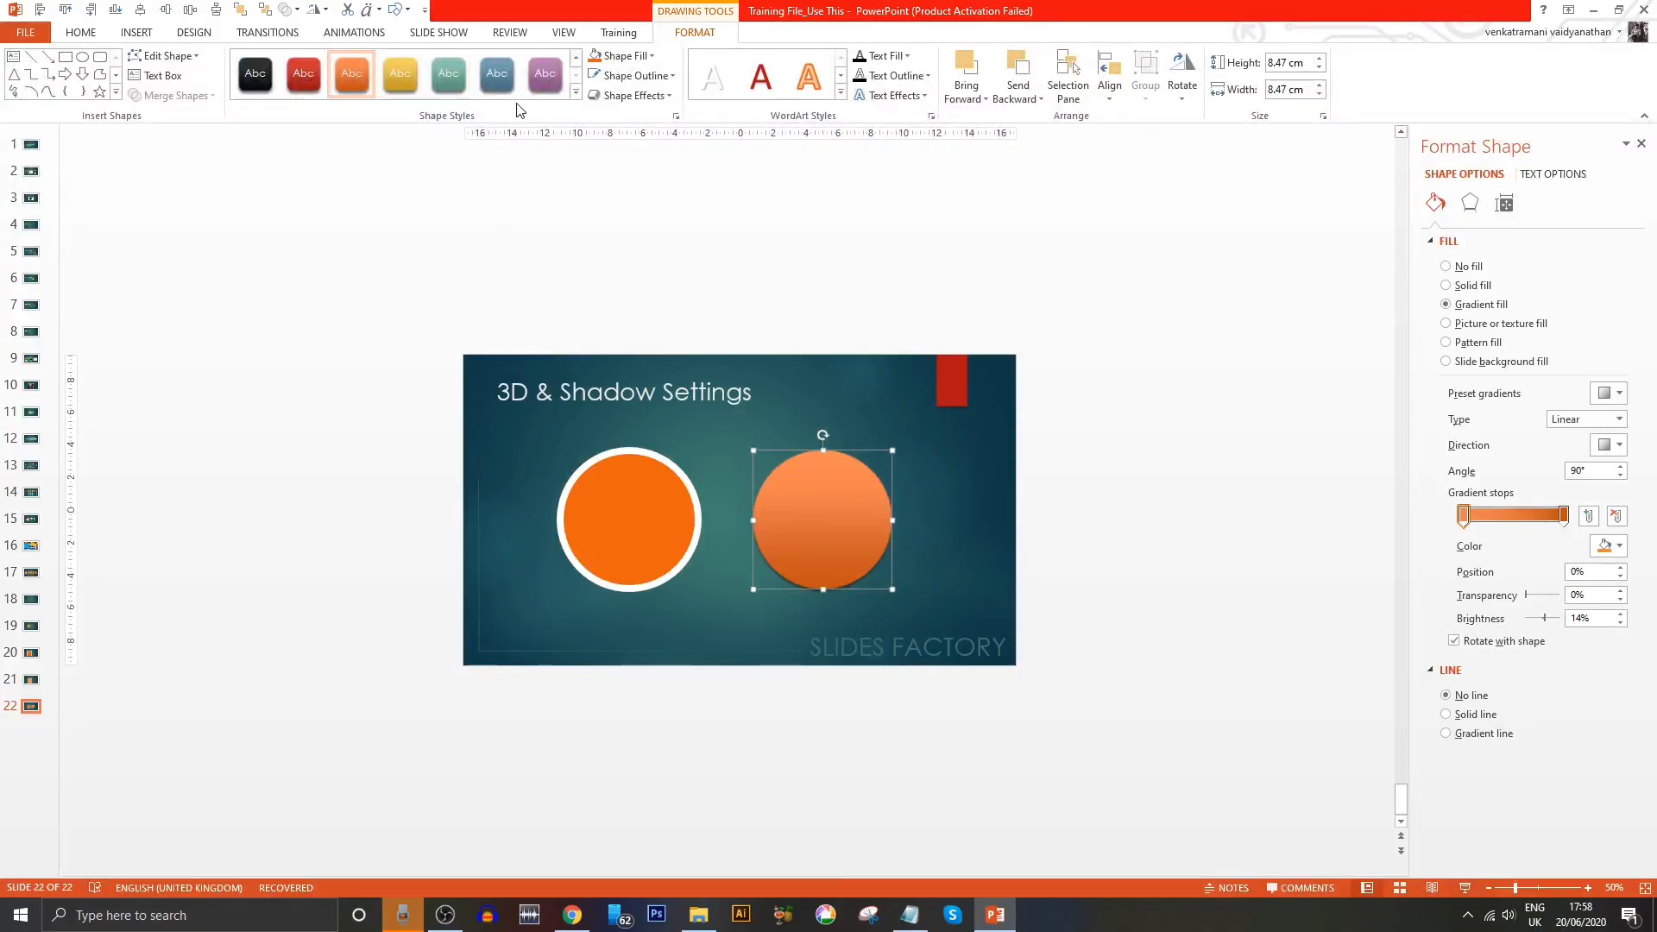
pyautogui.click(677, 117)
# - Set the gradient circle's drop shadow distance to 16 pt in the Shadow effects
pyautogui.click(1469, 204)
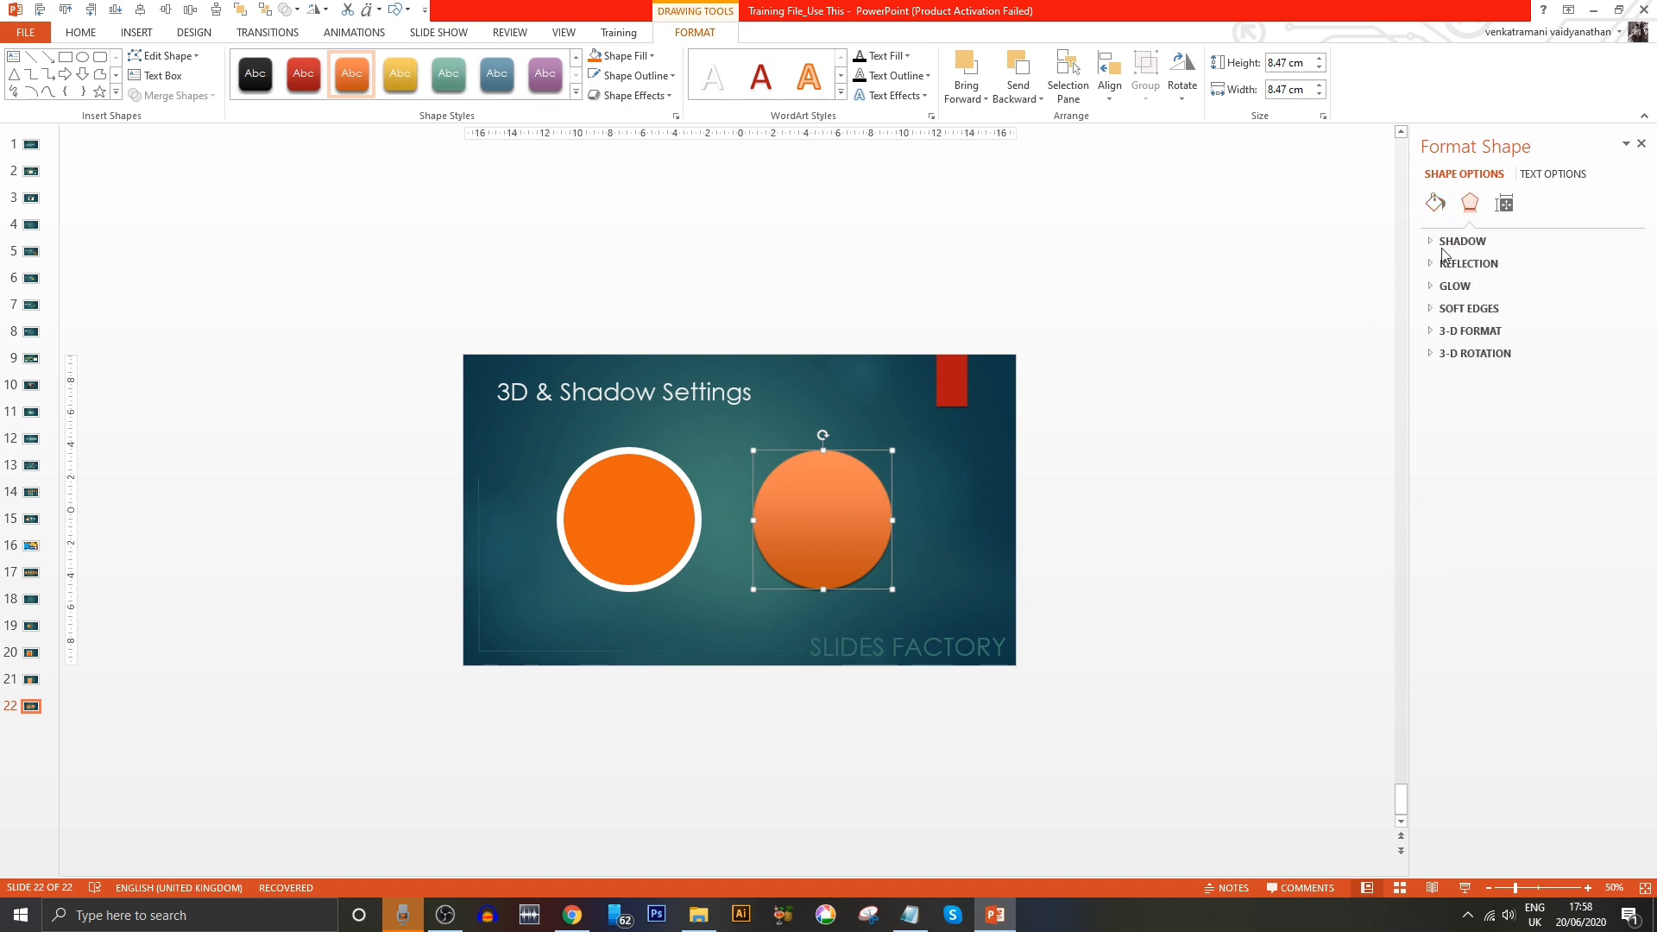
pyautogui.click(1435, 241)
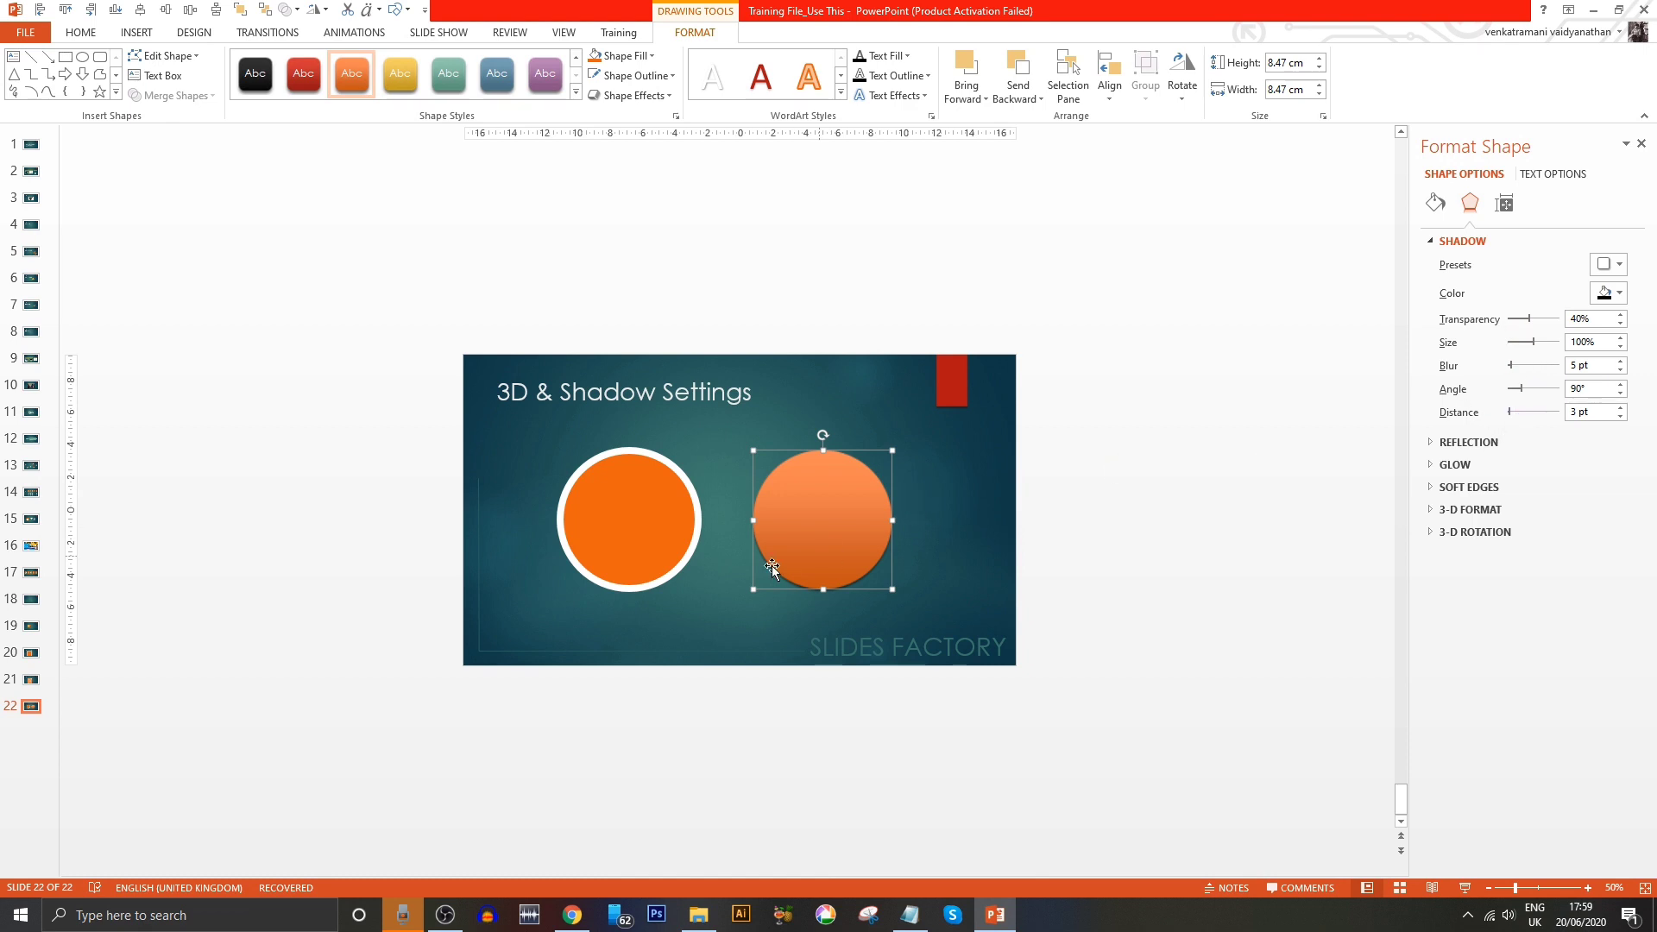
pyautogui.click(1622, 407)
pyautogui.click(1622, 408)
pyautogui.click(1622, 408)
pyautogui.click(1622, 407)
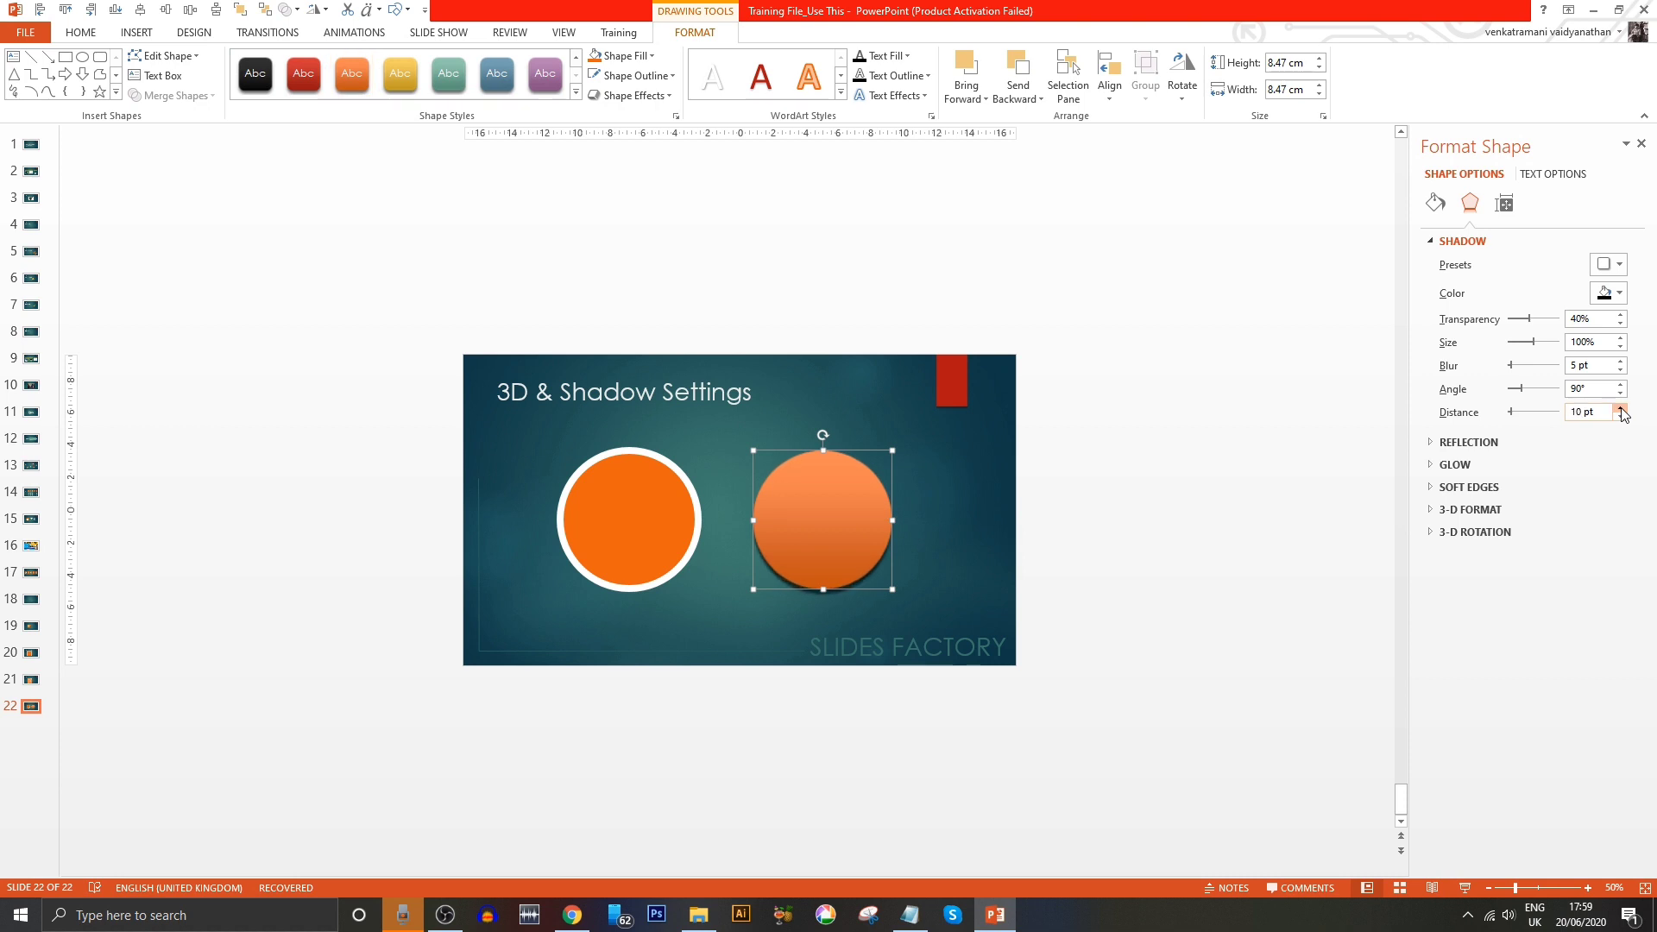
pyautogui.click(1622, 408)
pyautogui.click(1622, 407)
pyautogui.click(1622, 407)
pyautogui.click(1622, 408)
pyautogui.click(1622, 407)
pyautogui.click(1622, 407)
# - Increase the shadow's blur and transparency, then preview the slide in Slide Show
pyautogui.click(1621, 362)
pyautogui.click(1621, 362)
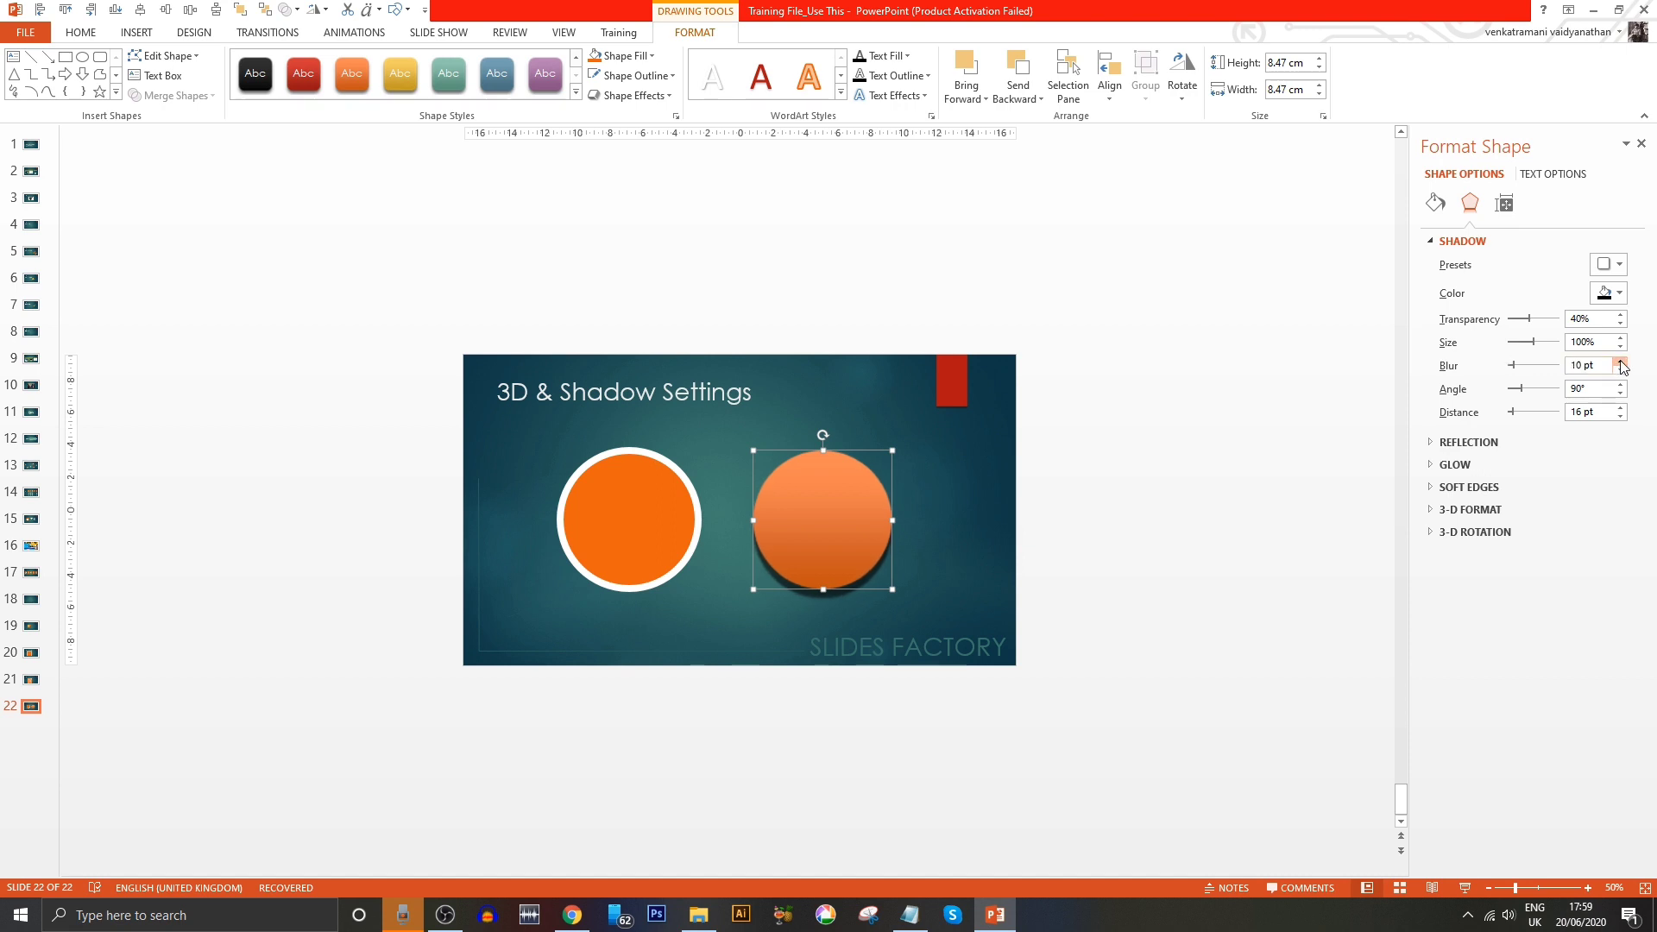
pyautogui.click(1622, 362)
pyautogui.click(1622, 361)
pyautogui.click(1622, 362)
pyautogui.click(1622, 361)
pyautogui.click(1622, 315)
pyautogui.click(1621, 315)
pyautogui.click(1621, 315)
pyautogui.click(1621, 315)
pyautogui.click(1621, 315)
pyautogui.click(1622, 315)
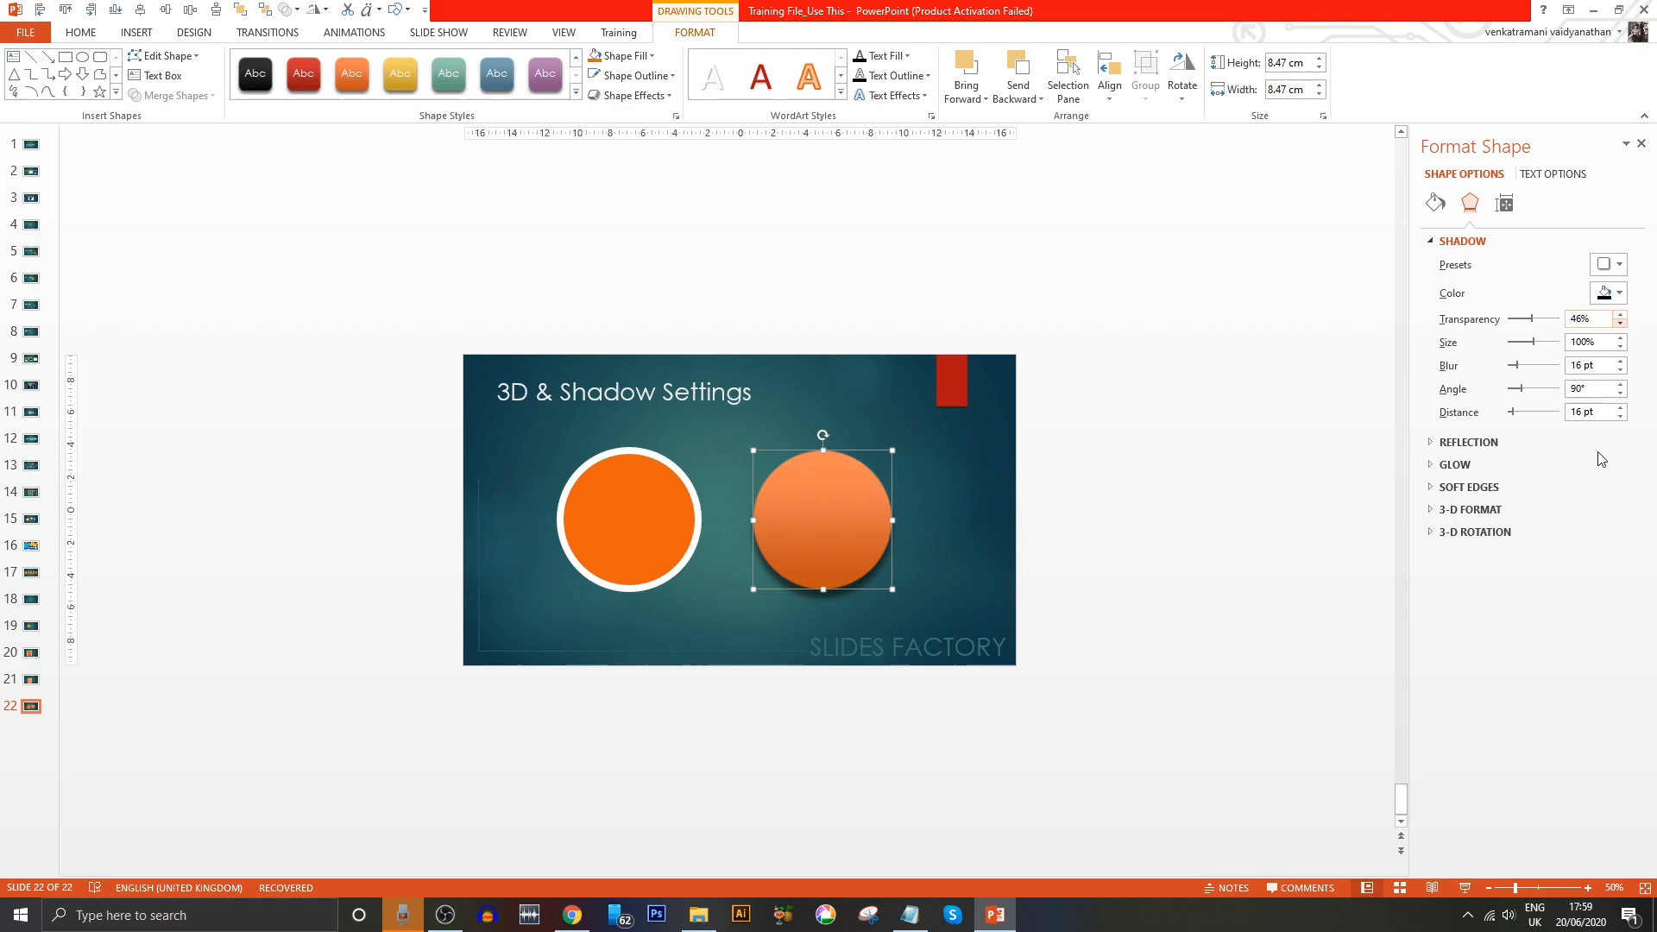
pyautogui.click(1472, 889)
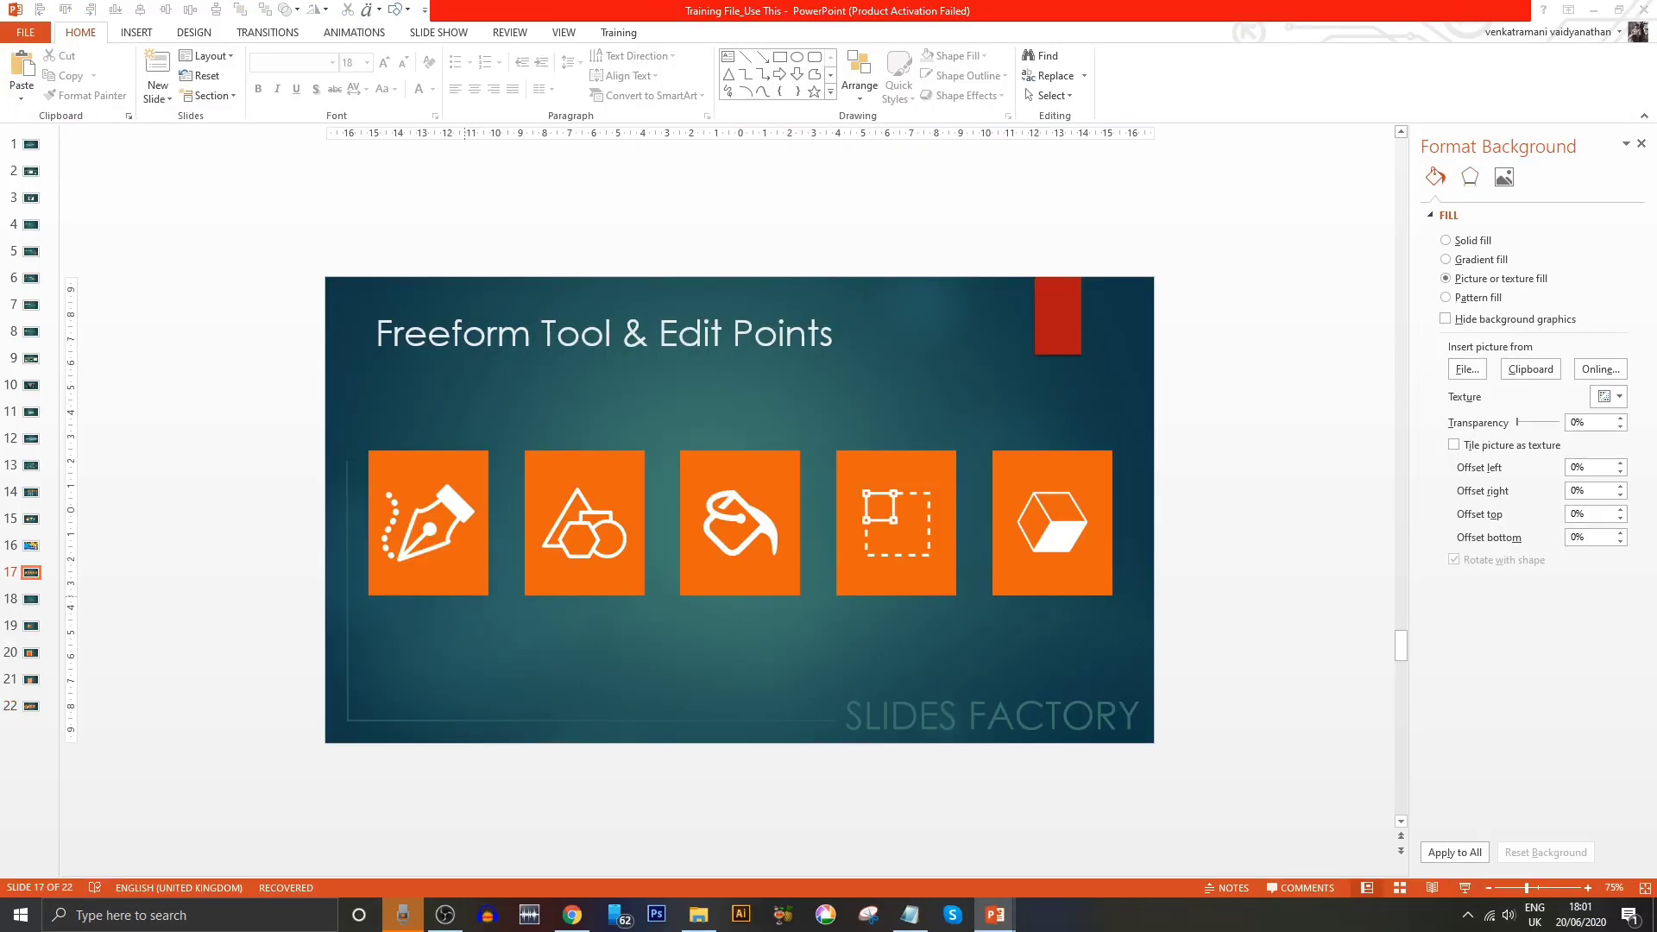
# - Play the slide show from the current slide, revealing all five topic tiles through 3D & Shadow Settings
pyautogui.hotkey('shift', 'F5')
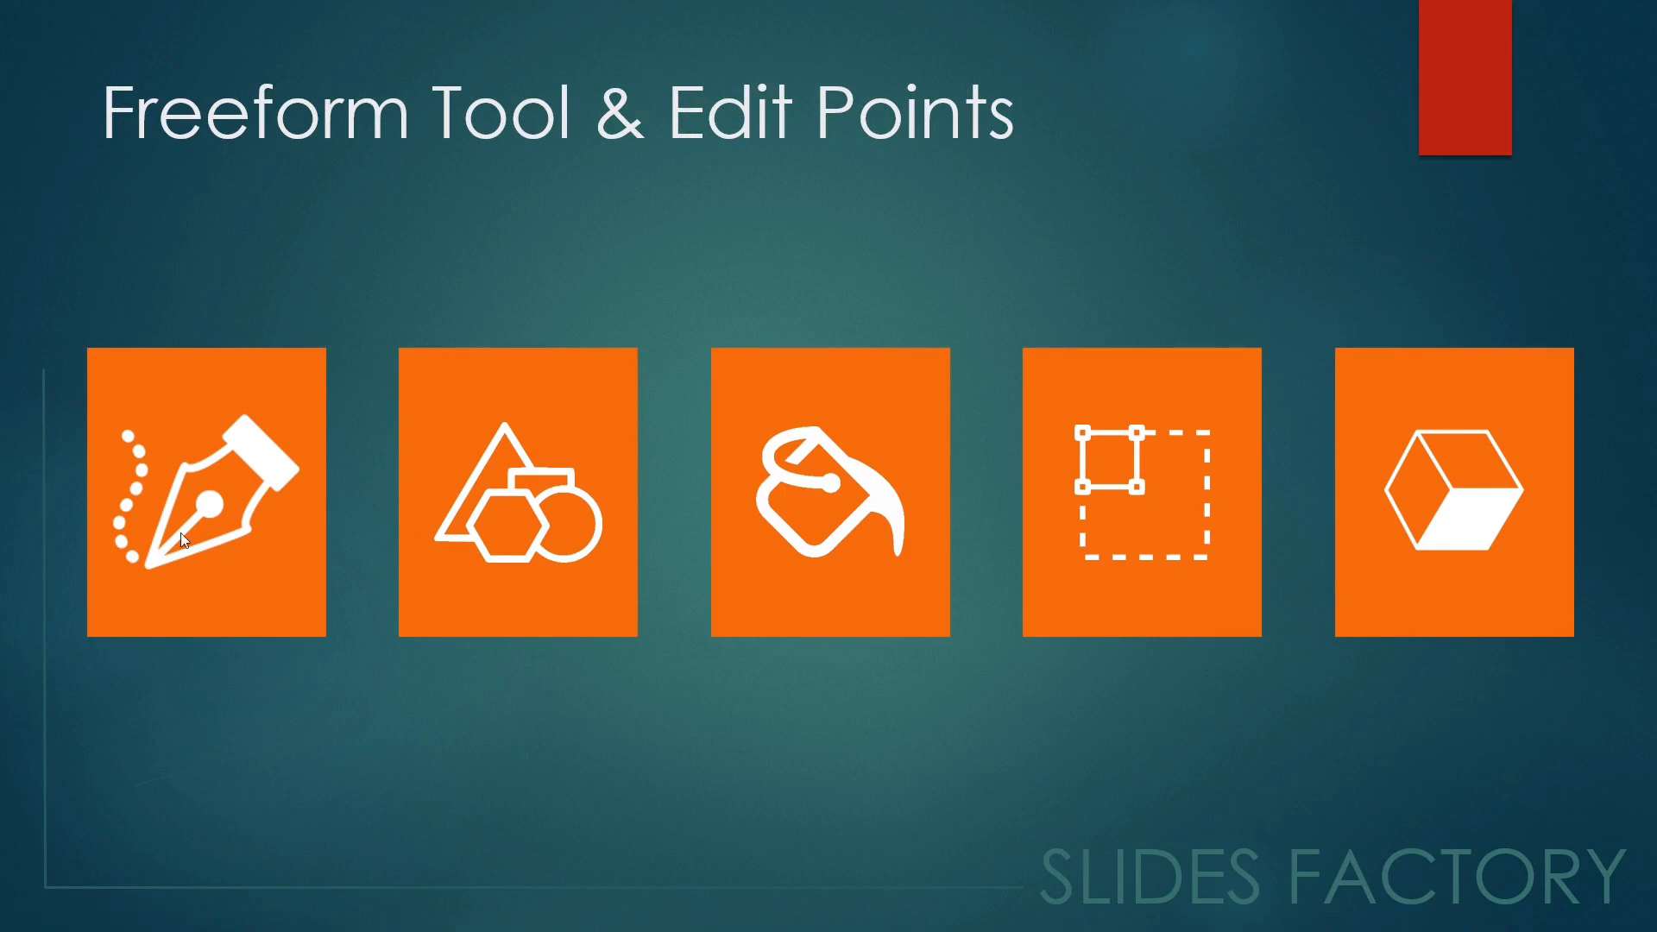
pyautogui.click(599, 540)
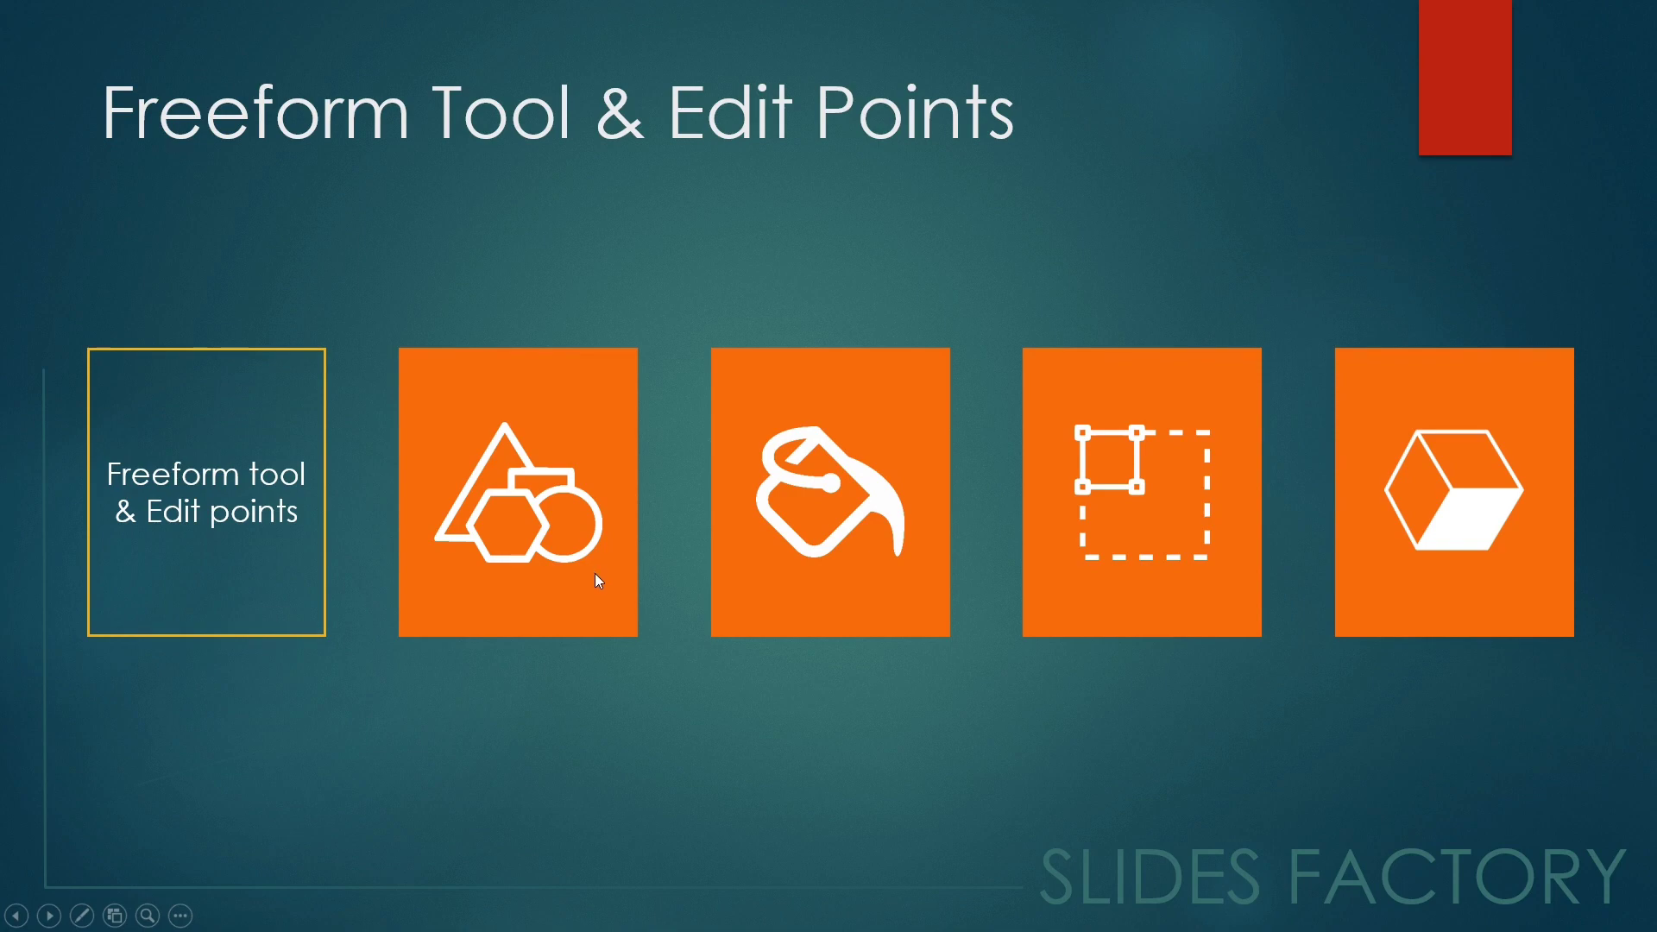
pyautogui.click(265, 552)
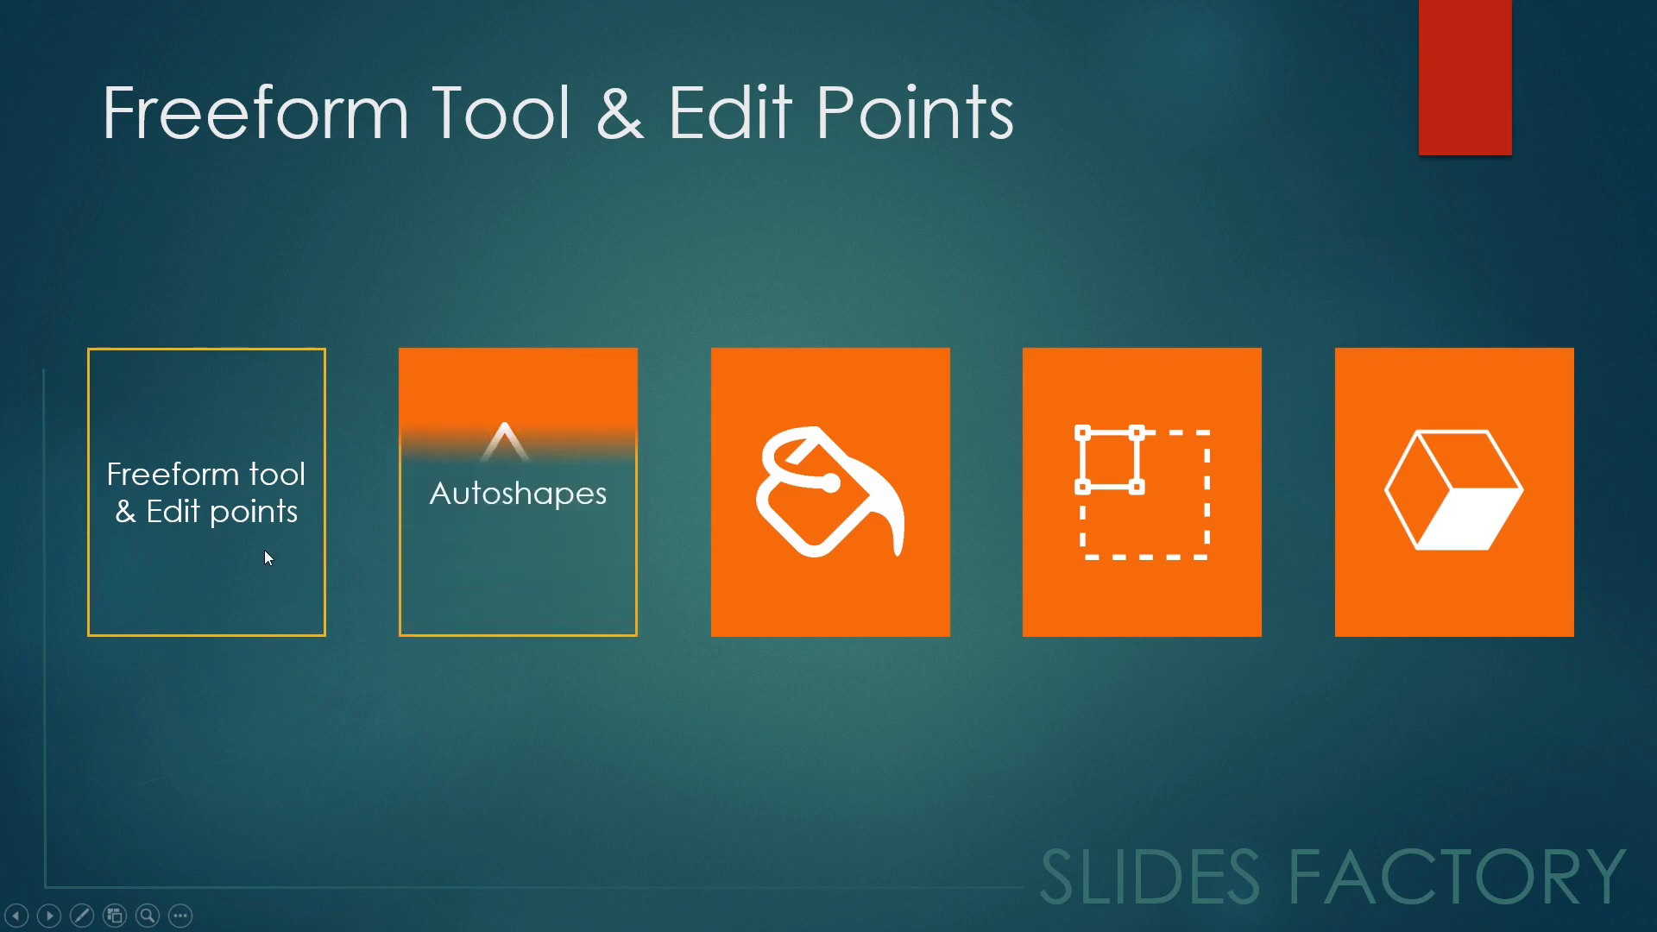
pyautogui.click(397, 599)
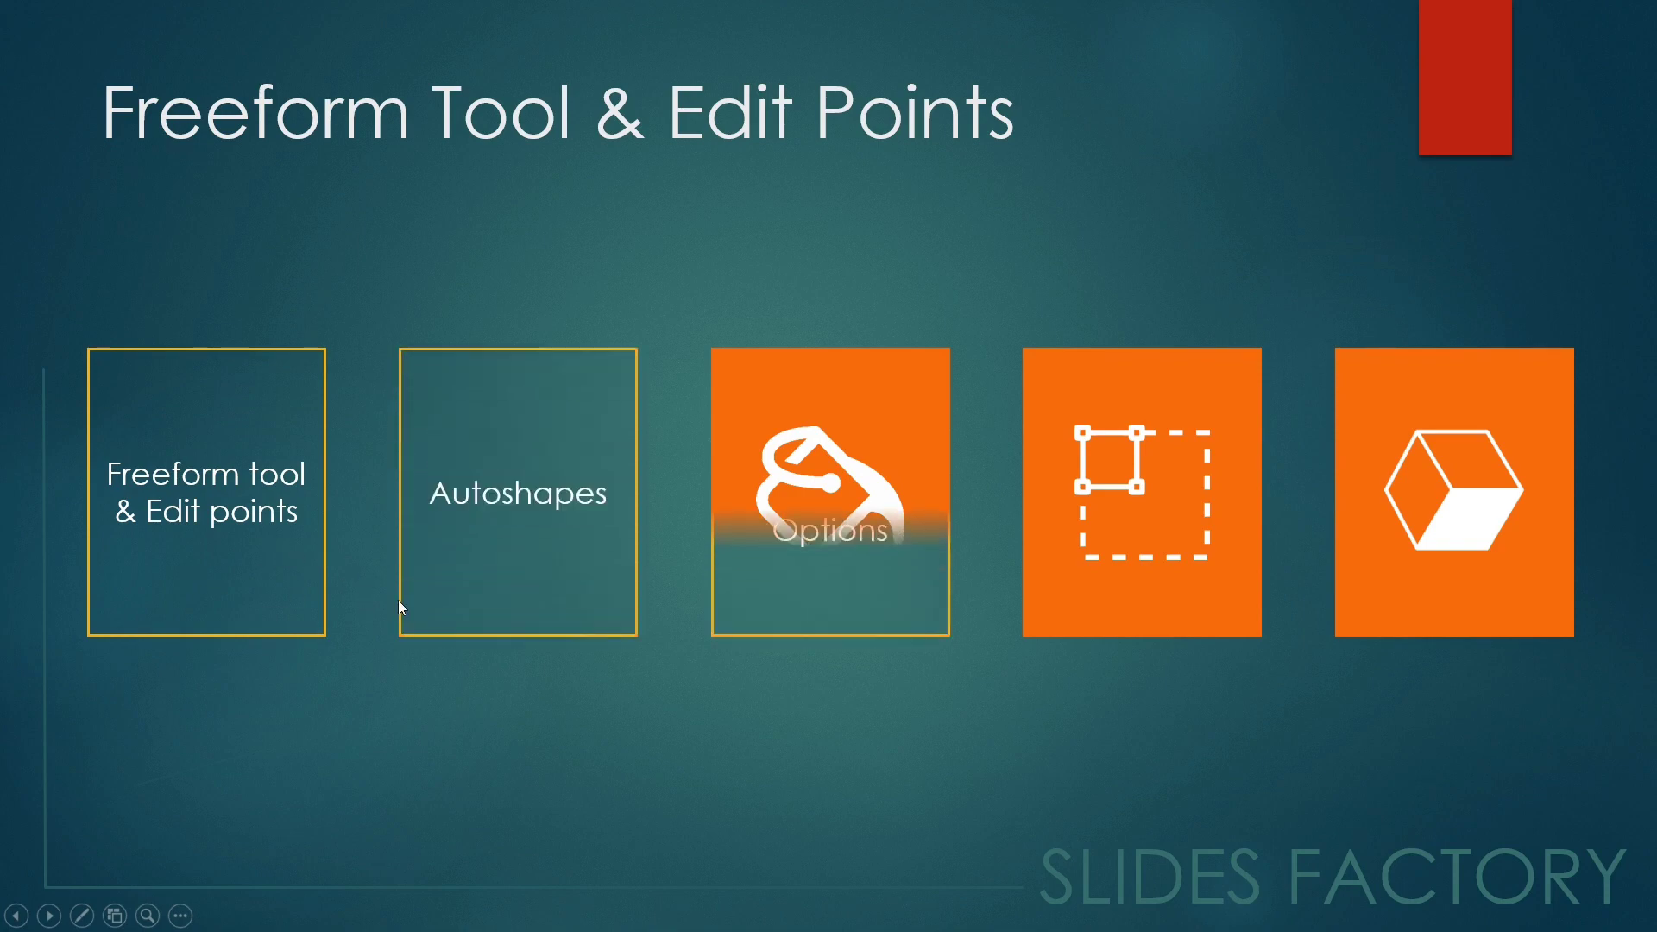
pyautogui.click(889, 570)
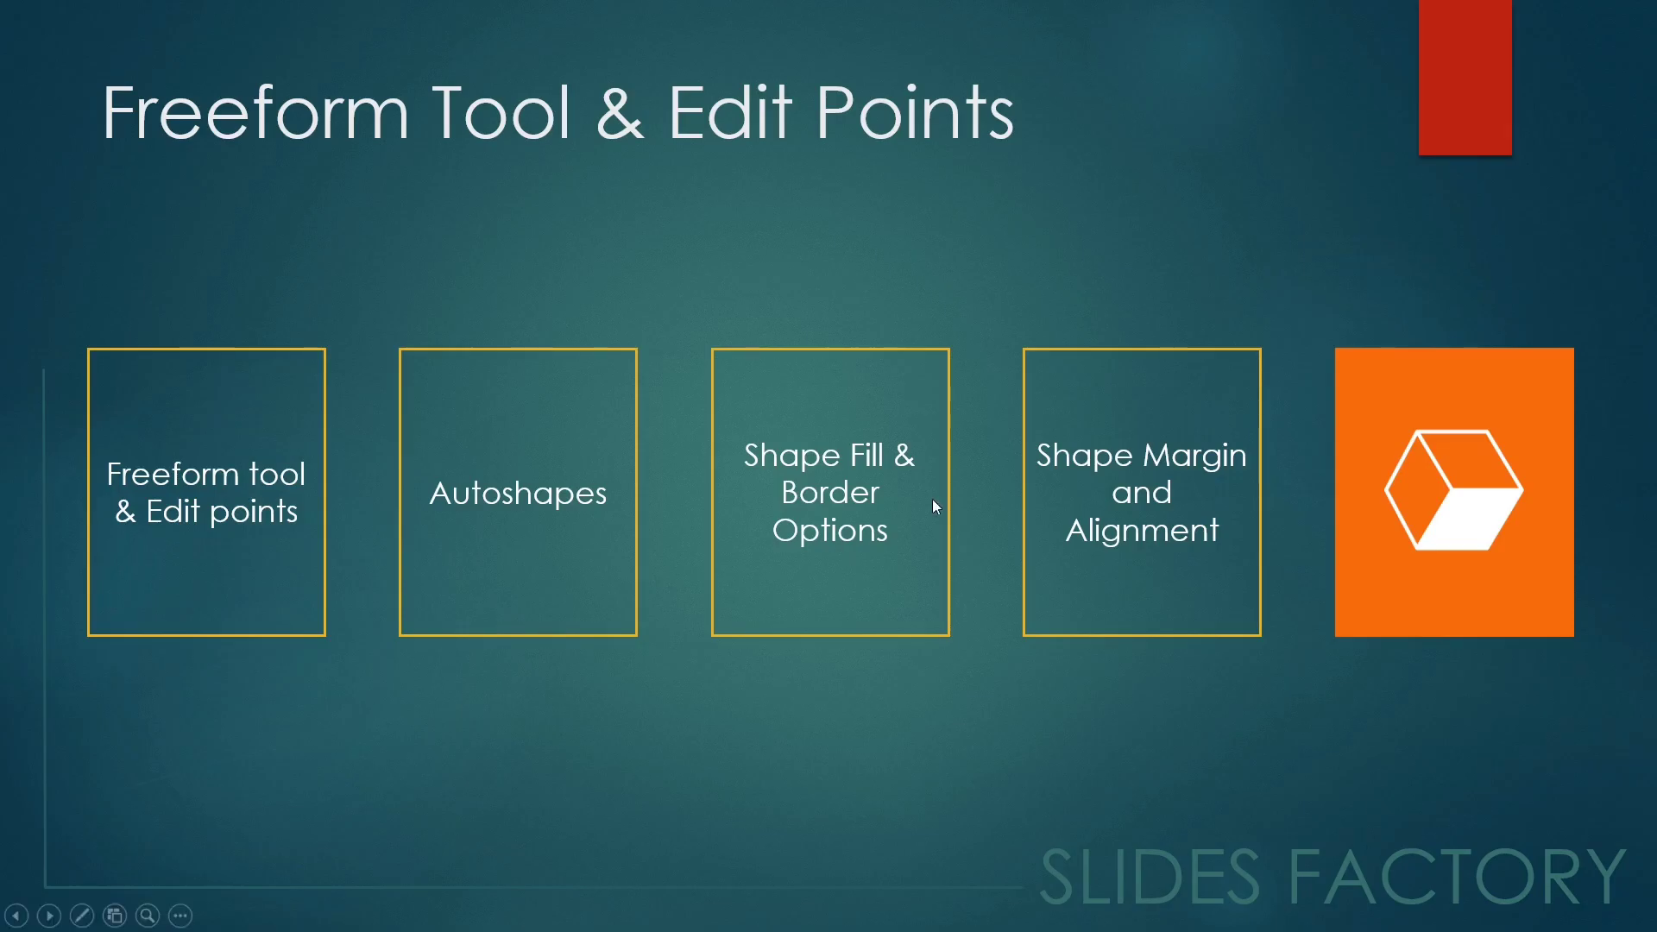
pyautogui.click(1273, 268)
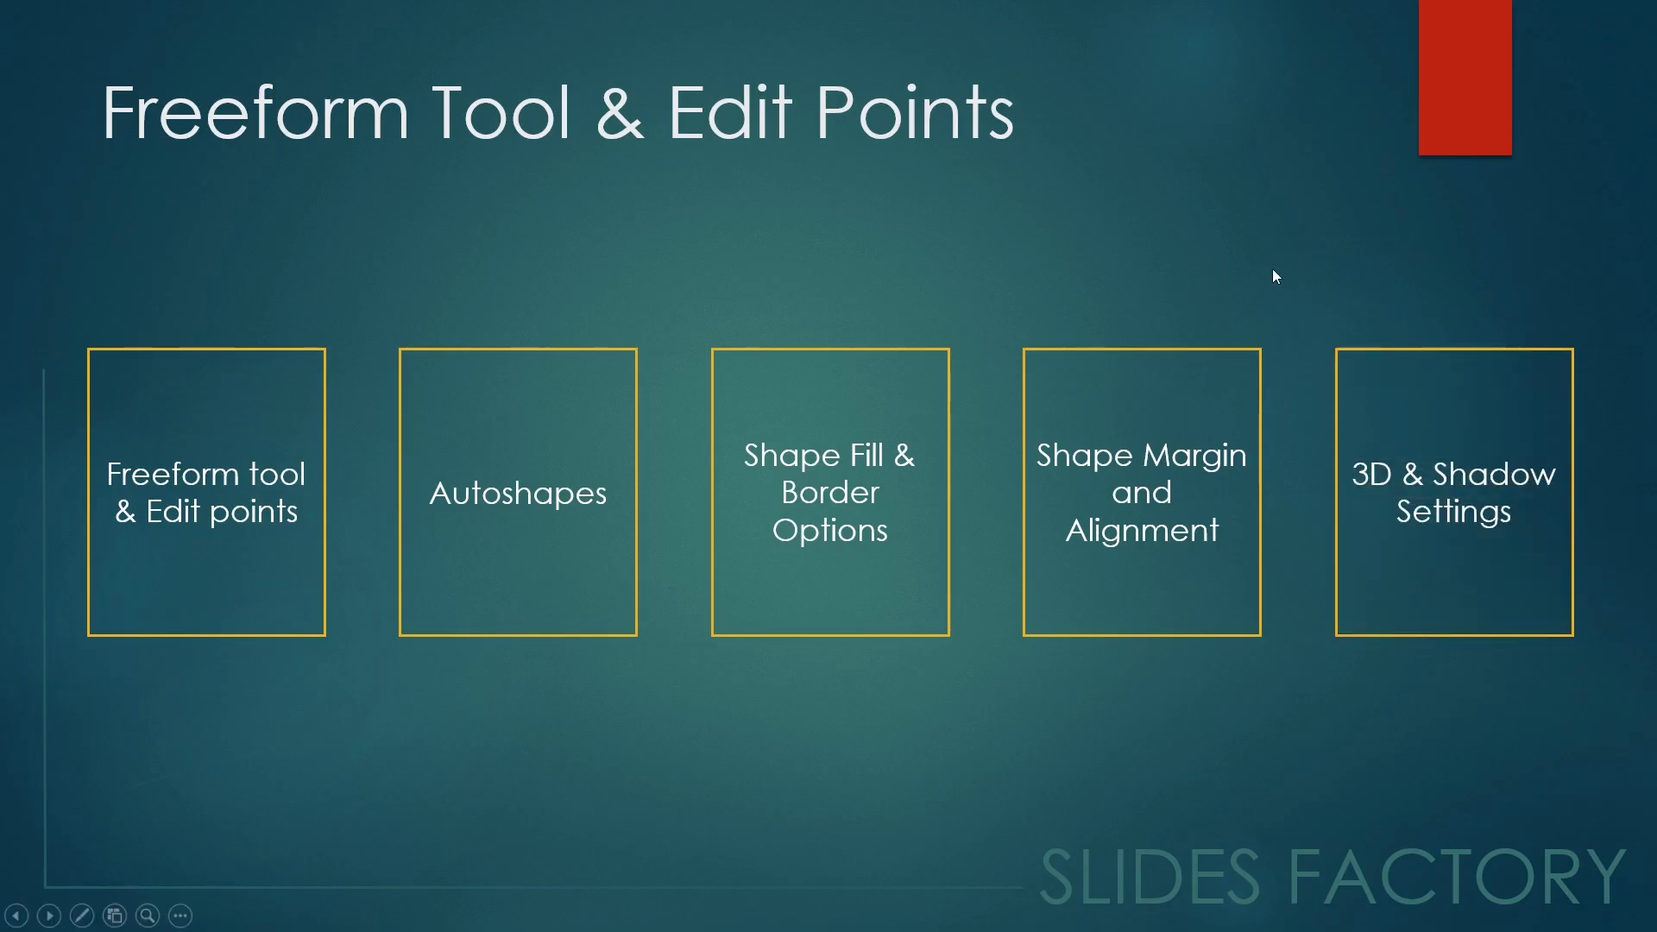